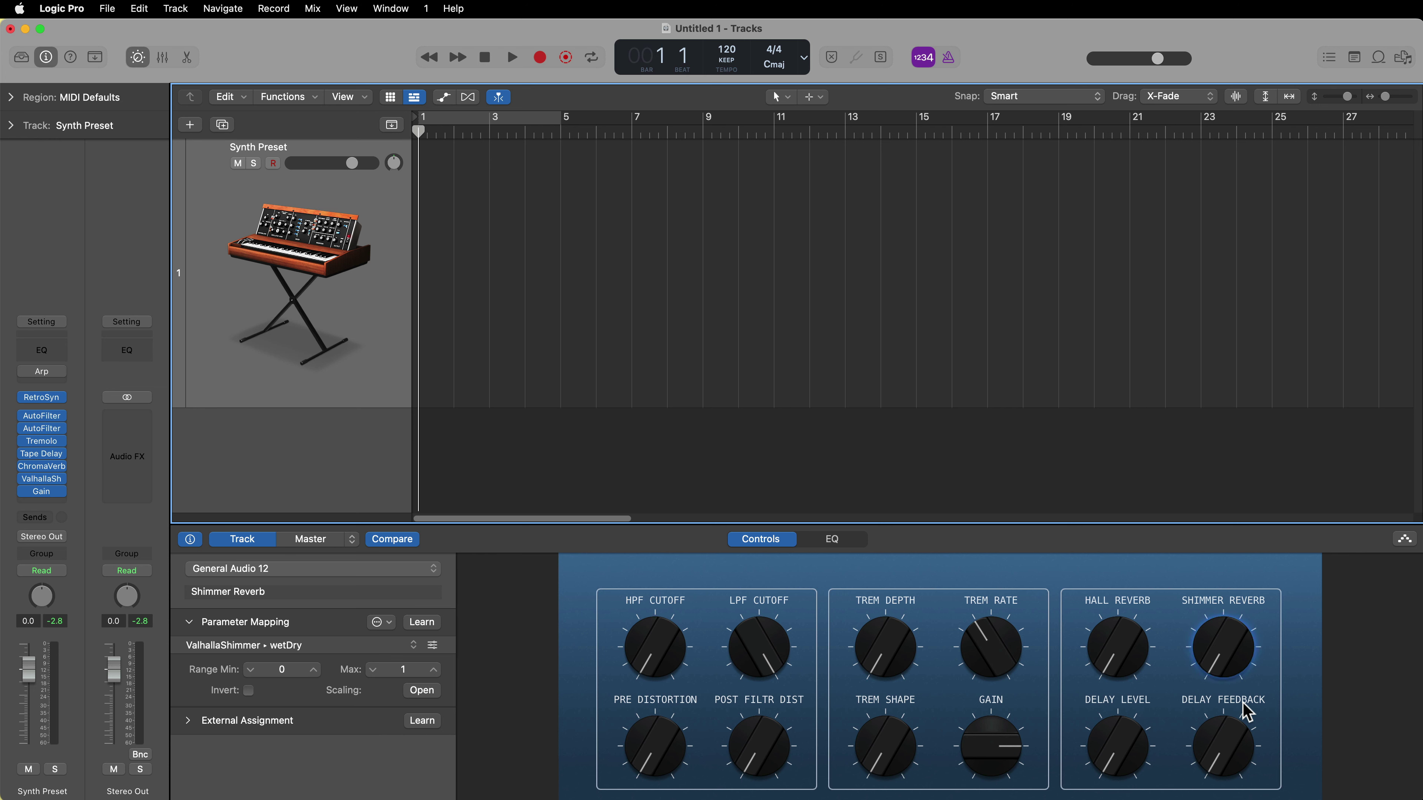
- Open ChromaVerb beside the Smart Controls, raise the Hall Reverb knob to about its midpoint, and close the plug-in window
{"action": "left_click", "coordinate": [44, 466]}
{"action": "left_click_drag", "start_coordinate": [1056, 229], "coordinate": [1144, 58]}
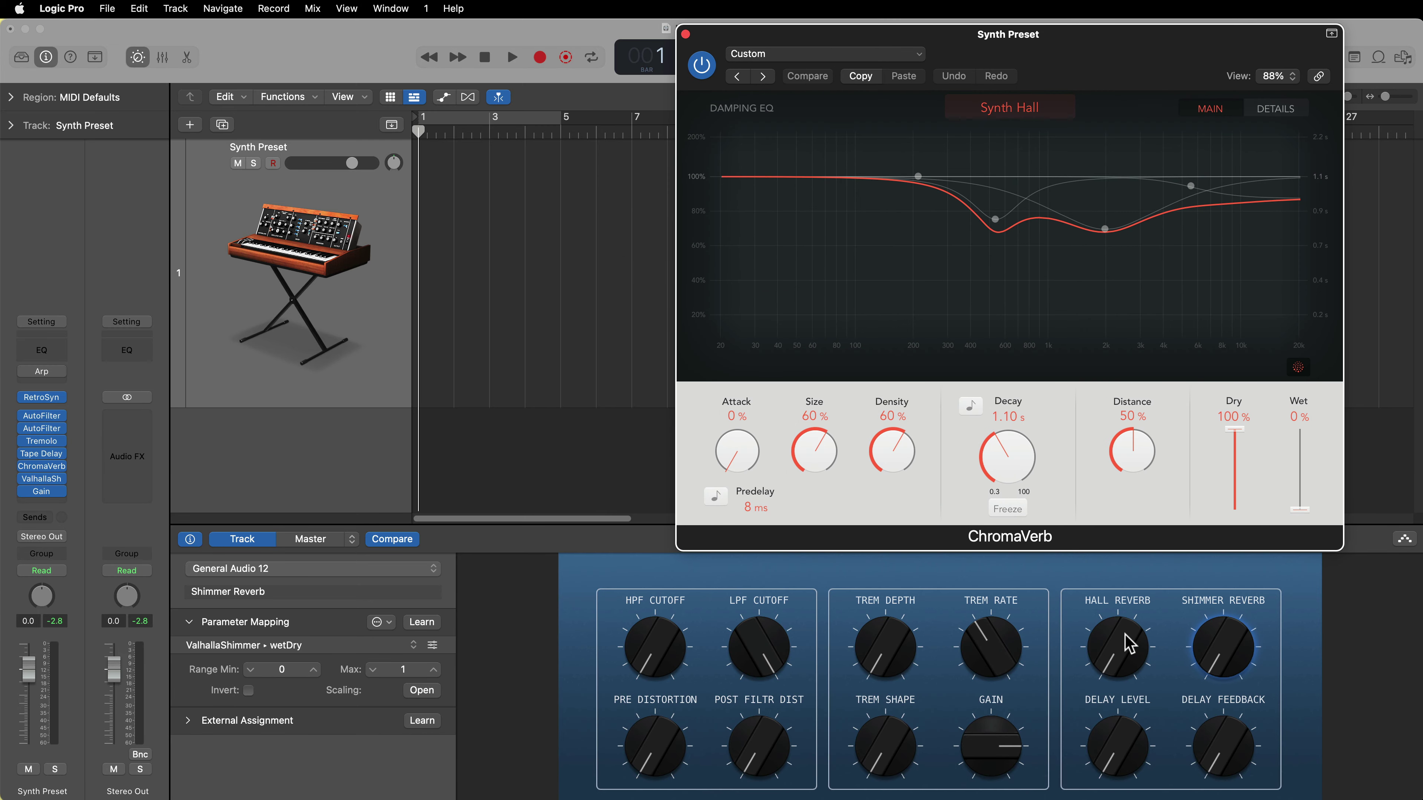
{"action": "left_click_drag", "start_coordinate": [1128, 650], "coordinate": [1101, 673]}
{"action": "left_click", "coordinate": [40, 466]}
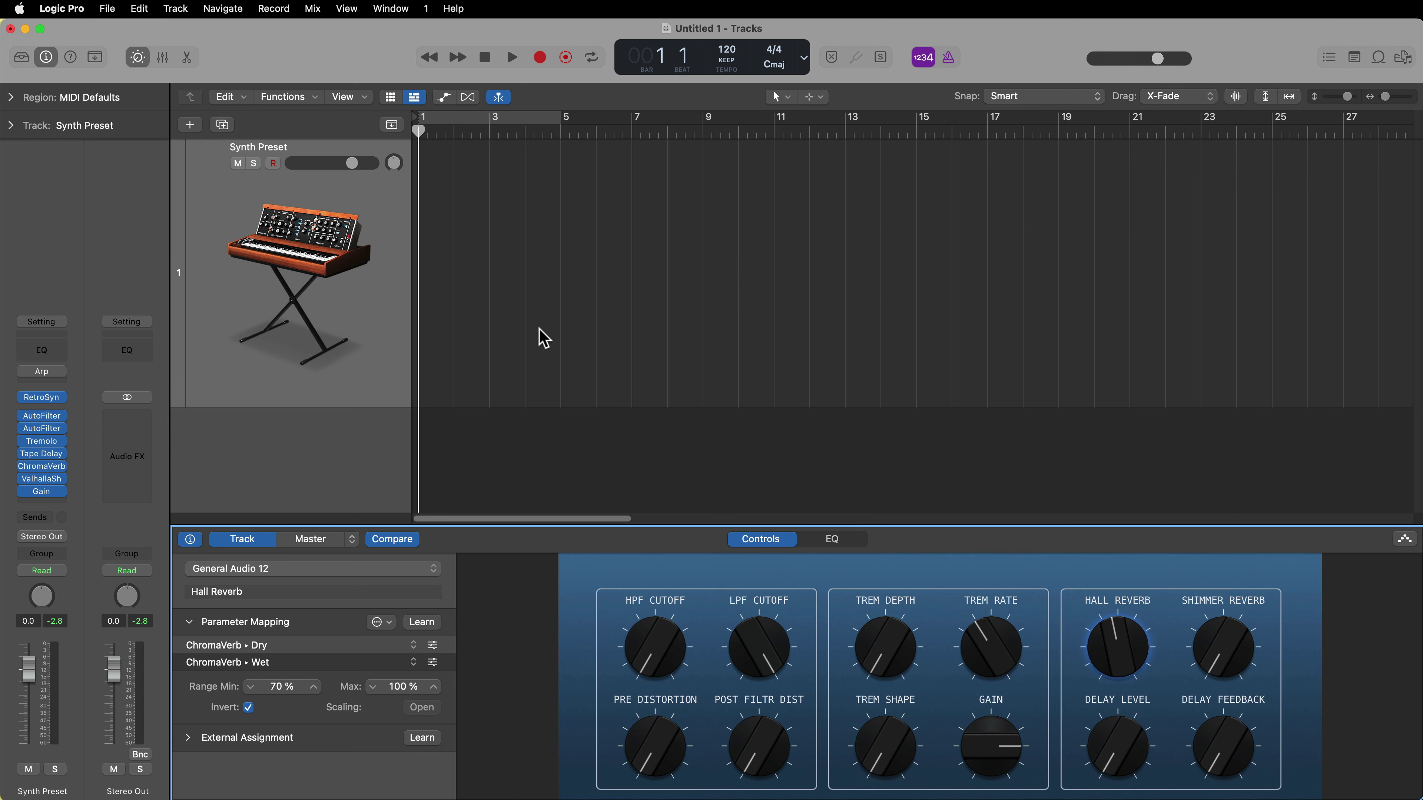
- Open ValhallaShimmer, raise the Shimmer Reverb smart control to 0.3, and close the plug-in window
{"action": "left_click", "coordinate": [50, 479]}
{"action": "left_click_drag", "start_coordinate": [936, 234], "coordinate": [1125, 220]}
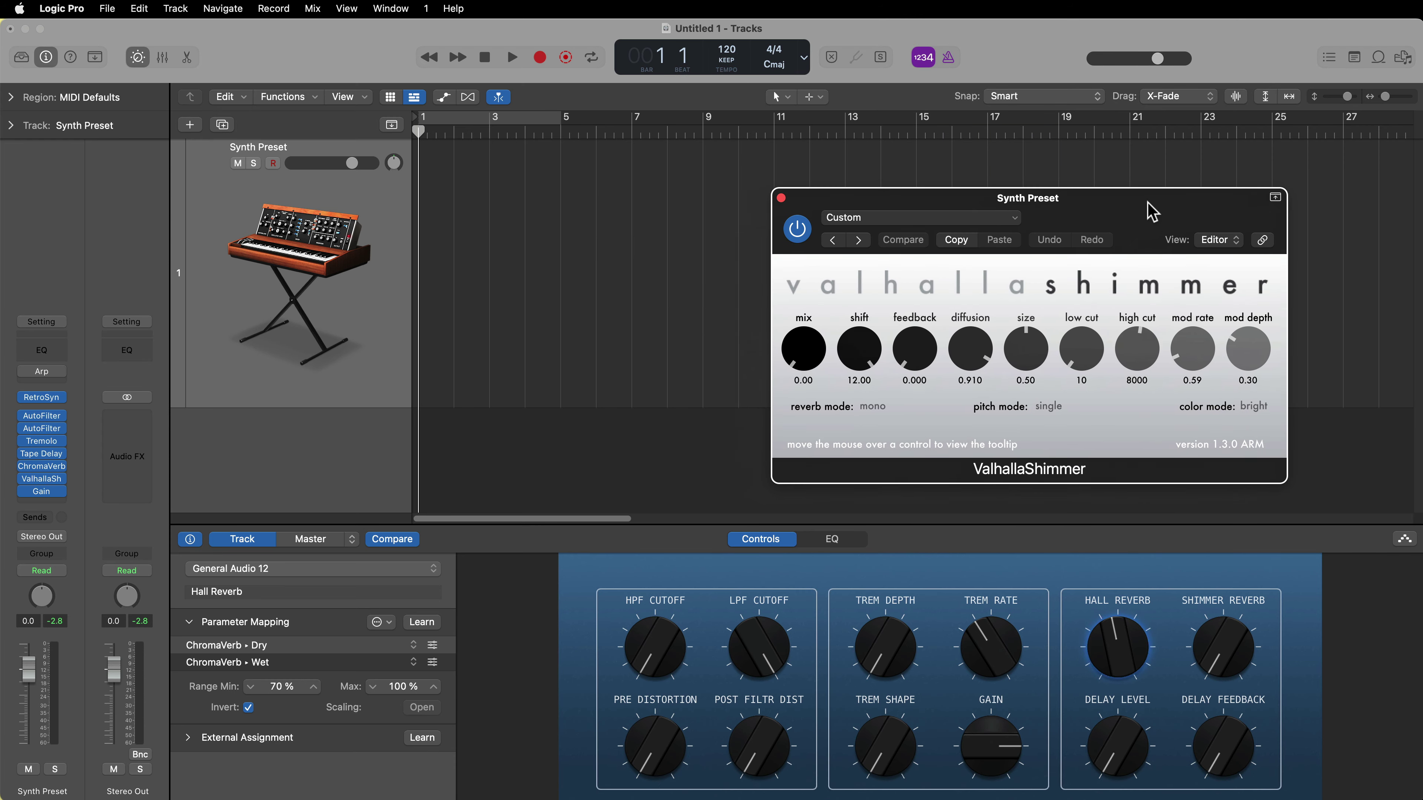
{"action": "left_click_drag", "start_coordinate": [1223, 650], "coordinate": [1305, 601]}
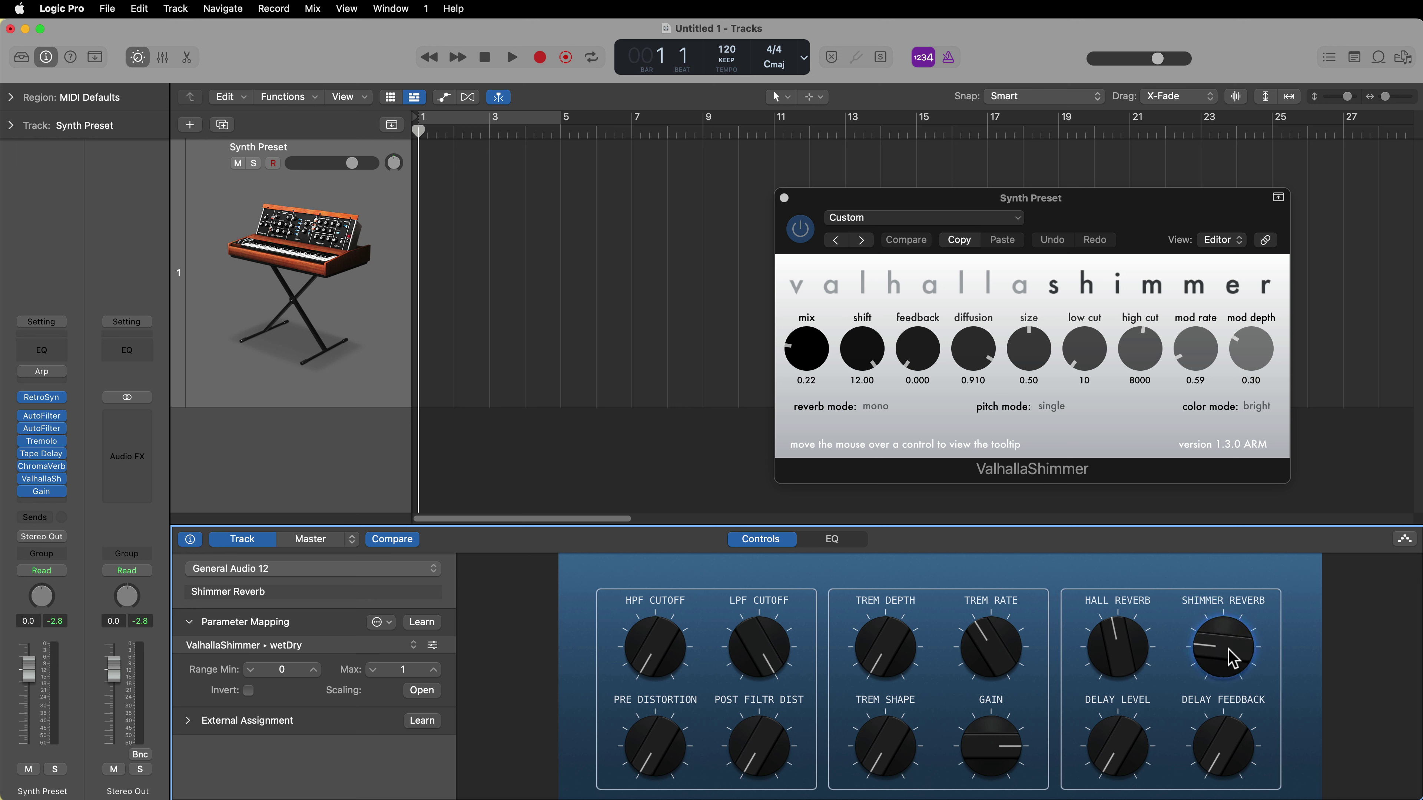
{"action": "left_click_drag", "start_coordinate": [1229, 651], "coordinate": [1230, 638]}
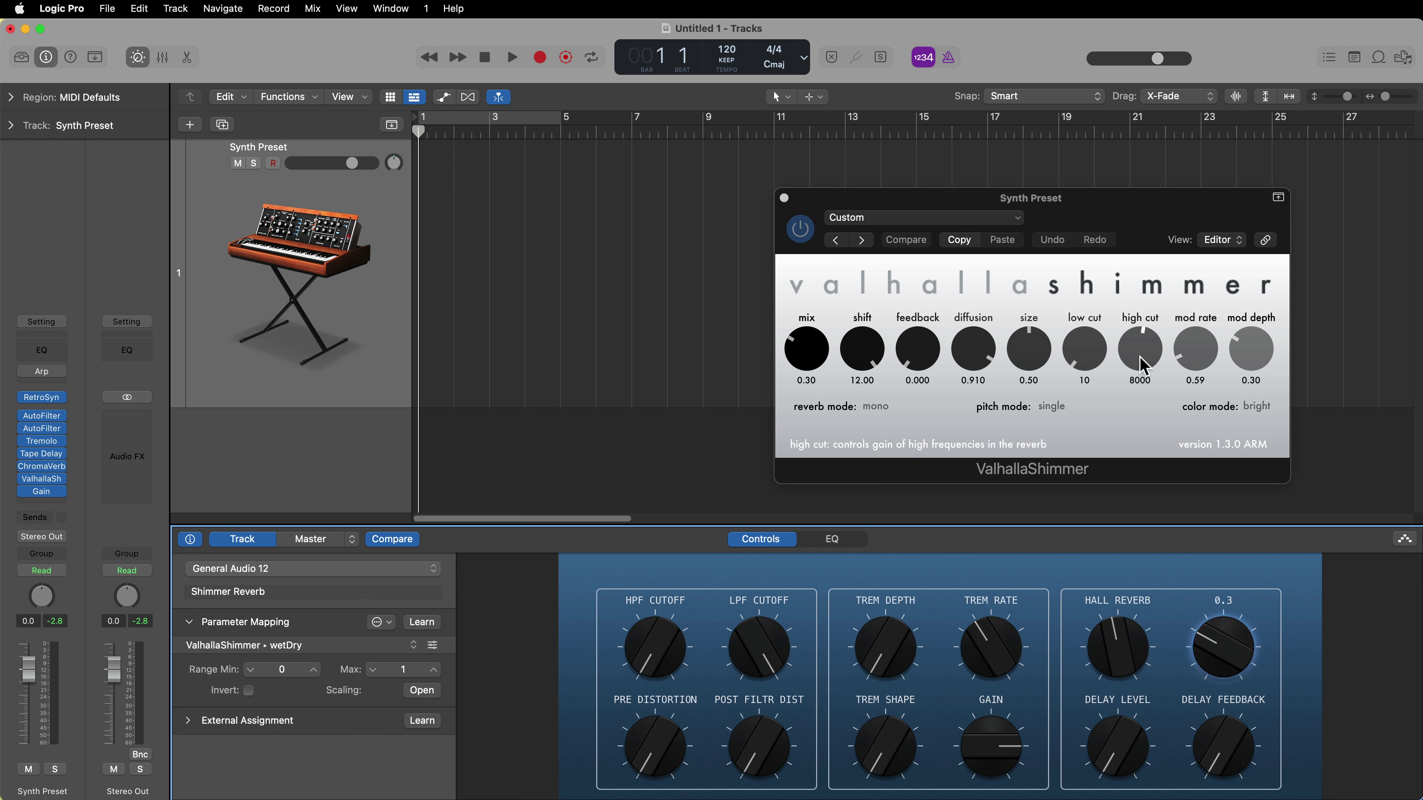
{"action": "left_click", "coordinate": [1286, 477]}
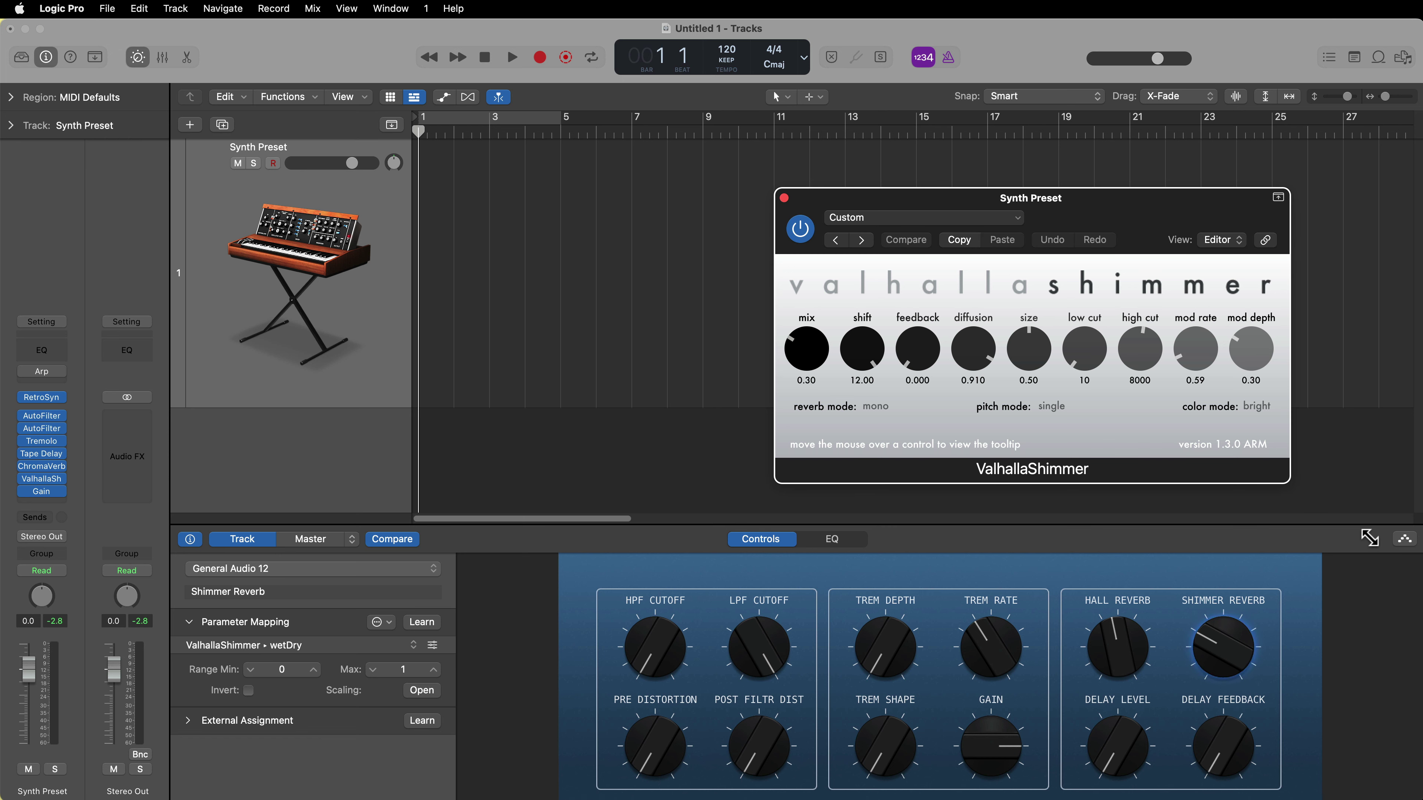
{"action": "left_click", "coordinate": [784, 198]}
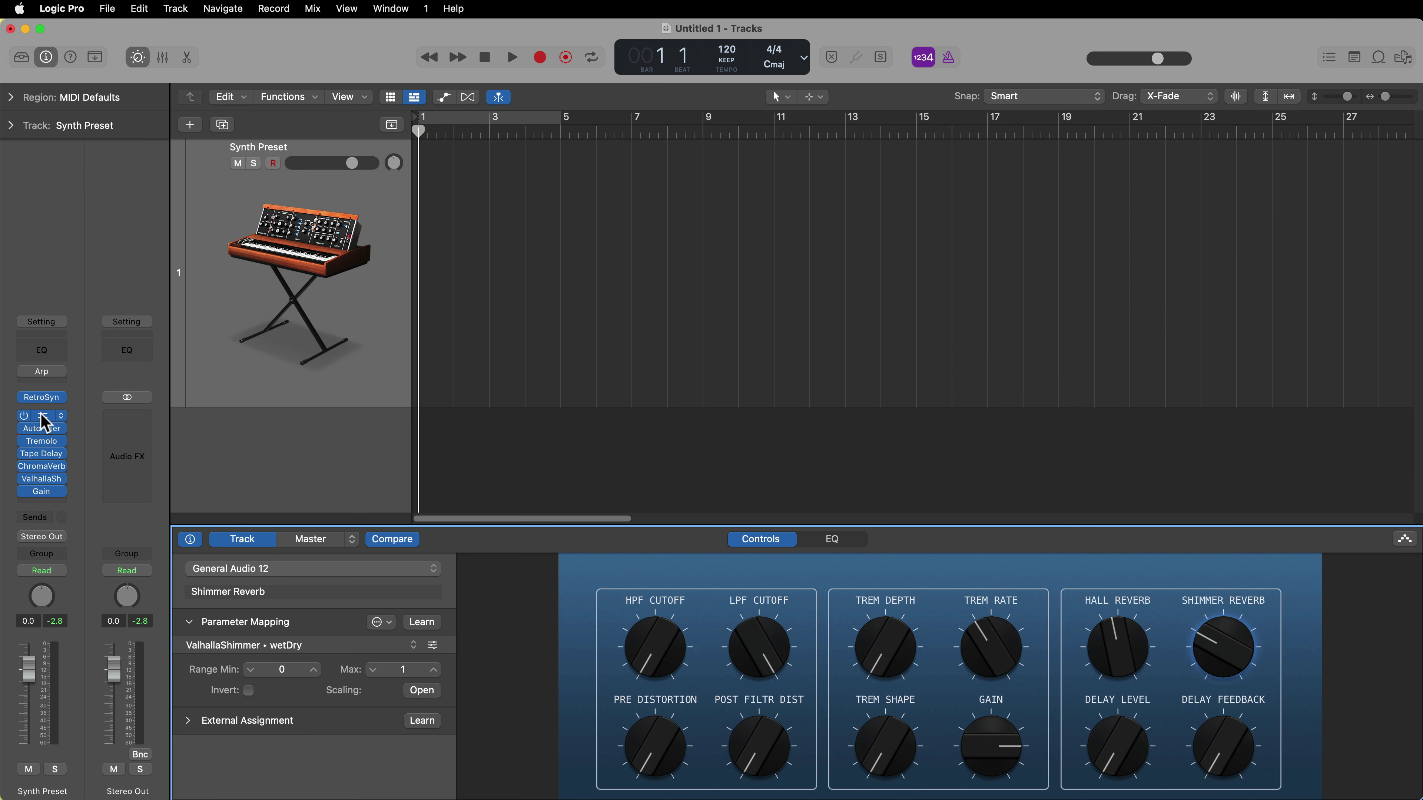
- Open both AutoFilter plug-ins of the Synth Preset channel and arrange their windows side by side above the Smart Controls
{"action": "left_click", "coordinate": [44, 430]}
{"action": "left_click_drag", "start_coordinate": [789, 223], "coordinate": [891, 148]}
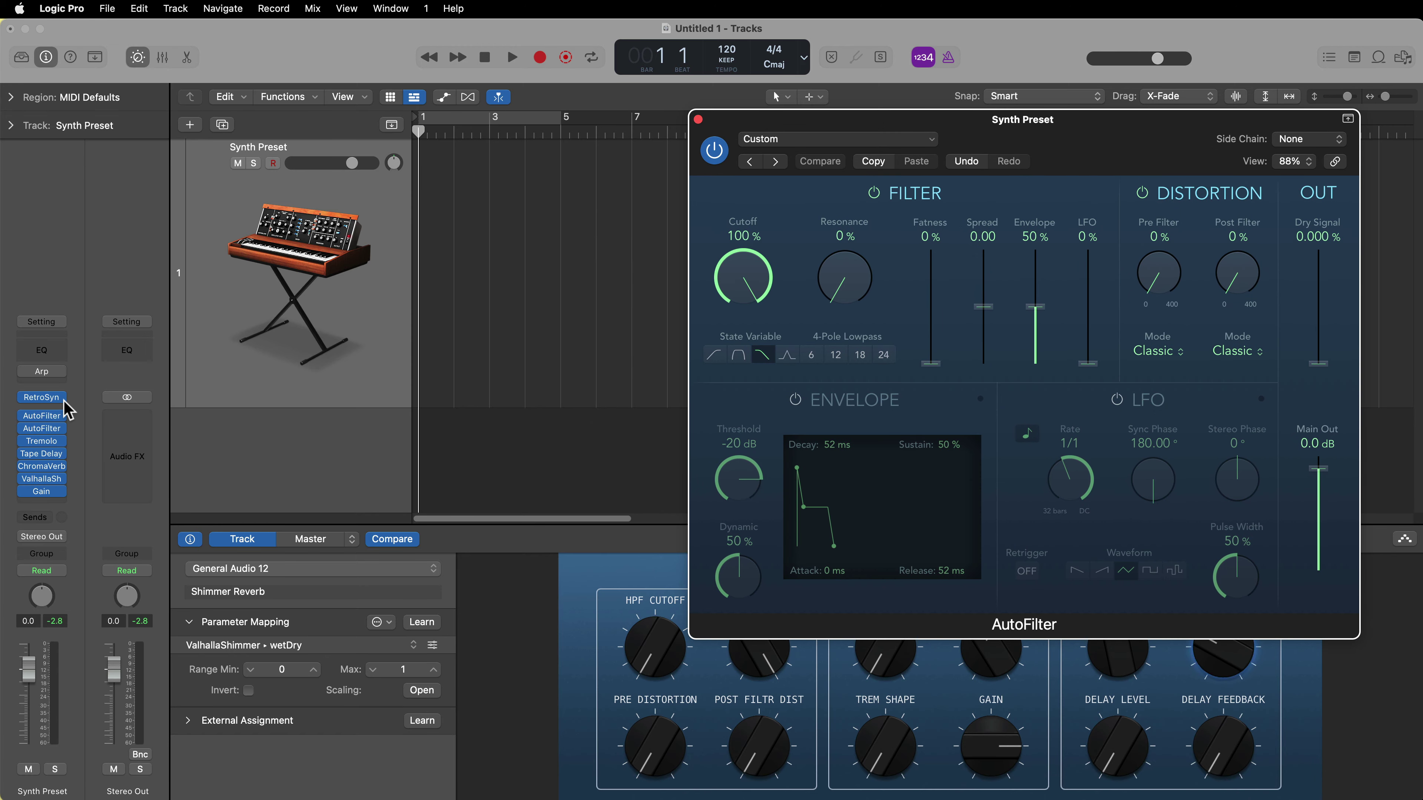
{"action": "left_click", "coordinate": [44, 428]}
{"action": "left_click_drag", "start_coordinate": [1016, 216], "coordinate": [444, 87]}
{"action": "left_click_drag", "start_coordinate": [976, 138], "coordinate": [996, 79]}
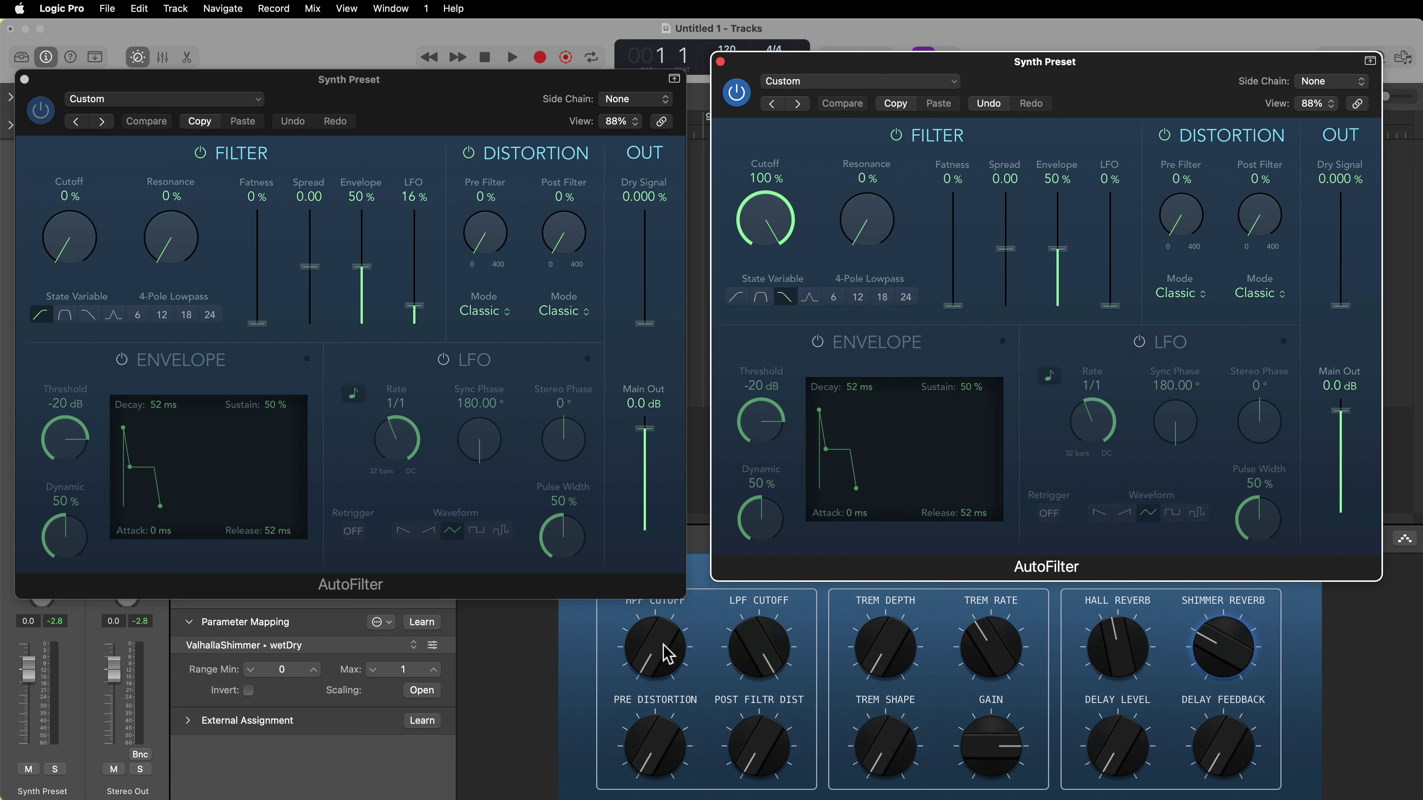
- Set the HPF Cutoff smart control to 46 %, LPF Cutoff to 63 % and both distortion controls to about 124 %, closing both AutoFilter windows
{"action": "left_click_drag", "start_coordinate": [663, 651], "coordinate": [683, 572]}
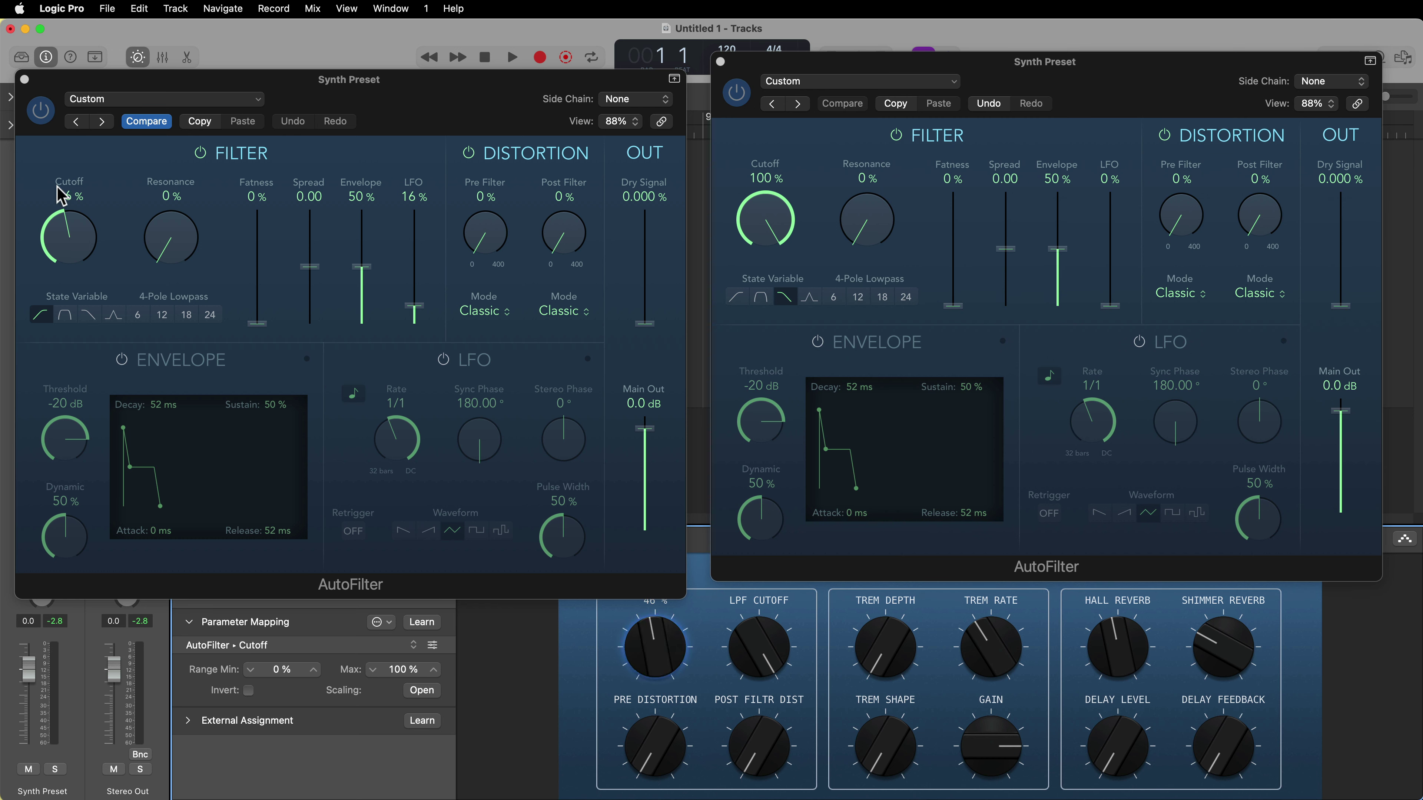
{"action": "left_click_drag", "start_coordinate": [751, 650], "coordinate": [758, 728]}
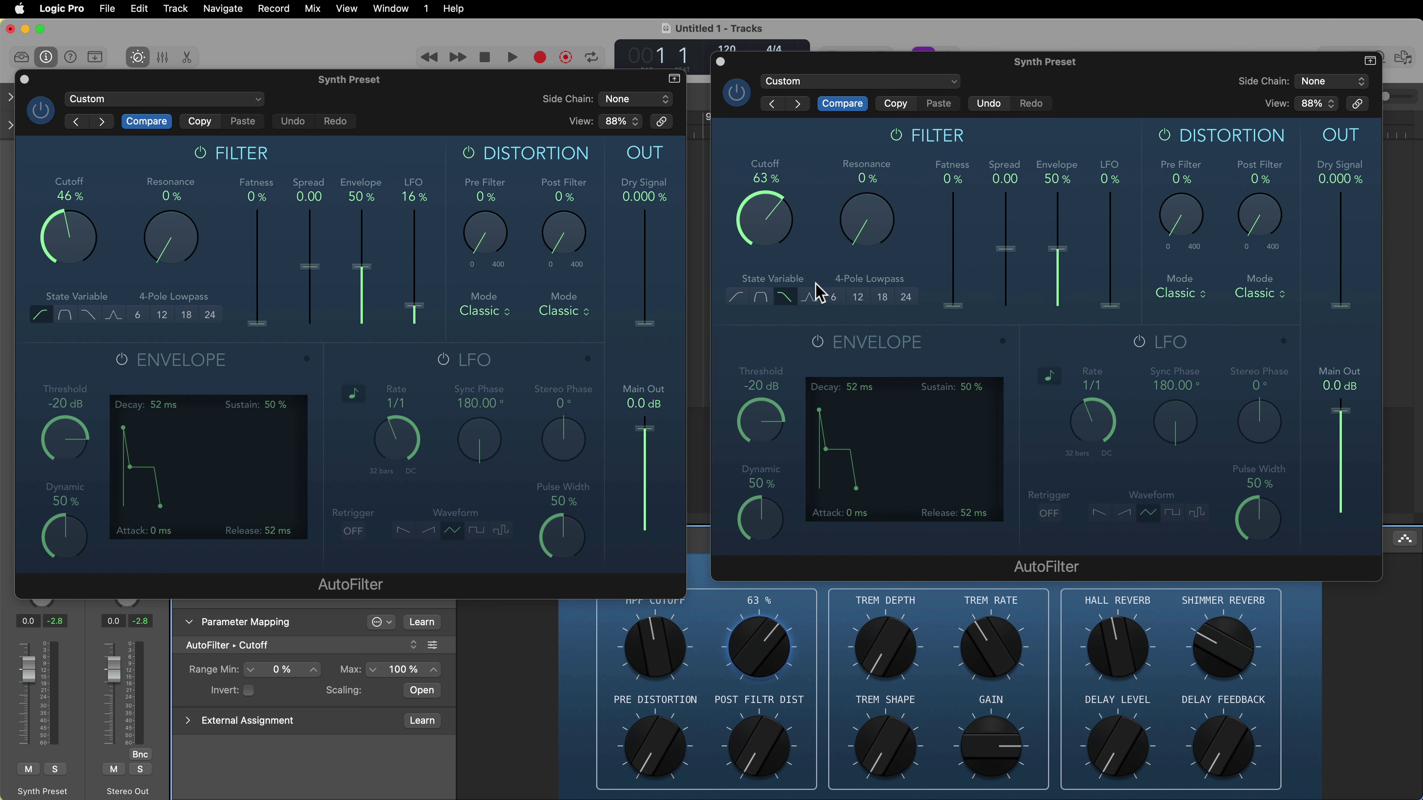
{"action": "left_click", "coordinate": [656, 757]}
{"action": "left_click_drag", "start_coordinate": [658, 759], "coordinate": [663, 722]}
{"action": "left_click_drag", "start_coordinate": [757, 750], "coordinate": [796, 700]}
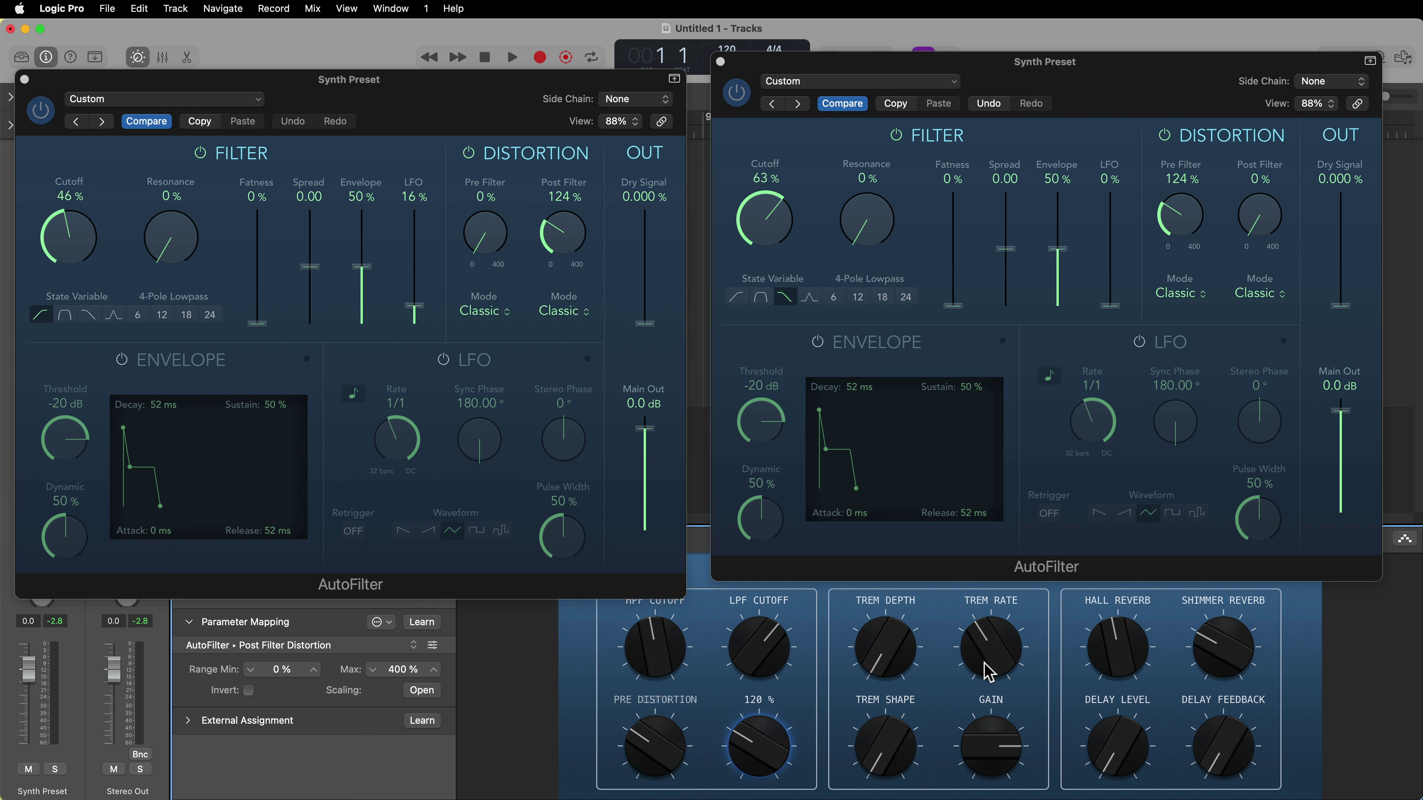
{"action": "left_click", "coordinate": [23, 79]}
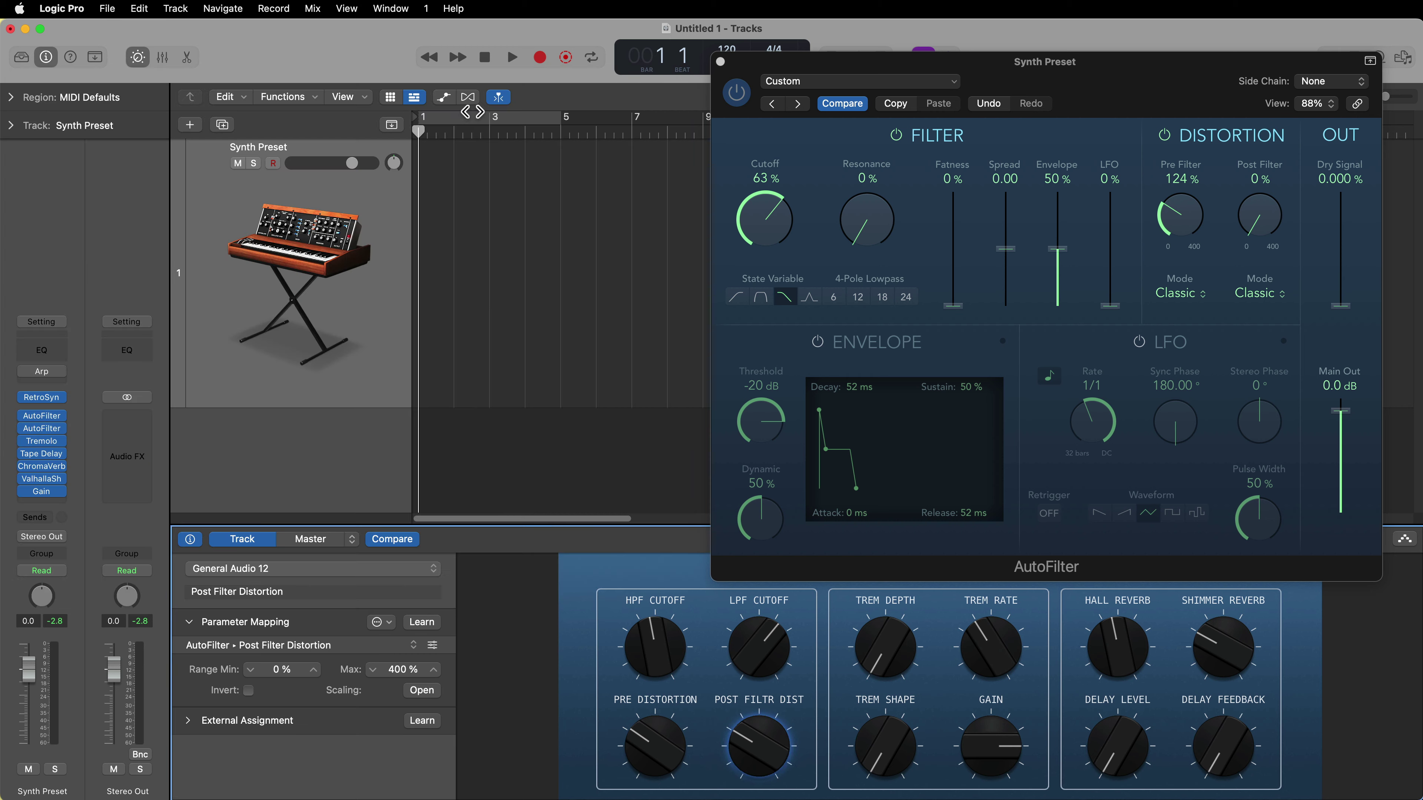
{"action": "left_click", "coordinate": [721, 62]}
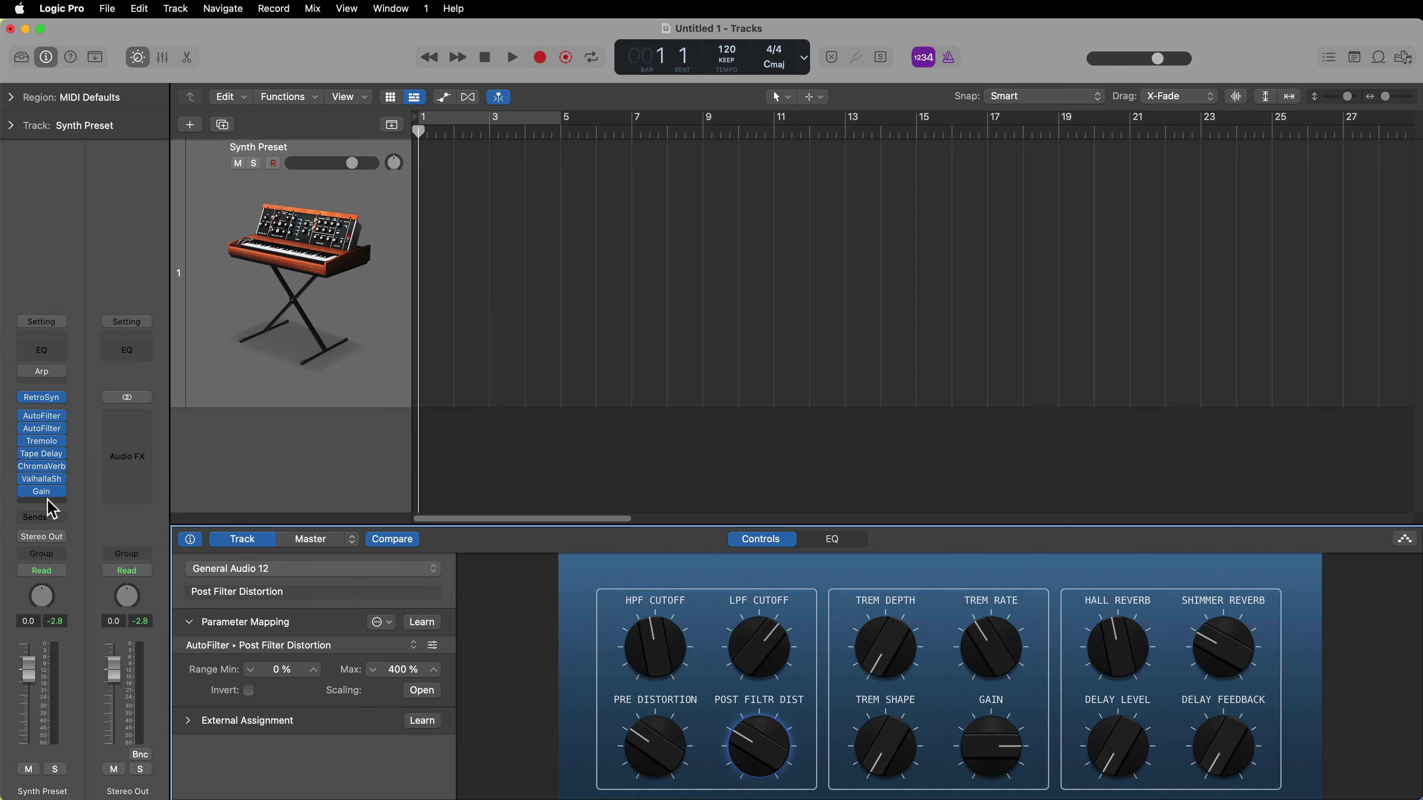
- Enable the Arpeggiator on the Synth Preset channel, and open the Retro Synth instrument for a look before closing it
{"action": "left_click", "coordinate": [23, 371]}
{"action": "left_click", "coordinate": [44, 372]}
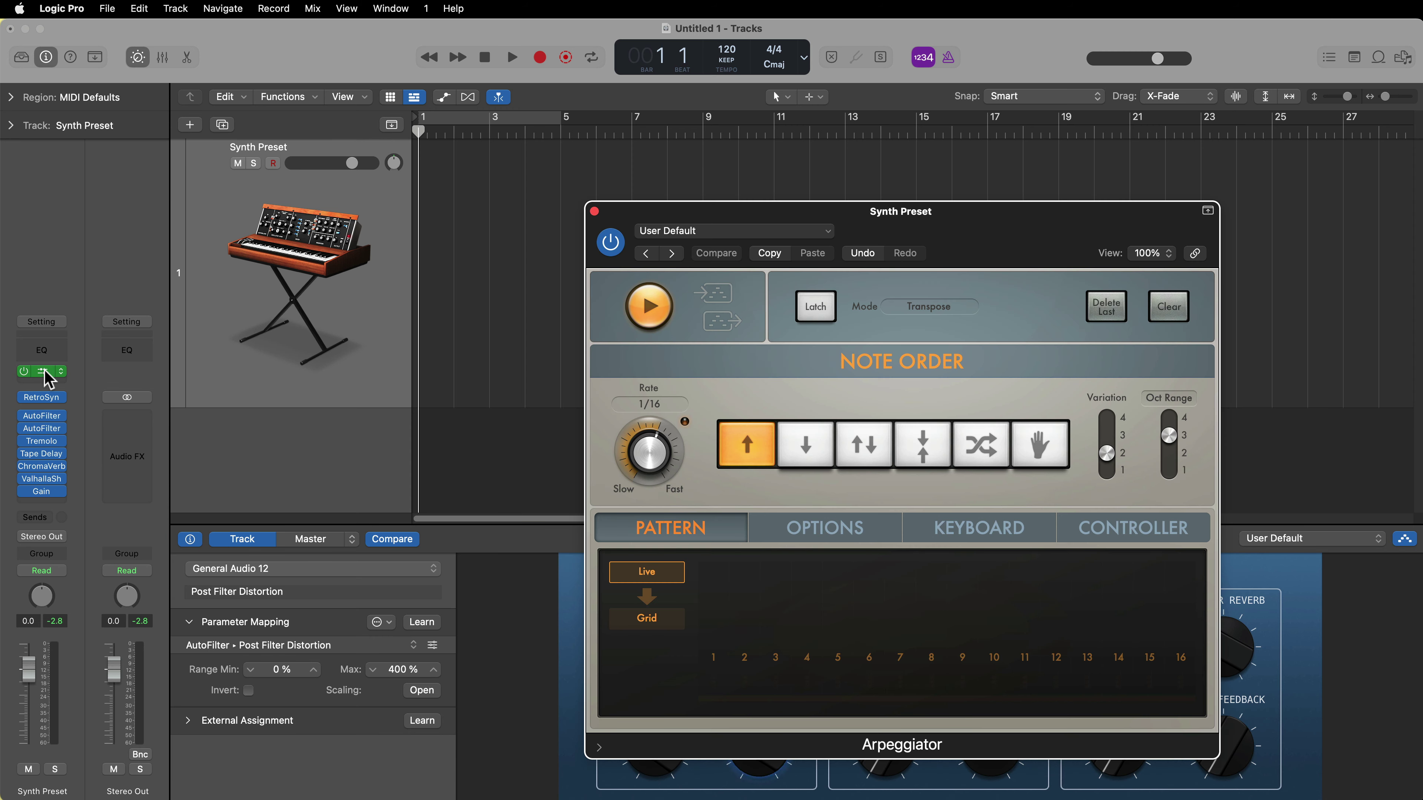
{"action": "left_click", "coordinate": [49, 376]}
{"action": "left_click", "coordinate": [49, 398]}
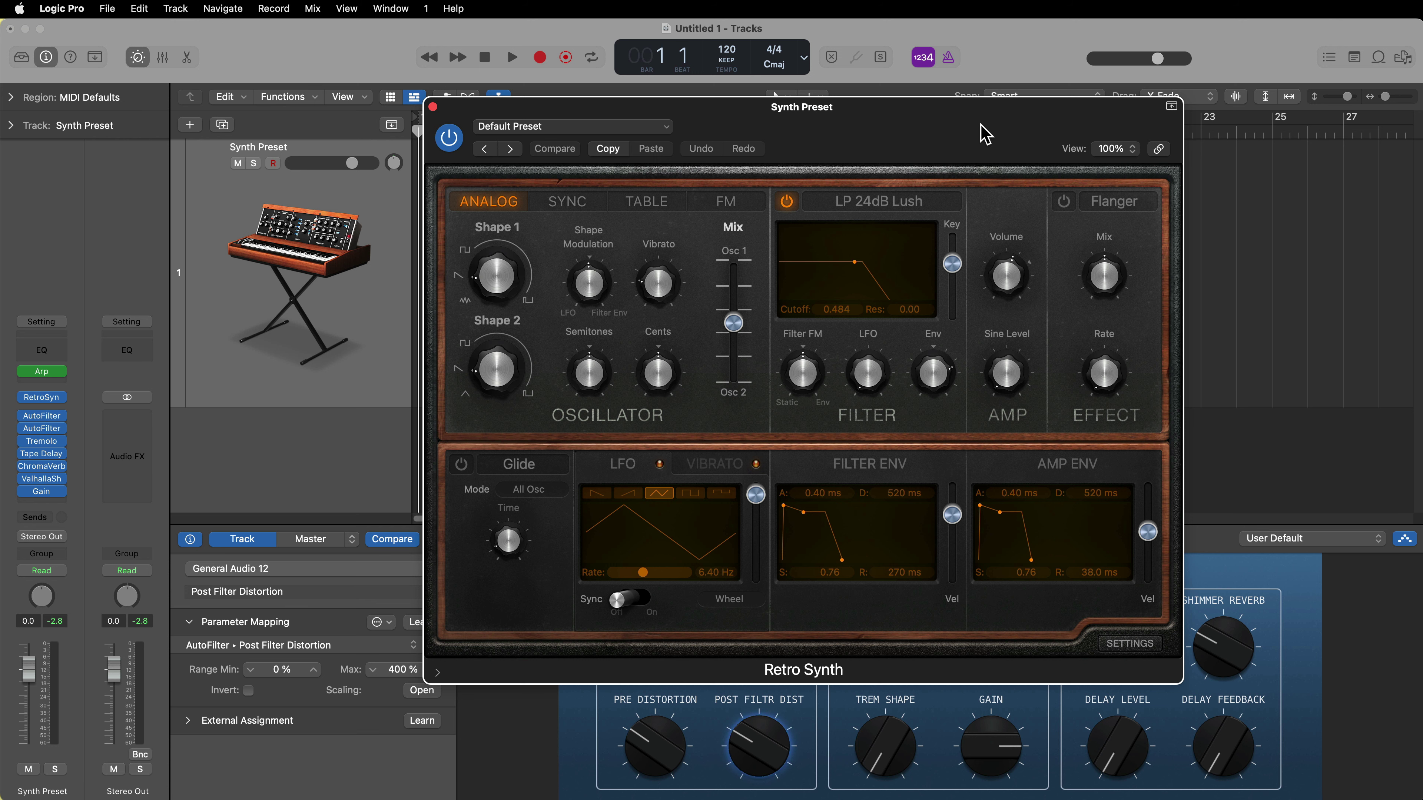
{"action": "left_click", "coordinate": [433, 106]}
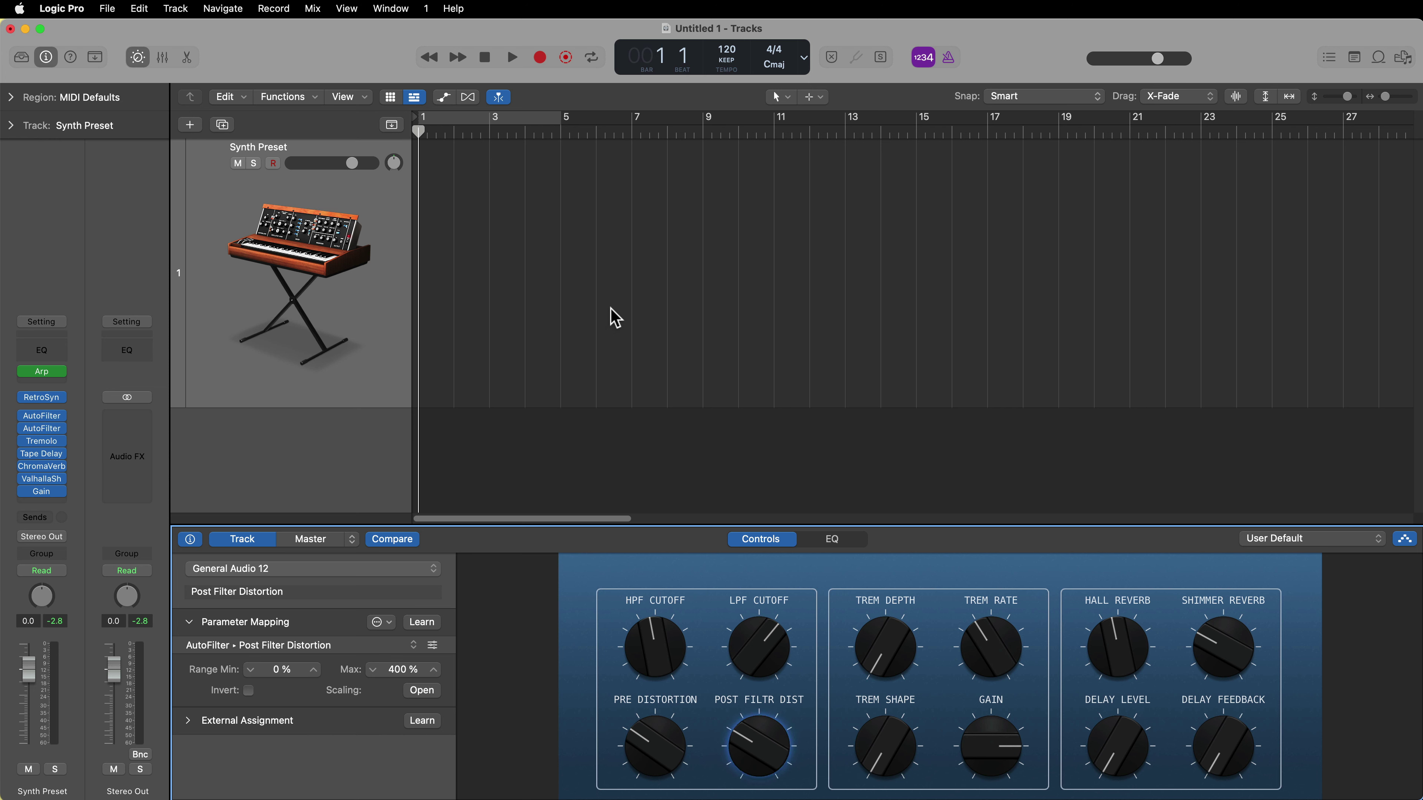
- Reset the Synth Preset channel strip and load the saved channel strip setting Synth Preset 01
{"action": "left_click", "coordinate": [53, 318]}
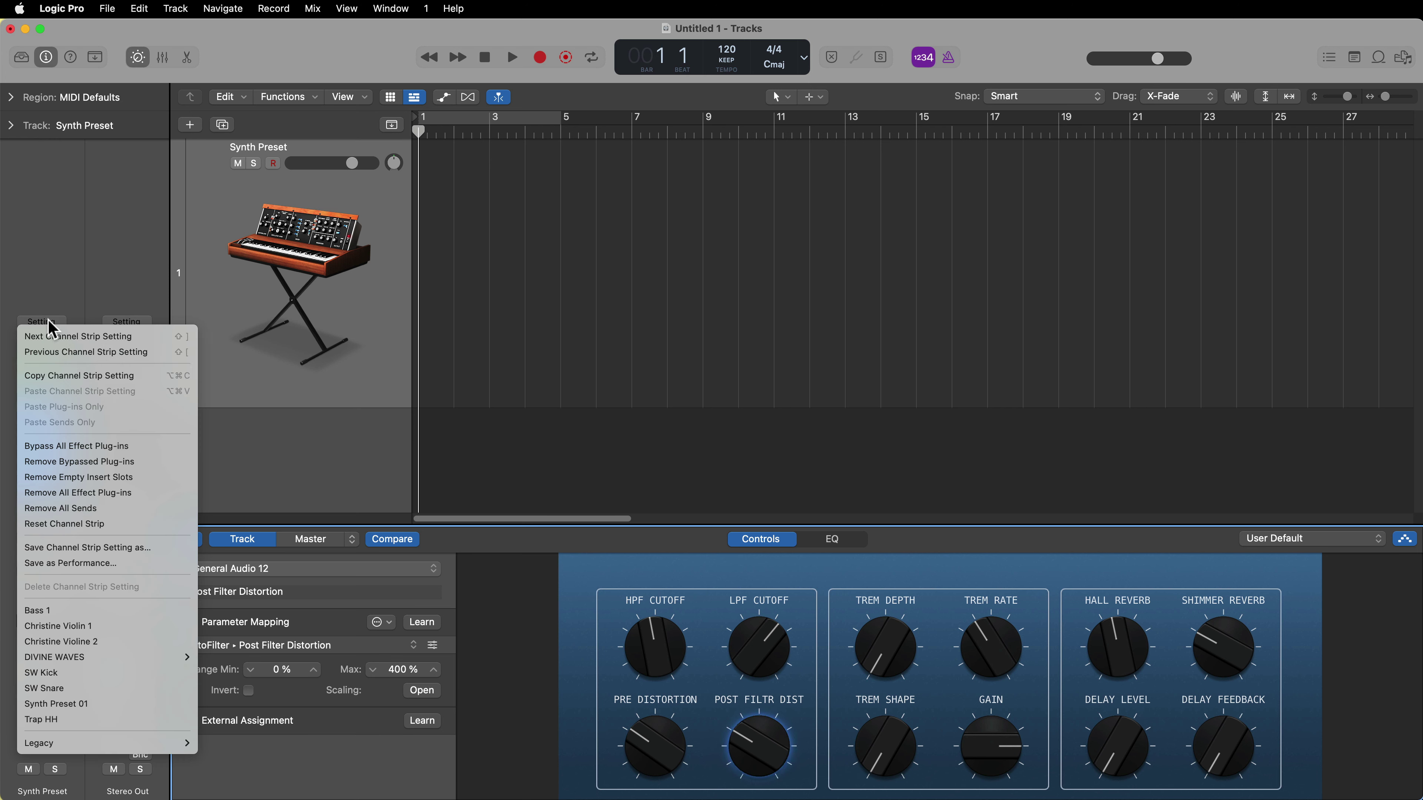
{"action": "left_click", "coordinate": [68, 404]}
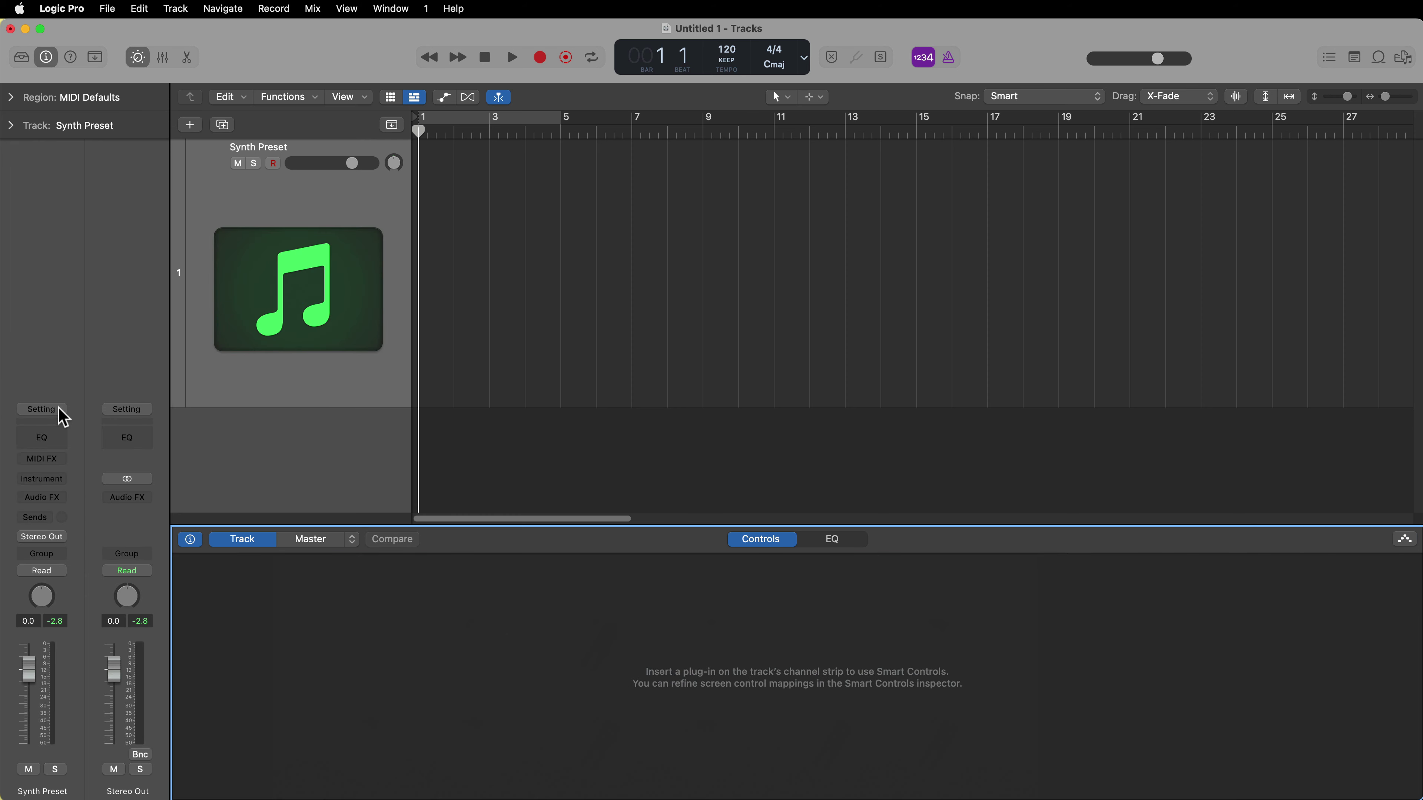
{"action": "left_click", "coordinate": [60, 410]}
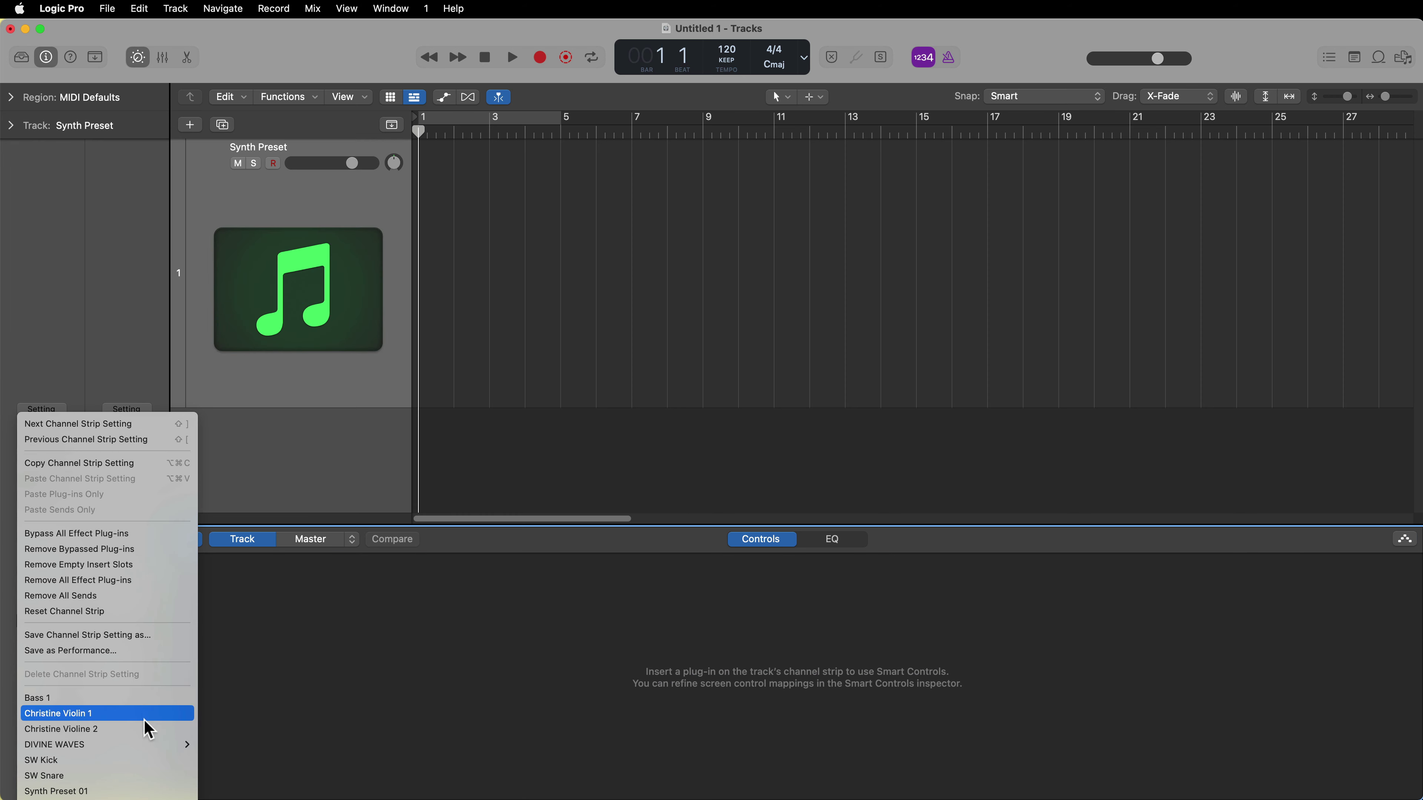
{"action": "left_click", "coordinate": [134, 790]}
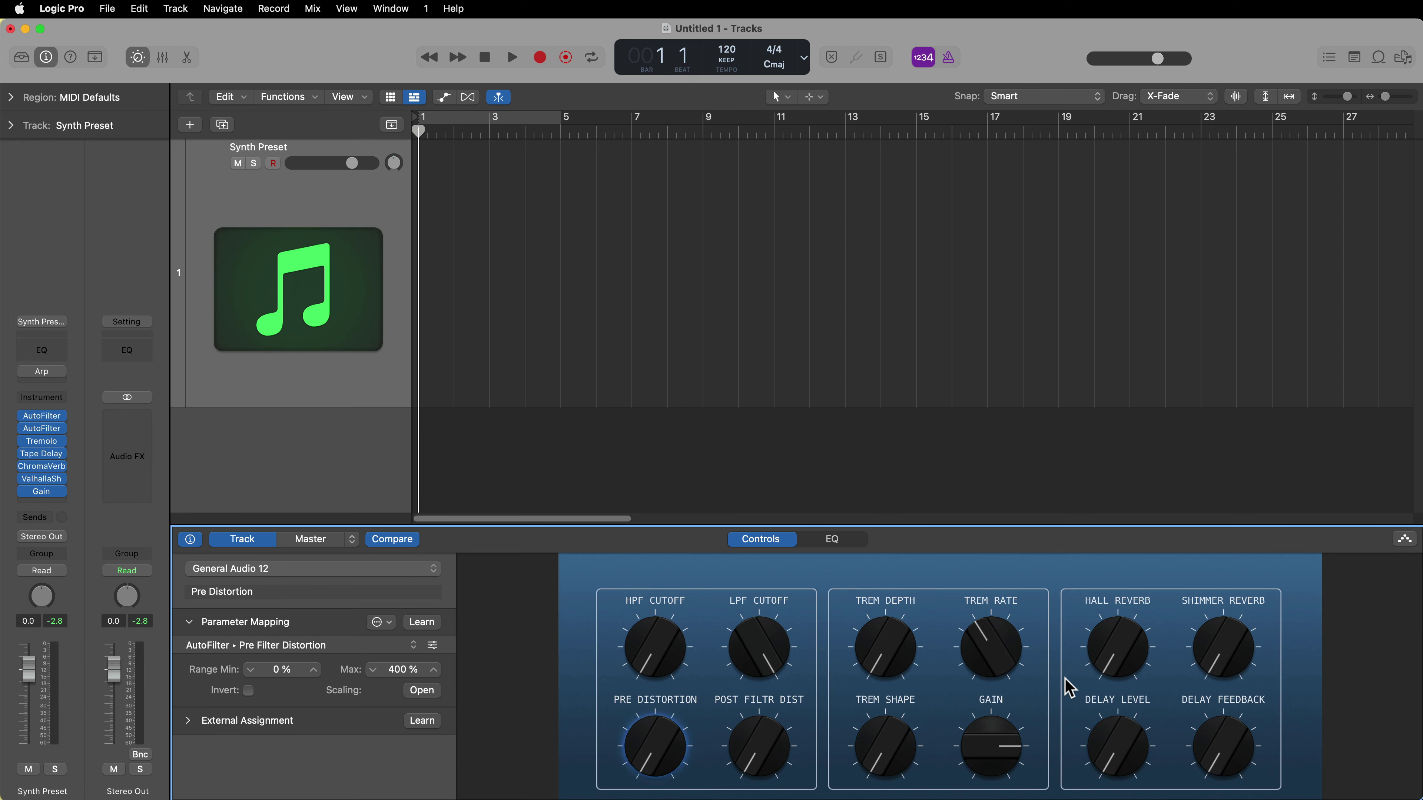
- Reset the Synth Preset channel strip to clear its loaded setting and all plug-ins
{"action": "left_click", "coordinate": [43, 396]}
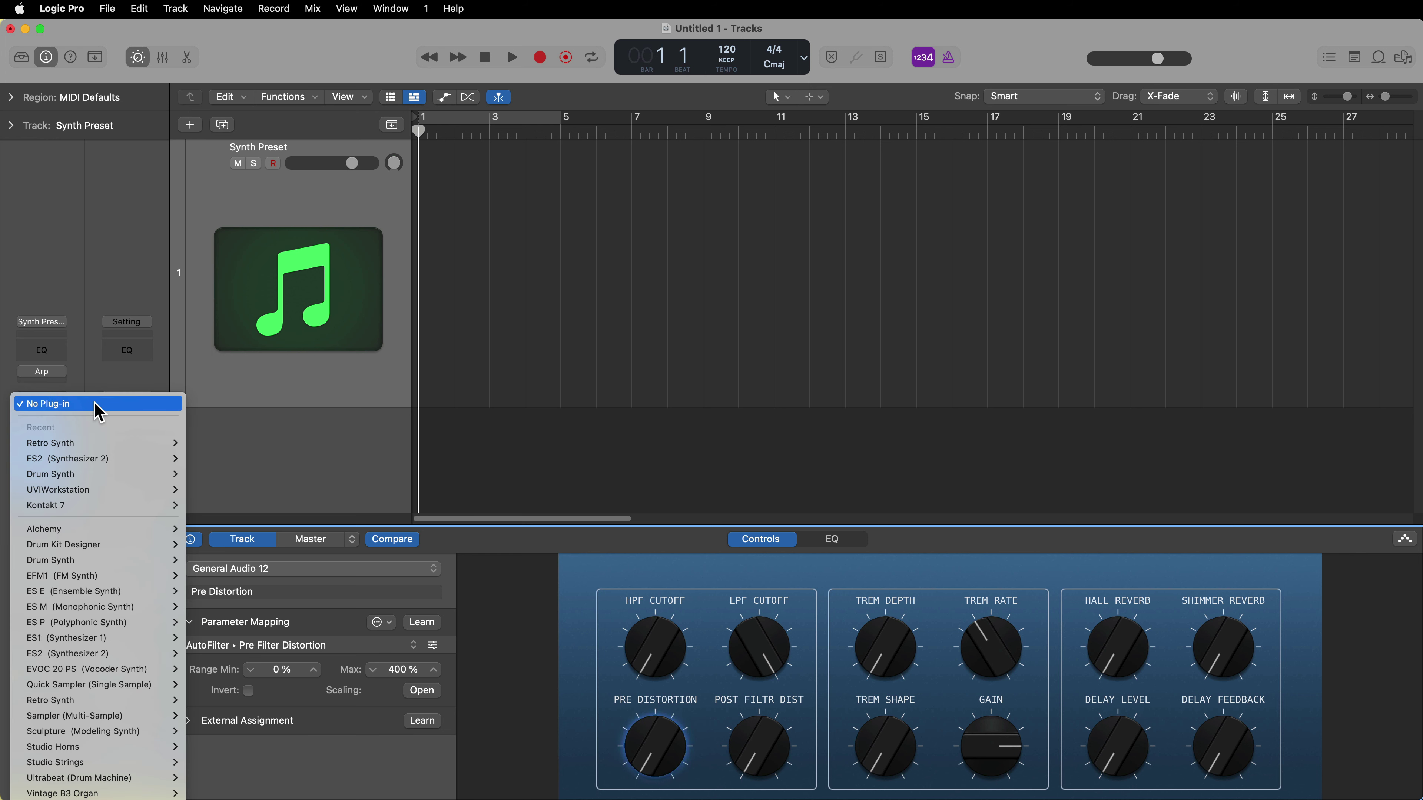
{"action": "left_click", "coordinate": [117, 321]}
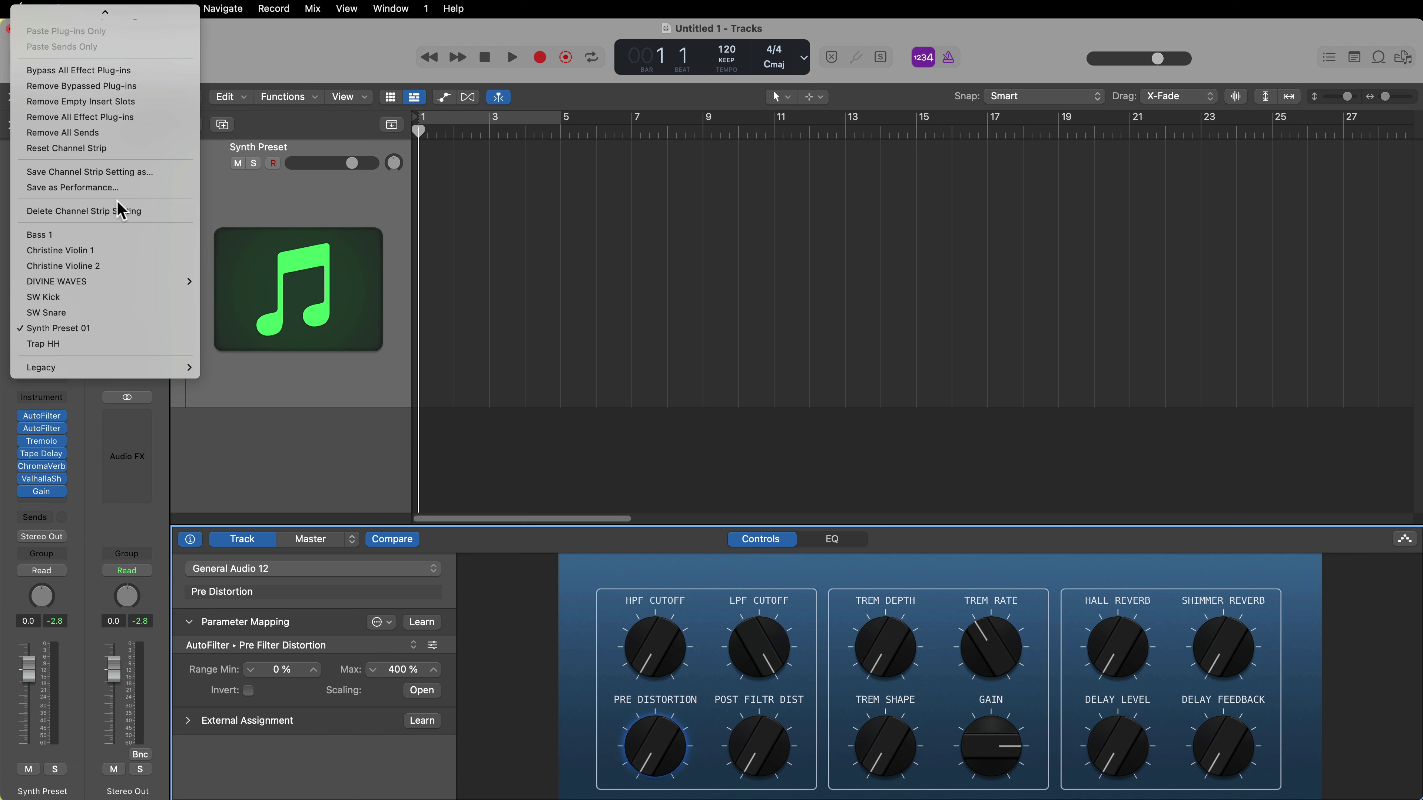
{"action": "left_click", "coordinate": [117, 148]}
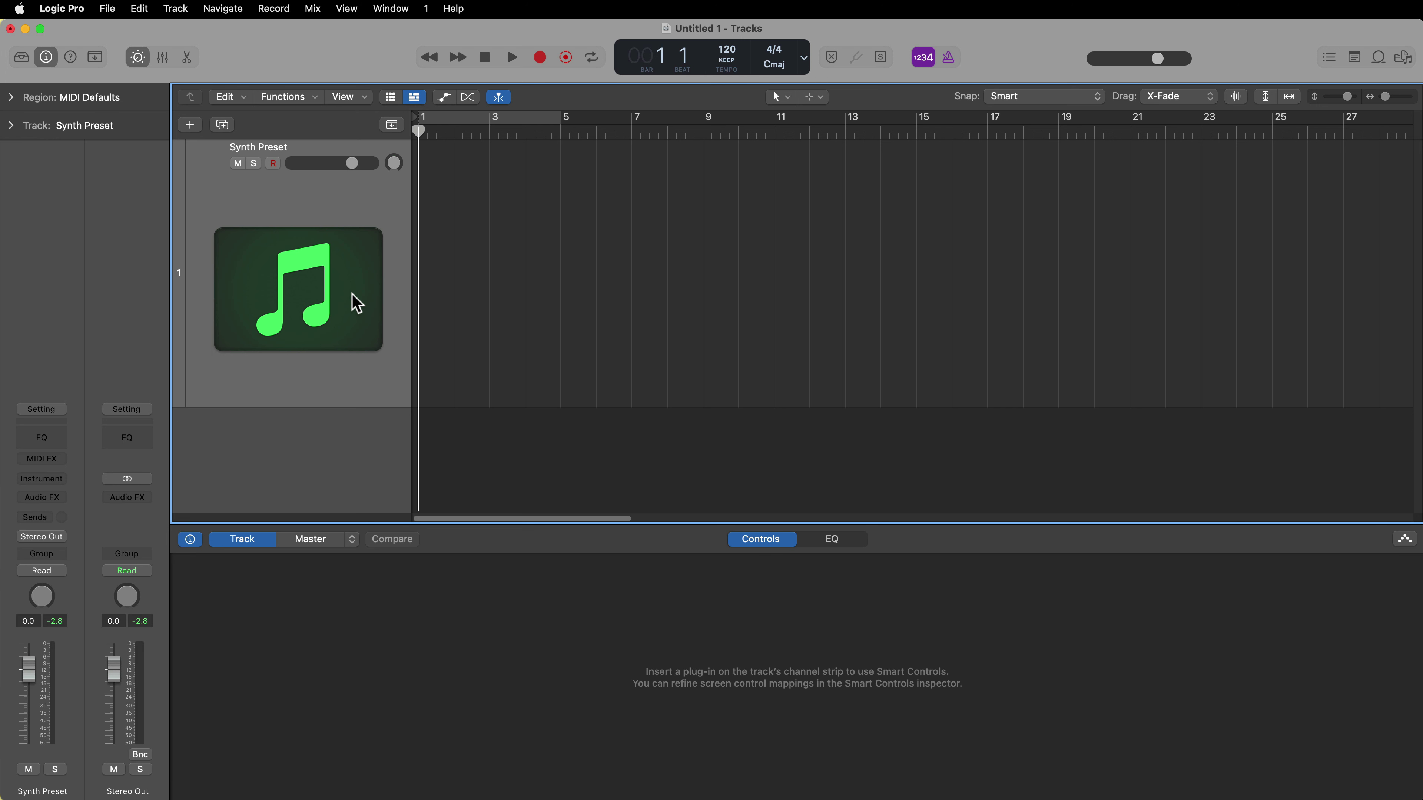
{"action": "left_click", "coordinate": [61, 496]}
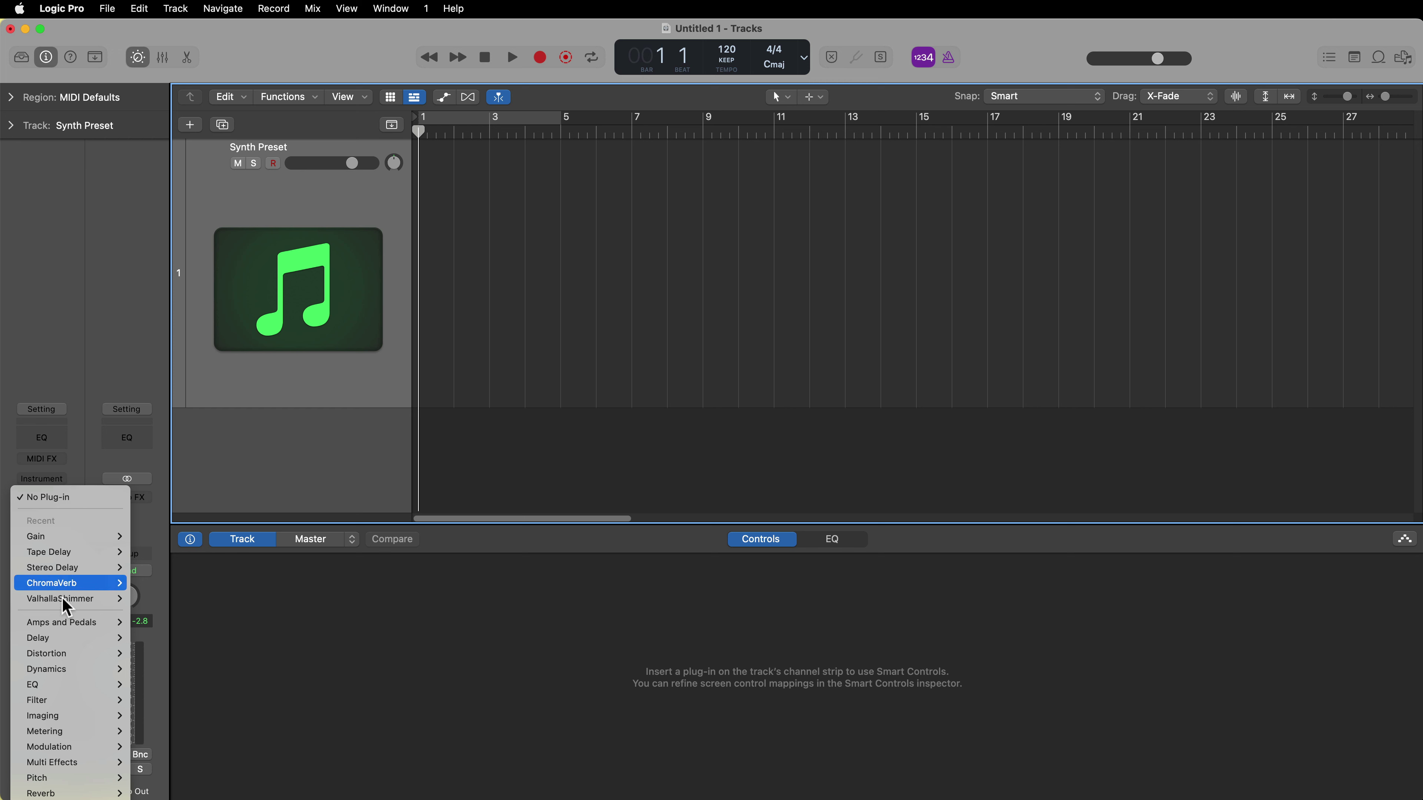
{"action": "mouse_move", "coordinate": [82, 634]}
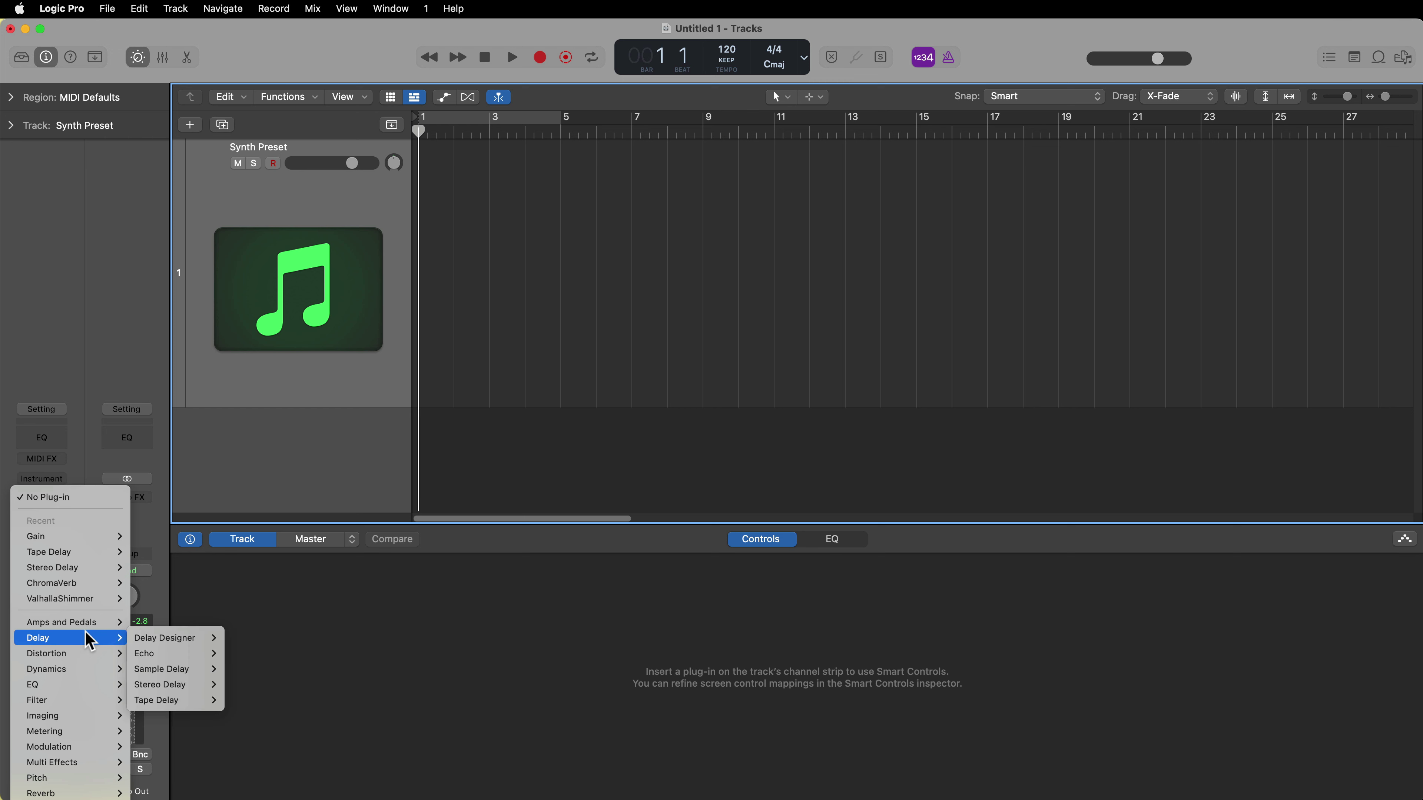
{"action": "left_click", "coordinate": [80, 485]}
- Insert a Mono->Stereo AutoFilter as the Synth Preset channel's first audio effect and move its window clear of the Smart Controls
{"action": "left_click", "coordinate": [59, 497]}
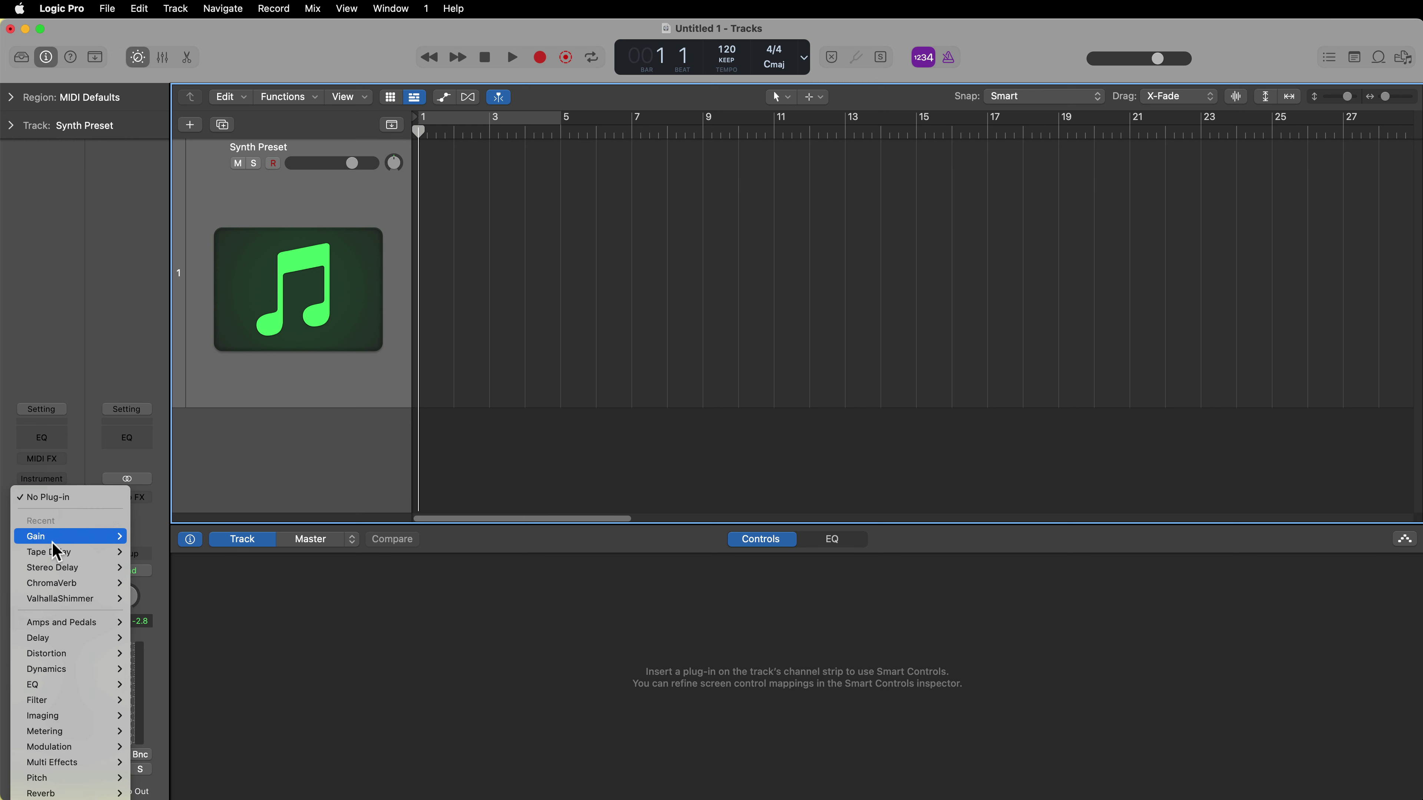
{"action": "mouse_move", "coordinate": [70, 700]}
{"action": "mouse_move", "coordinate": [168, 700]}
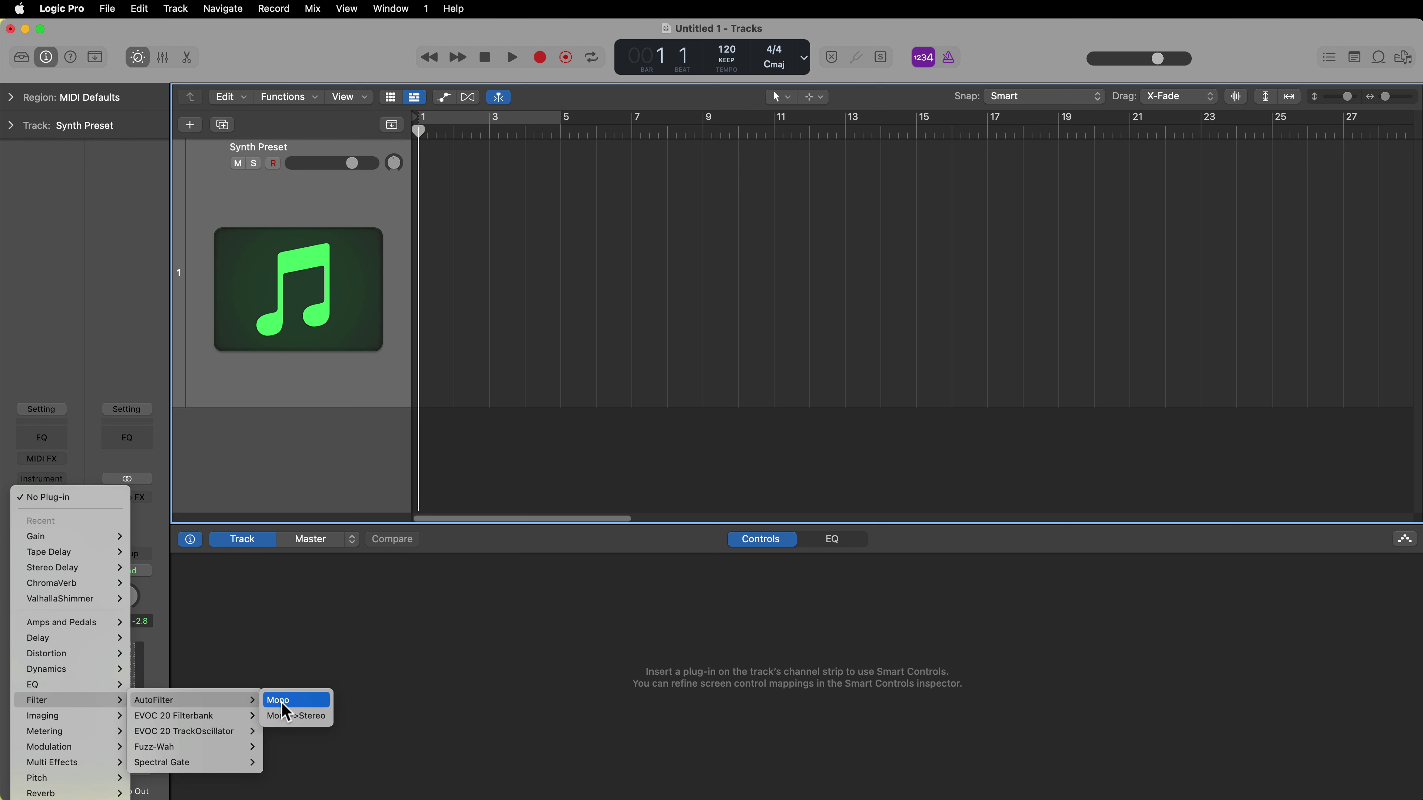
{"action": "left_click", "coordinate": [309, 719]}
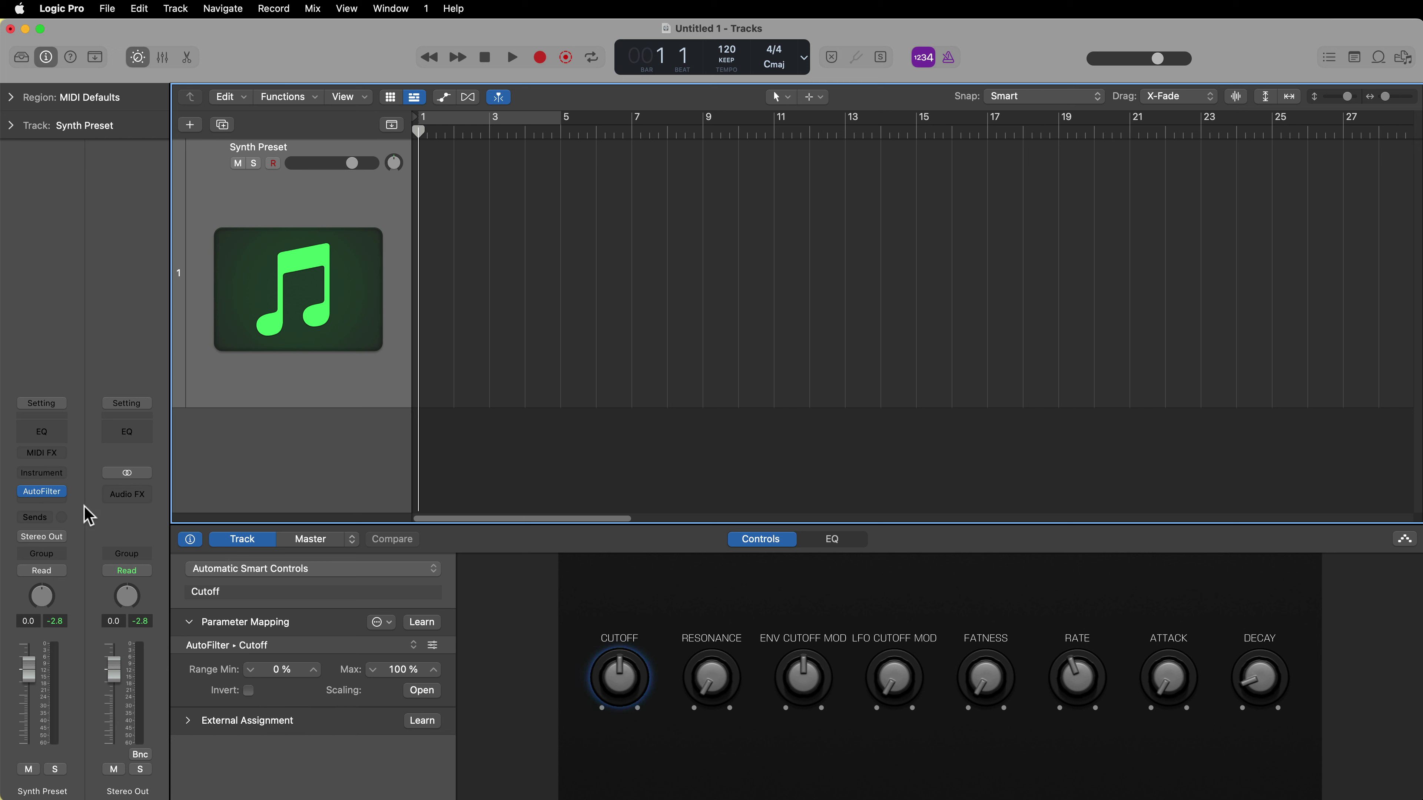
{"action": "left_click", "coordinate": [43, 492]}
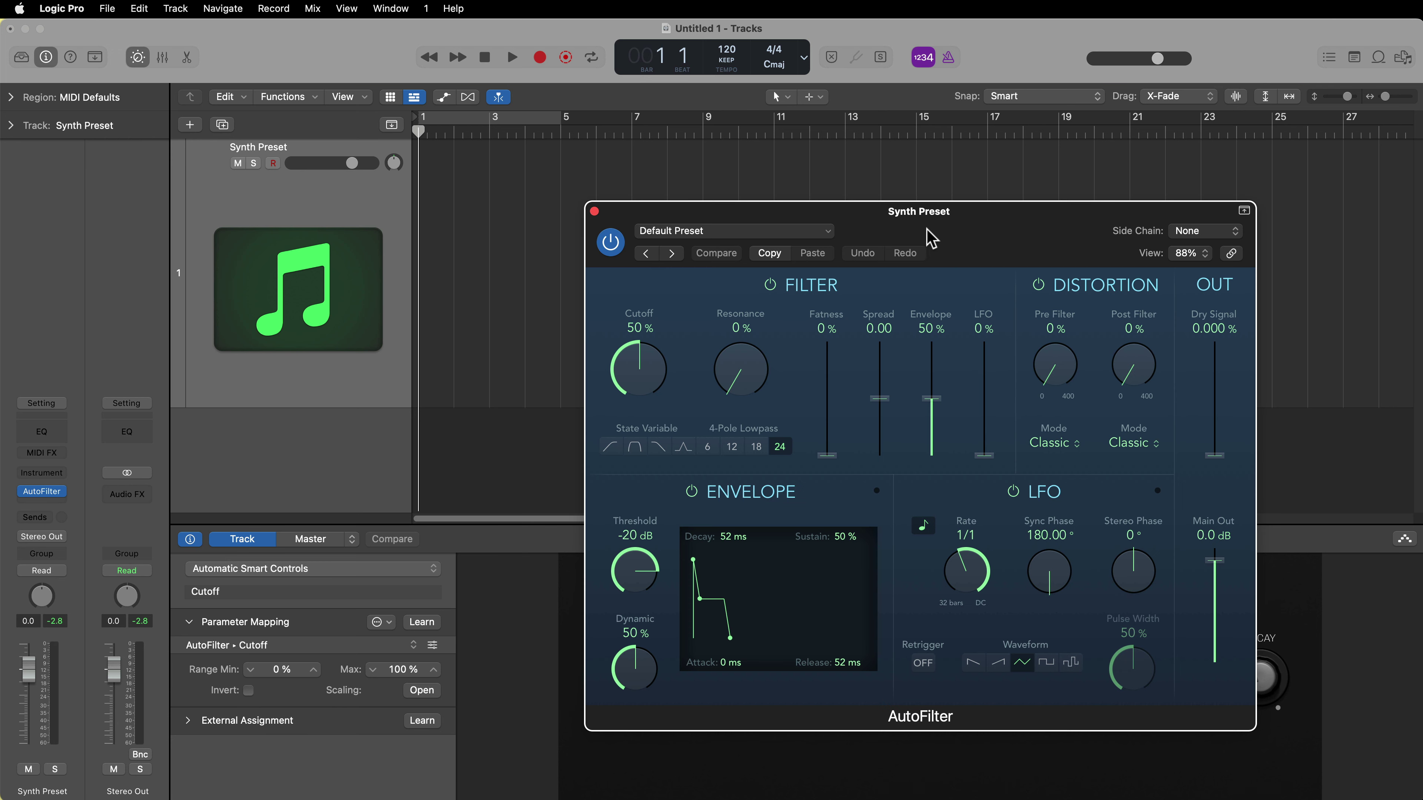
{"action": "left_click_drag", "start_coordinate": [1039, 143], "coordinate": [1110, 51]}
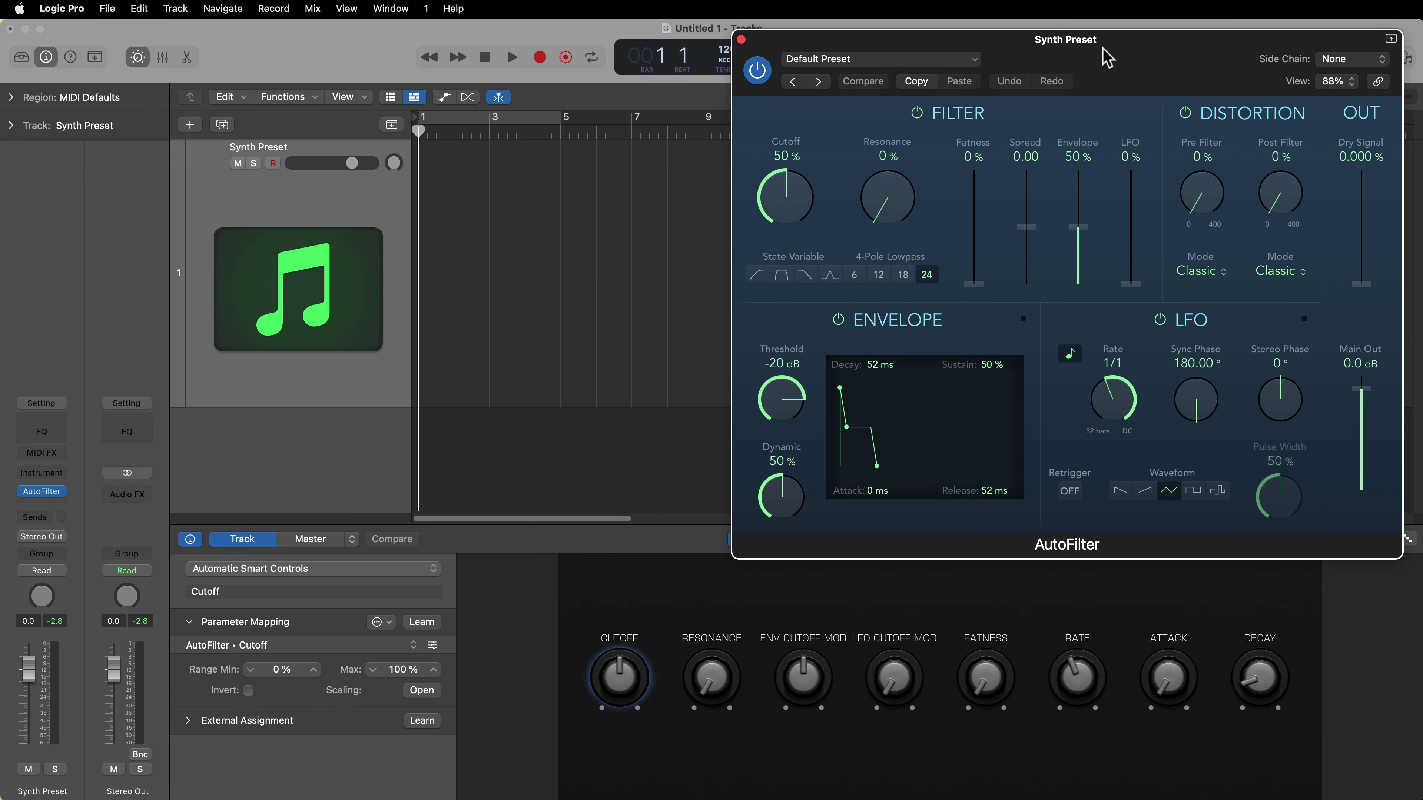
- Add a second AutoFilter to the Synth Preset channel and load Retro Synth (Stereo) as its instrument
{"action": "left_click", "coordinate": [56, 492]}
{"action": "mouse_move", "coordinate": [112, 539]}
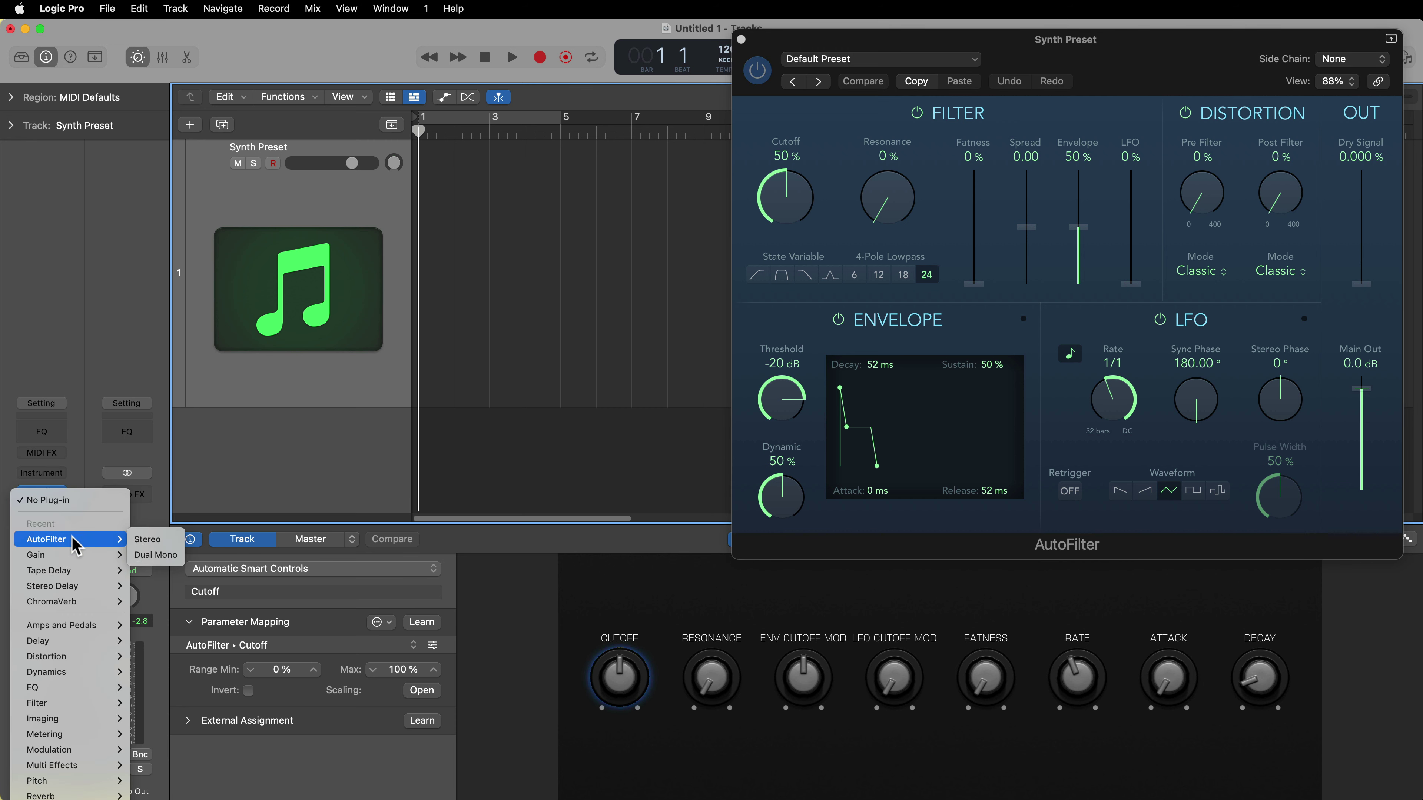
{"action": "left_click", "coordinate": [157, 554]}
{"action": "left_click_drag", "start_coordinate": [1126, 73], "coordinate": [475, 99]}
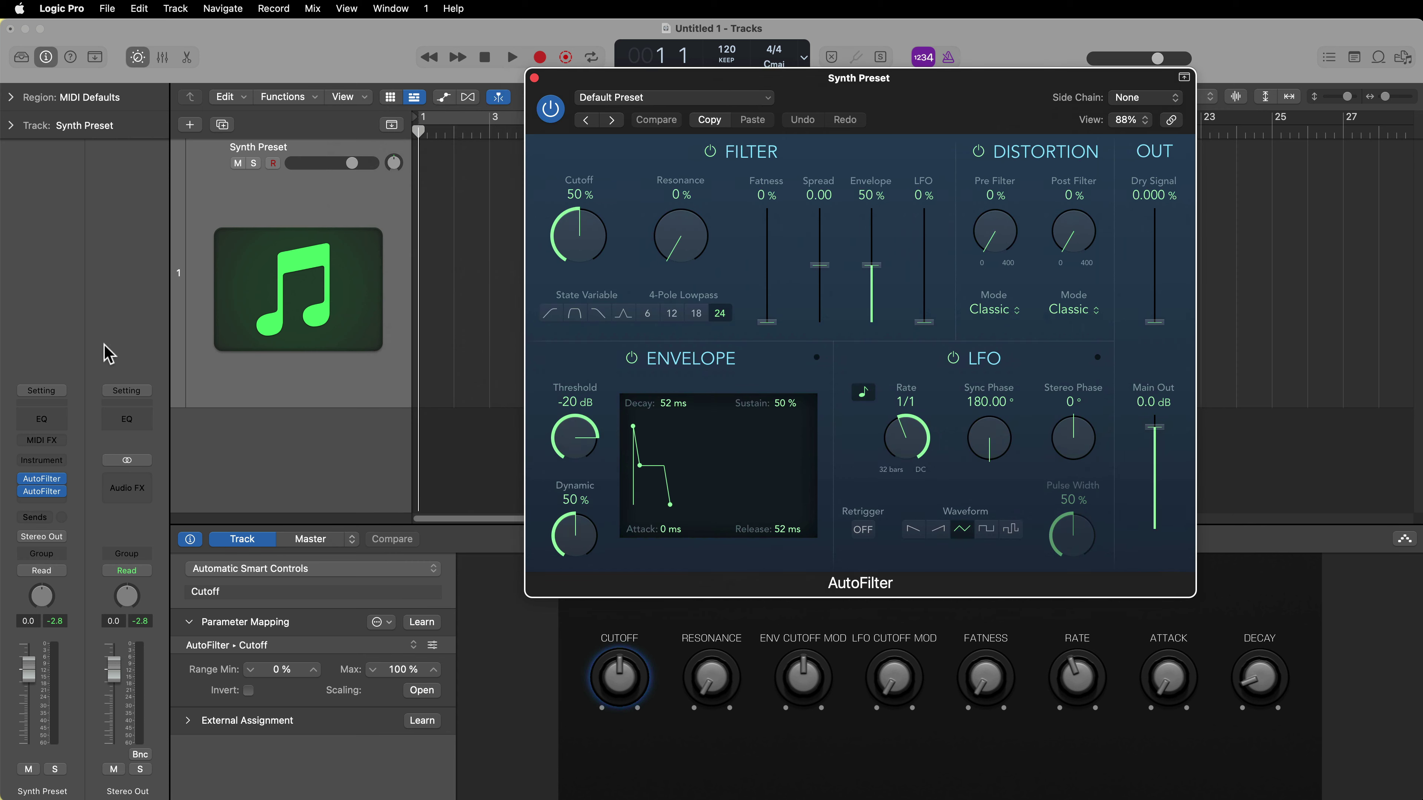
{"action": "left_click", "coordinate": [46, 464]}
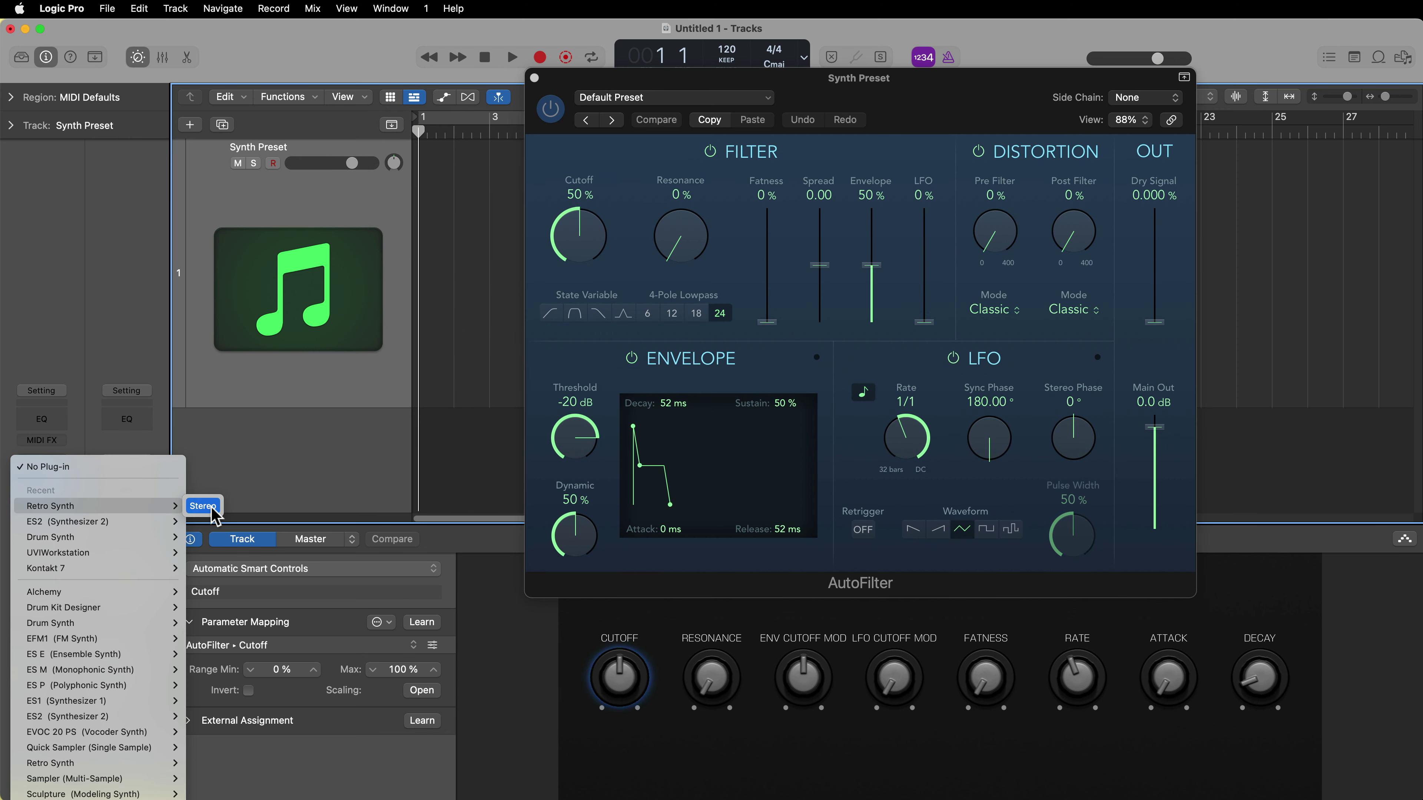
{"action": "left_click", "coordinate": [3, 536]}
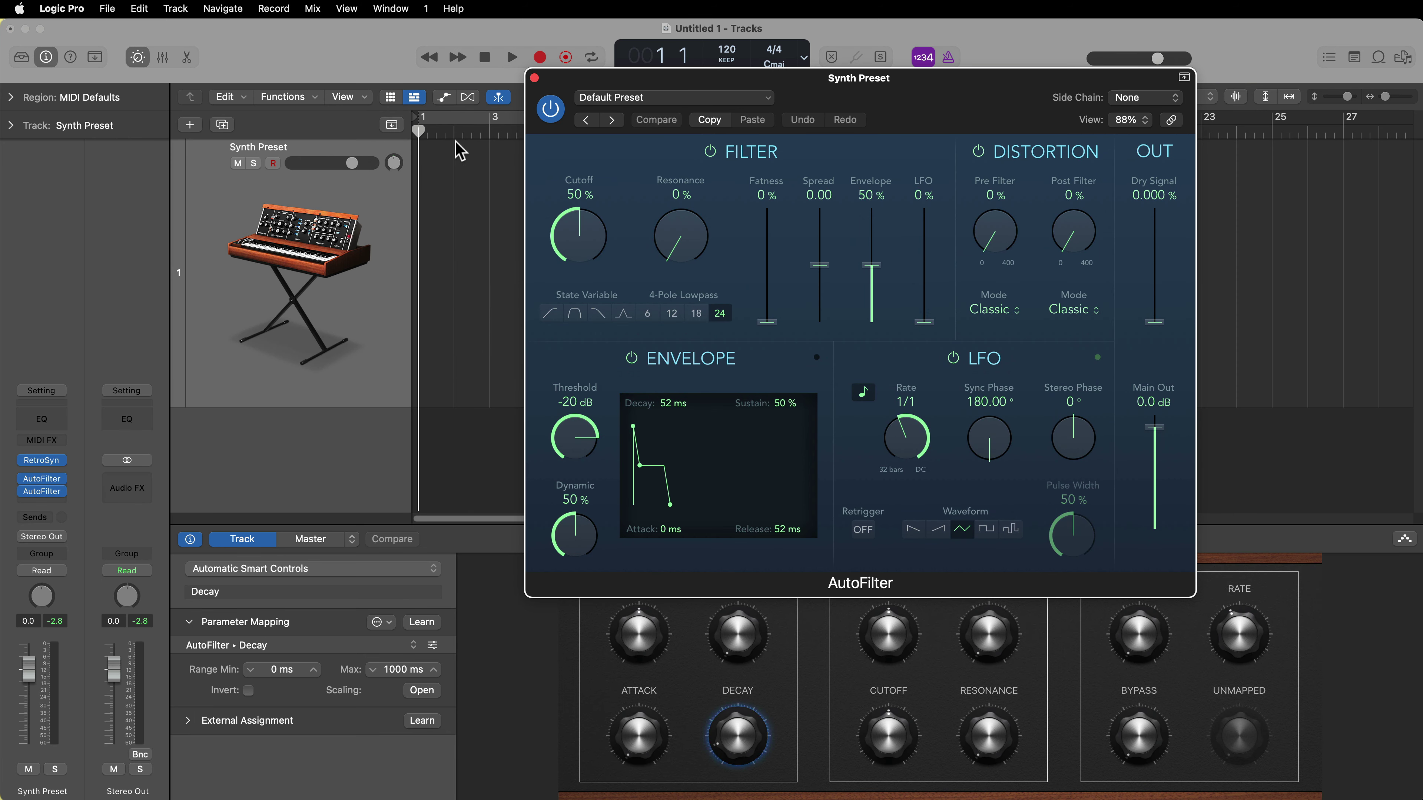
- Close the open AutoFilter window, reopen both AutoFilters from the Synth Preset channel and arrange their windows side by side
{"action": "left_click", "coordinate": [535, 78]}
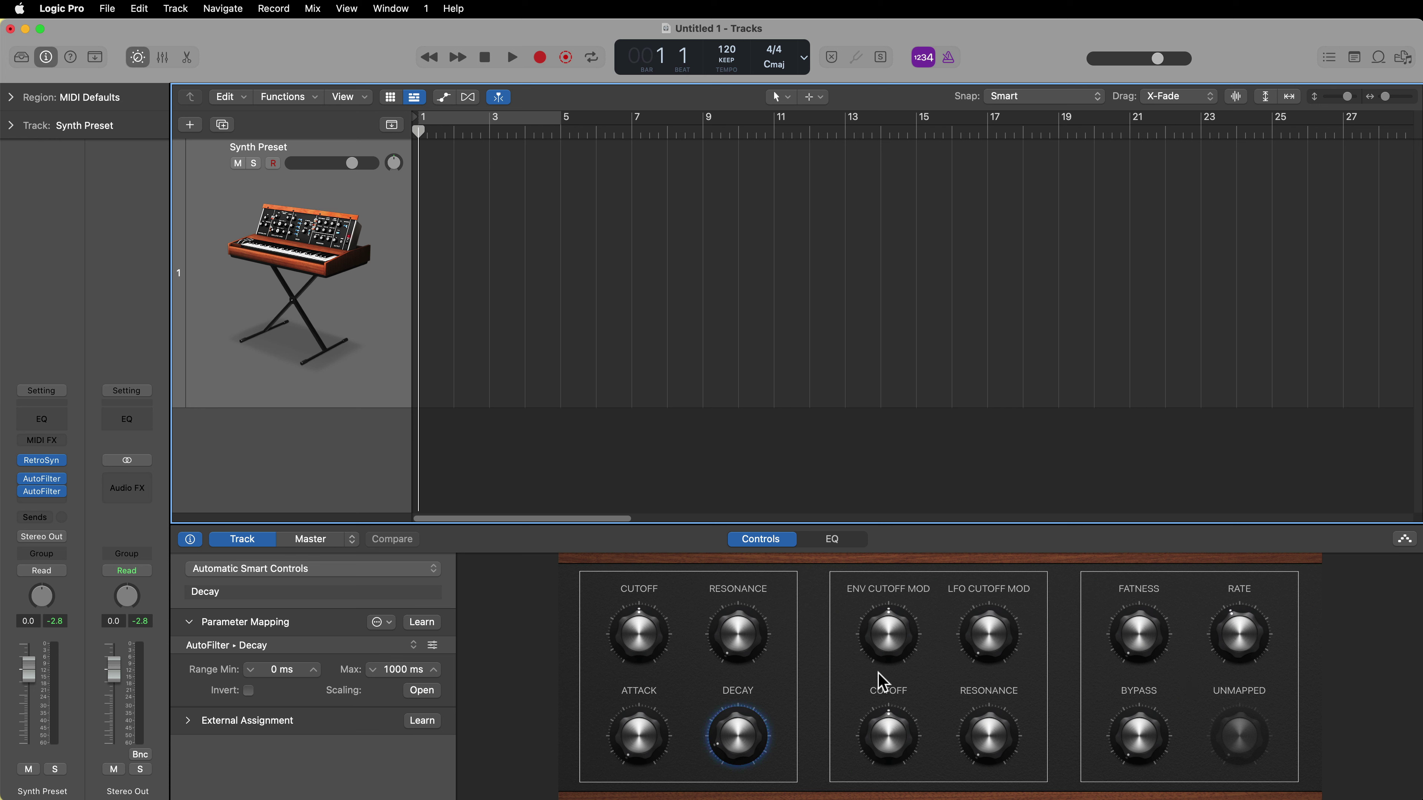
{"action": "mouse_move", "coordinate": [37, 480]}
{"action": "left_click", "coordinate": [42, 491]}
{"action": "left_click_drag", "start_coordinate": [924, 109], "coordinate": [461, 69]}
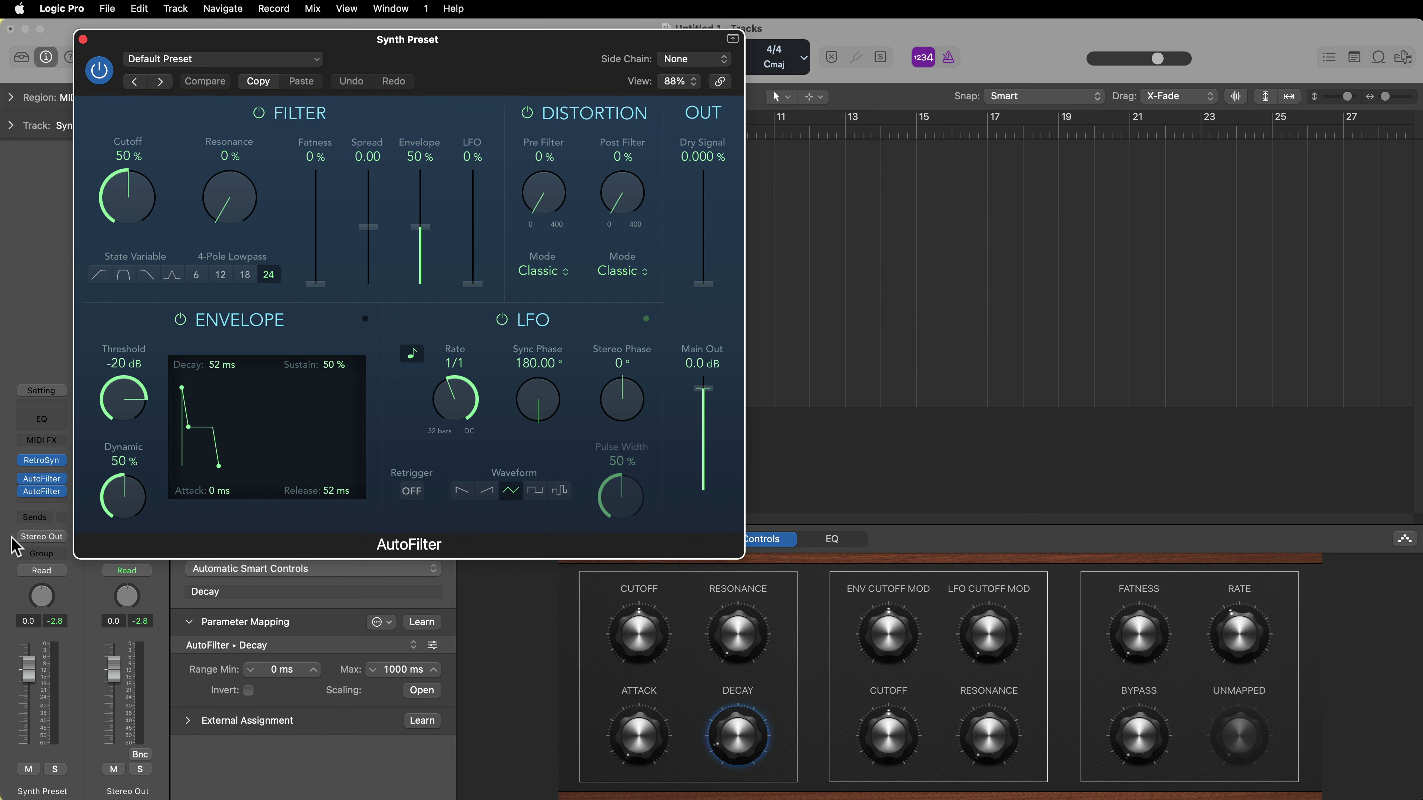
{"action": "left_click", "coordinate": [42, 492]}
{"action": "left_click_drag", "start_coordinate": [852, 234], "coordinate": [1022, 58]}
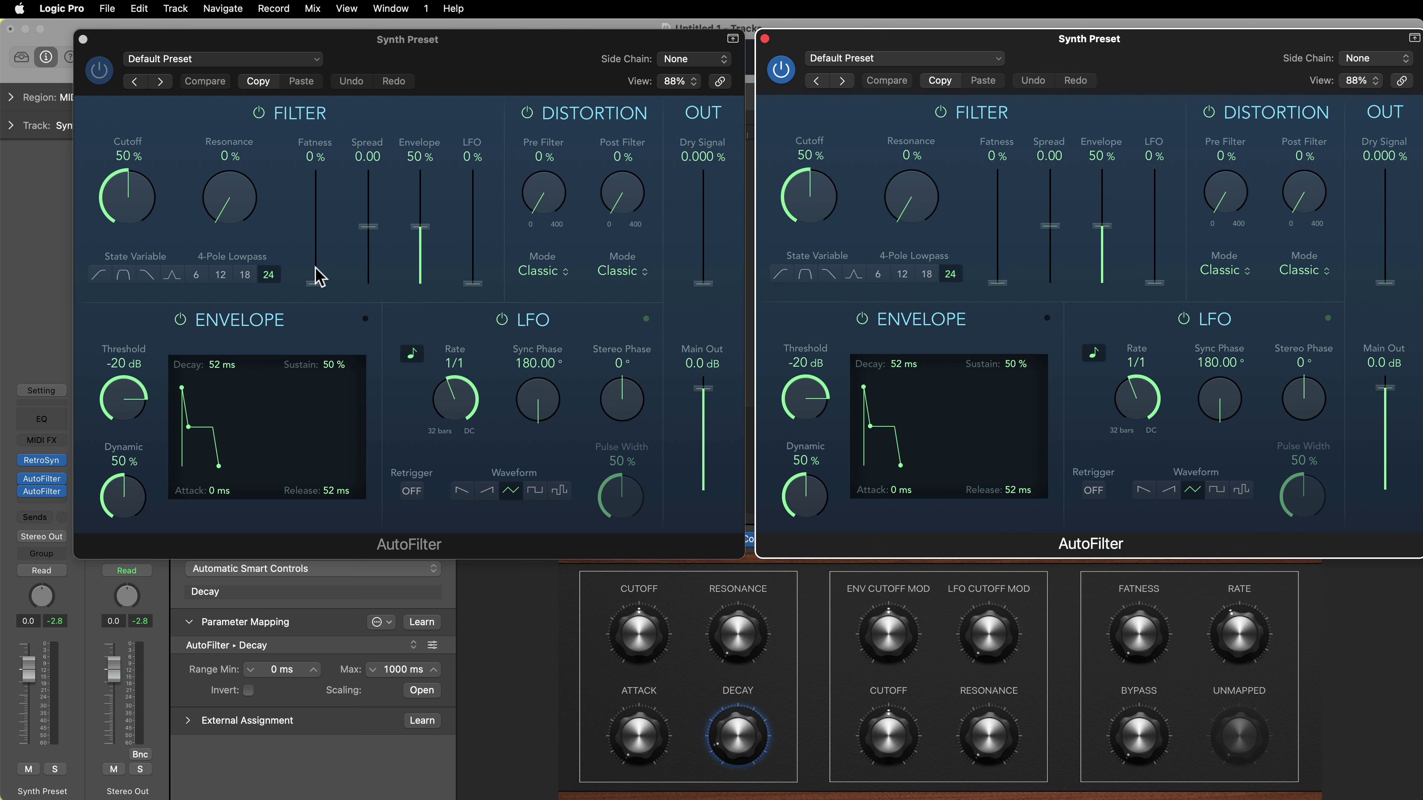
- Set the first AutoFilter to state variable highpass with 0 % cutoff and the second to state variable lowpass with 100 % cutoff
{"action": "left_click", "coordinate": [102, 275]}
{"action": "left_click_drag", "start_coordinate": [118, 222], "coordinate": [131, 336]}
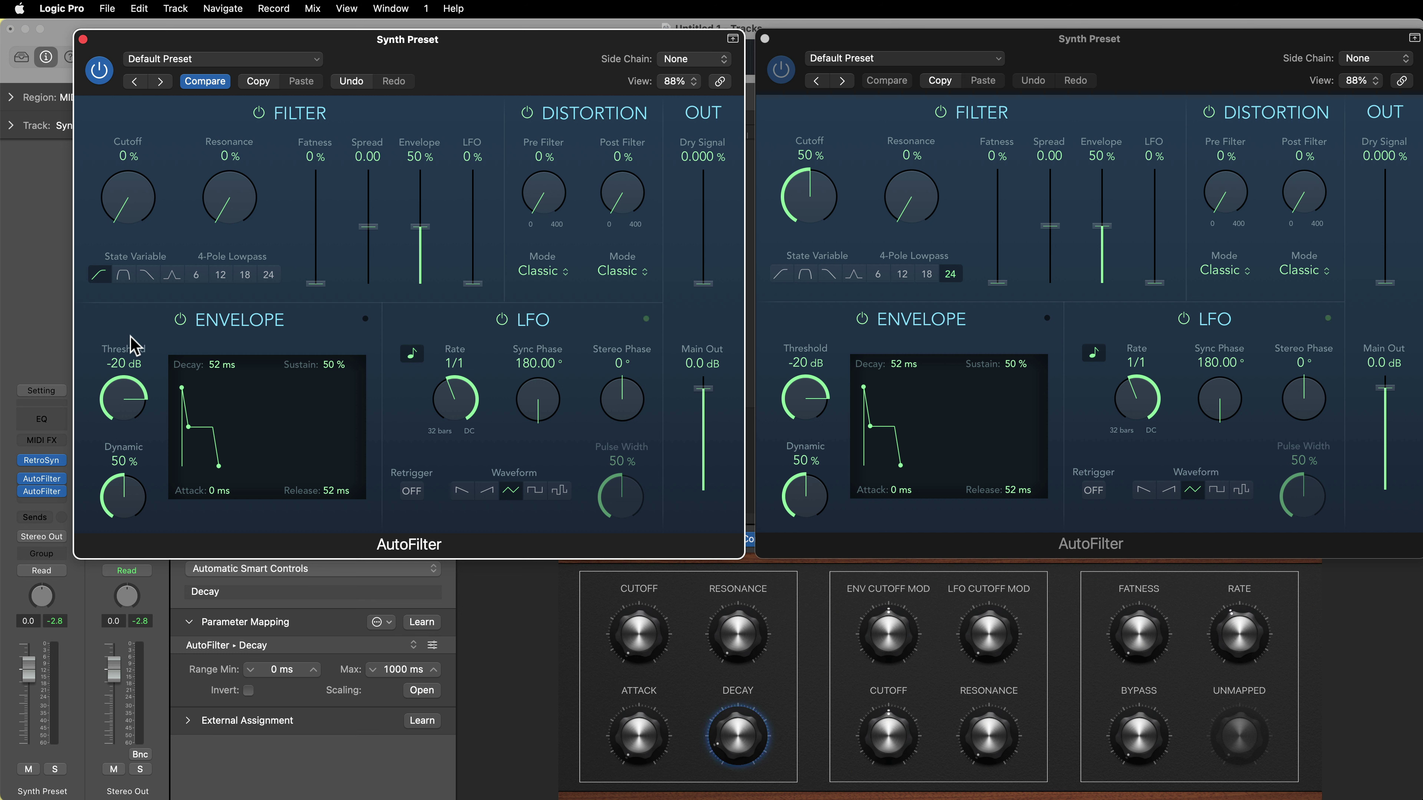
{"action": "left_click", "coordinate": [828, 275]}
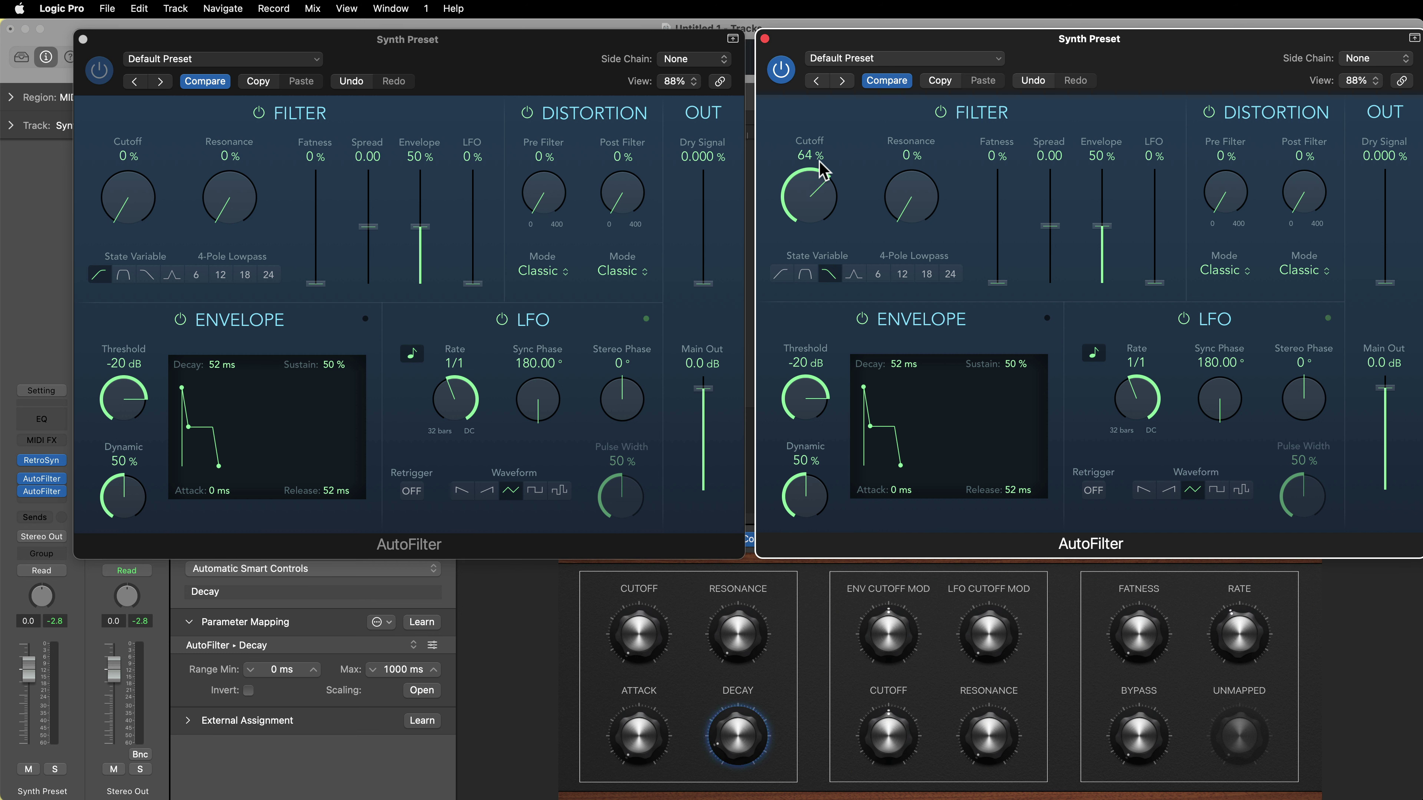
- Turn off the Envelope and LFO sections in both AutoFilters
{"action": "left_click", "coordinate": [179, 319]}
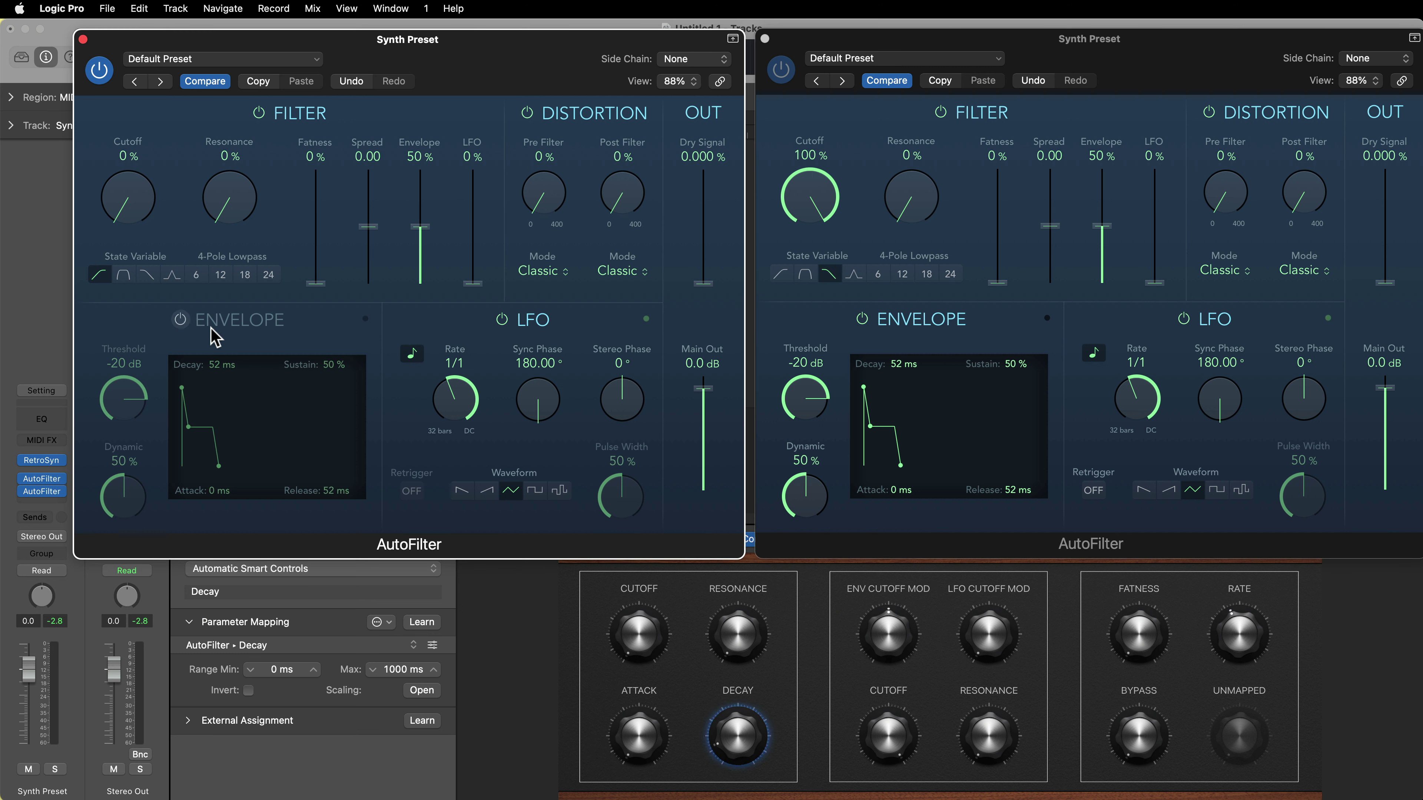
{"action": "left_click", "coordinate": [501, 319]}
{"action": "left_click", "coordinate": [860, 319]}
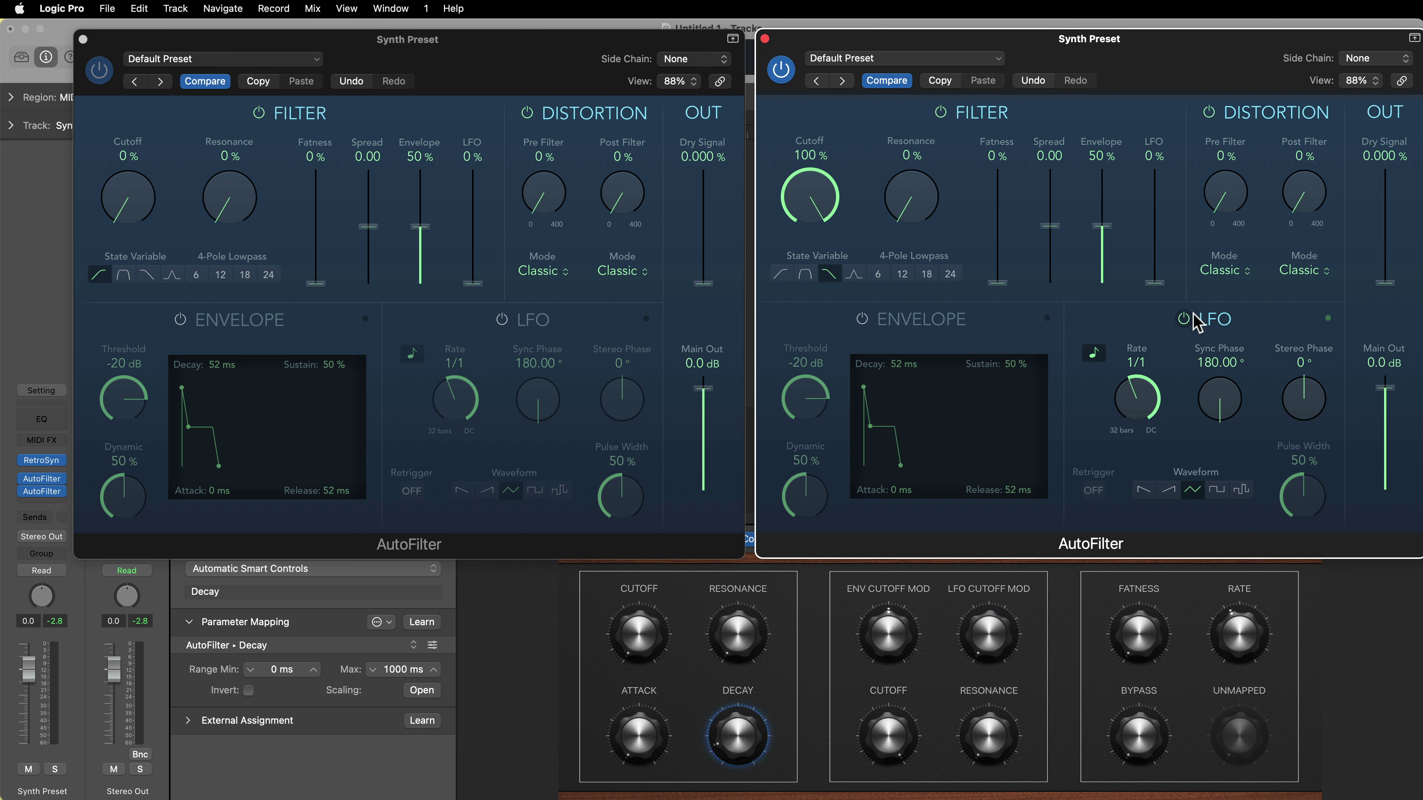
{"action": "left_click", "coordinate": [1183, 318]}
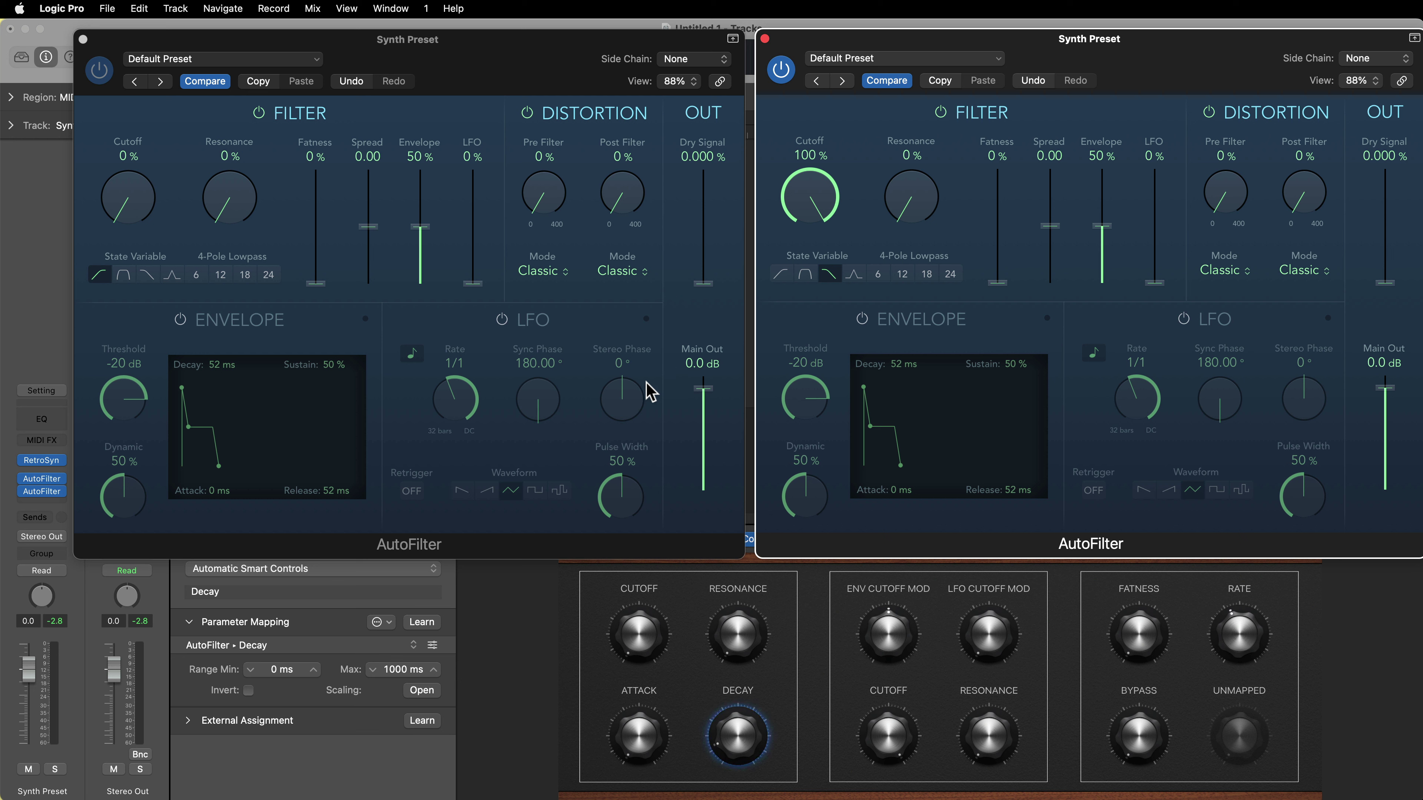
{"action": "mouse_move", "coordinate": [560, 215]}
{"action": "left_mouse_down"}
{"action": "mouse_move", "coordinate": [540, 184]}
{"action": "mouse_move", "coordinate": [565, 134]}
{"action": "mouse_move", "coordinate": [550, 229]}
{"action": "left_mouse_up"}
{"action": "mouse_move", "coordinate": [1325, 233]}
{"action": "left_mouse_down"}
{"action": "mouse_move", "coordinate": [1310, 145]}
{"action": "mouse_move", "coordinate": [1314, 235]}
{"action": "left_mouse_up"}
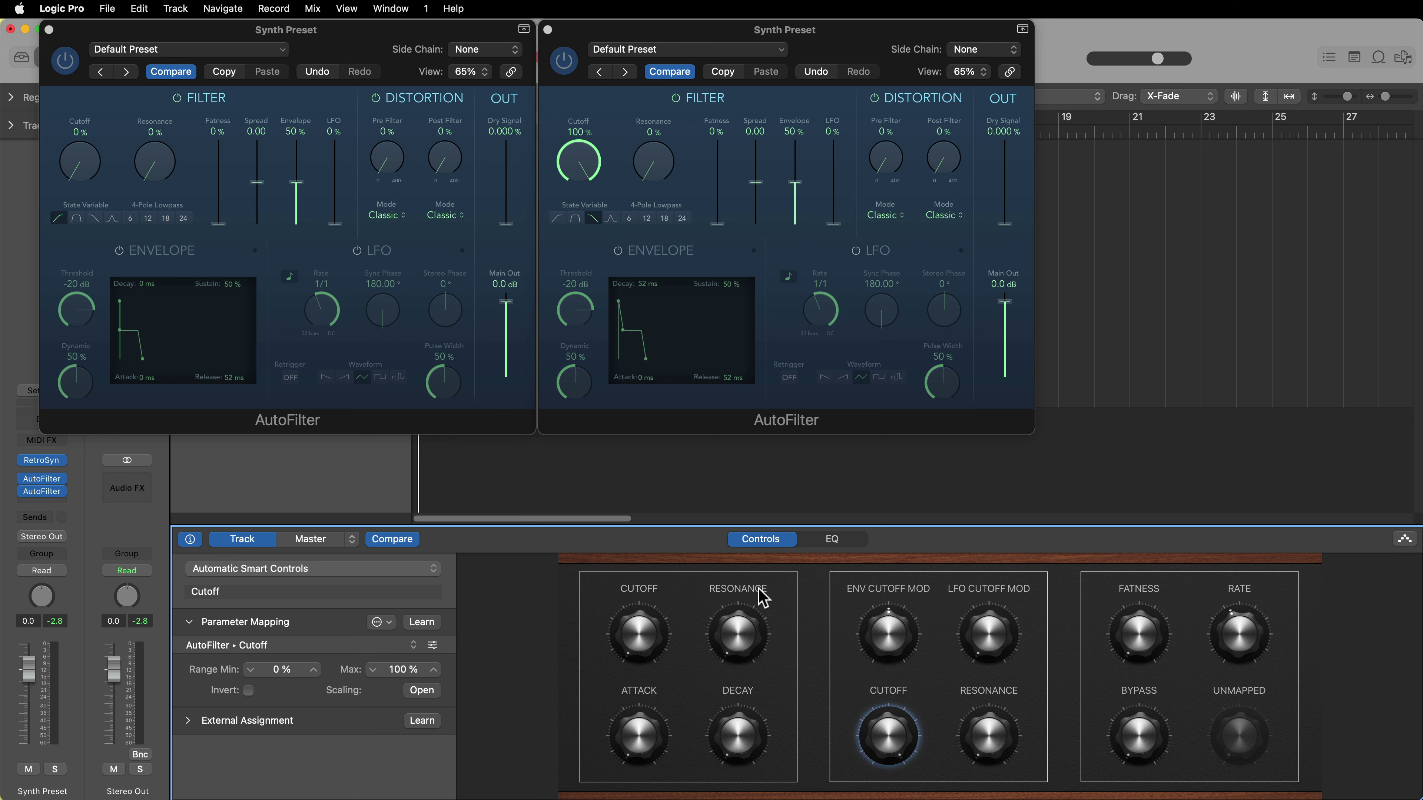
- Hide and show the Smart Controls pane several times, leaving it open
{"action": "key", "text": "b"}
{"action": "key", "text": "b"}
{"action": "key", "text": "b"}
{"action": "key", "text": "b"}
{"action": "key", "text": "b"}
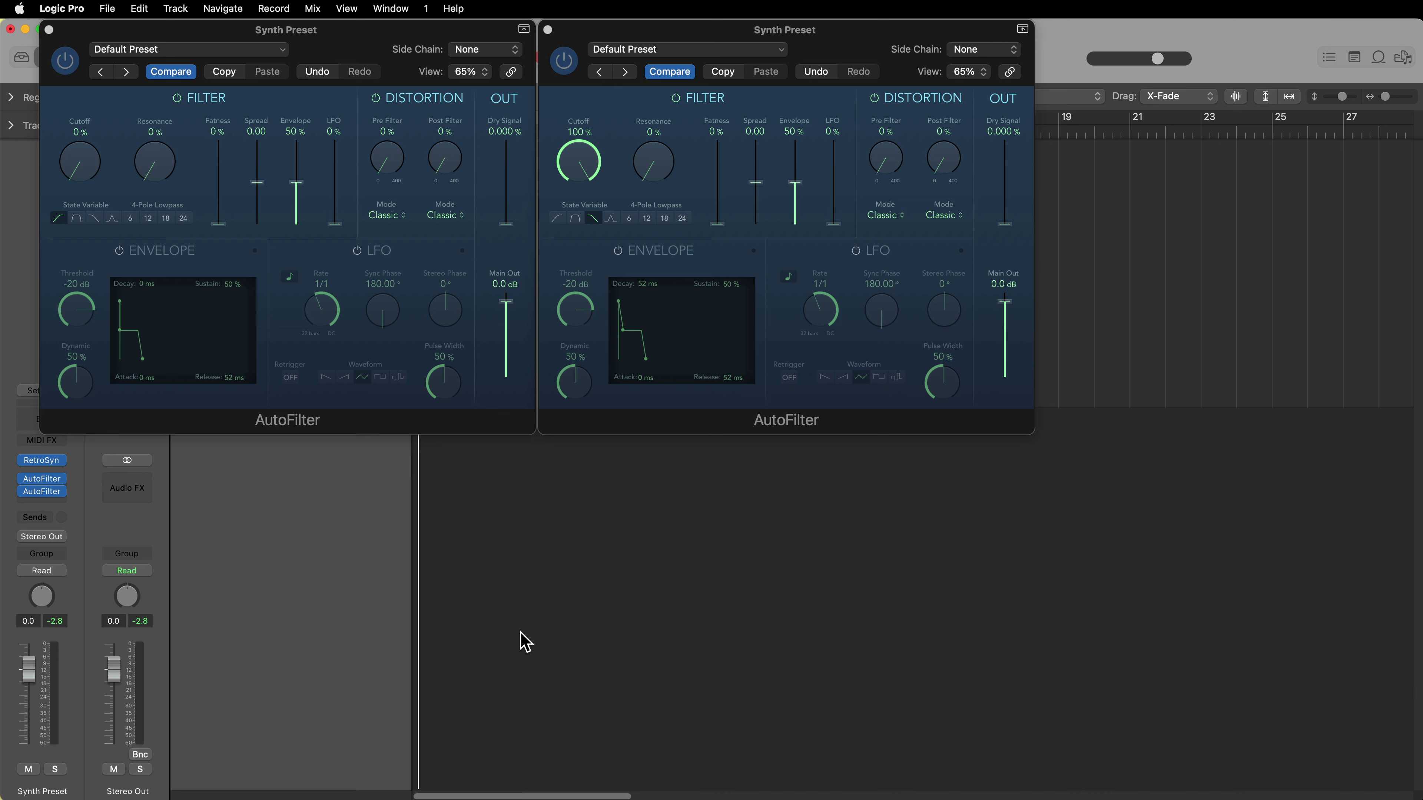
{"action": "key", "text": "b"}
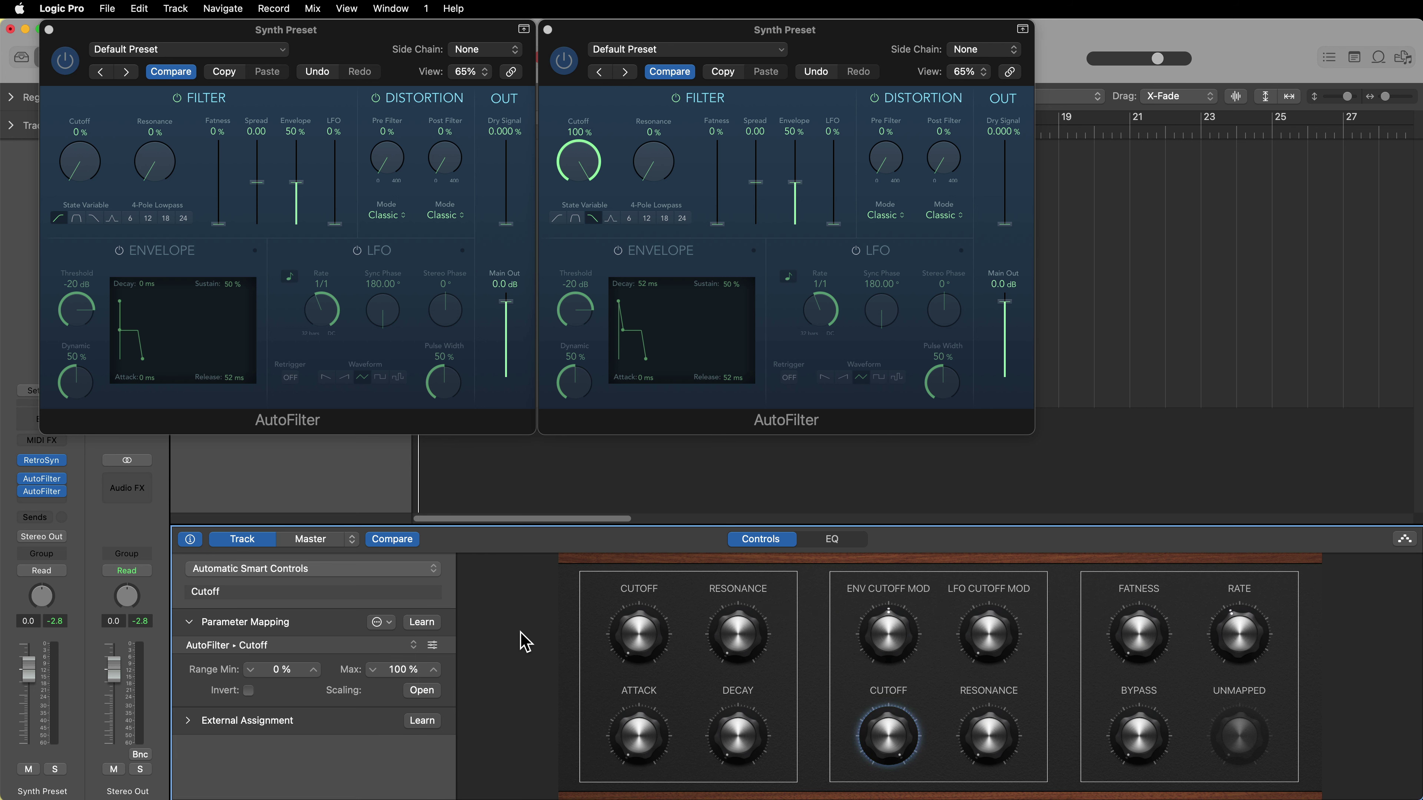
- Move the first AutoFilter window off the control bar, toggle Smart Controls again, and return the window beside the second AutoFilter
{"action": "left_click_drag", "start_coordinate": [408, 31], "coordinate": [581, 157]}
{"action": "left_click", "coordinate": [112, 55]}
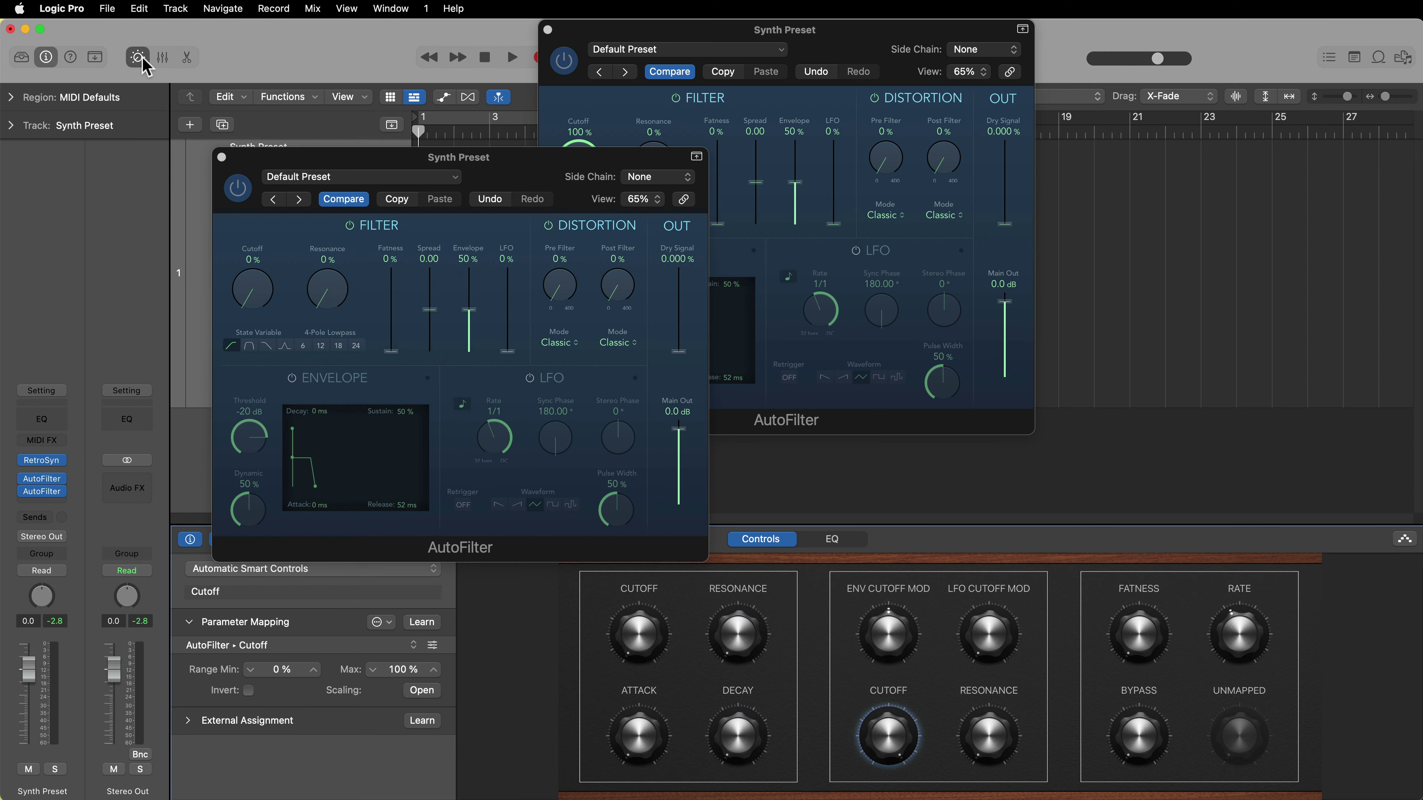
{"action": "key", "text": "b"}
{"action": "key", "text": "b"}
{"action": "key", "text": "b"}
{"action": "key", "text": "b"}
{"action": "left_click_drag", "start_coordinate": [472, 168], "coordinate": [320, 19]}
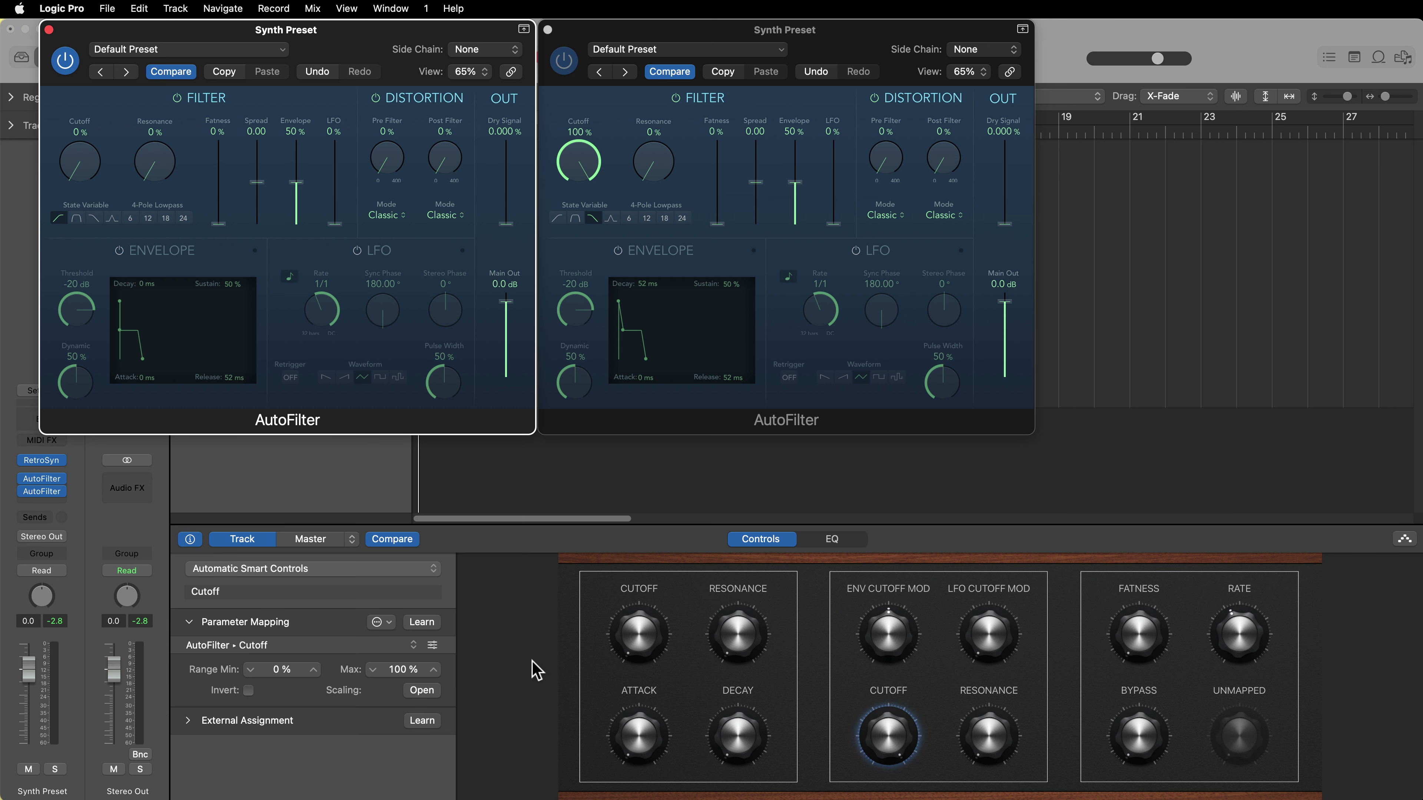
- Hide and show the Smart Controls inspector, leaving it open
{"action": "left_click", "coordinate": [191, 540]}
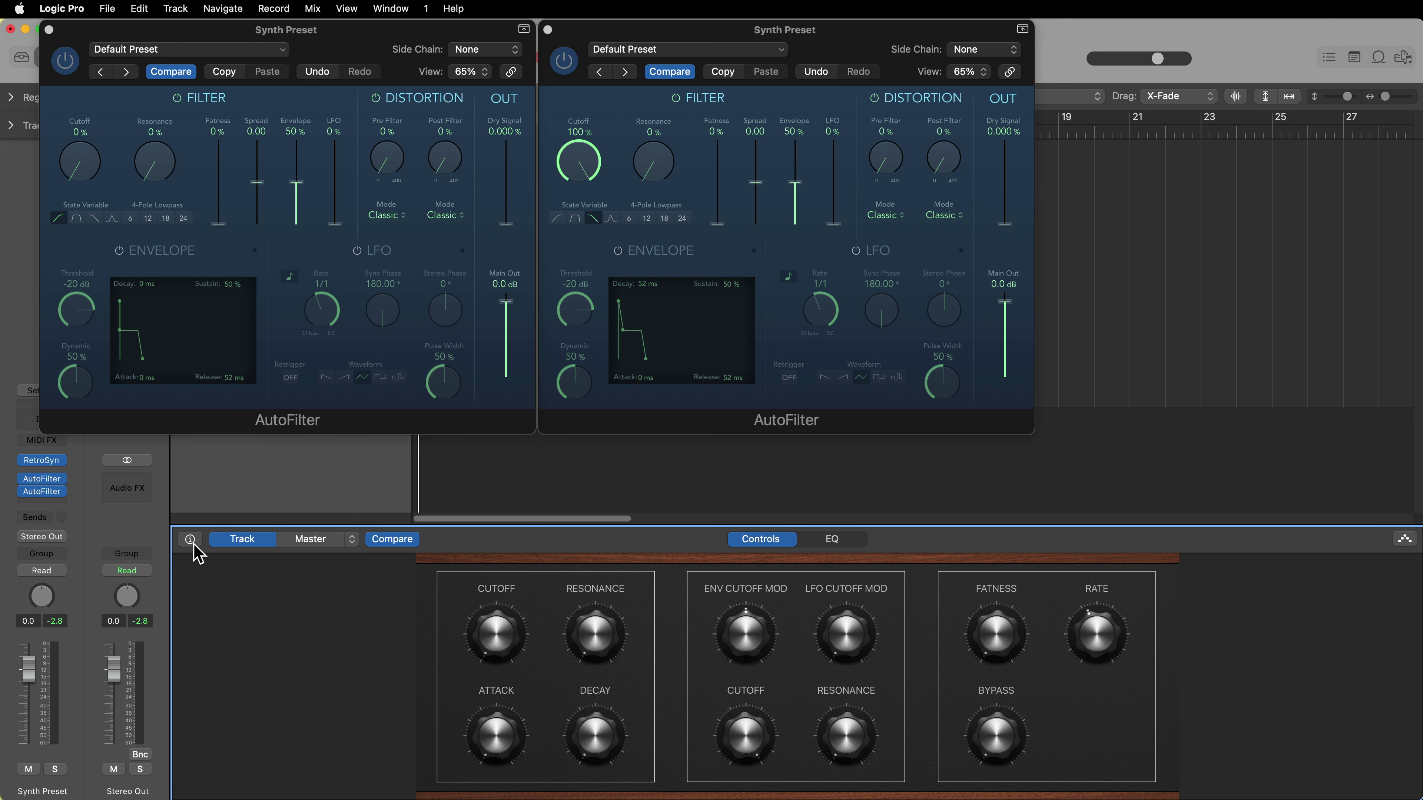
{"action": "left_click", "coordinate": [191, 540]}
{"action": "left_click", "coordinate": [190, 540]}
{"action": "left_click", "coordinate": [190, 540]}
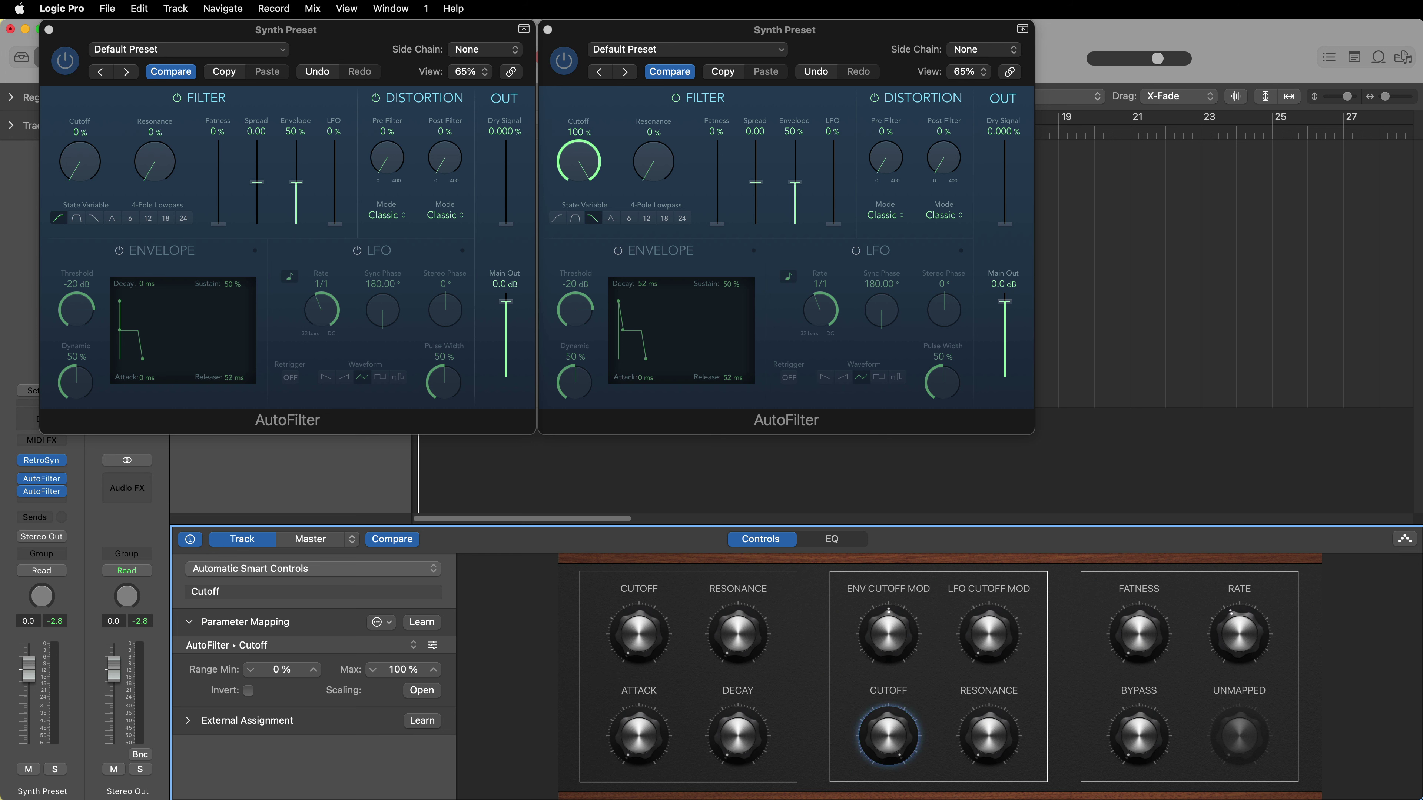
- Change the Smart Controls layout from Automatic Smart Controls to Modern Black 12
{"action": "left_click", "coordinate": [427, 570]}
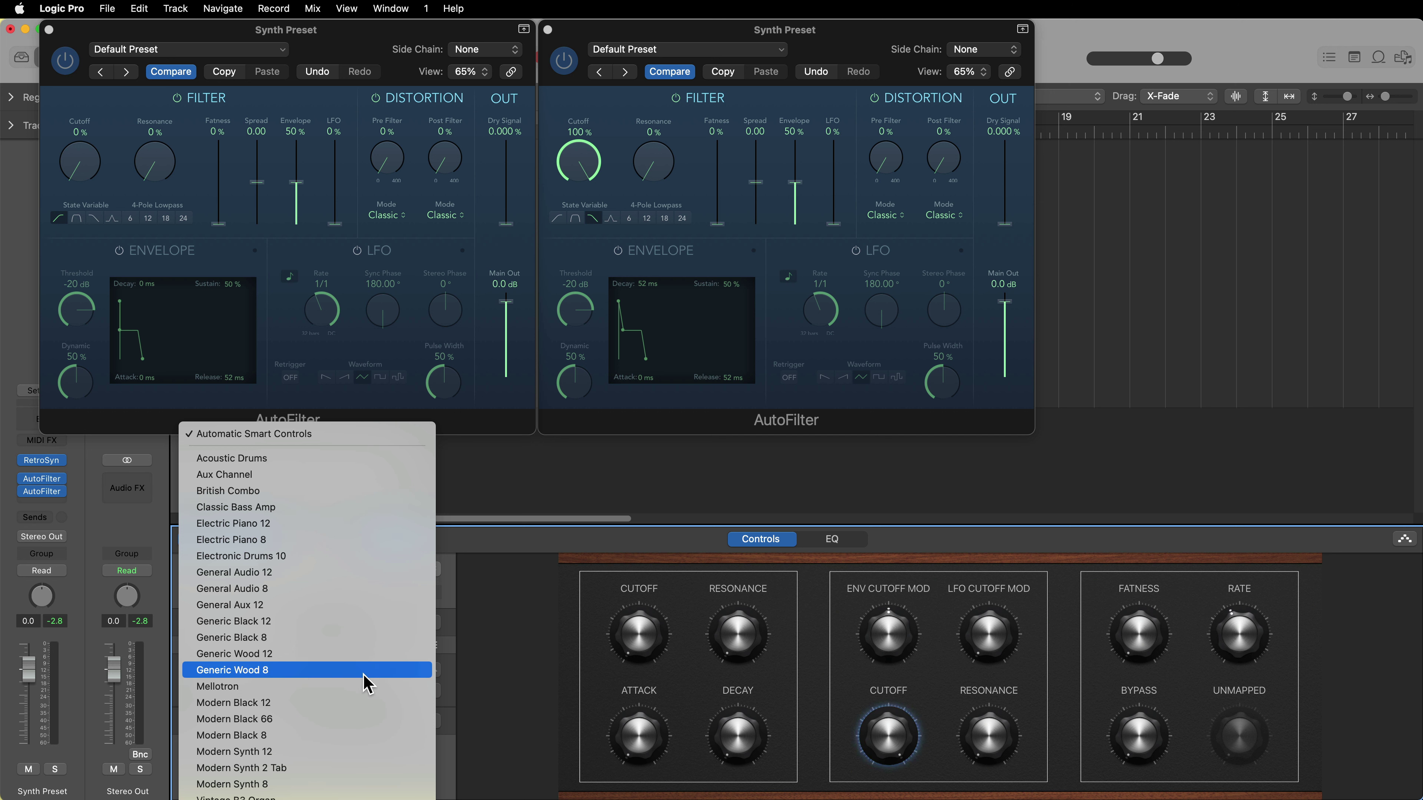
{"action": "left_click", "coordinate": [533, 624]}
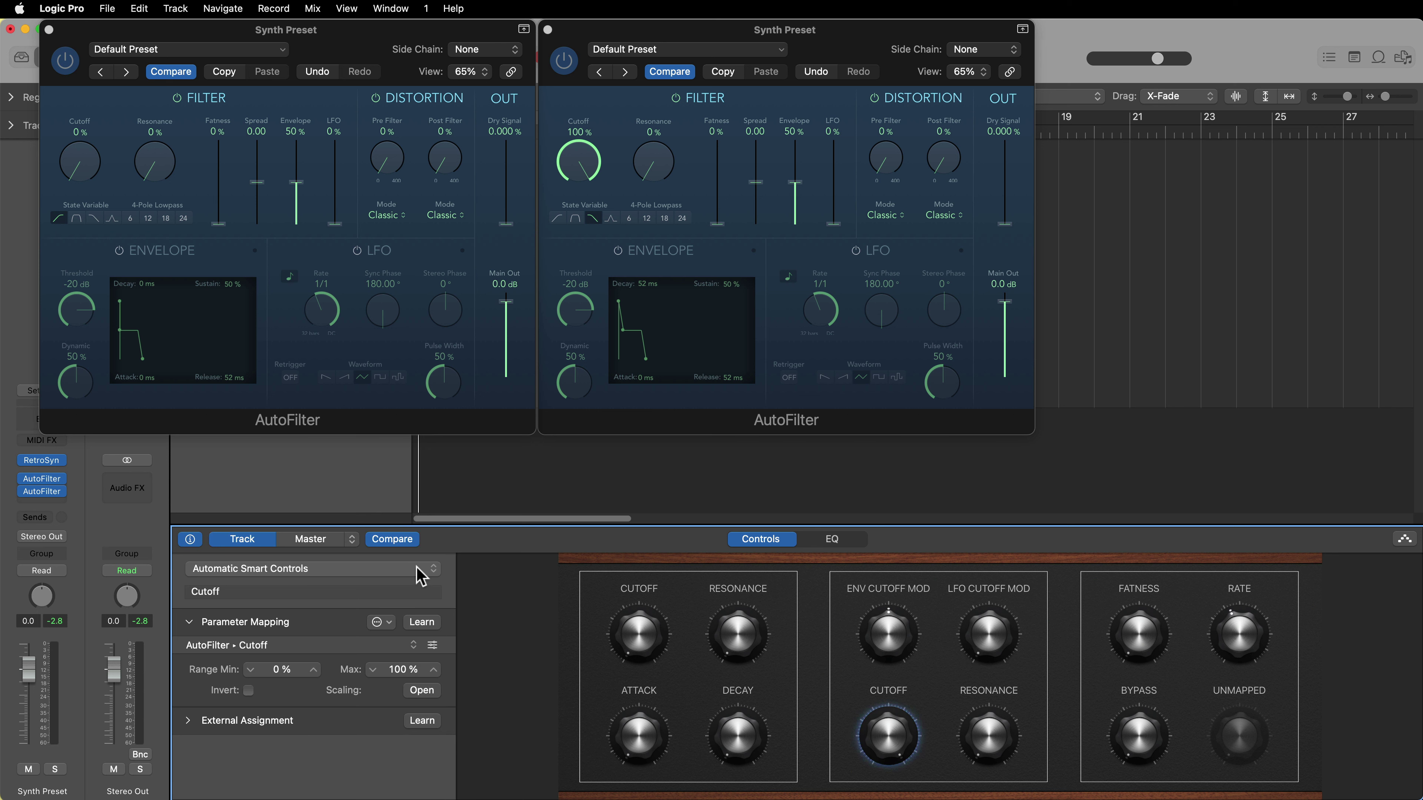
{"action": "left_click", "coordinate": [364, 570]}
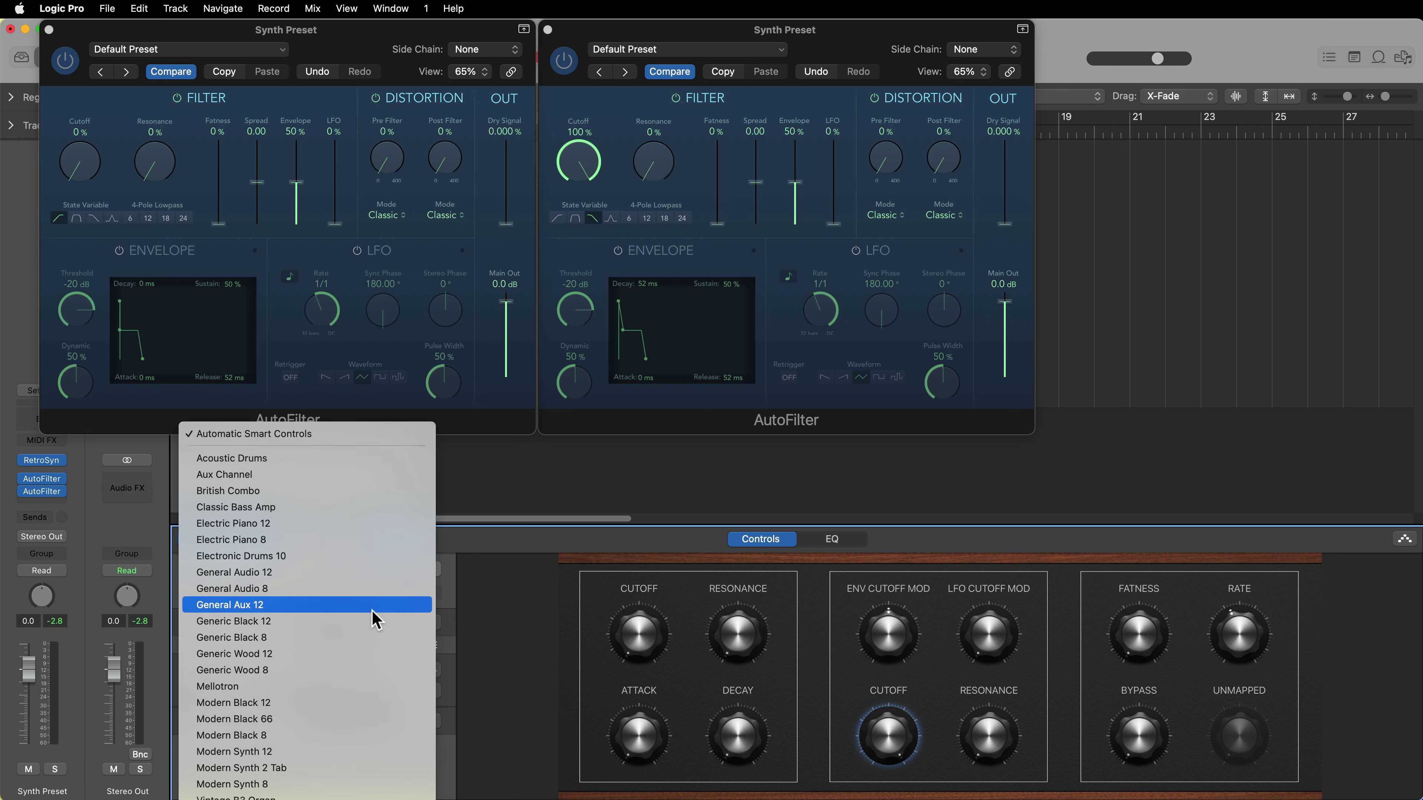
{"action": "left_click", "coordinate": [314, 703]}
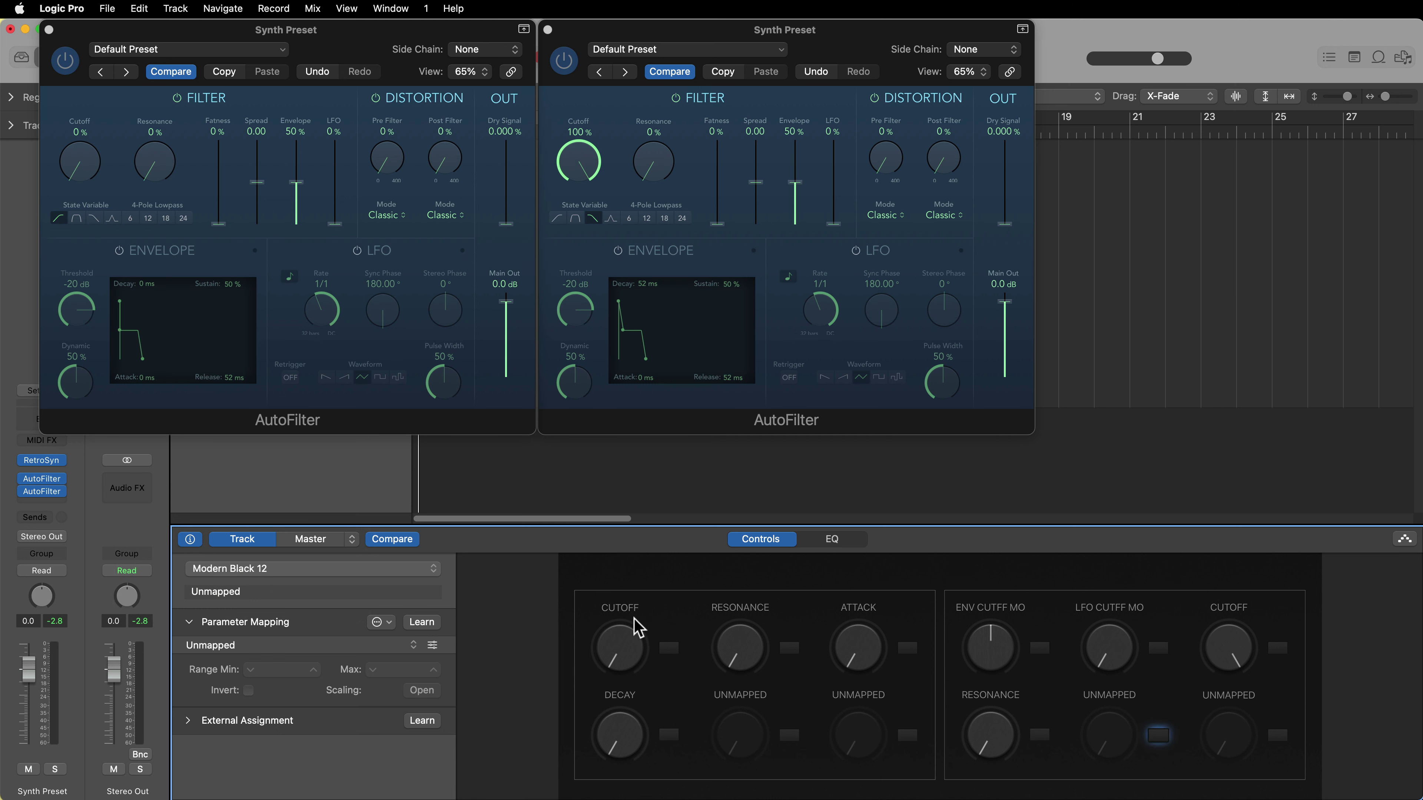
- Try the Modern Synth 8 layout for the Smart Controls and switch back to Modern Black 12
{"action": "left_click", "coordinate": [404, 572]}
{"action": "left_click", "coordinate": [358, 655]}
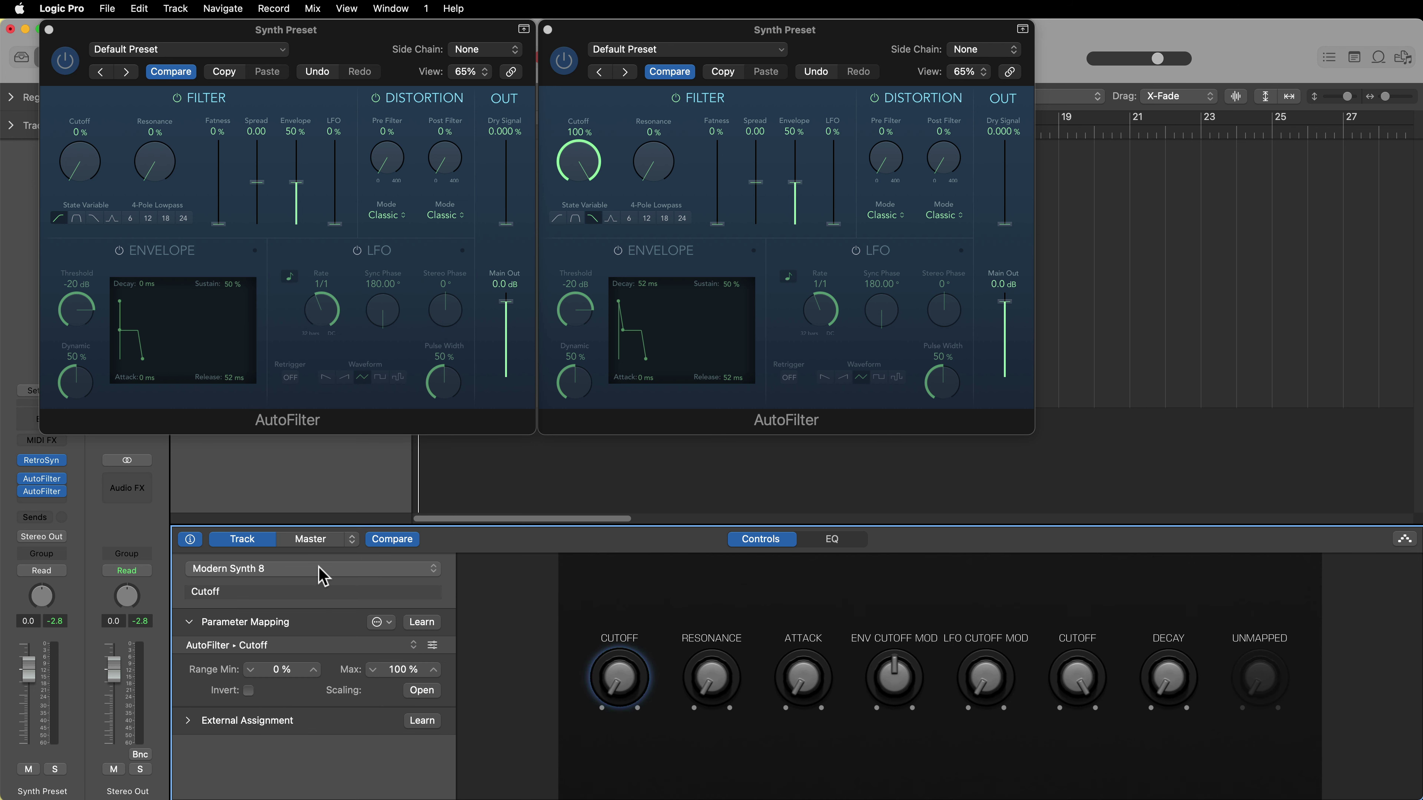
{"action": "left_click", "coordinate": [320, 570]}
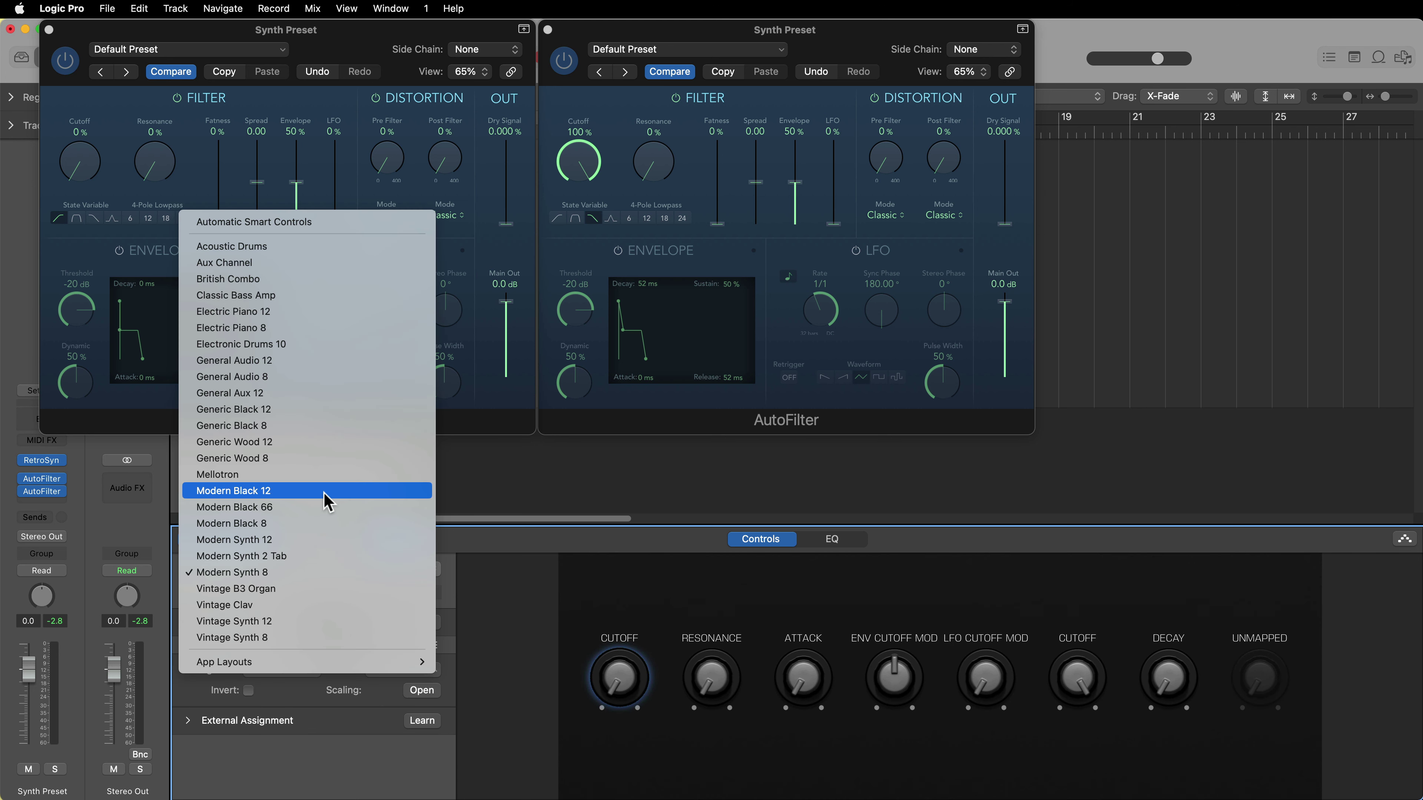
{"action": "left_click", "coordinate": [325, 493]}
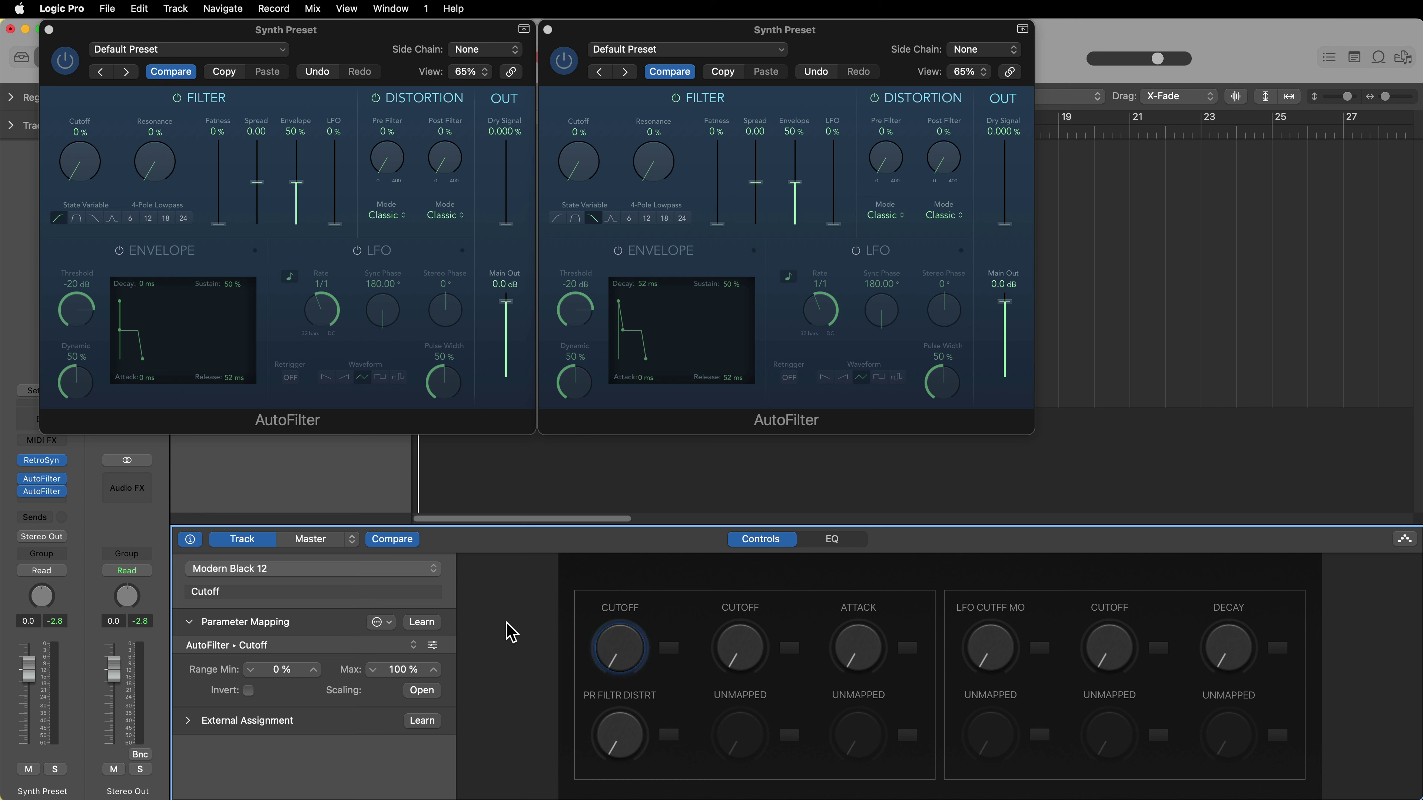
- Learn-map the first upper-row knob to the first AutoFilter's Cutoff and the second upper-row knob to the second AutoFilter's Cutoff
{"action": "left_click", "coordinate": [422, 622]}
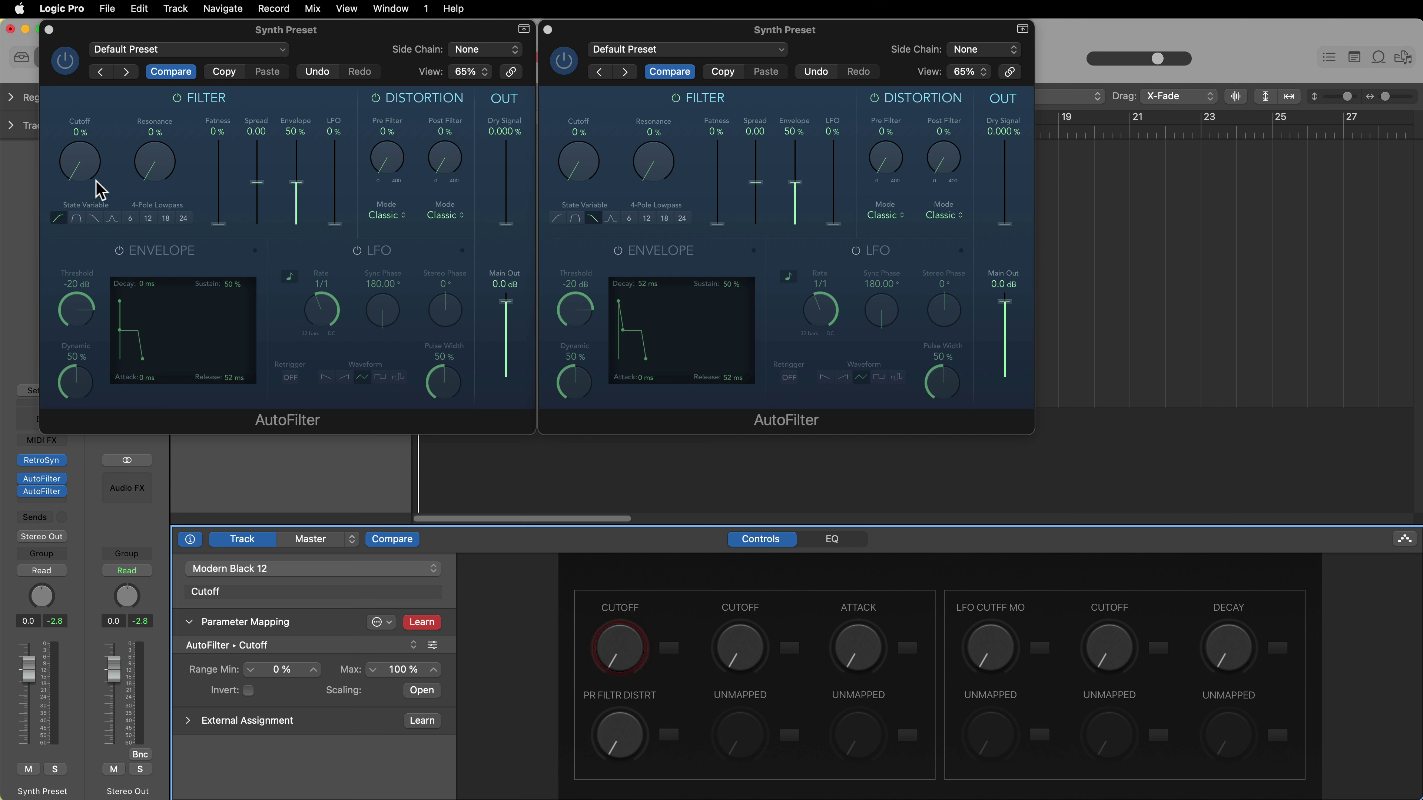
{"action": "left_click", "coordinate": [91, 115]}
{"action": "left_click_drag", "start_coordinate": [91, 115], "coordinate": [104, 76]}
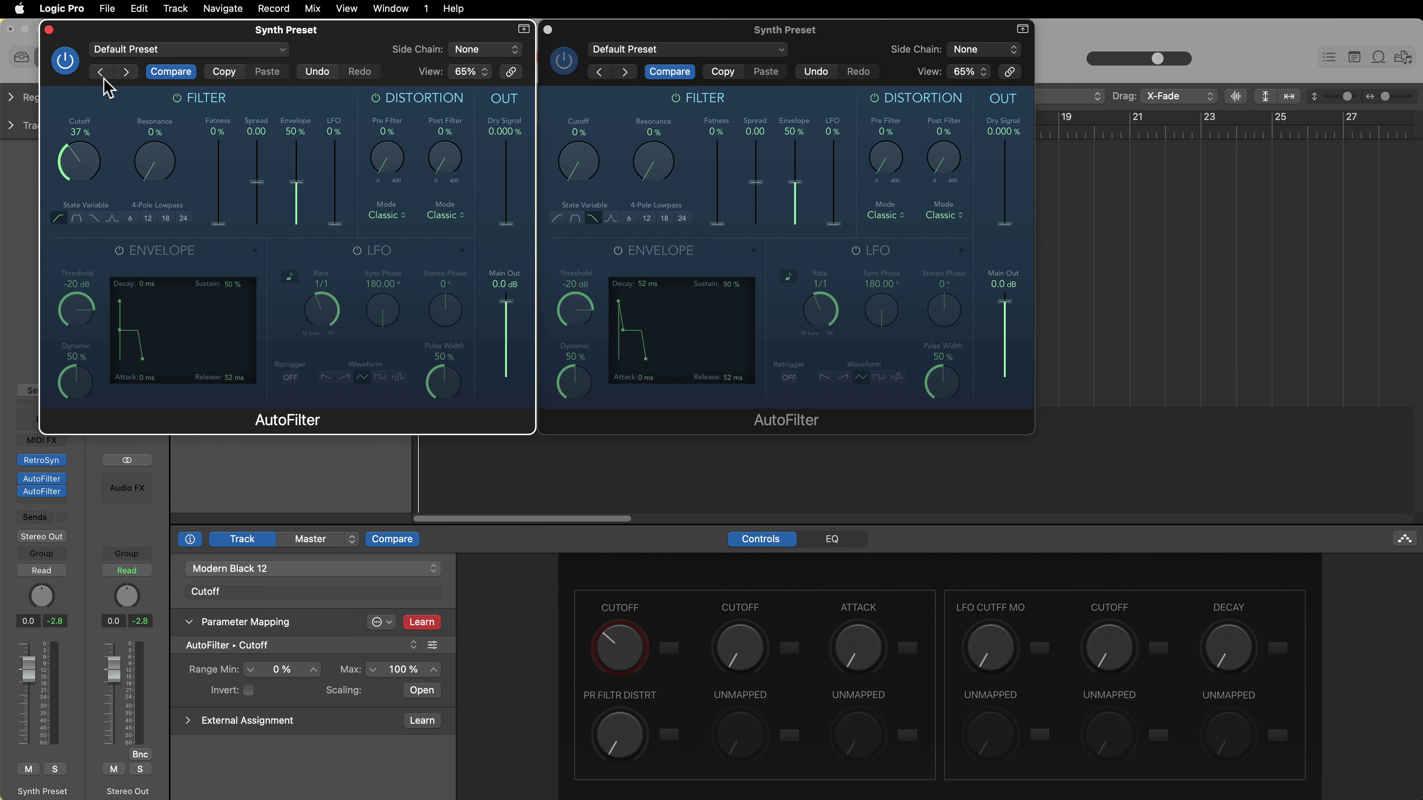
{"action": "left_click", "coordinate": [757, 656]}
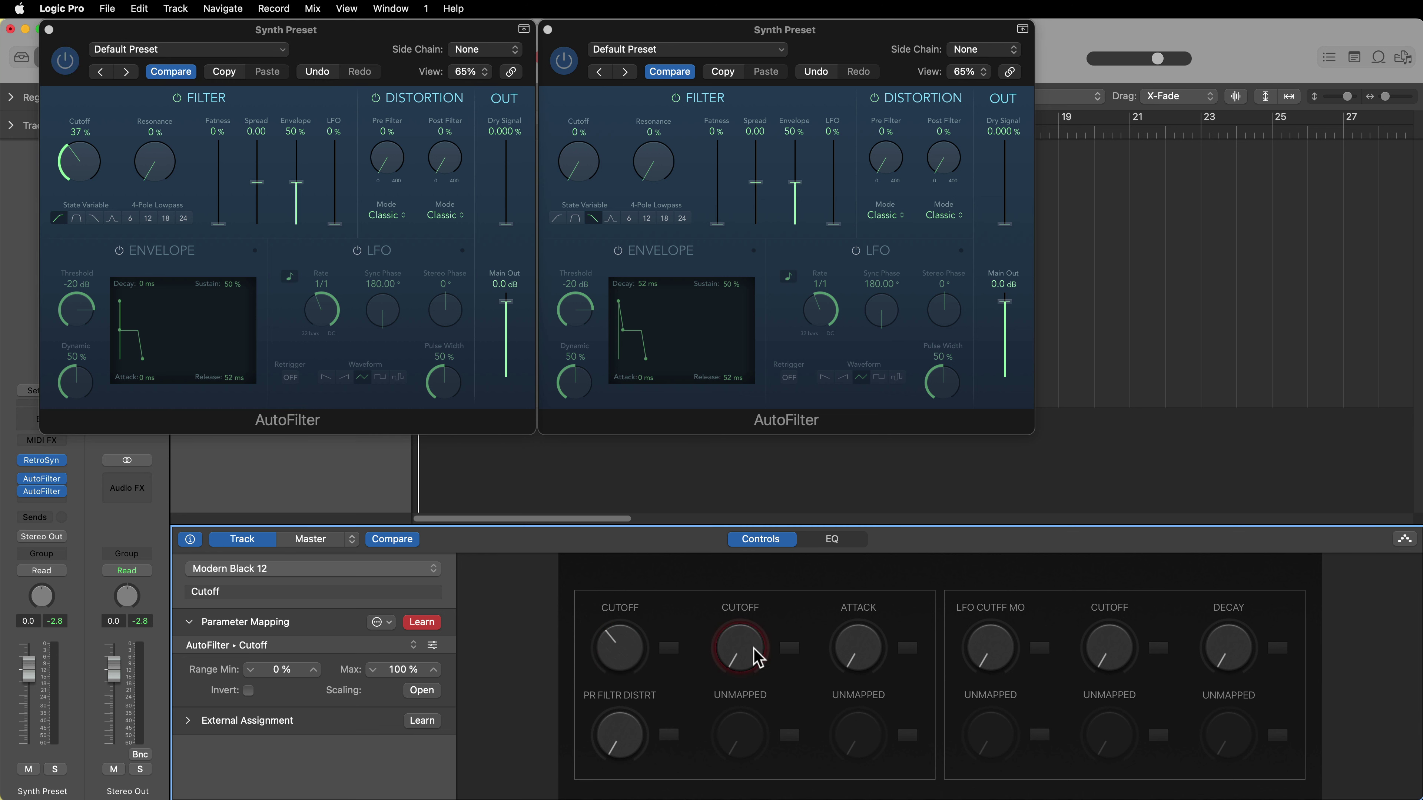
{"action": "left_click_drag", "start_coordinate": [588, 173], "coordinate": [604, 74]}
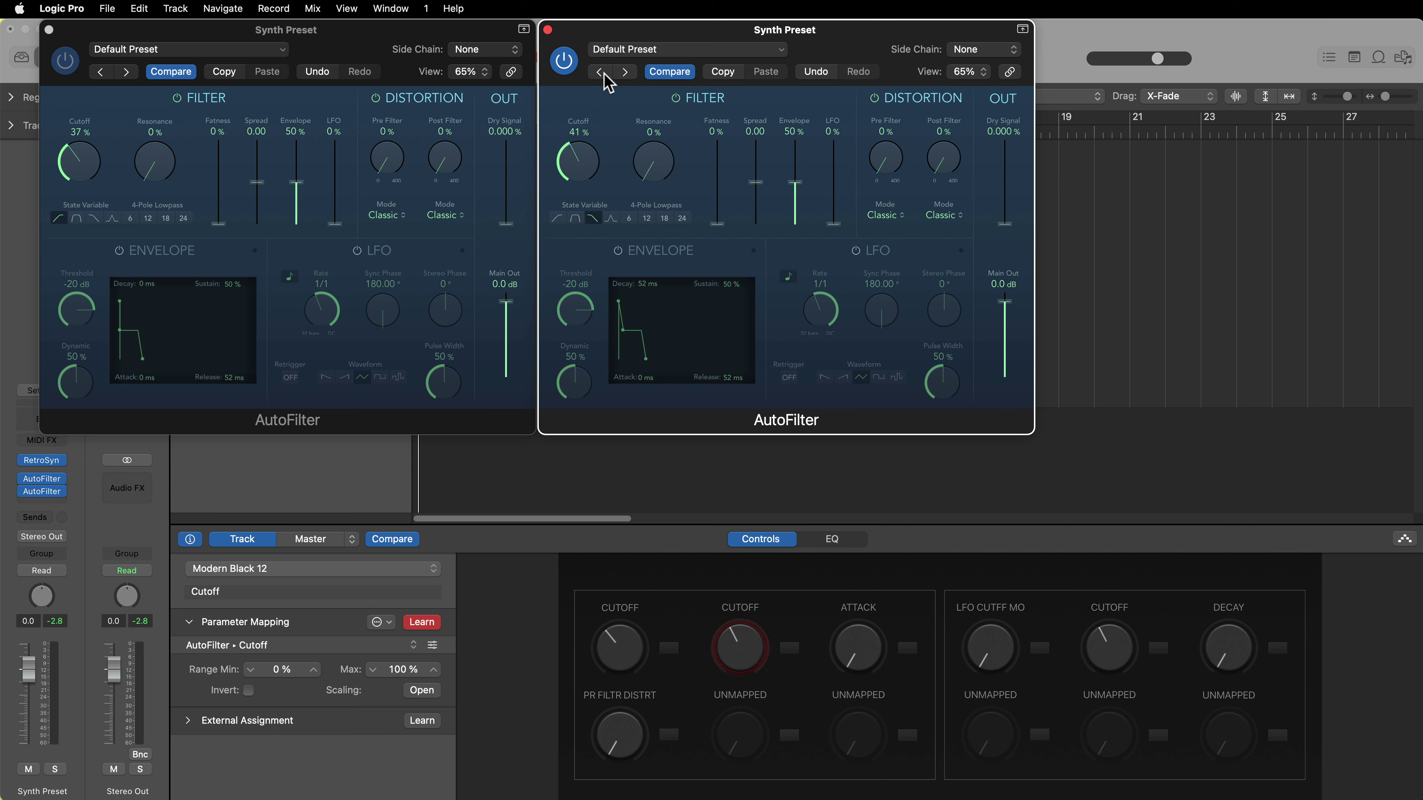
- Learn-map the first lower-row knob to the first AutoFilter's Pre Filter distortion and the next one to the second AutoFilter's Post Filter distortion
{"action": "left_click", "coordinate": [609, 734]}
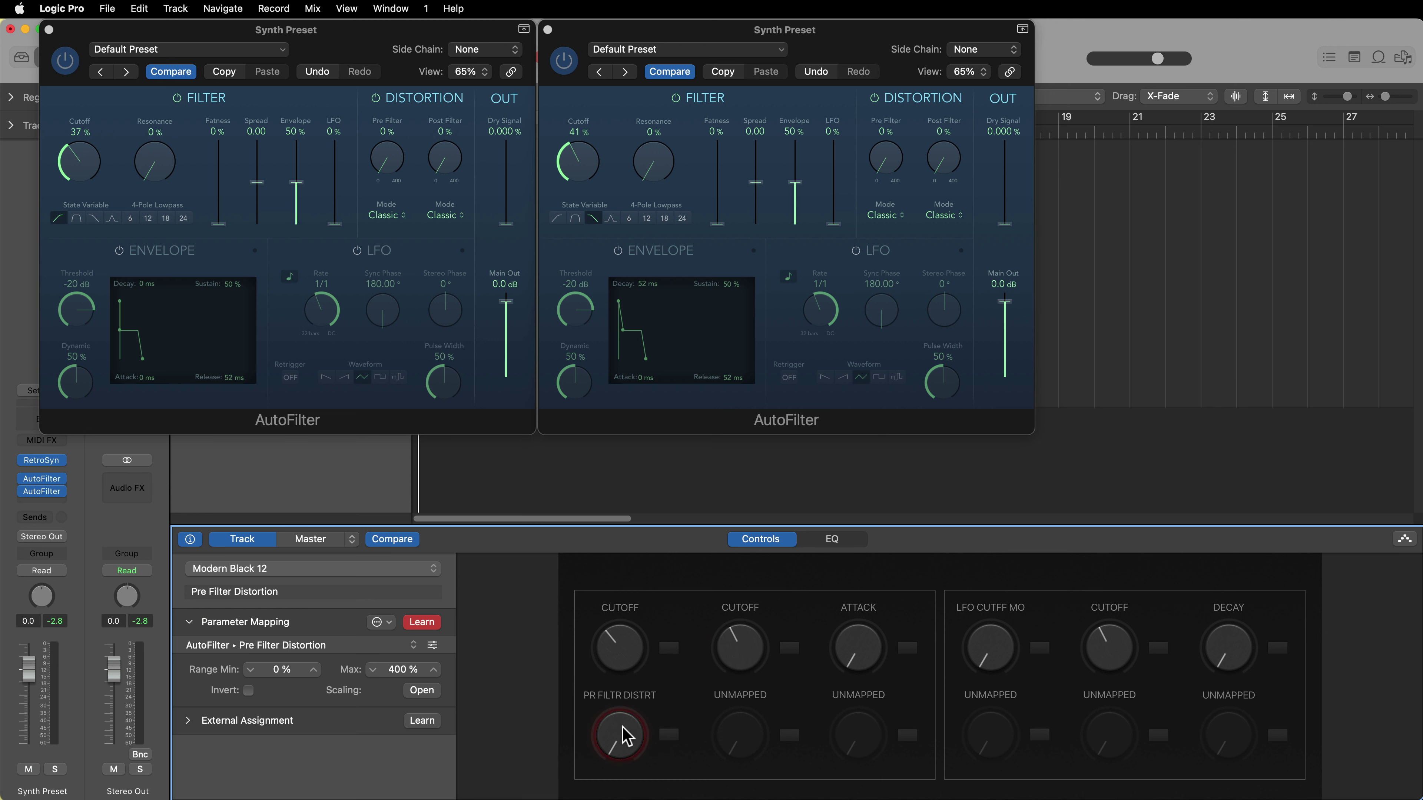
{"action": "left_click_drag", "start_coordinate": [390, 164], "coordinate": [427, 83]}
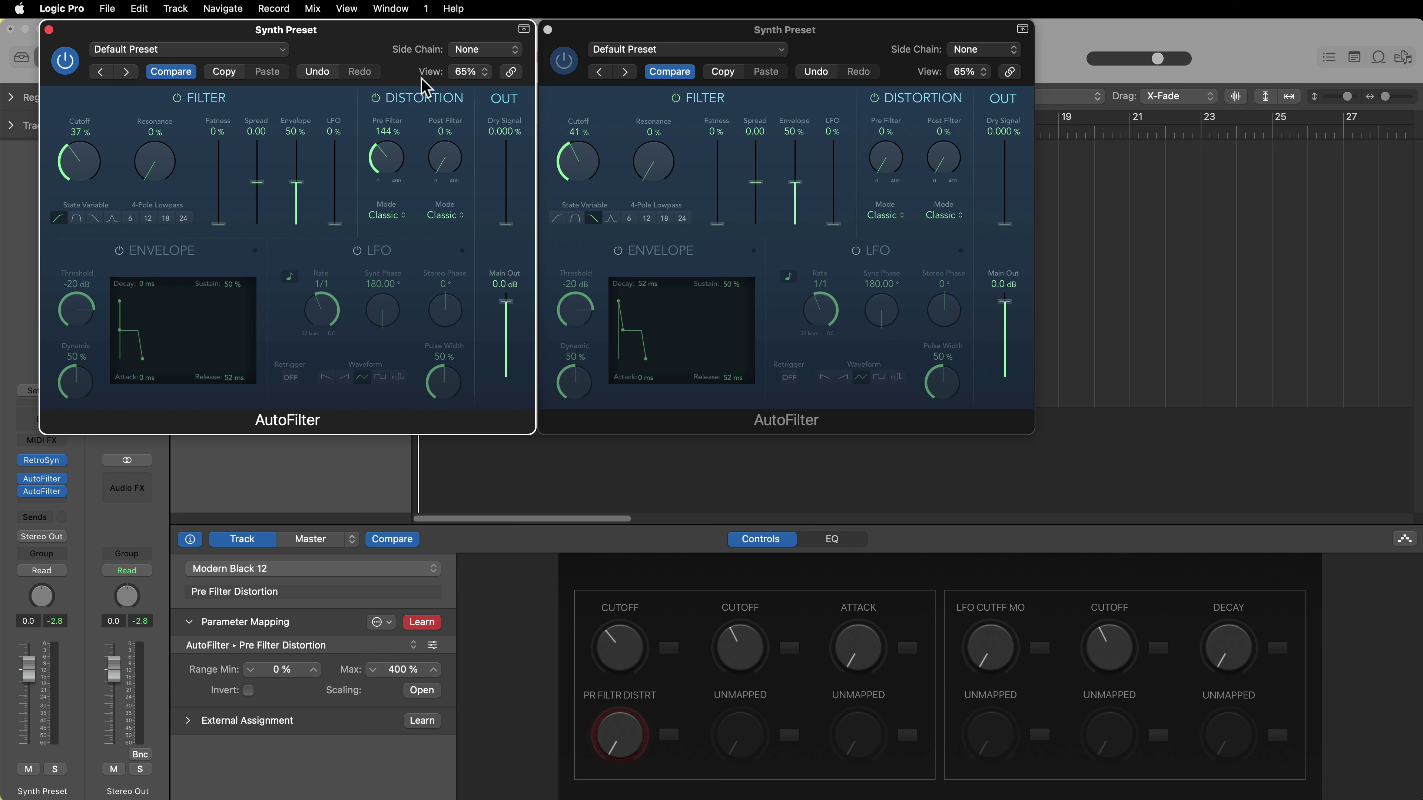
{"action": "left_click", "coordinate": [745, 741]}
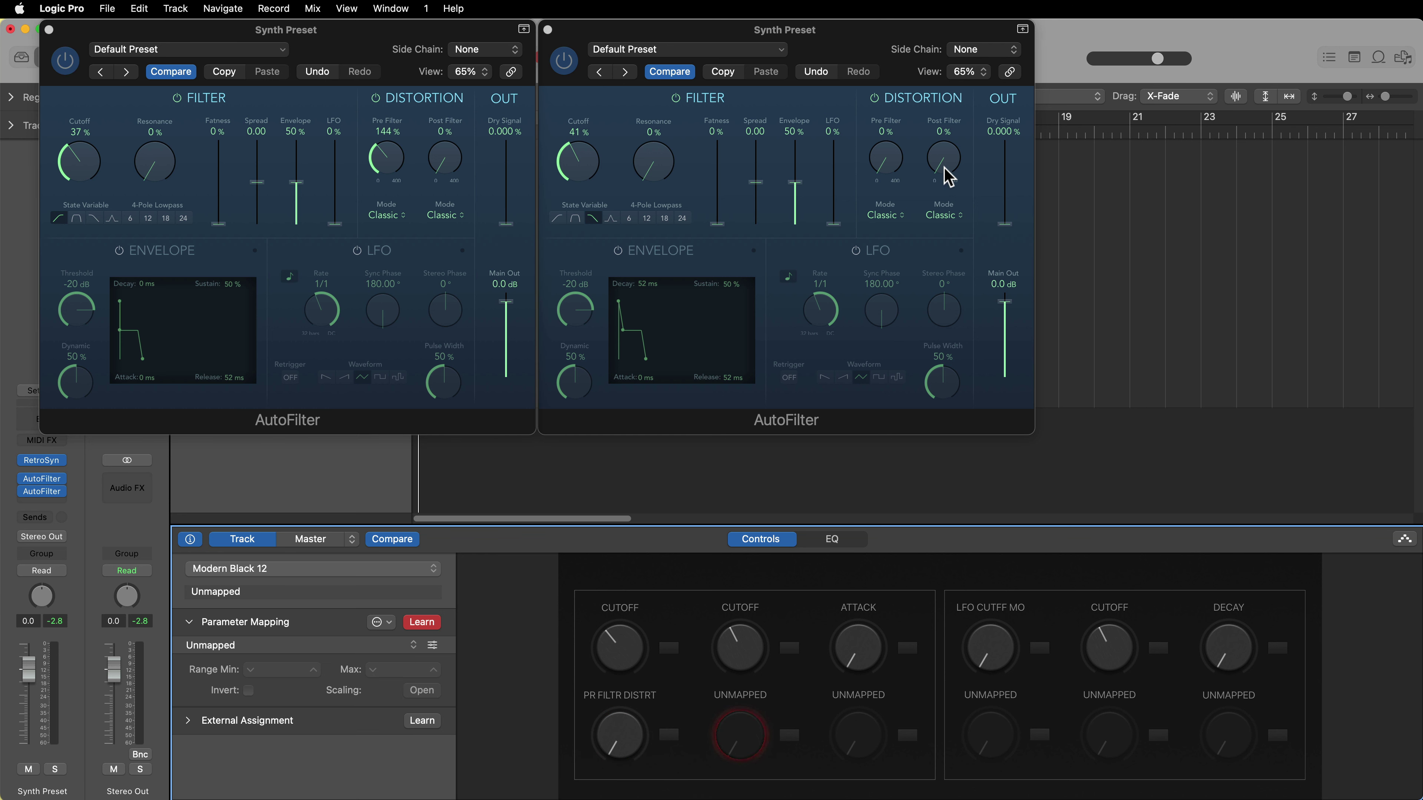
{"action": "mouse_move", "coordinate": [944, 167]}
{"action": "left_mouse_down"}
{"action": "mouse_move", "coordinate": [953, 95]}
{"action": "mouse_move", "coordinate": [939, 143]}
{"action": "left_mouse_up"}
- Adjust the mapped Smart Controls: first Cutoff about 2 %, second Cutoff 100 %, Pre Filter distortion about 4 %, Post Filter distortion 0 %
{"action": "left_click", "coordinate": [615, 646]}
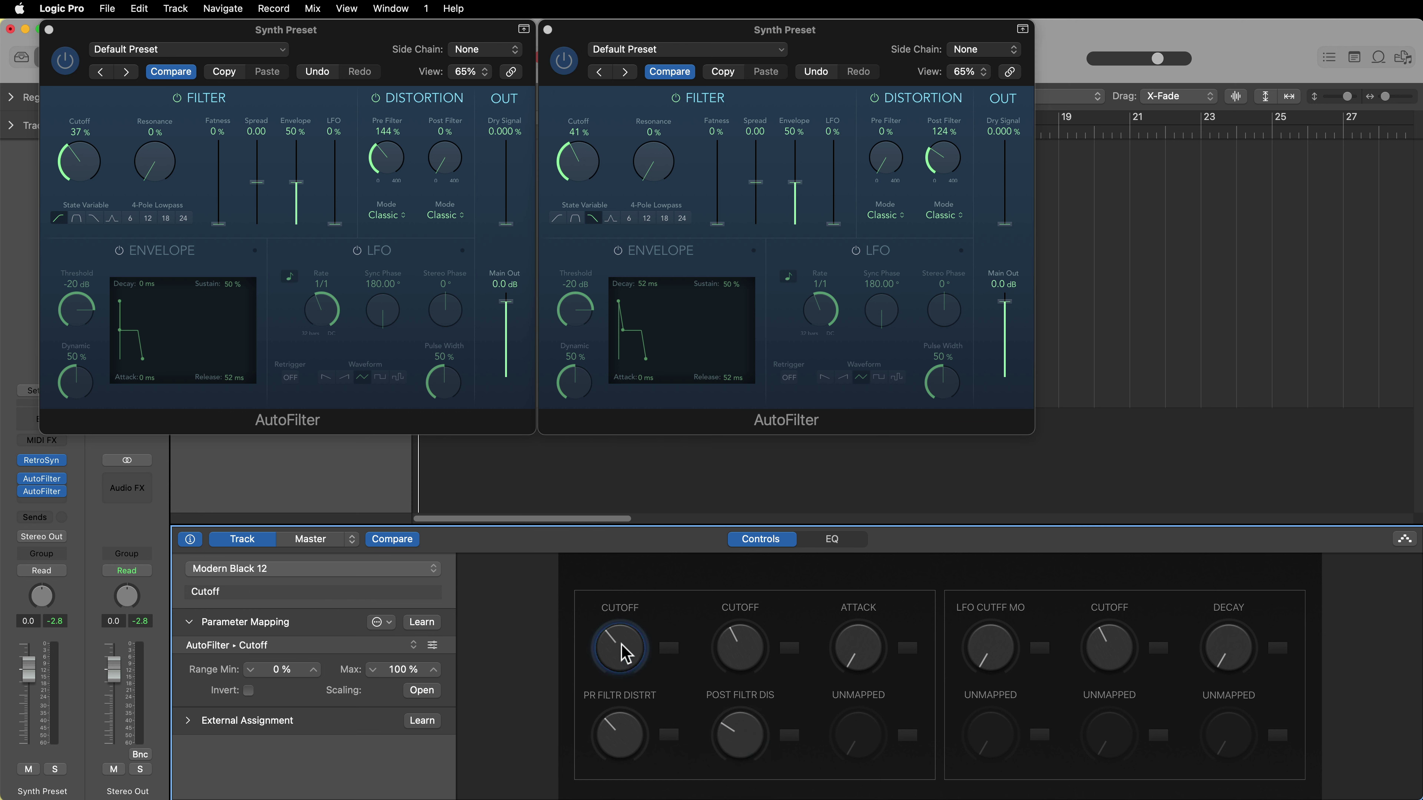
{"action": "left_click_drag", "start_coordinate": [621, 644], "coordinate": [625, 765]}
{"action": "left_click", "coordinate": [760, 673]}
{"action": "left_click_drag", "start_coordinate": [745, 625], "coordinate": [784, 541]}
{"action": "left_click_drag", "start_coordinate": [645, 749], "coordinate": [622, 793]}
{"action": "left_click", "coordinate": [767, 744]}
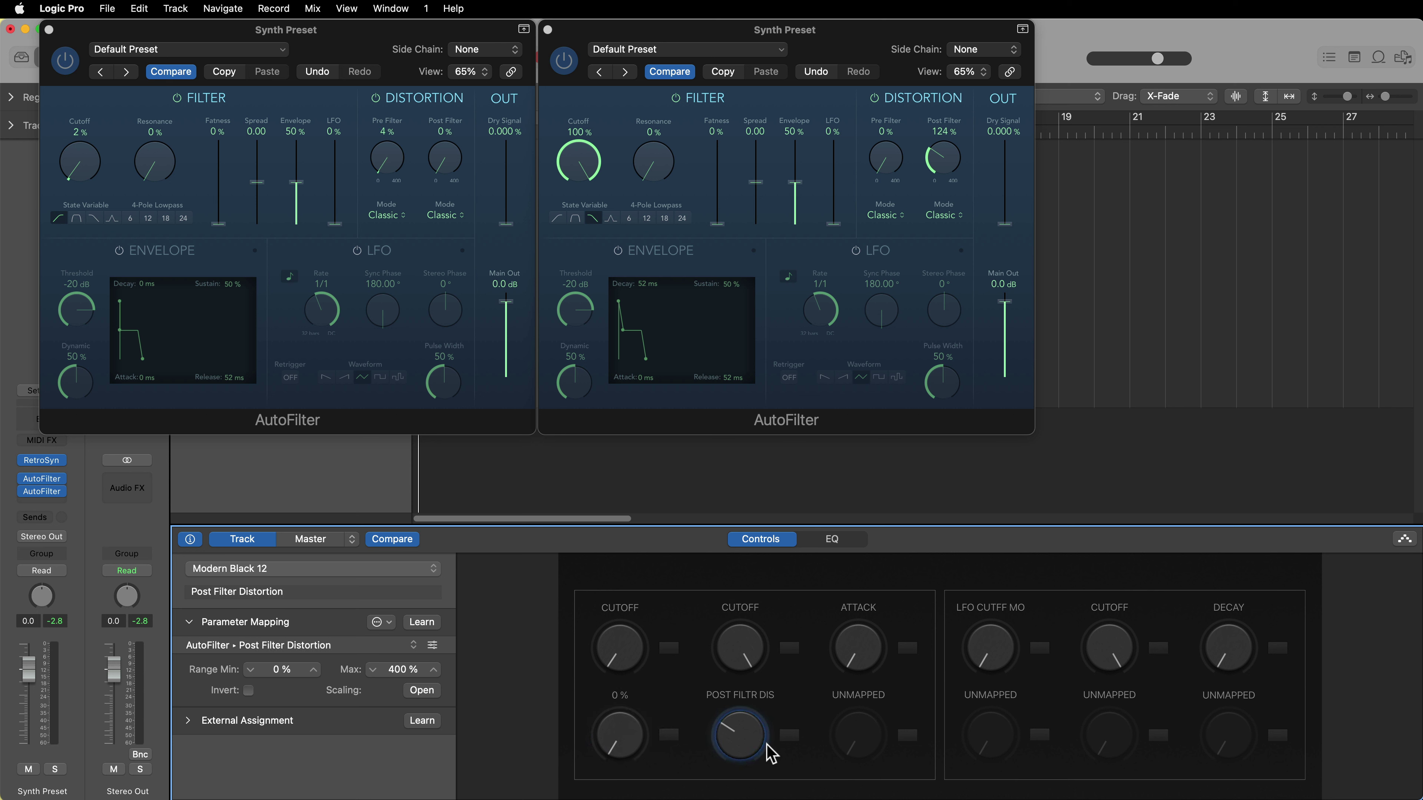
{"action": "left_click_drag", "start_coordinate": [764, 675], "coordinate": [762, 746]}
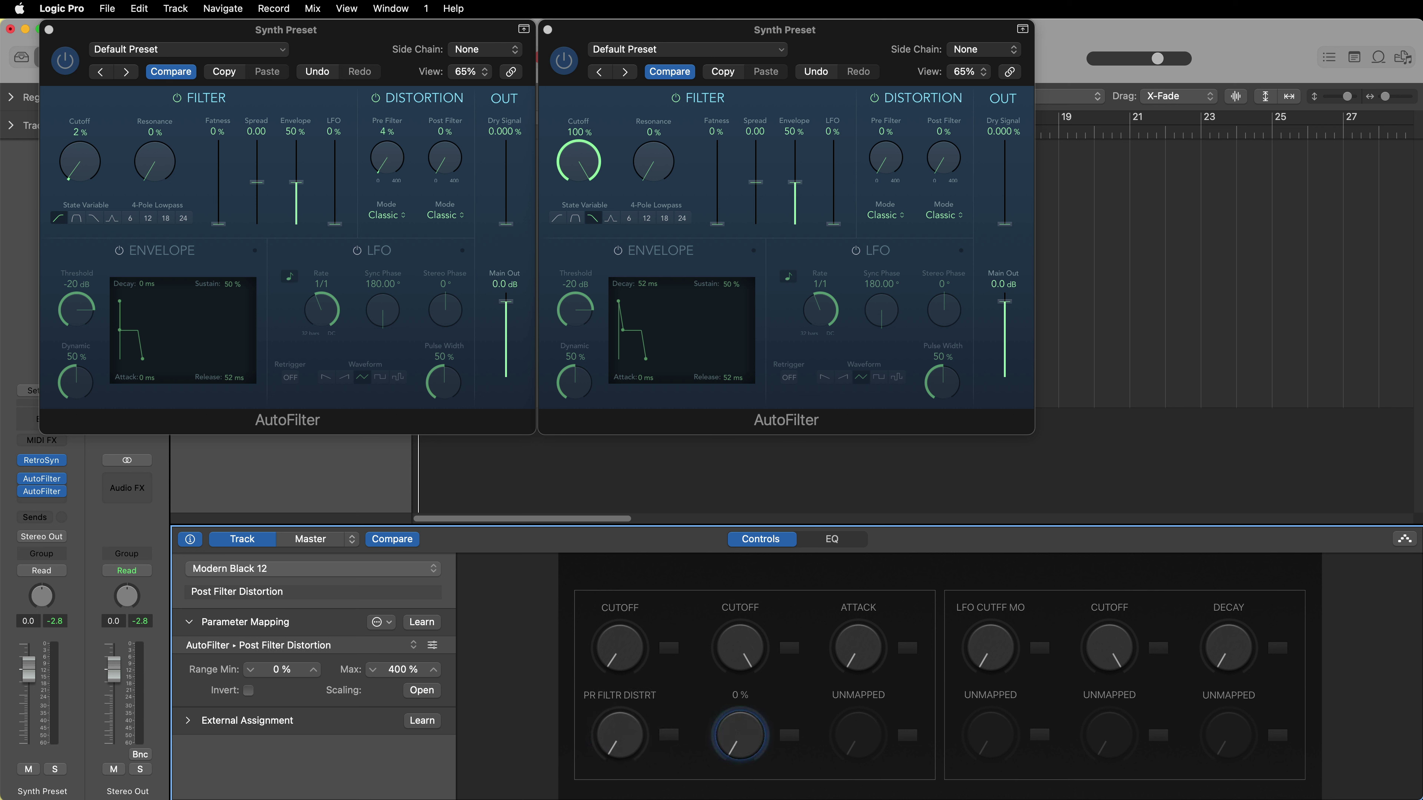
- Rename the first upper-row Cutoff knob HPF Cutoff and the second one LPF Cutoff
{"action": "left_click", "coordinate": [619, 651]}
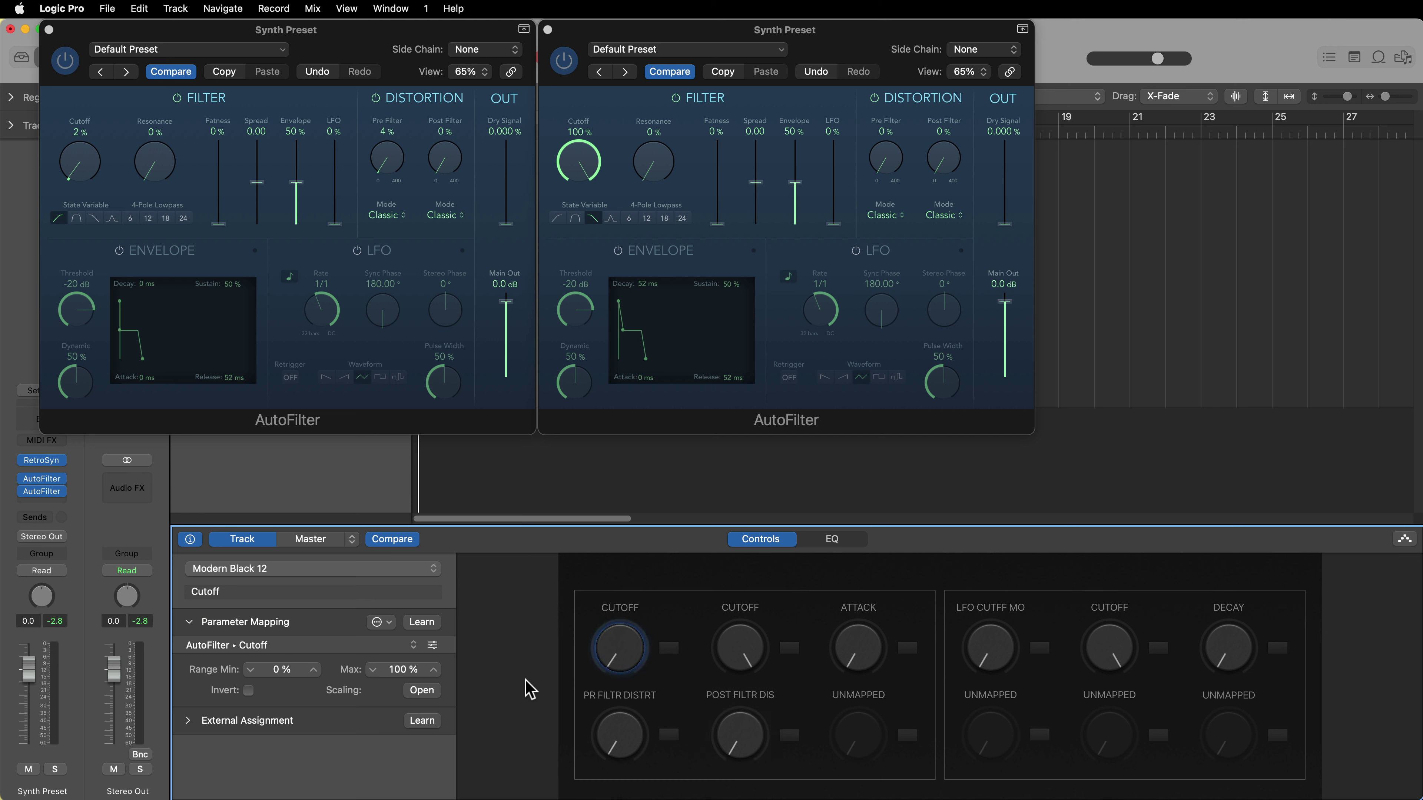
{"action": "double_click", "coordinate": [288, 591]}
{"action": "type", "text": "HPF Cutoff"}
{"action": "key", "text": "Return"}
{"action": "left_click", "coordinate": [746, 649]}
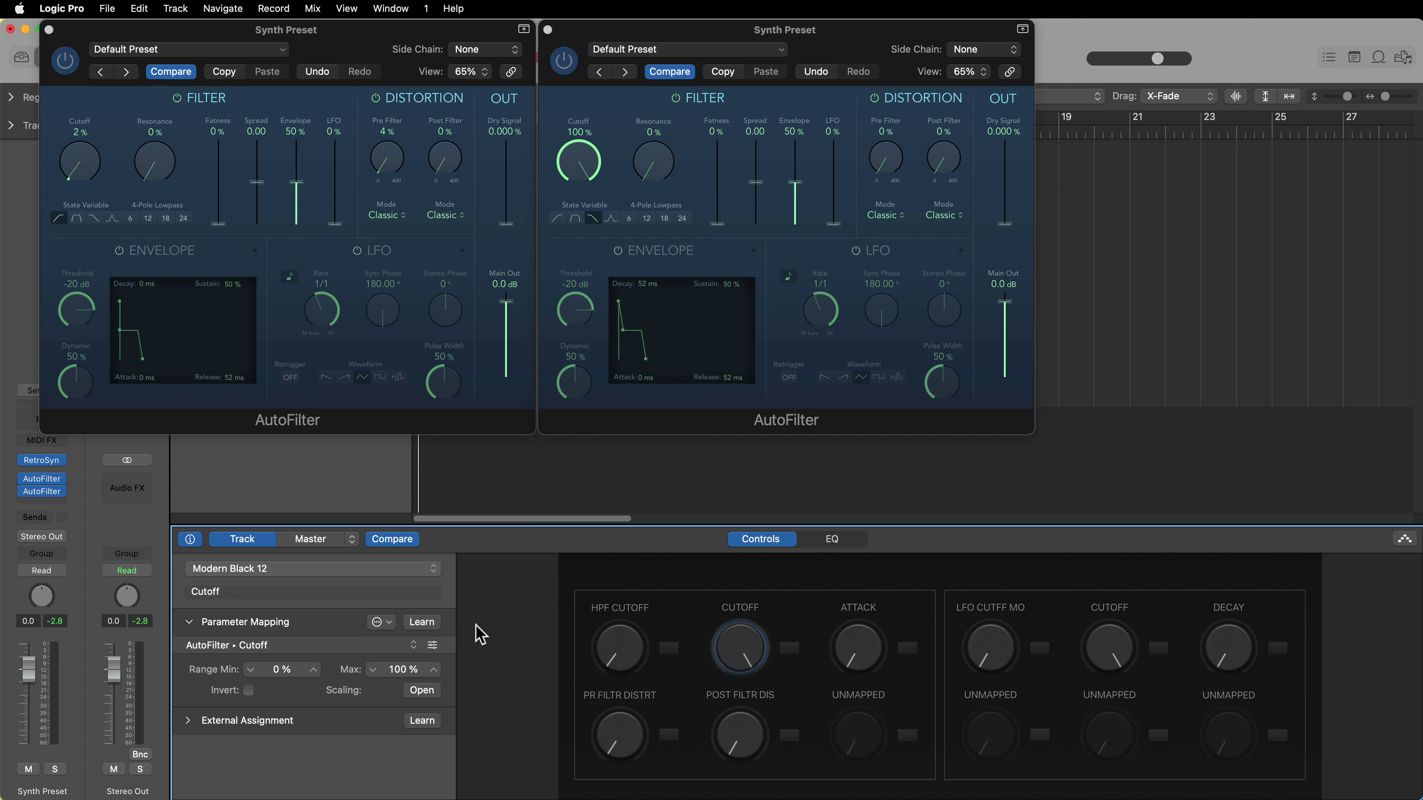
{"action": "double_click", "coordinate": [369, 590]}
{"action": "type", "text": "LPF Cutoff"}
{"action": "key", "text": "Return"}
- Rename the Pre Filter distortion knob Pre Dist and the Post Filter distortion knob Post Dist
{"action": "left_click", "coordinate": [633, 729]}
{"action": "type", "text": "Pre Dist"}
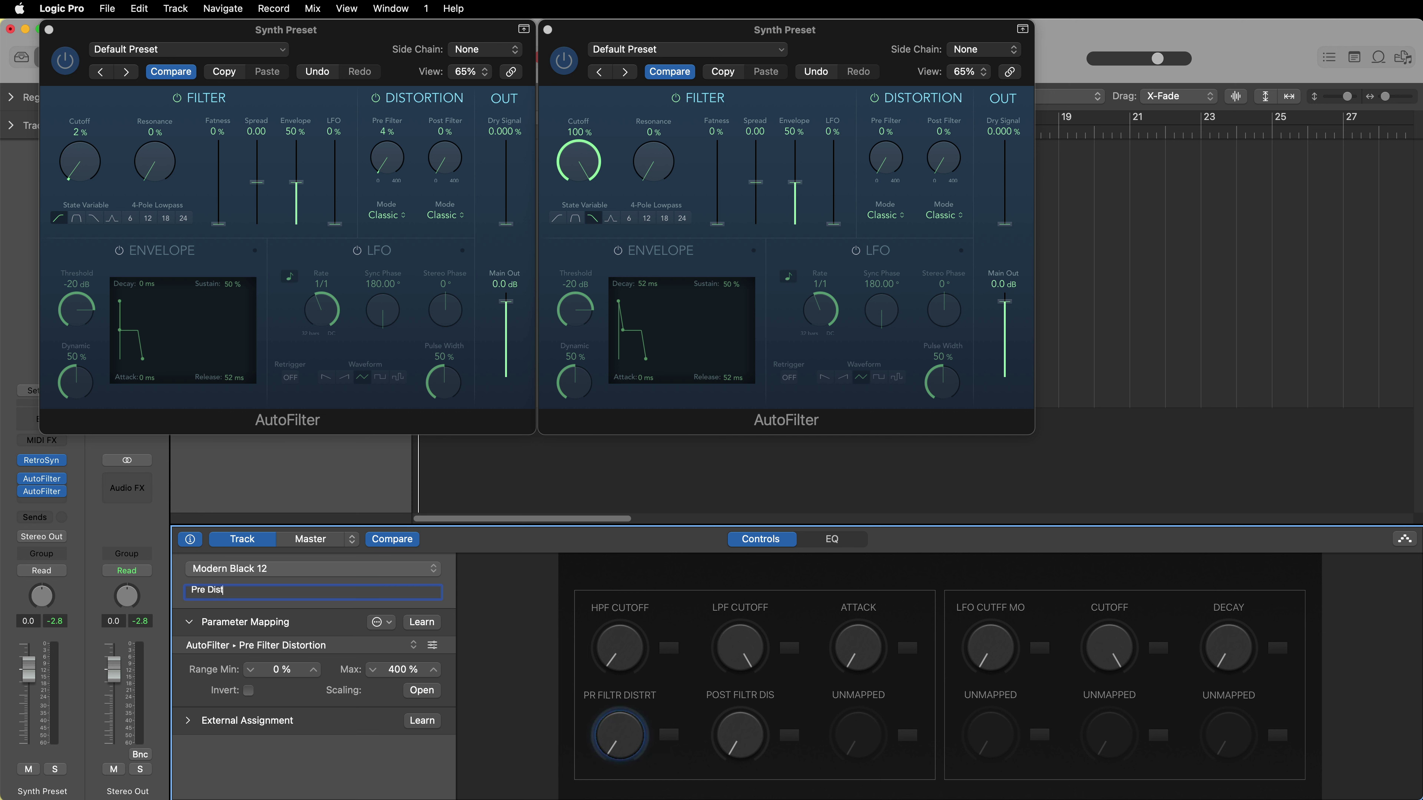
{"action": "key", "text": "Return"}
{"action": "left_click", "coordinate": [762, 745]}
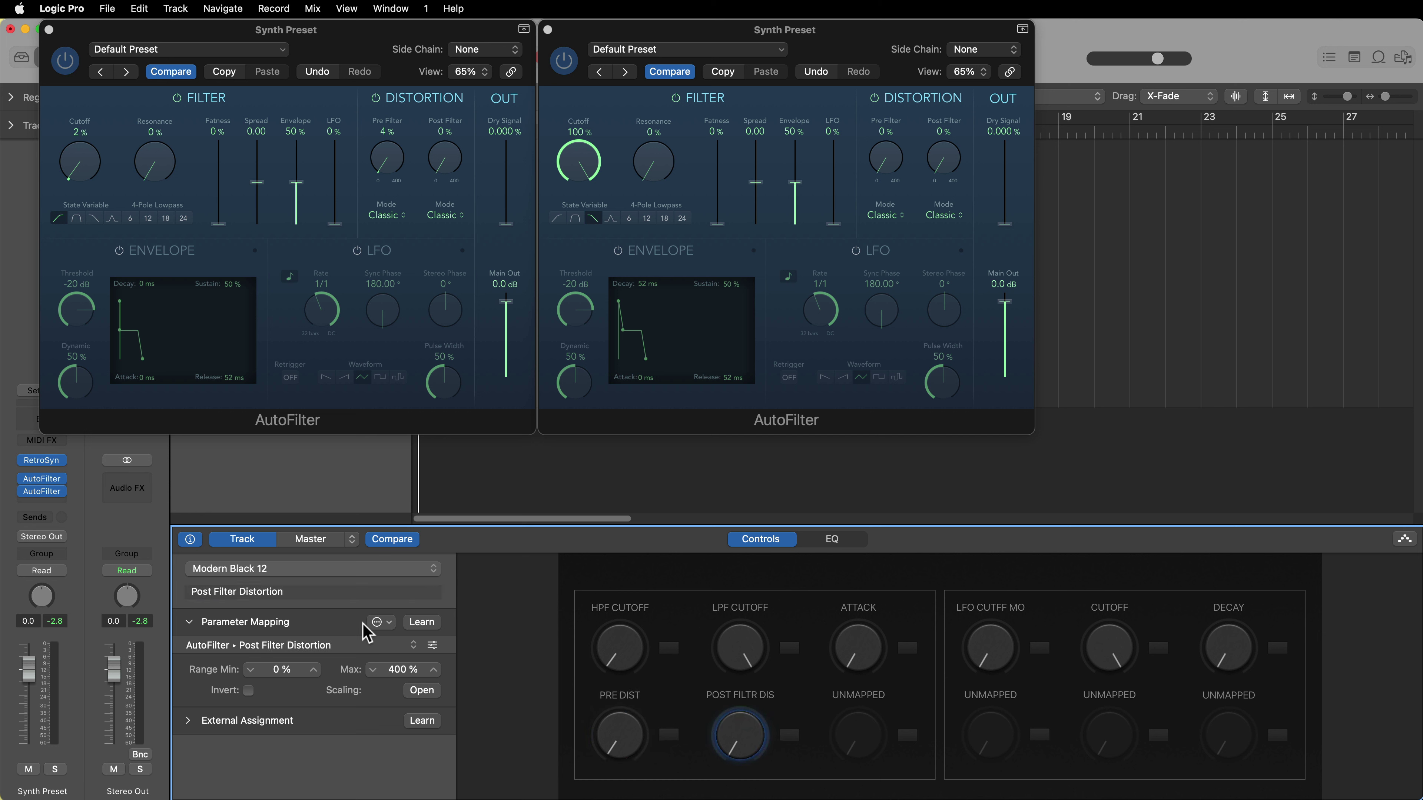
{"action": "double_click", "coordinate": [305, 591]}
{"action": "type", "text": "Post Dist"}
{"action": "key", "text": "Return"}
- Set the Smart Controls to HPF Cutoff 0 %, LPF Cutoff 100 %, Pre Dist 0 % and Post Dist 0 %
{"action": "left_click", "coordinate": [632, 660]}
{"action": "left_click_drag", "start_coordinate": [631, 660], "coordinate": [632, 636]}
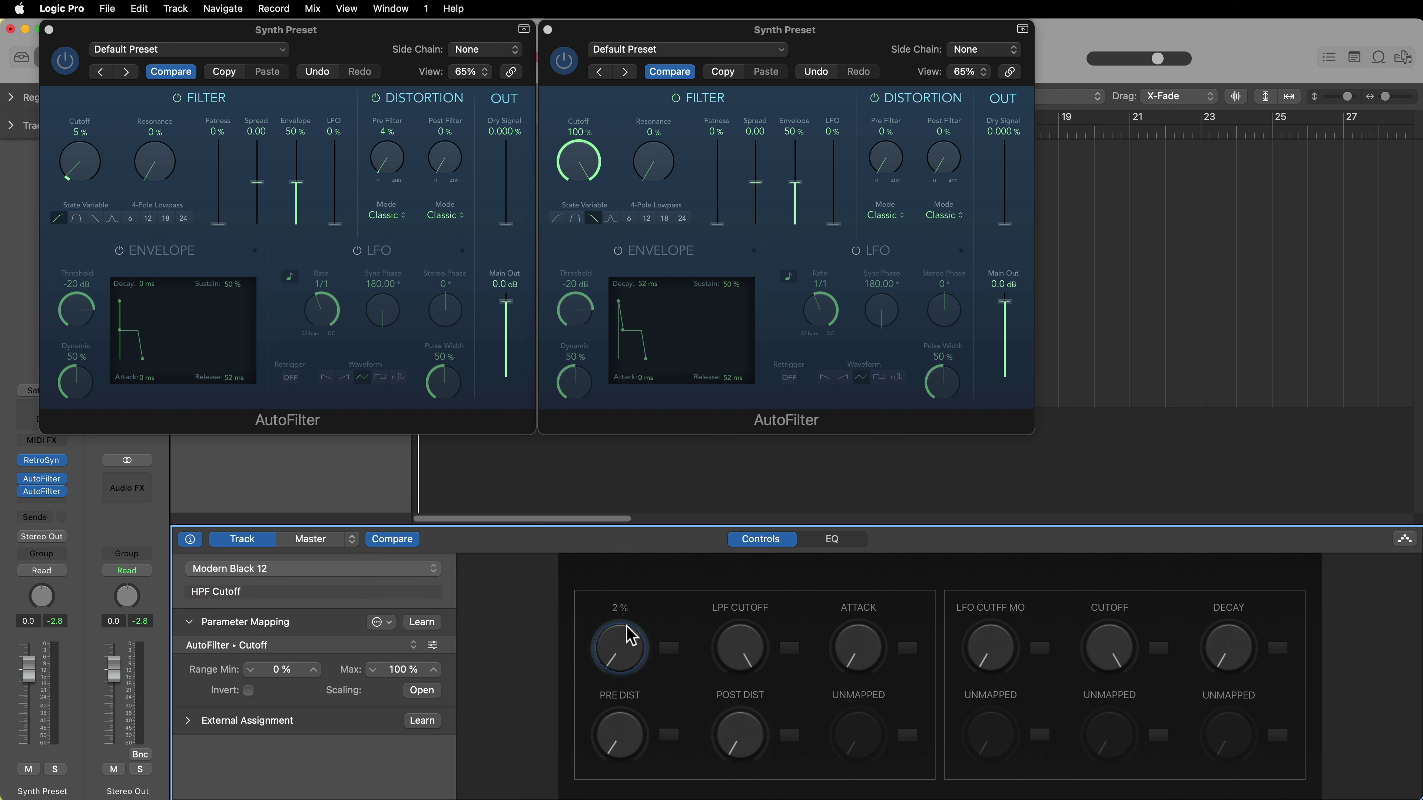
{"action": "left_click_drag", "start_coordinate": [638, 559], "coordinate": [628, 676]}
{"action": "left_click_drag", "start_coordinate": [731, 656], "coordinate": [752, 600]}
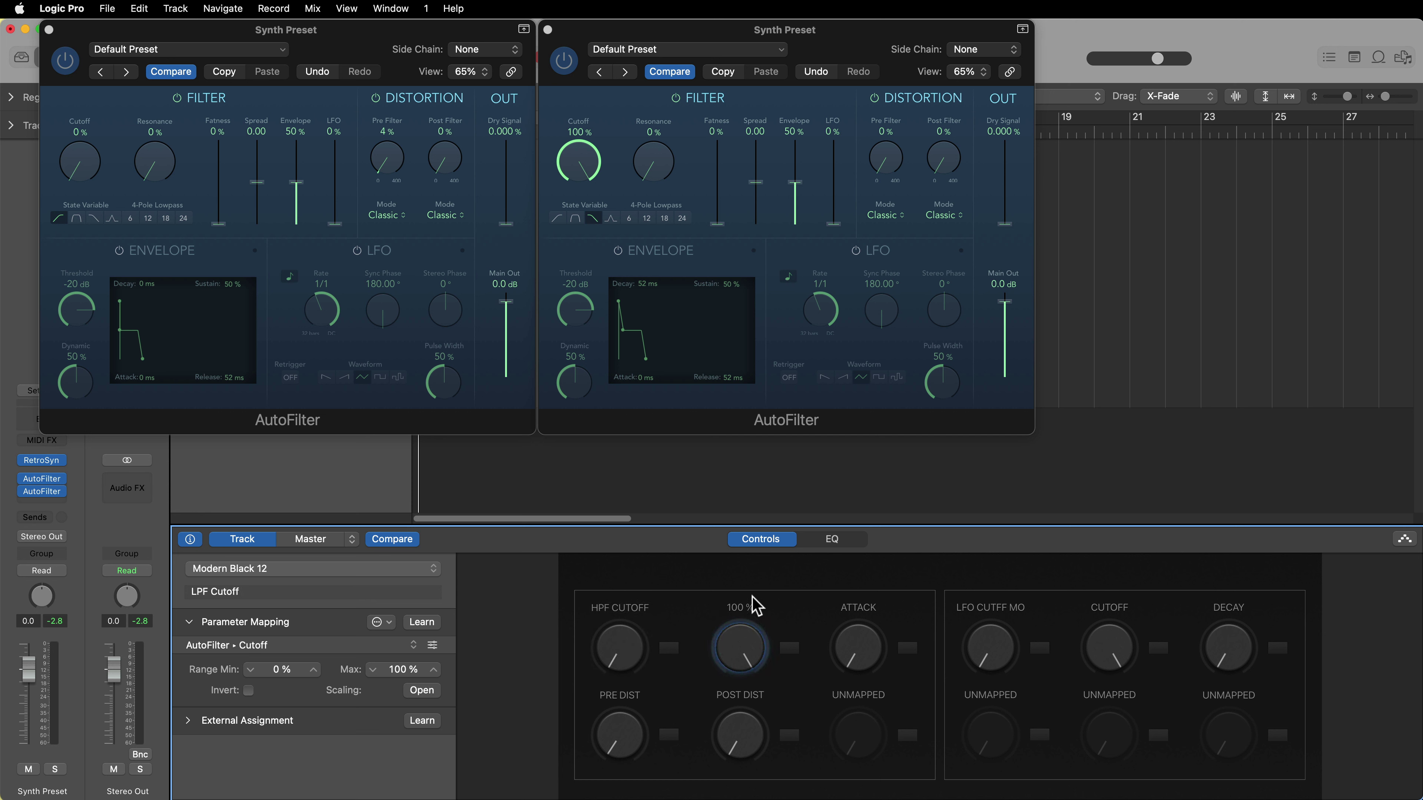
{"action": "left_click_drag", "start_coordinate": [645, 735], "coordinate": [627, 781]}
{"action": "left_click", "coordinate": [754, 753]}
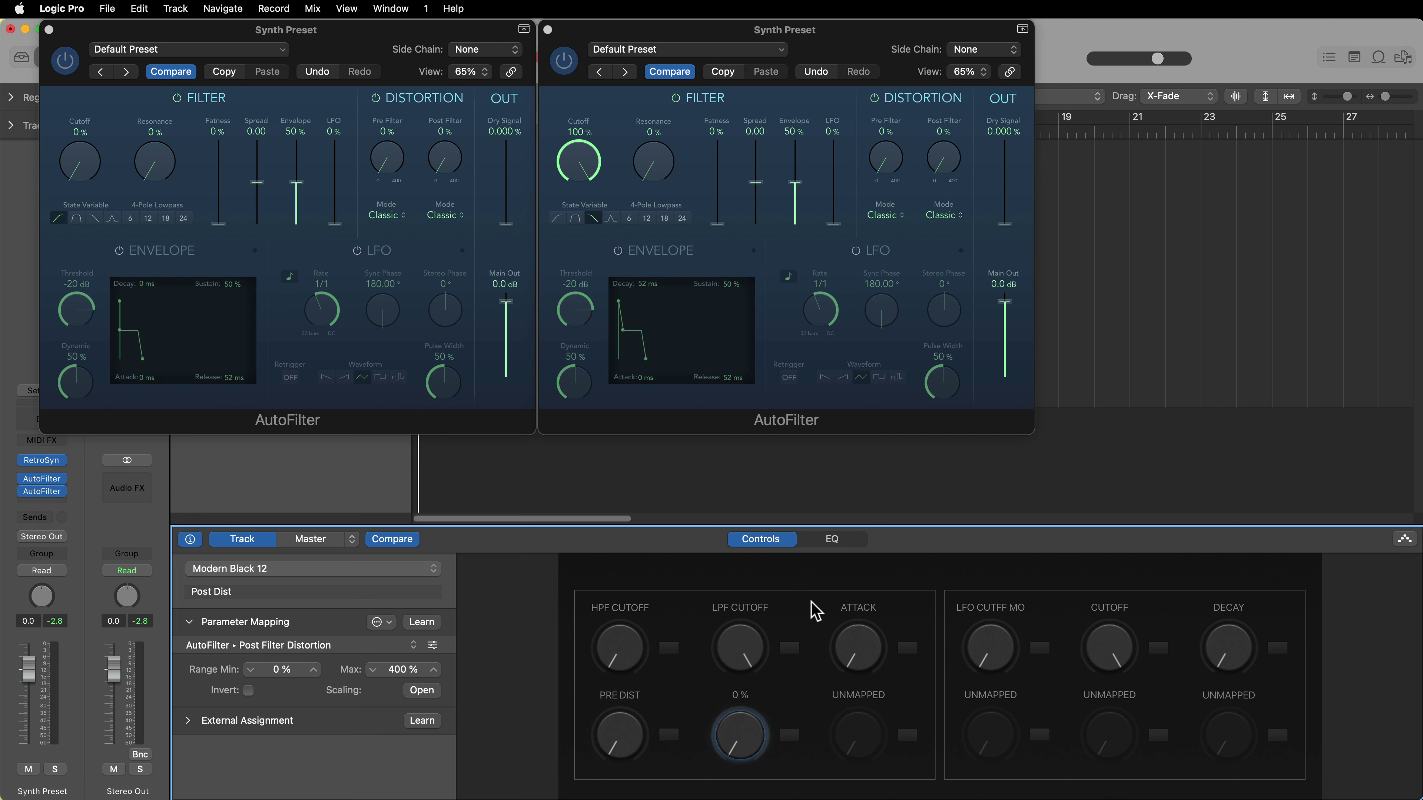
{"action": "left_click", "coordinate": [815, 583]}
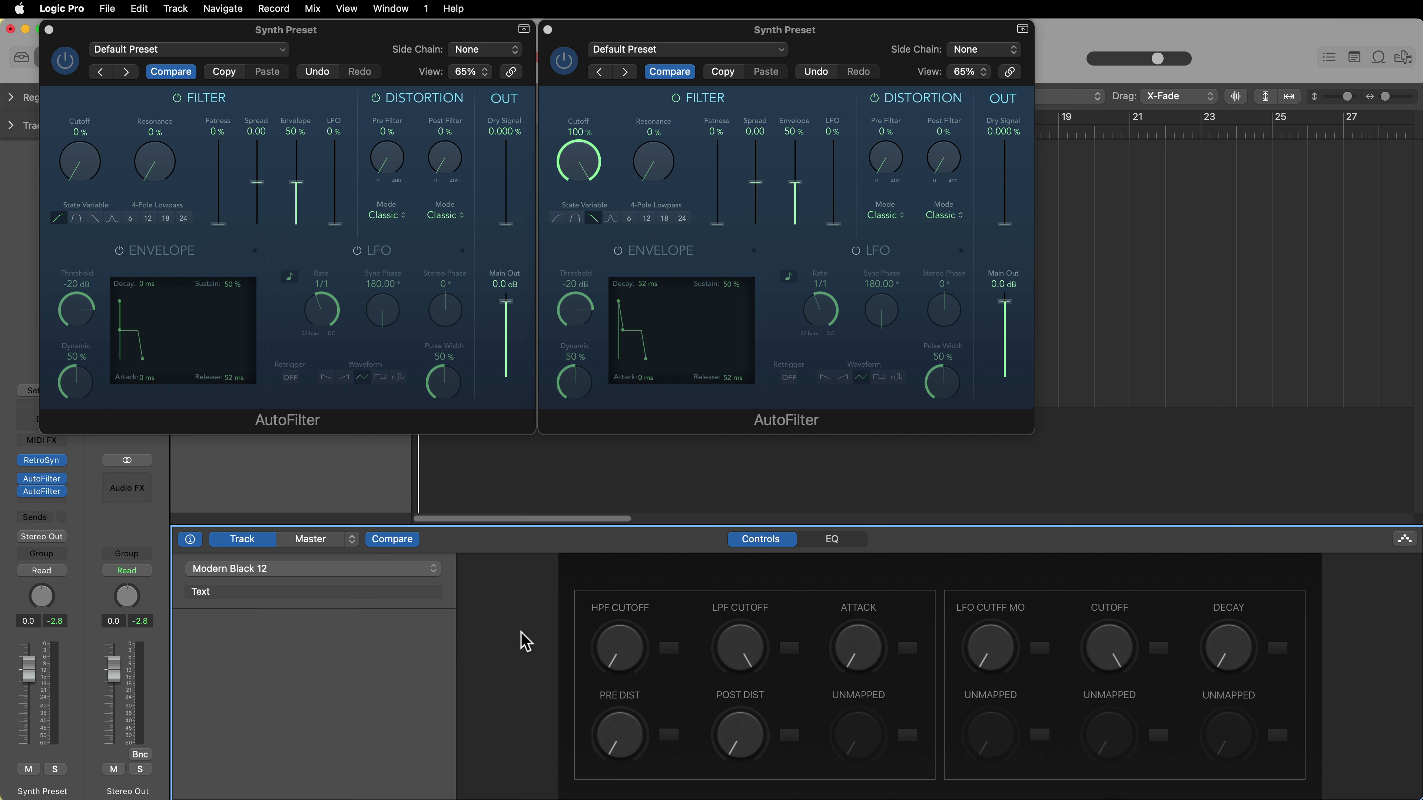
- Learn-map the button beside HPF Cutoff to the first AutoFilter's Filter switch and the one beside LPF Cutoff to the second AutoFilter's Filter switch
{"action": "left_click", "coordinate": [633, 654]}
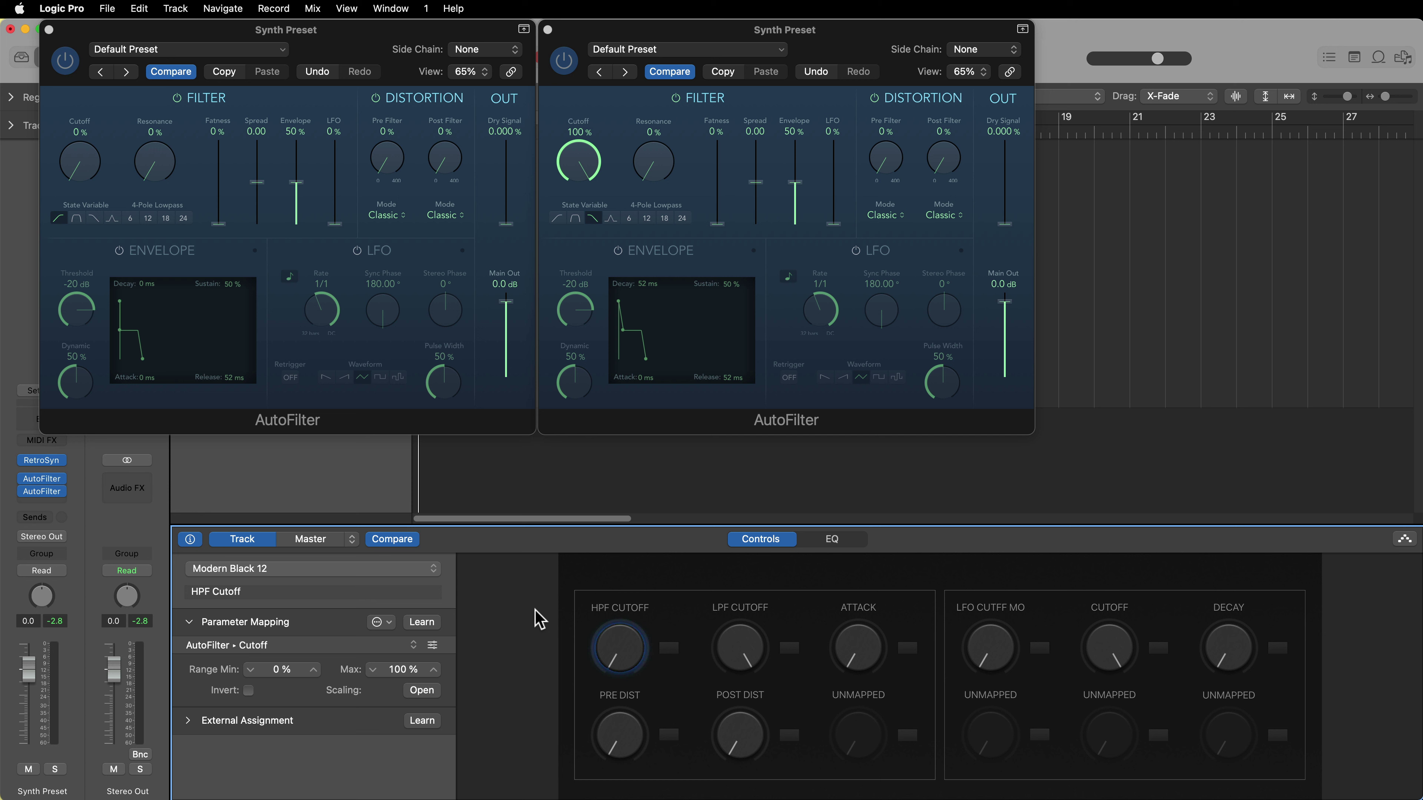
{"action": "left_click", "coordinate": [668, 651]}
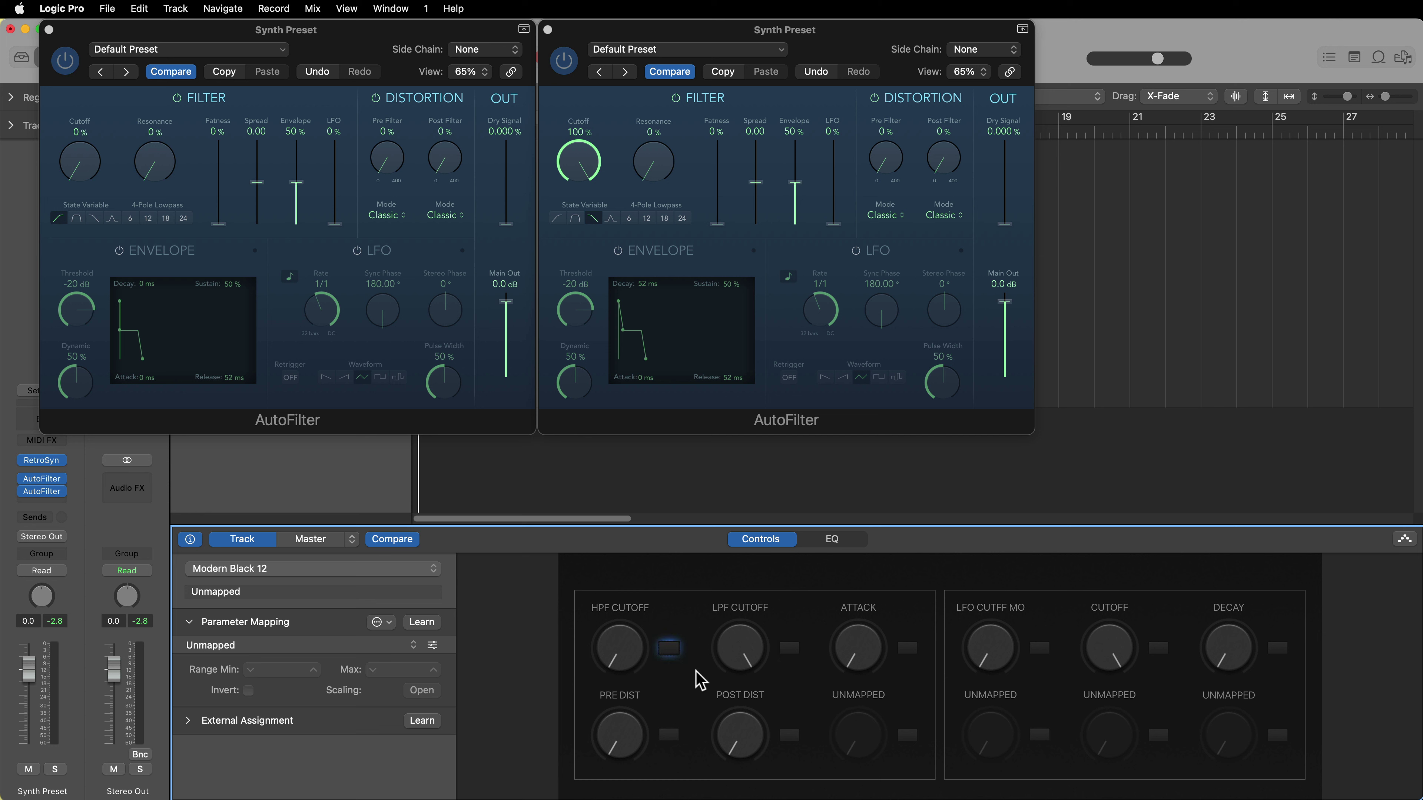
{"action": "left_click", "coordinate": [630, 652]}
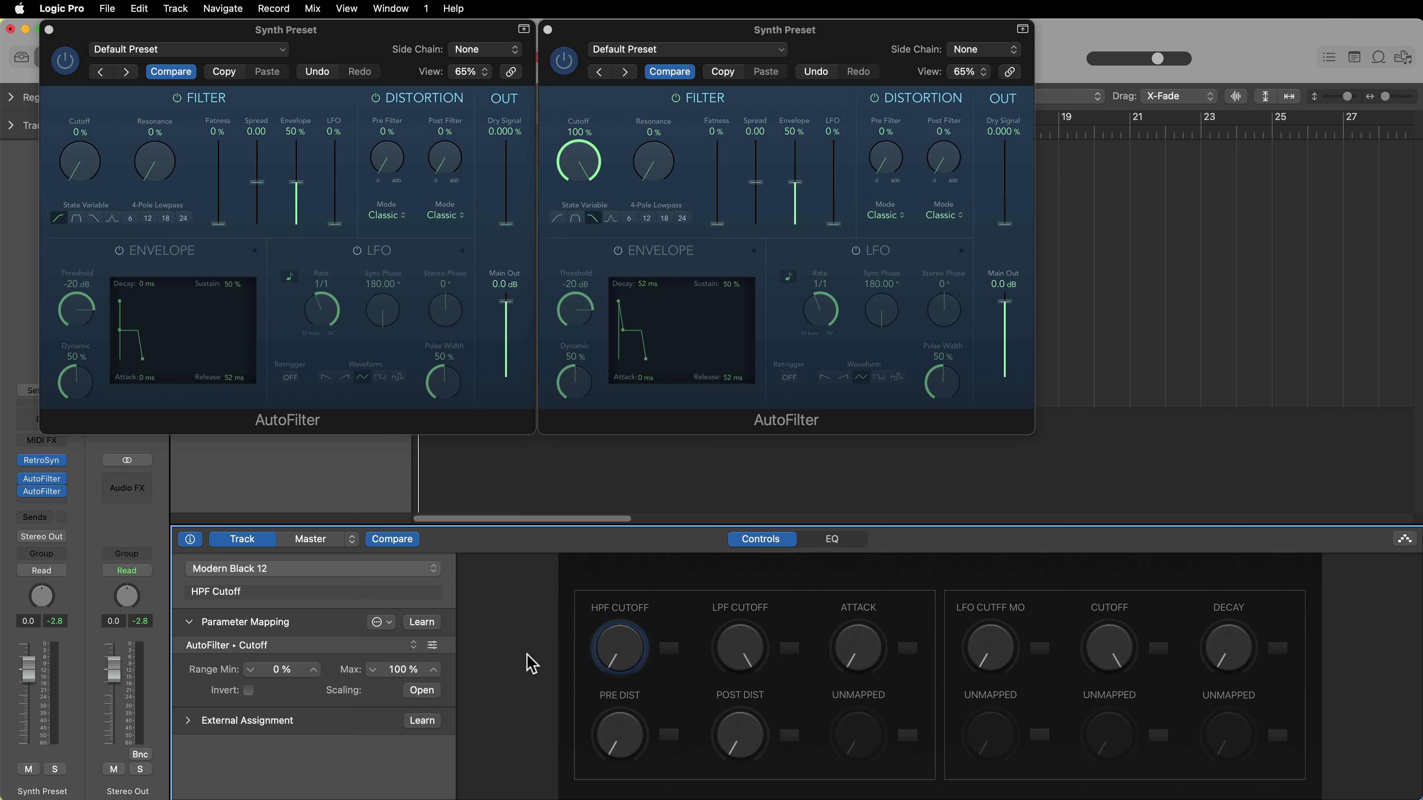
{"action": "left_click", "coordinate": [673, 653]}
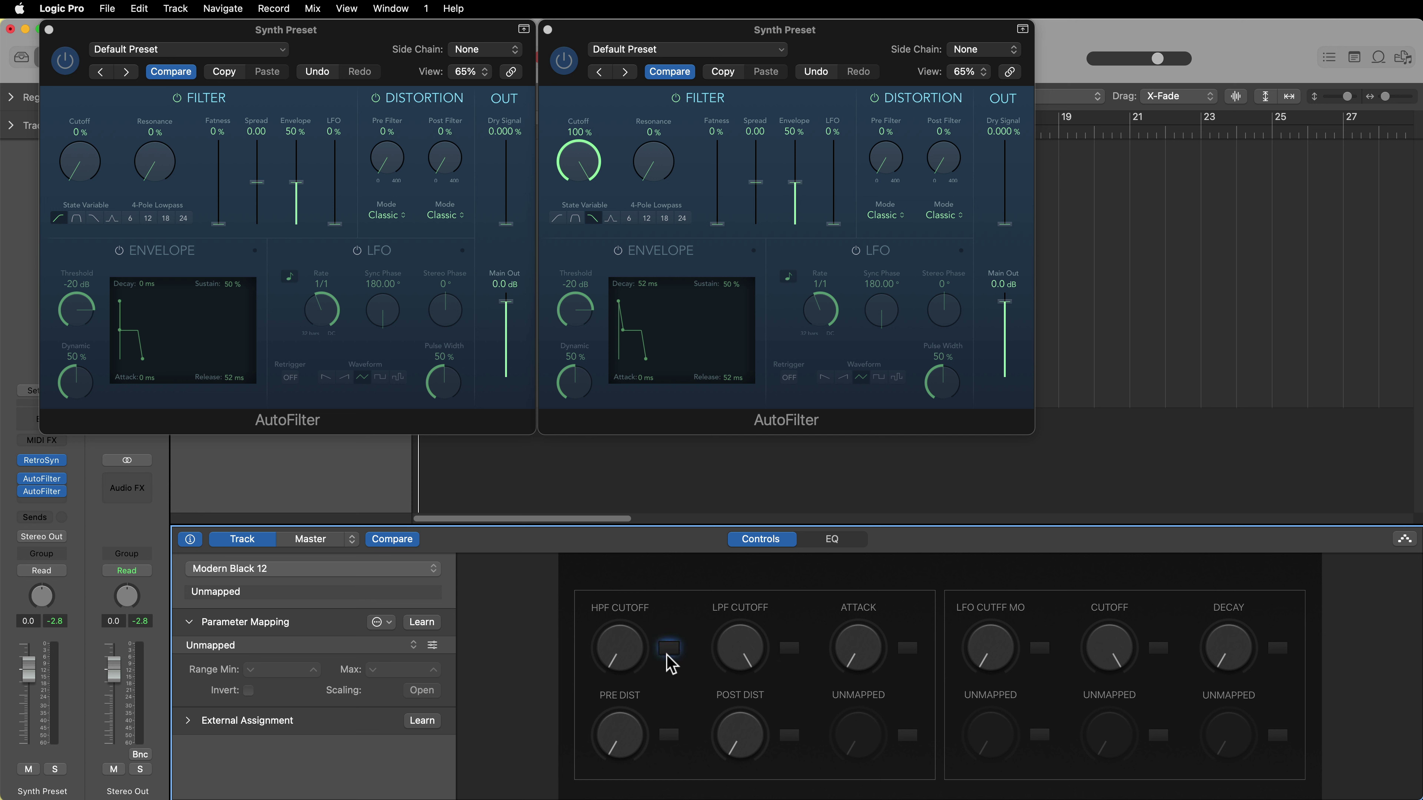
{"action": "left_click", "coordinate": [429, 623]}
{"action": "left_click", "coordinate": [176, 98]}
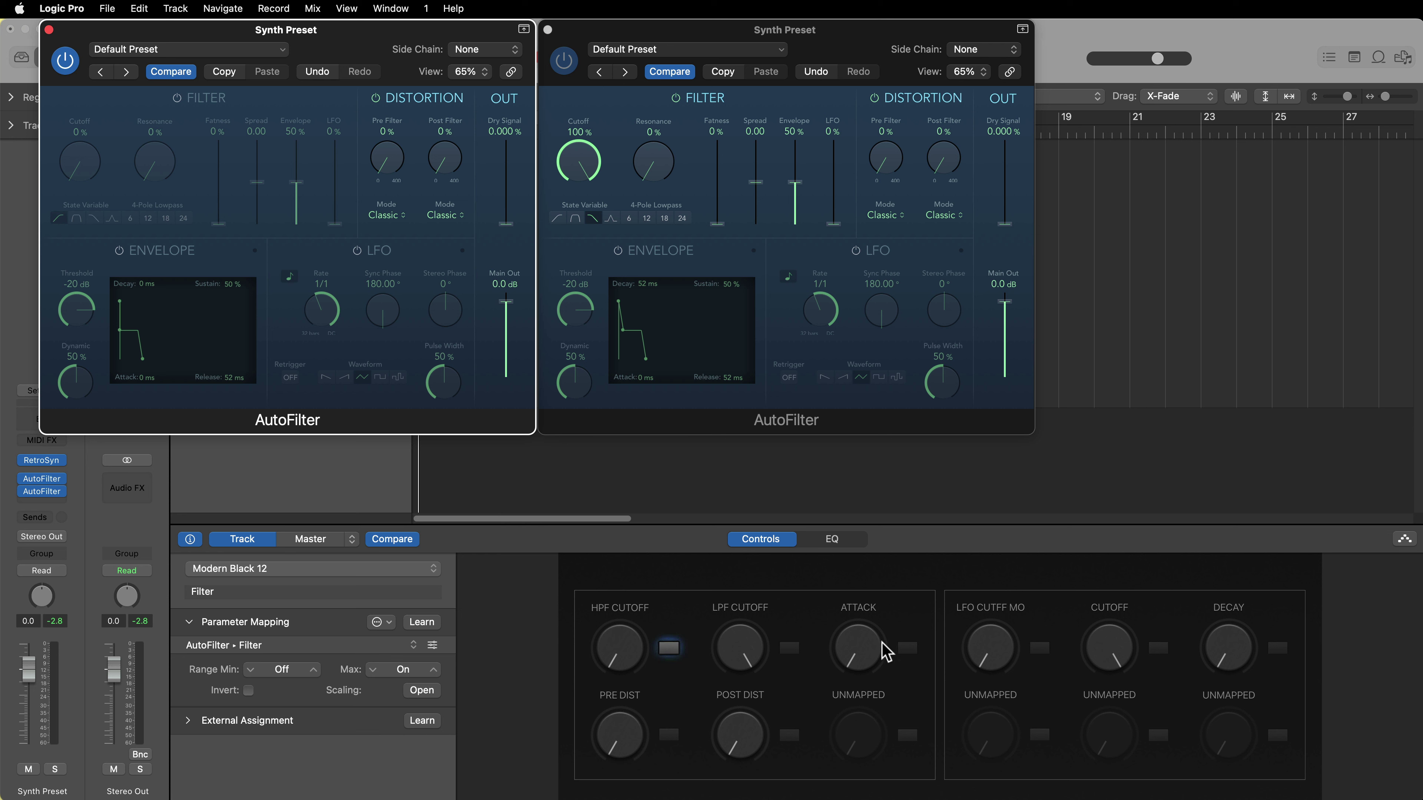
{"action": "left_click", "coordinate": [795, 649]}
{"action": "left_click", "coordinate": [423, 623]}
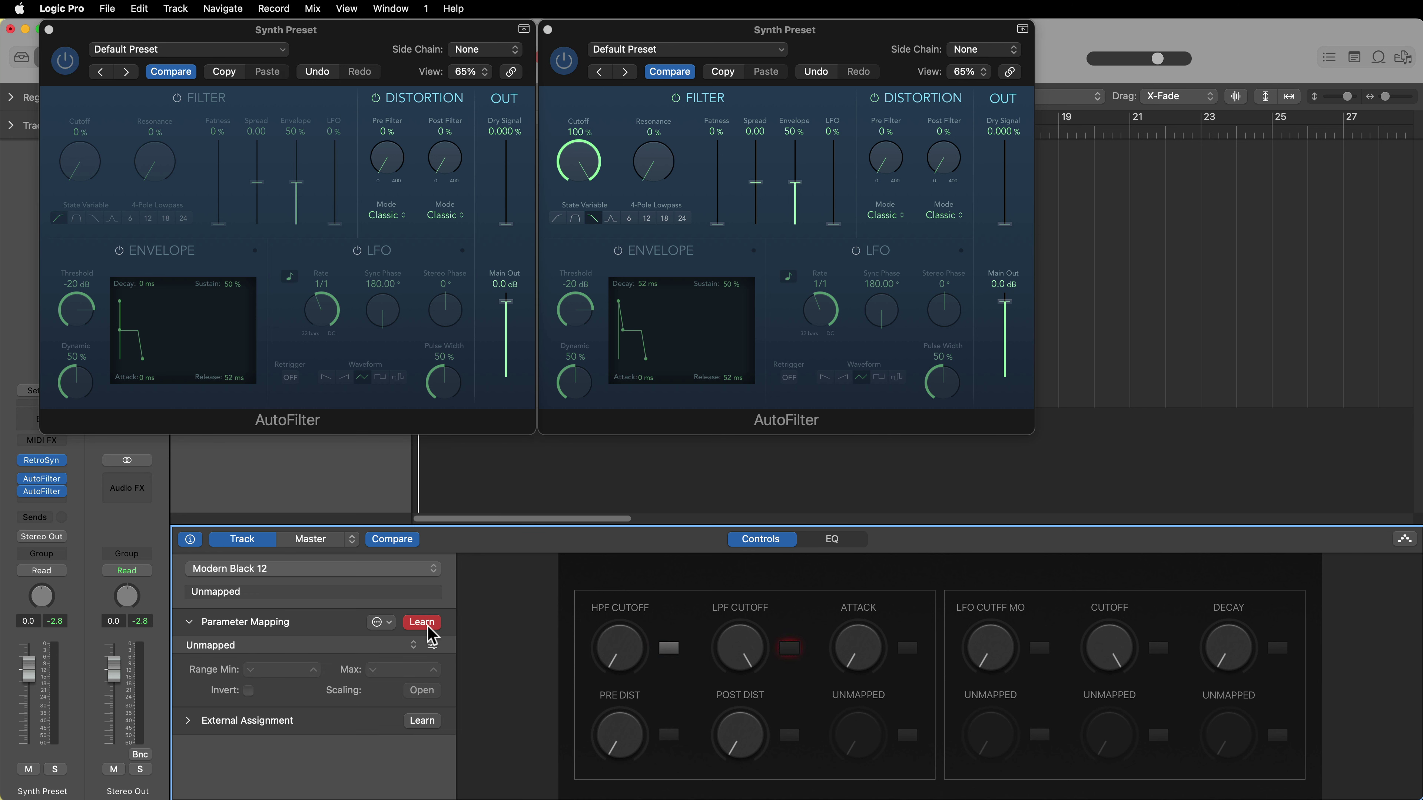
{"action": "left_click", "coordinate": [679, 102]}
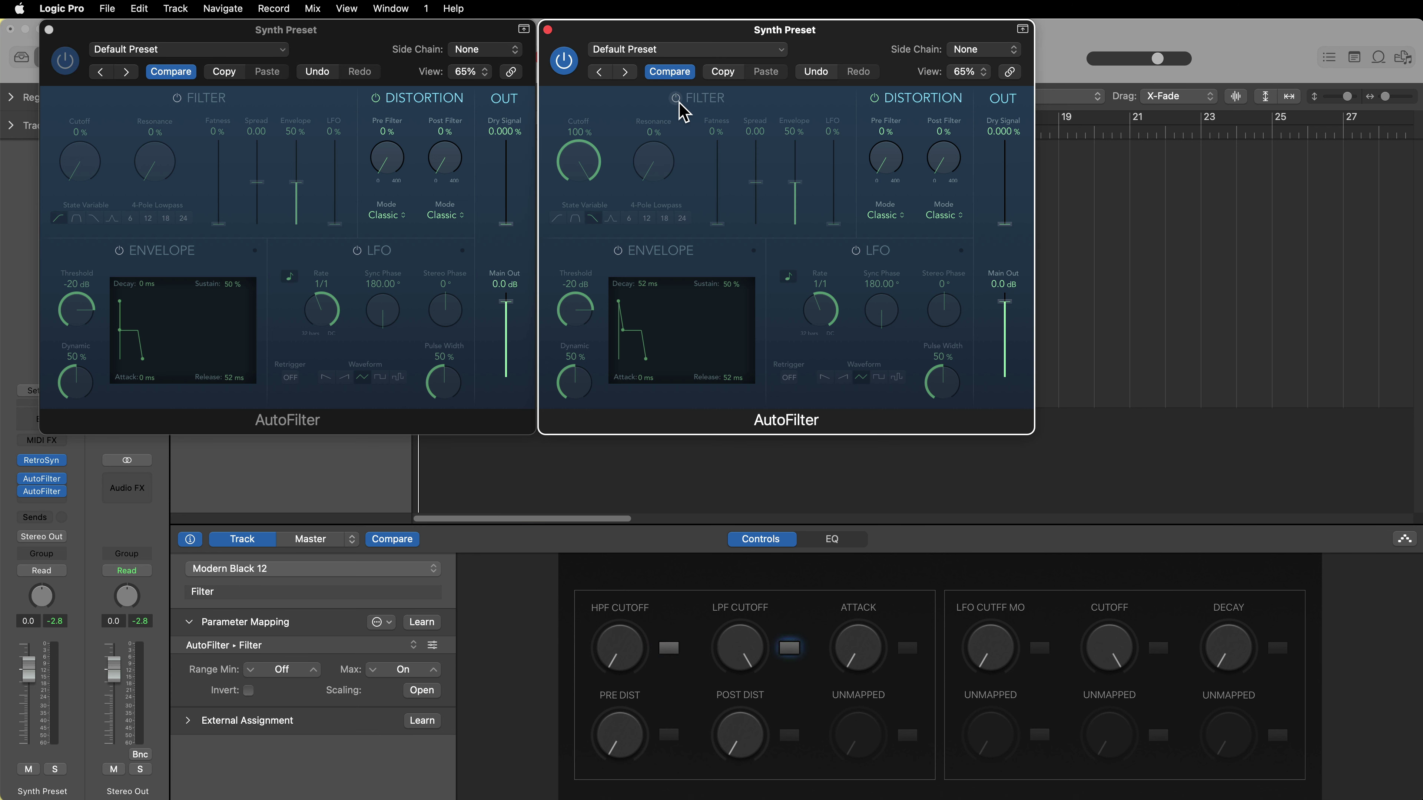
- Test the mapped filter buttons beside HPF Cutoff and LPF Cutoff, leaving both filter sections switched on
{"action": "left_click", "coordinate": [671, 651]}
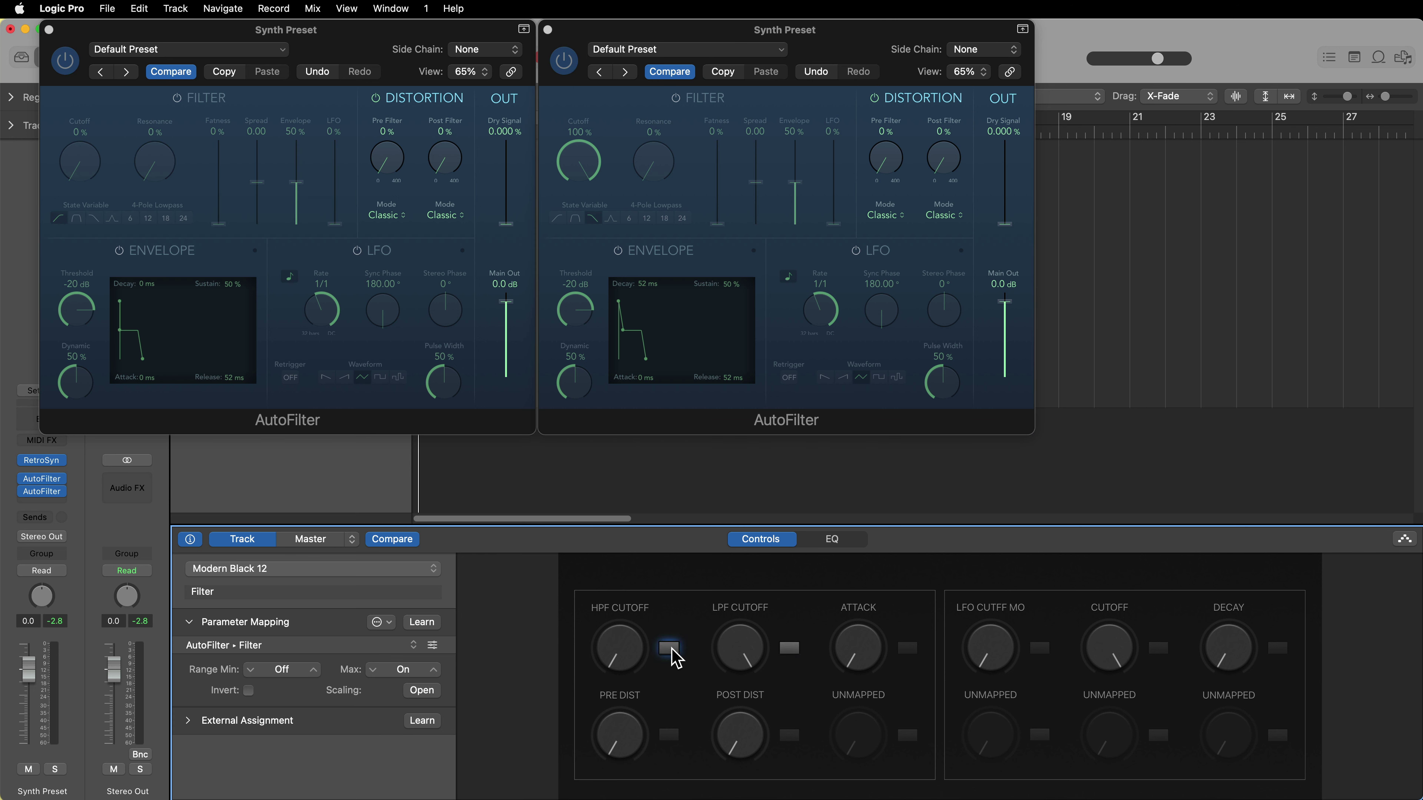
{"action": "left_click", "coordinate": [672, 650]}
{"action": "left_click", "coordinate": [671, 650]}
{"action": "left_click", "coordinate": [669, 648]}
{"action": "left_click", "coordinate": [793, 649]}
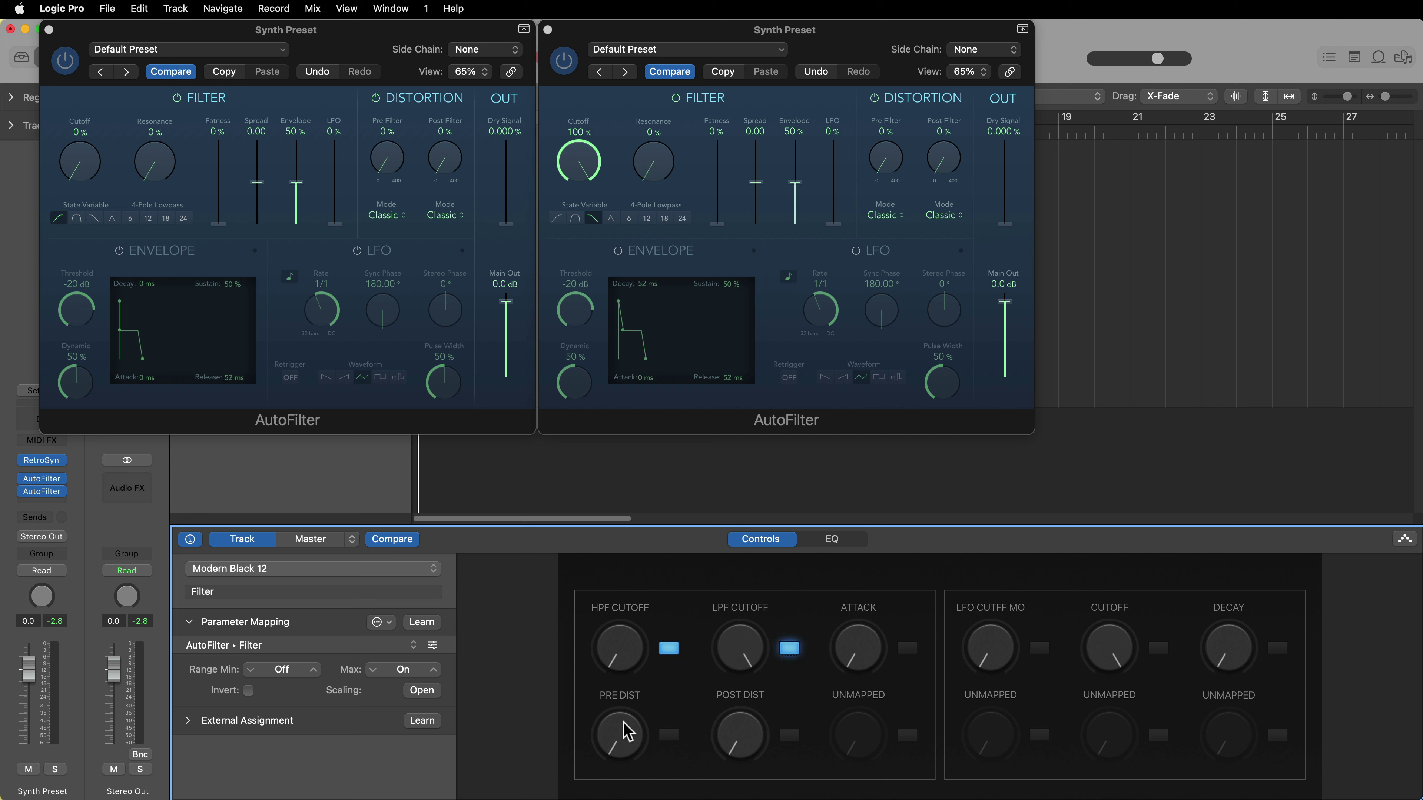
- Learn-map the button beside Pre Dist to the first AutoFilter's Distortion switch and the one beside Post Dist to the second AutoFilter's Distortion switch
{"action": "left_click", "coordinate": [595, 721]}
{"action": "left_click", "coordinate": [421, 622]}
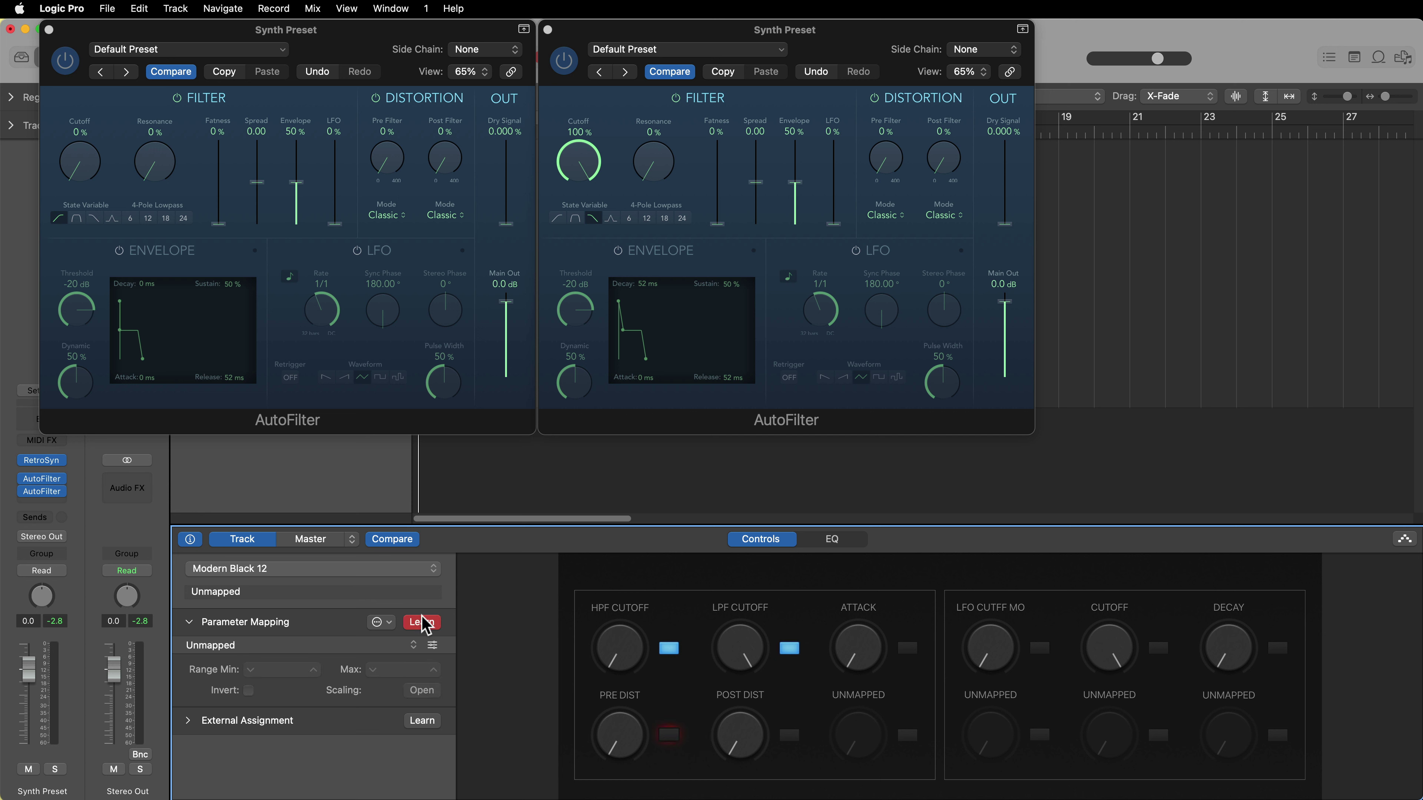
{"action": "left_click", "coordinate": [375, 99]}
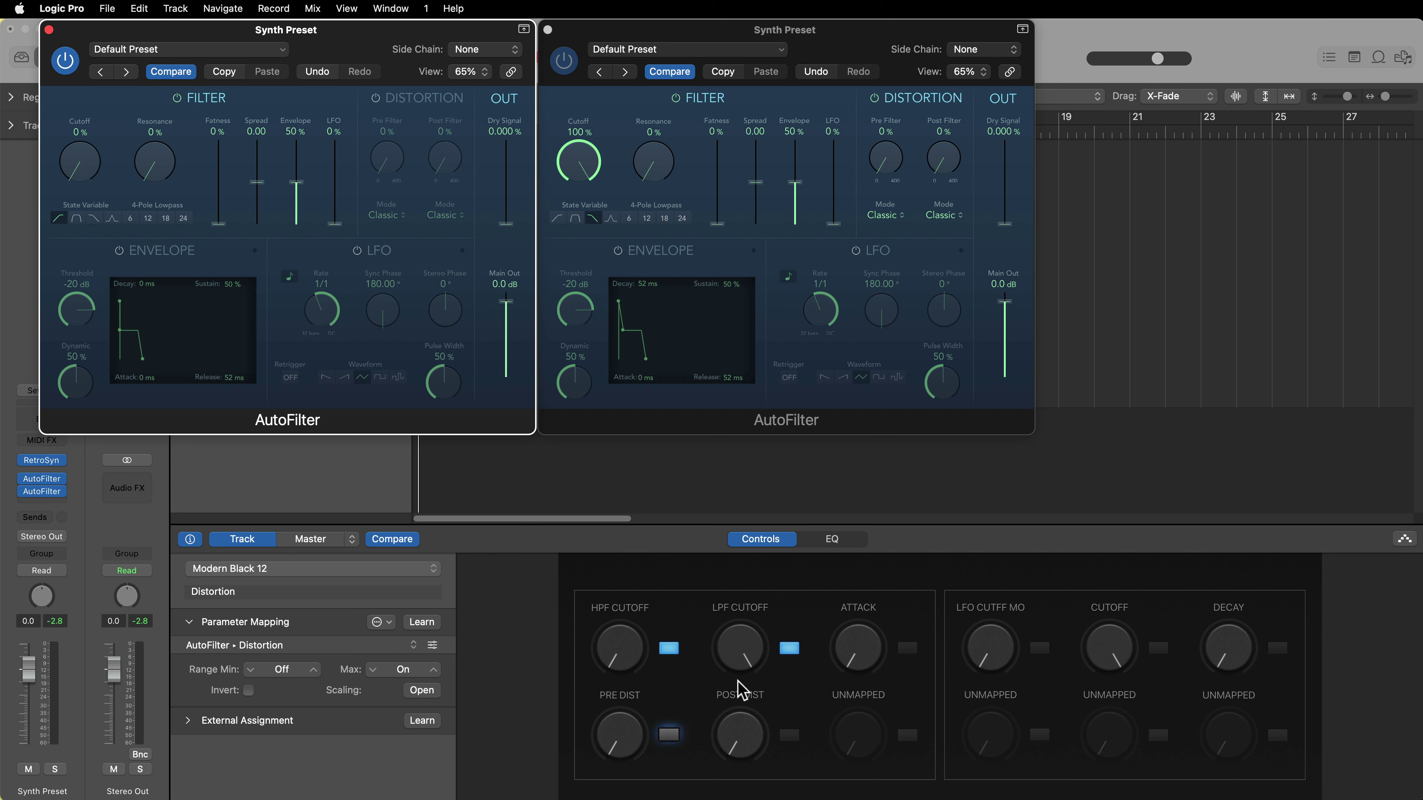
{"action": "left_click", "coordinate": [801, 737]}
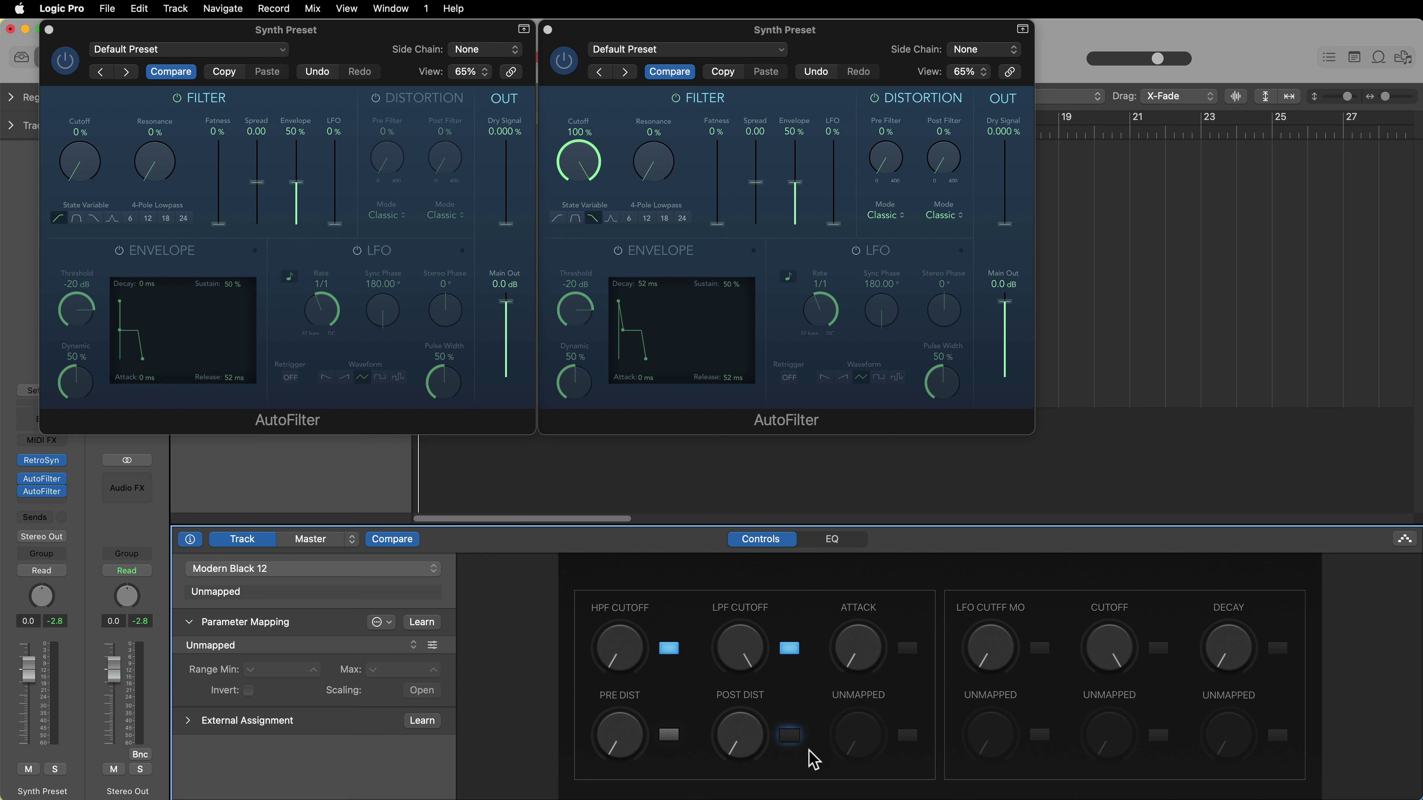
{"action": "left_click", "coordinate": [422, 622]}
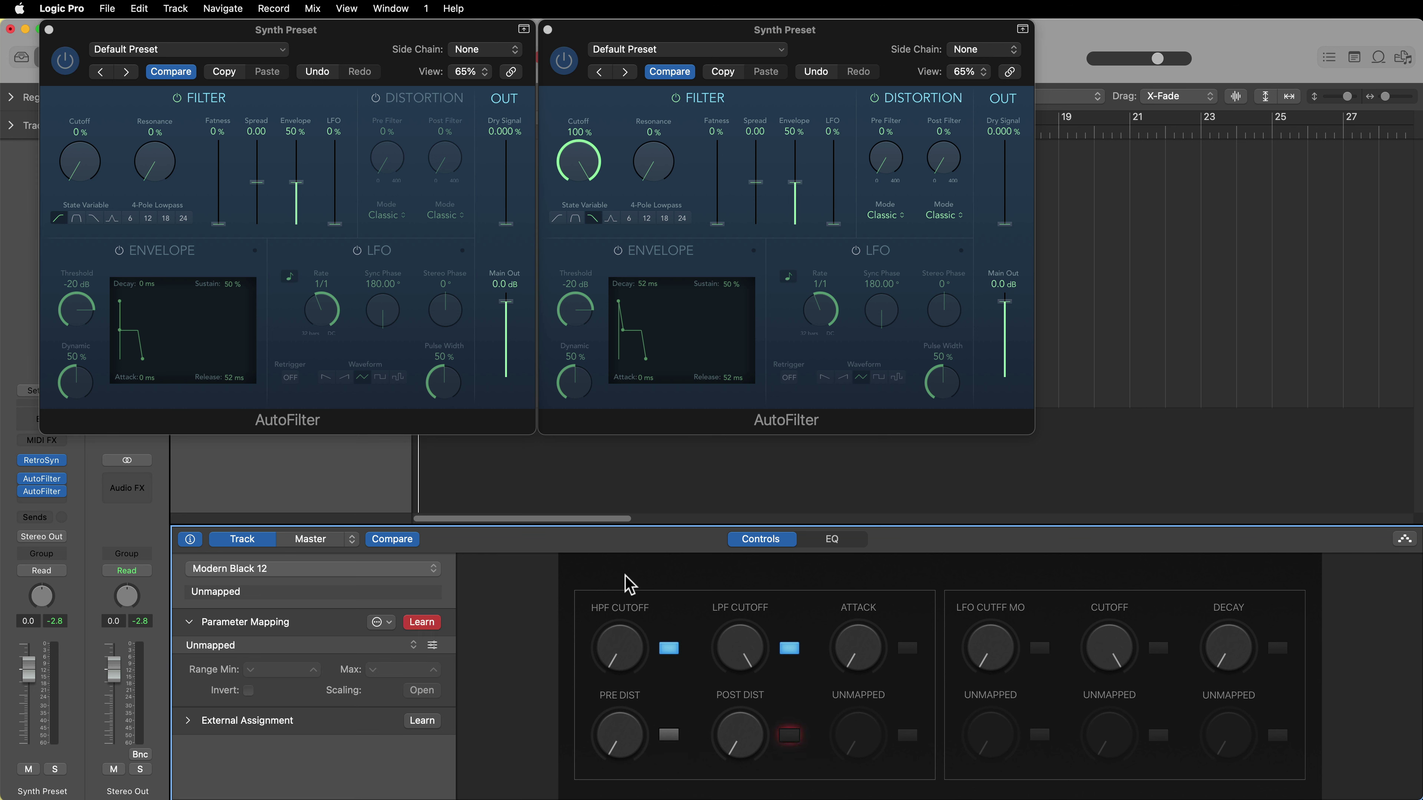
{"action": "left_click", "coordinate": [874, 99]}
- Test the mapped distortion buttons, and leave both AutoFilters' distortion and filter sections switched off through the Smart Controls
{"action": "left_click", "coordinate": [672, 736]}
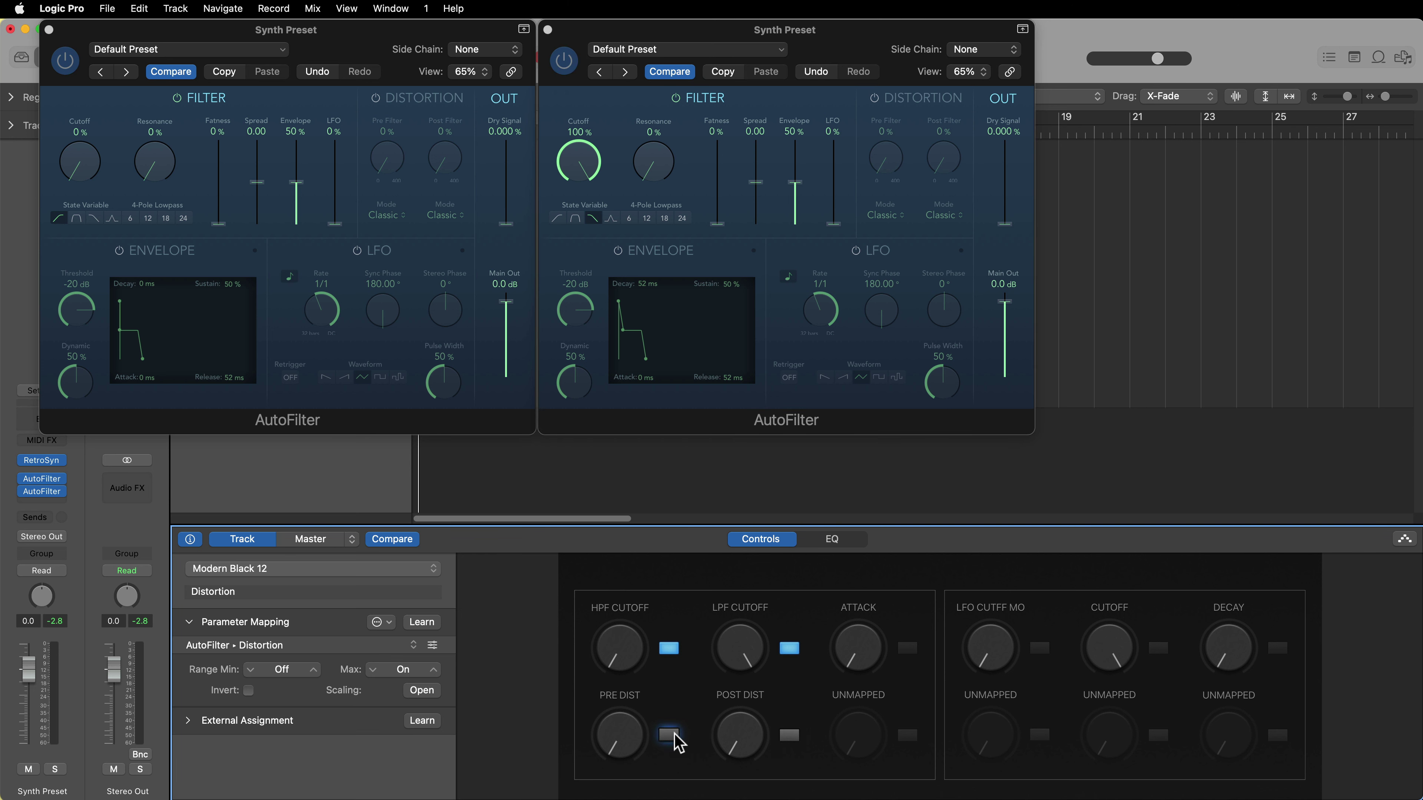
{"action": "left_click", "coordinate": [673, 737]}
{"action": "left_click", "coordinate": [790, 737]}
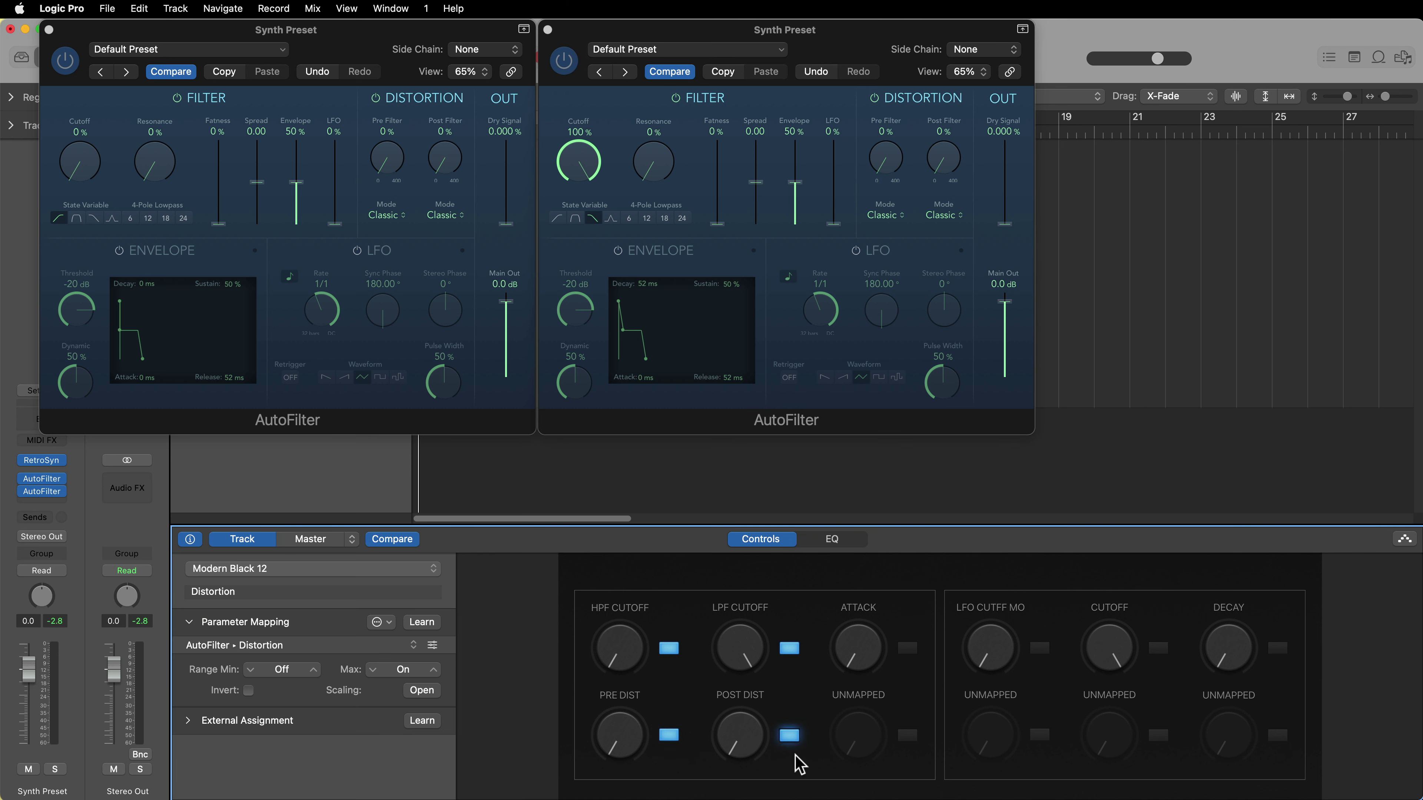
{"action": "left_click", "coordinate": [790, 738]}
{"action": "left_click", "coordinate": [668, 736]}
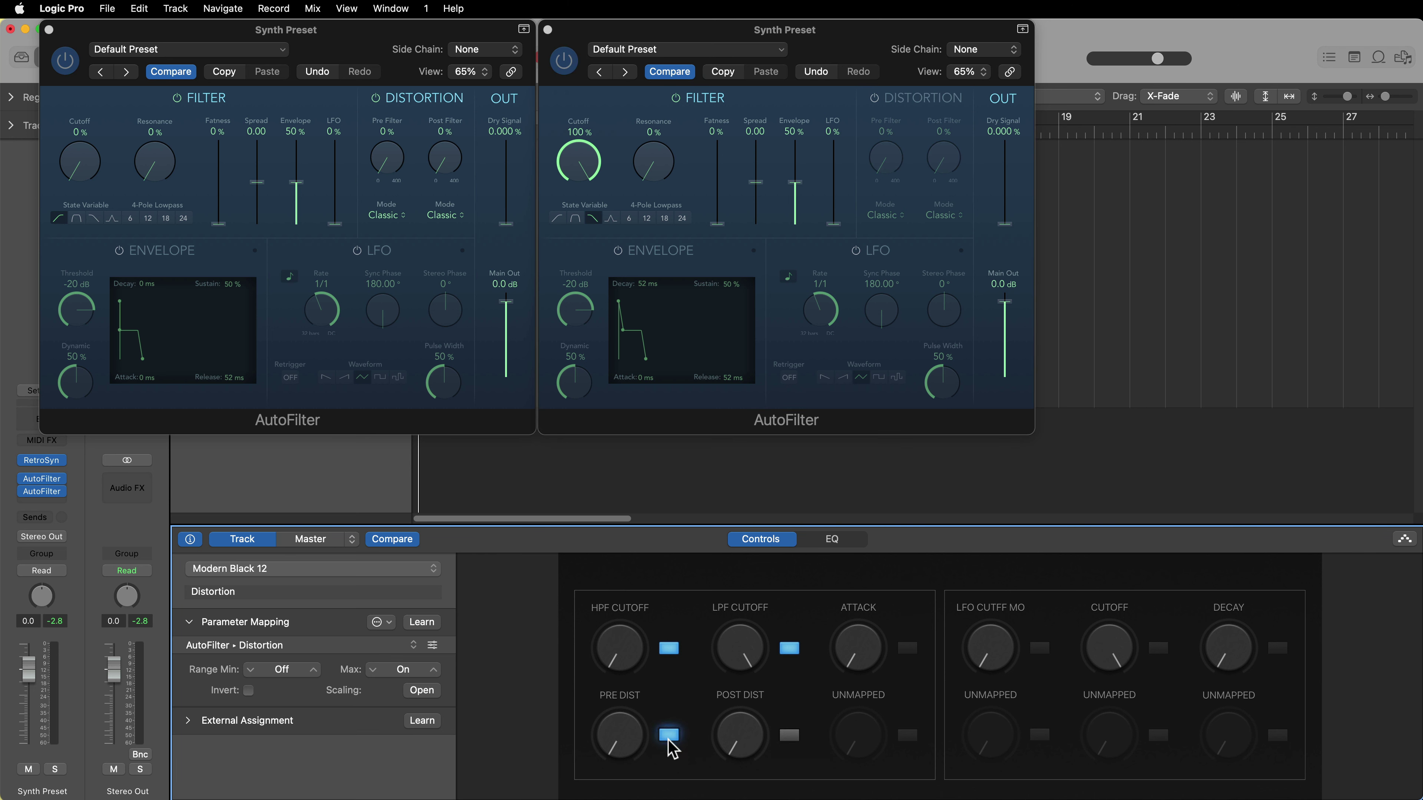
{"action": "left_click", "coordinate": [669, 736]}
{"action": "left_click", "coordinate": [672, 652]}
{"action": "left_click", "coordinate": [672, 652]}
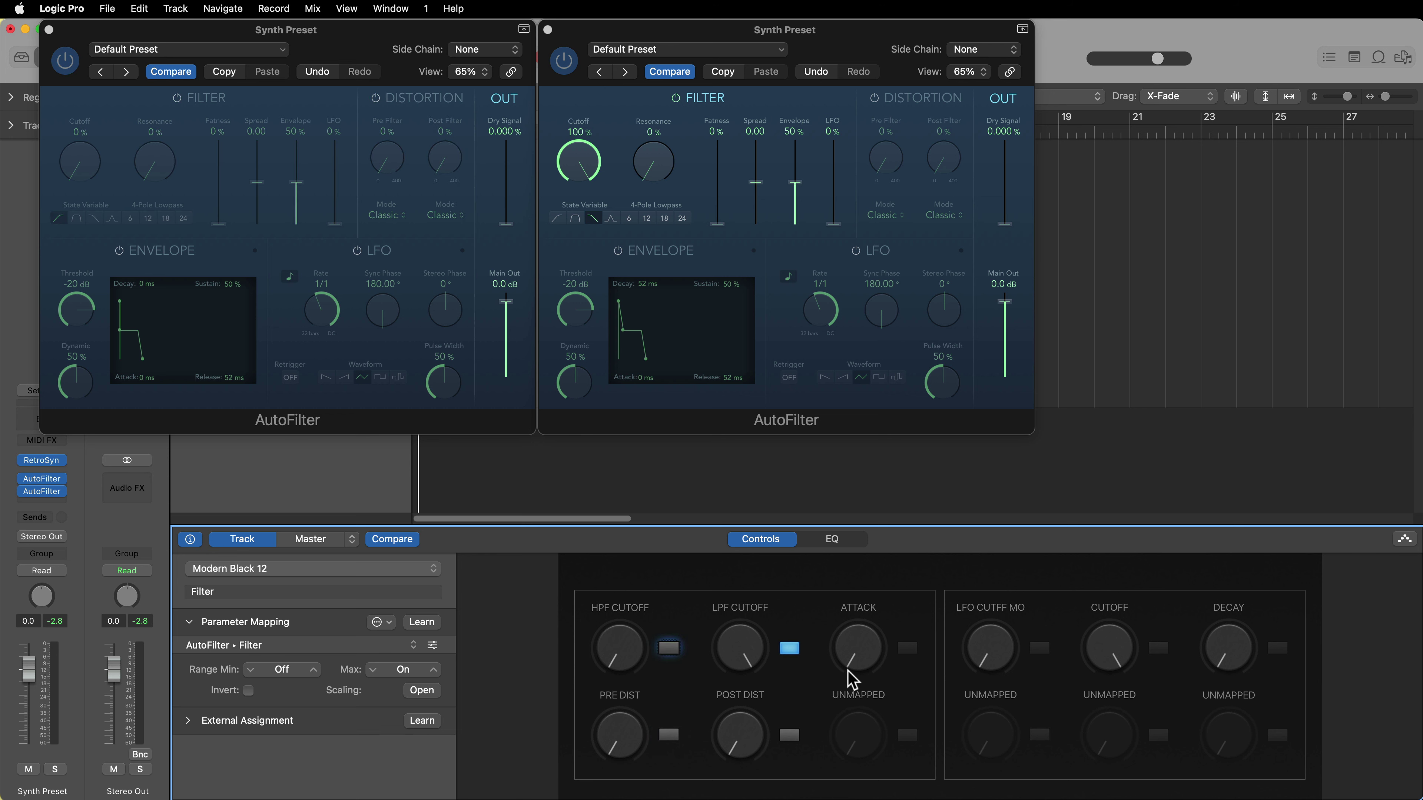
{"action": "left_click", "coordinate": [791, 650]}
{"action": "left_click", "coordinate": [792, 650]}
- Hide the open plug-in windows and insert a Tremolo effect in the slot below the two AutoFilters
{"action": "key", "text": "v"}
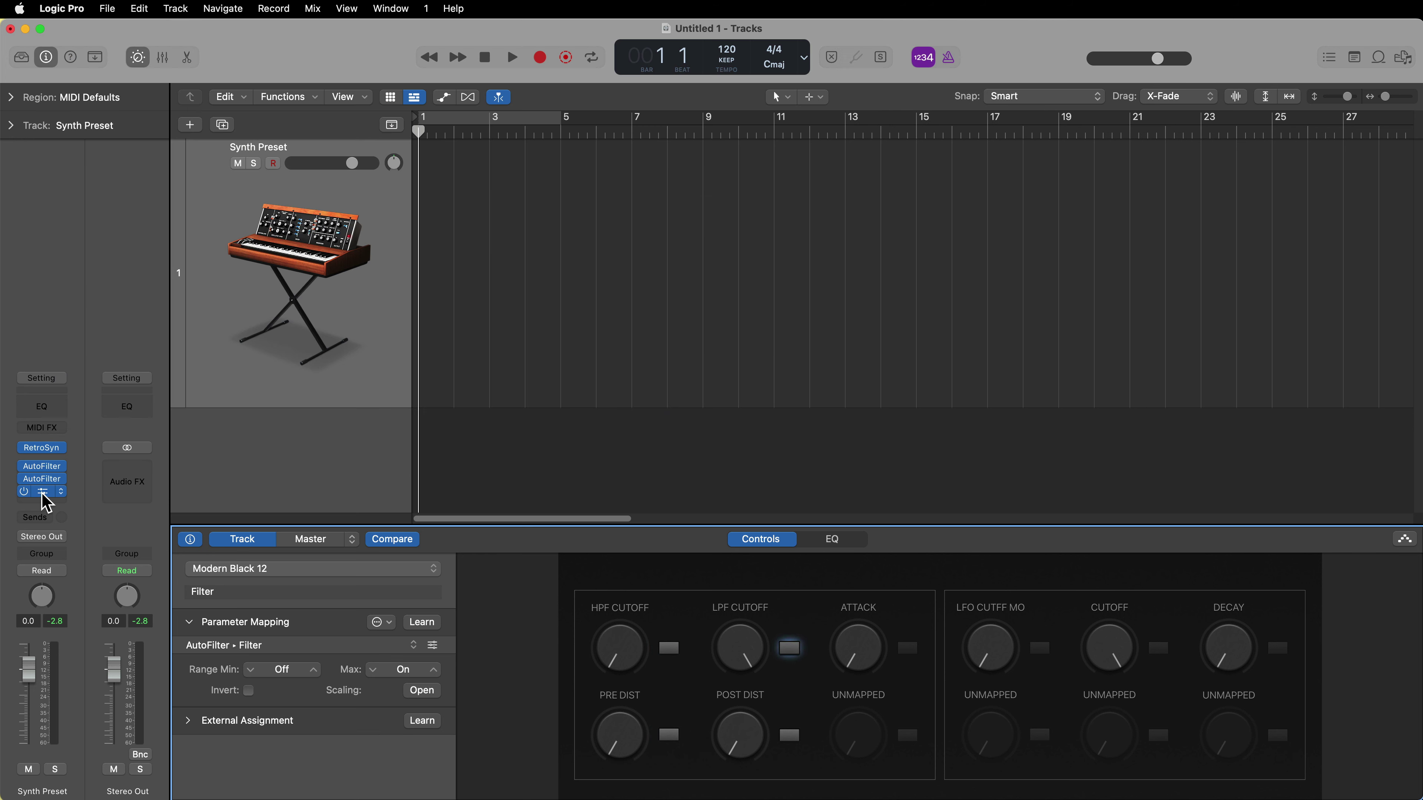
{"action": "left_click", "coordinate": [43, 494]}
{"action": "left_click_drag", "start_coordinate": [873, 228], "coordinate": [727, 192]}
- Load the Mono Tremolo preset and set the Tremolo's rate to a tempo-synced 1/16
{"action": "left_click", "coordinate": [665, 190]}
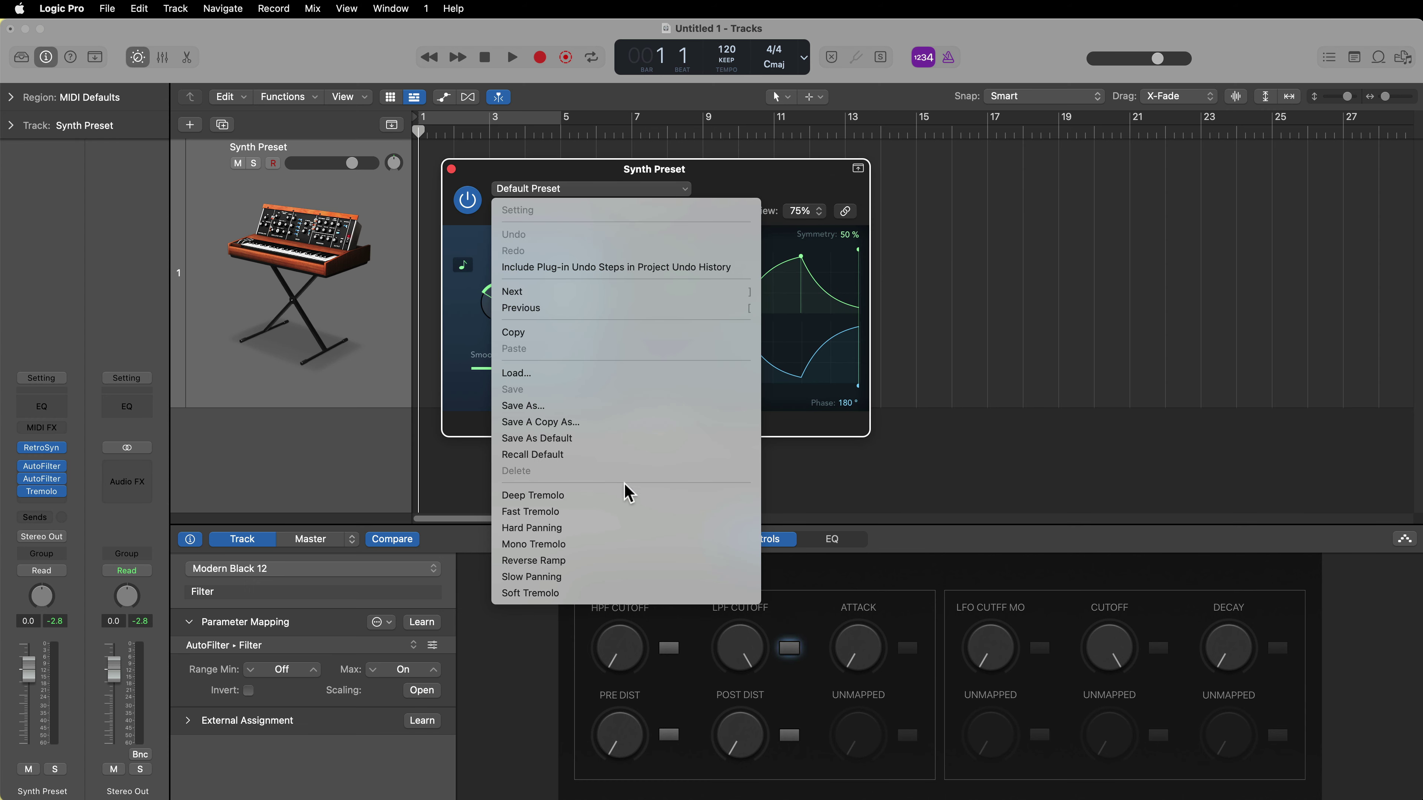
{"action": "left_click", "coordinate": [597, 550]}
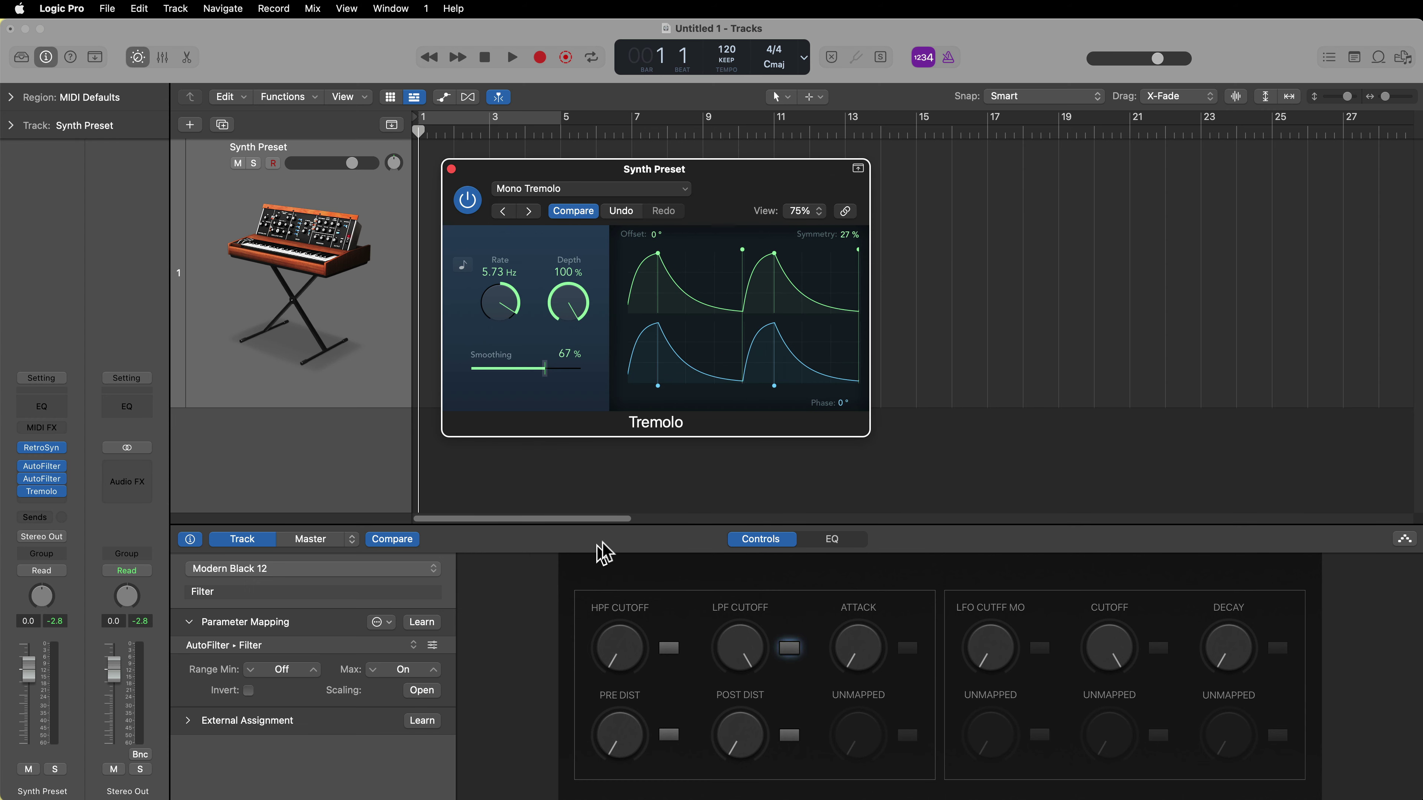
{"action": "left_click", "coordinate": [463, 268]}
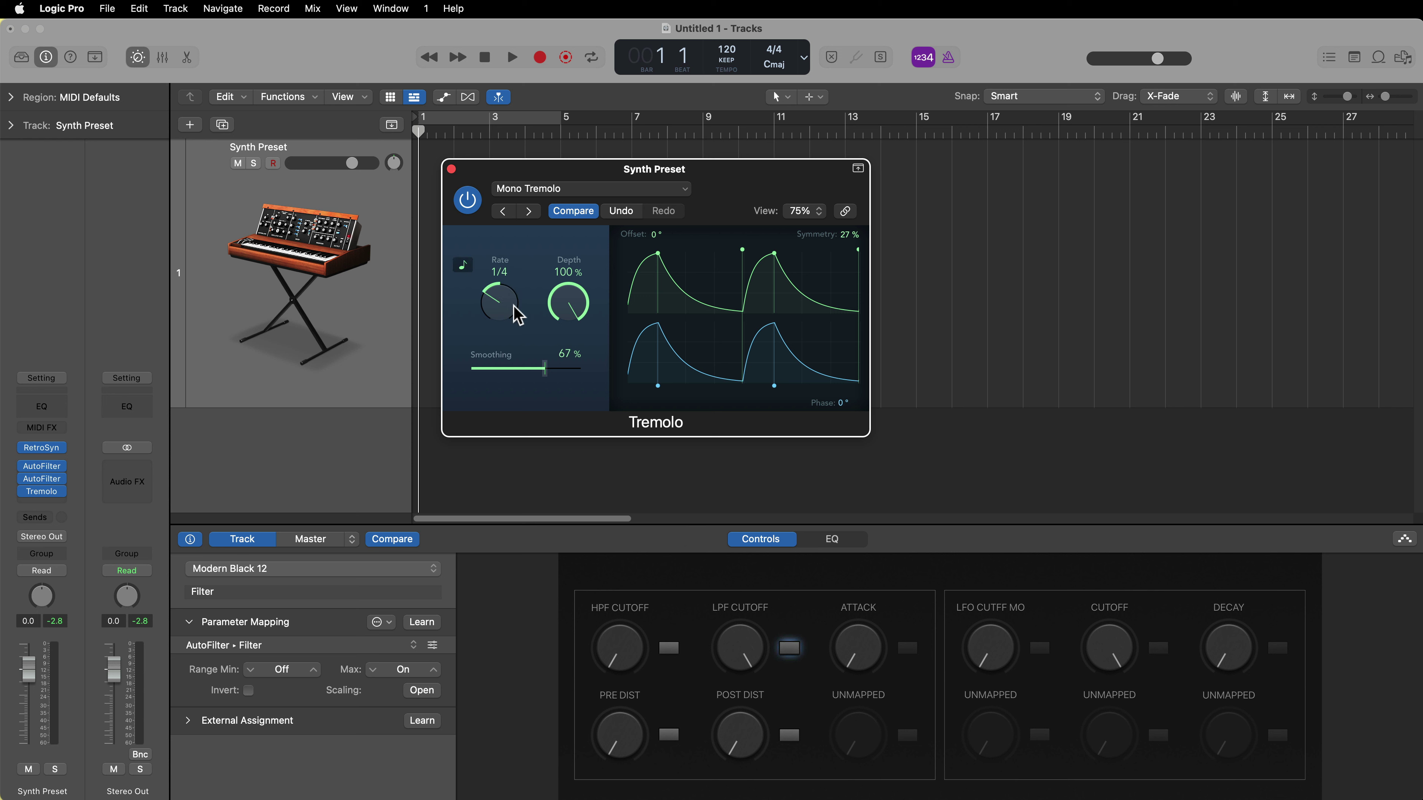
{"action": "left_click_drag", "start_coordinate": [517, 307], "coordinate": [527, 286]}
- Learn-map the third upper-row knob to Tremolo Depth and the knob below it to Tremolo Smoothing, moving Smoothing to about 55 %
{"action": "left_click", "coordinate": [866, 646]}
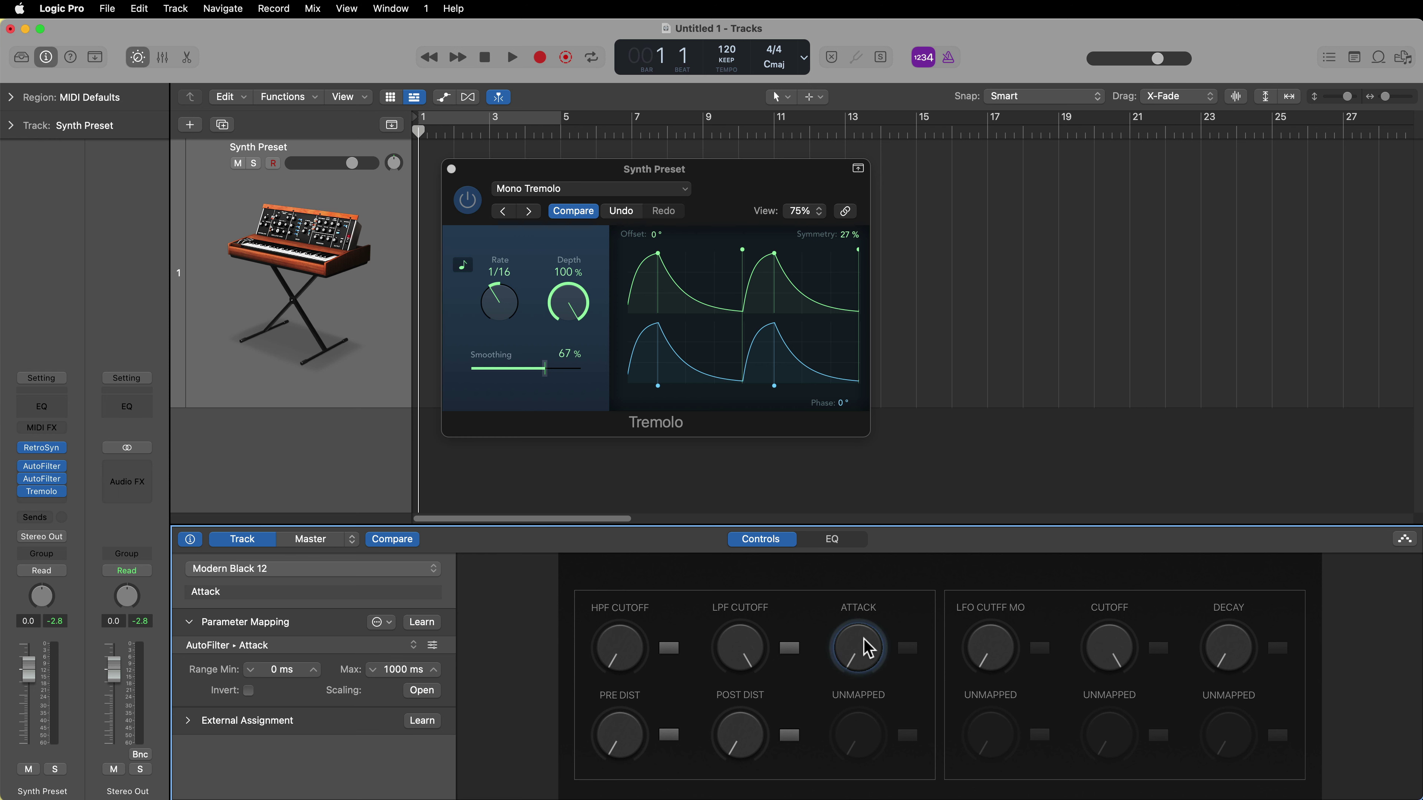
{"action": "left_click", "coordinate": [425, 626]}
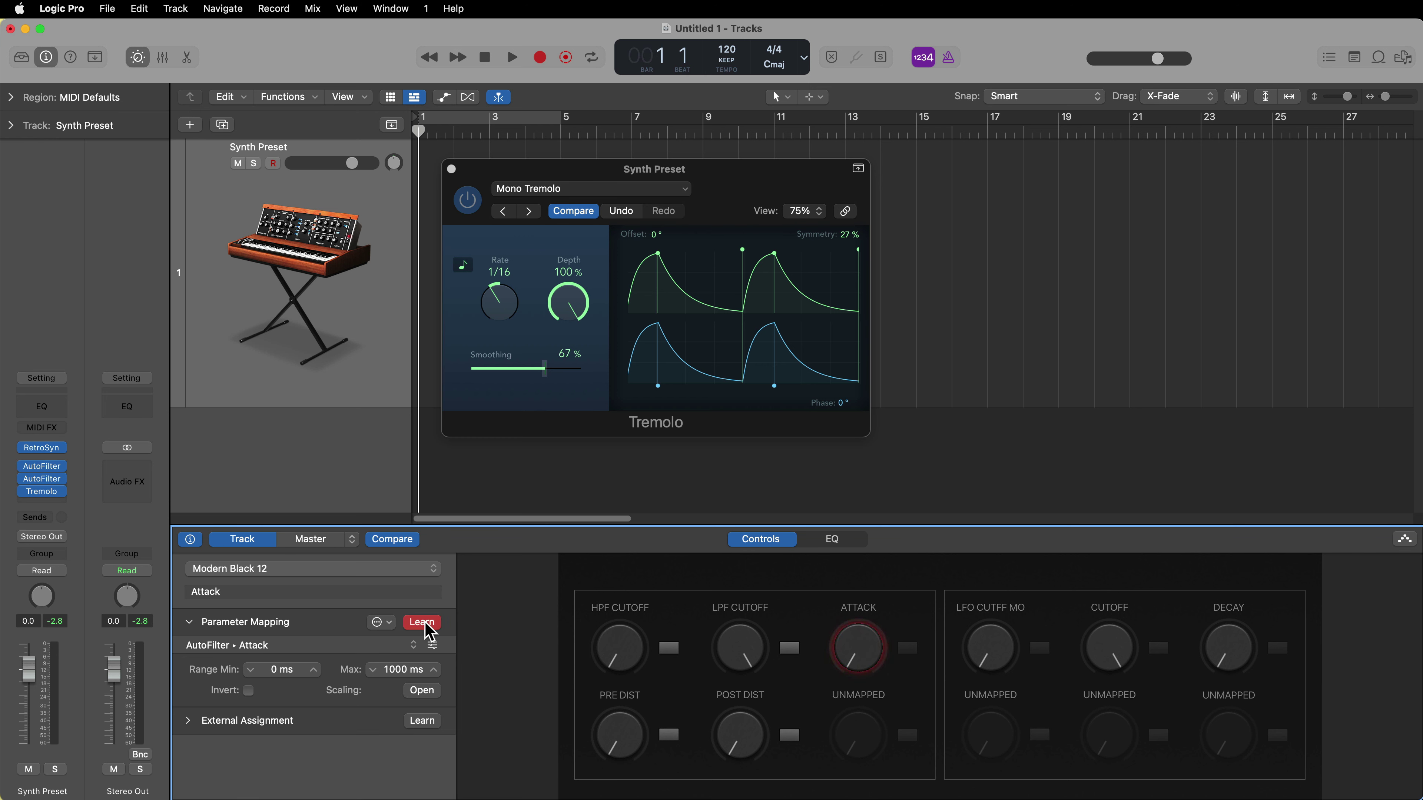
{"action": "left_click", "coordinate": [570, 307]}
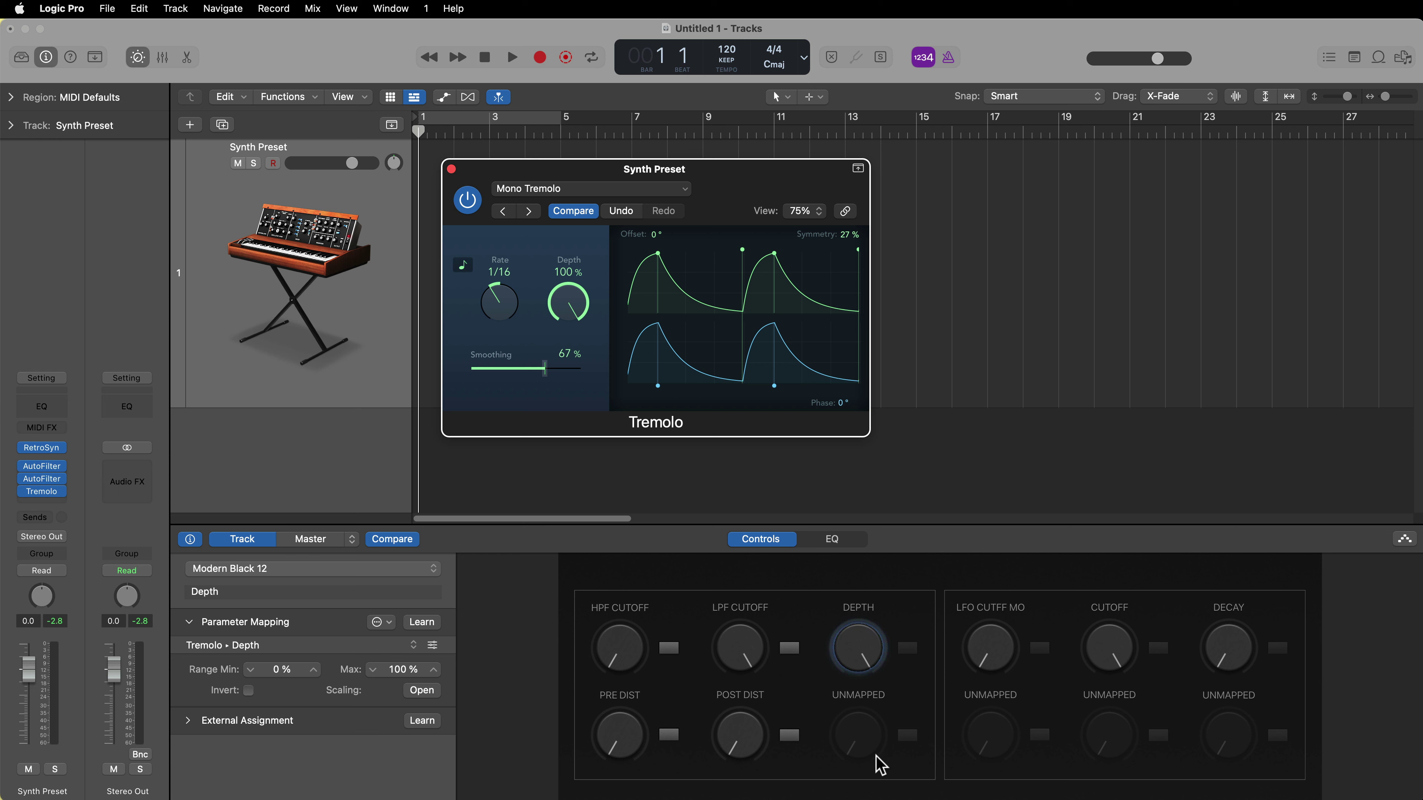
{"action": "left_click", "coordinate": [868, 738]}
{"action": "left_click", "coordinate": [416, 624]}
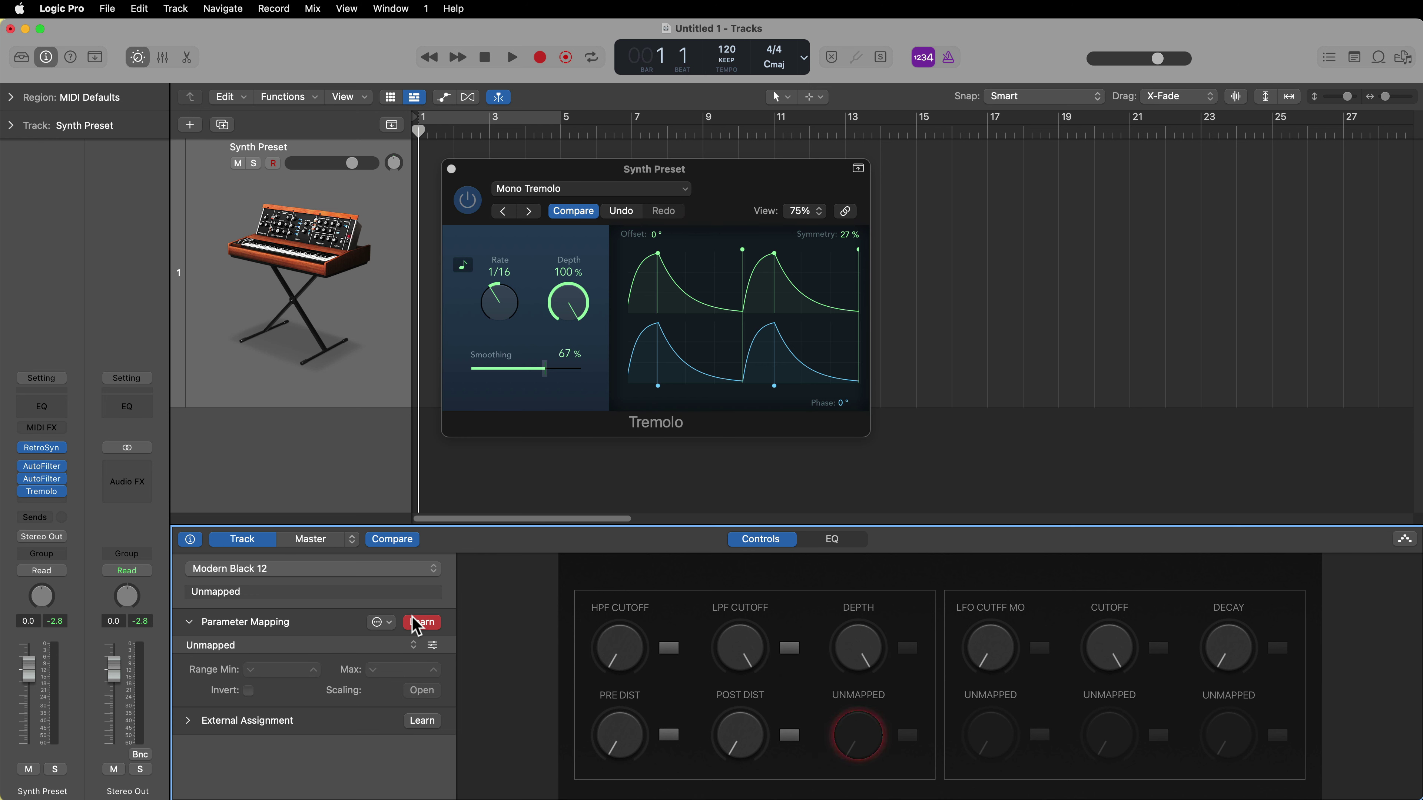
{"action": "mouse_move", "coordinate": [541, 382]}
{"action": "left_mouse_down"}
{"action": "mouse_move", "coordinate": [505, 373]}
{"action": "mouse_move", "coordinate": [556, 385]}
{"action": "mouse_move", "coordinate": [463, 387]}
{"action": "mouse_move", "coordinate": [594, 397]}
{"action": "mouse_move", "coordinate": [530, 389]}
{"action": "left_mouse_up"}
- Rename the Tremolo Depth knob Trem Depth and the Tremolo Smoothing knob Trem Shape
{"action": "left_click", "coordinate": [858, 650]}
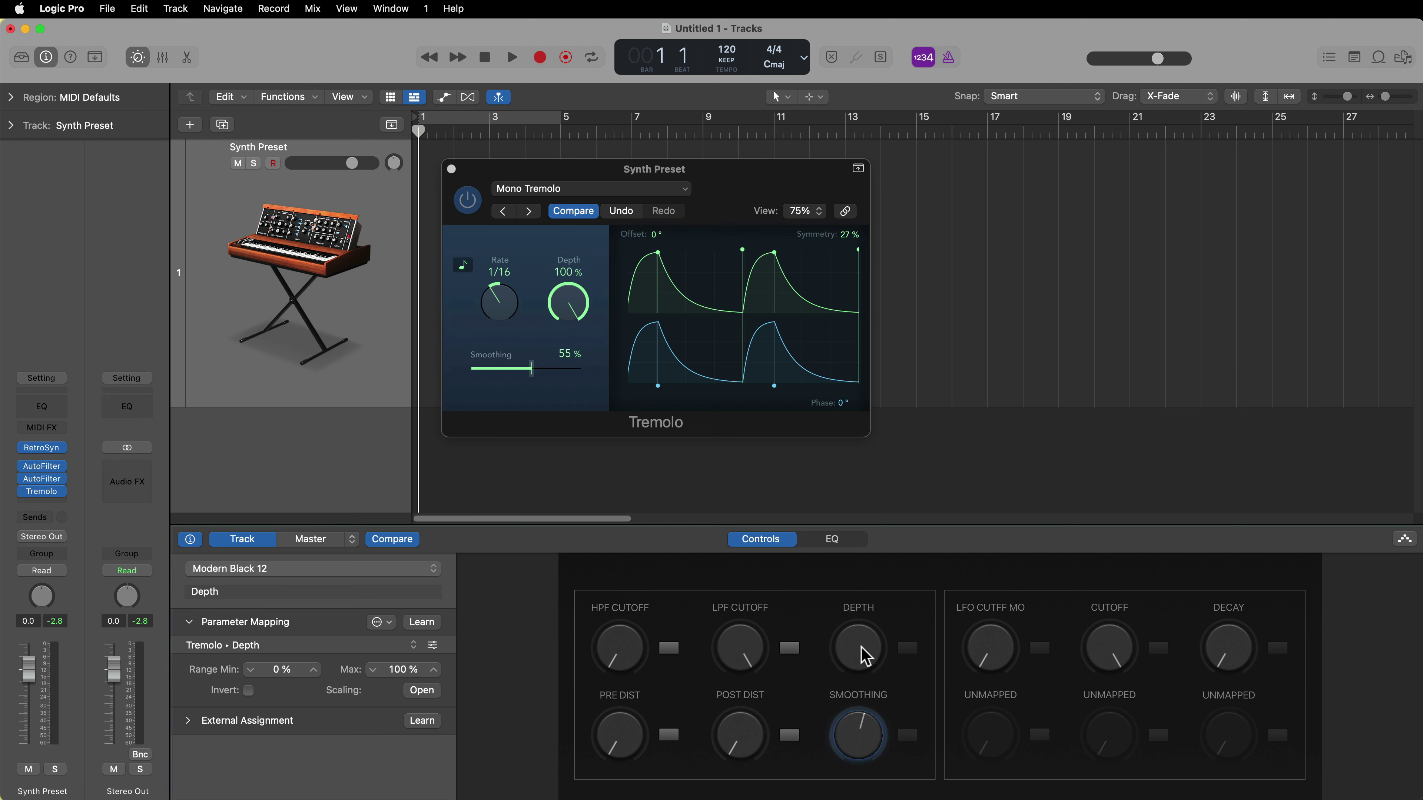
{"action": "left_click", "coordinate": [861, 737]}
{"action": "left_click", "coordinate": [860, 657]}
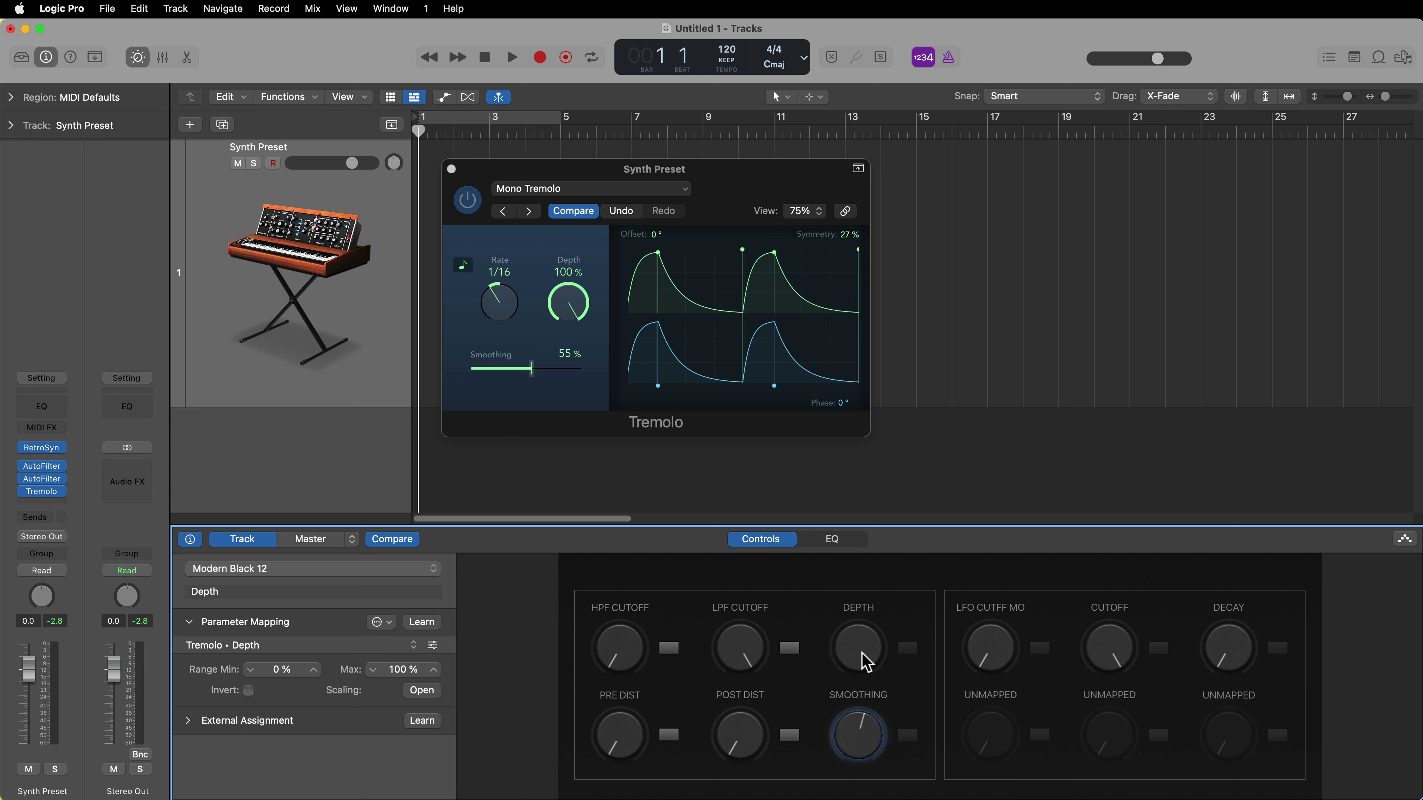
{"action": "double_click", "coordinate": [295, 591]}
{"action": "type", "text": "T"}
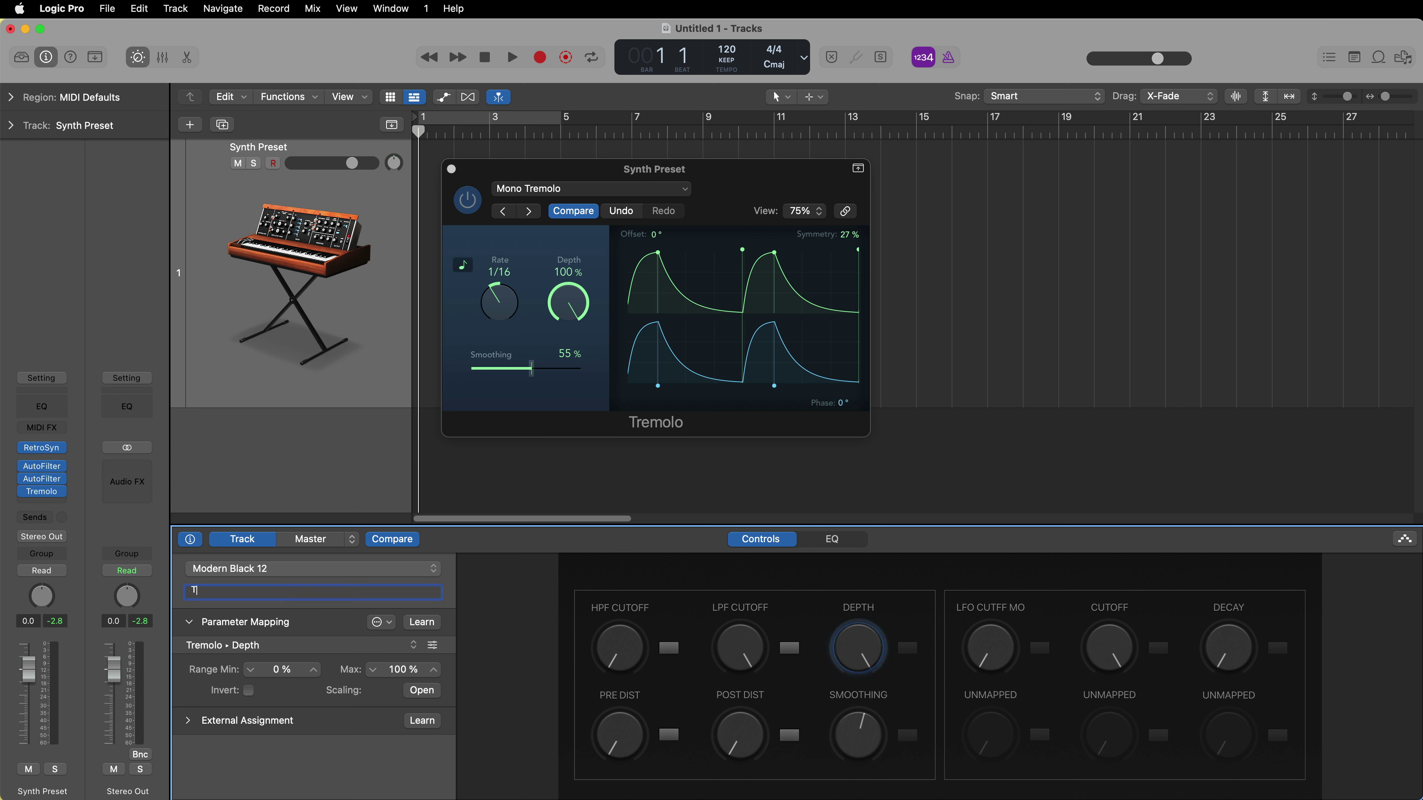
{"action": "type", "text": "rem Depth"}
{"action": "key", "text": "Return"}
{"action": "left_click", "coordinate": [858, 736]}
{"action": "double_click", "coordinate": [285, 593]}
{"action": "type", "text": "Trem Shape"}
{"action": "key", "text": "Return"}
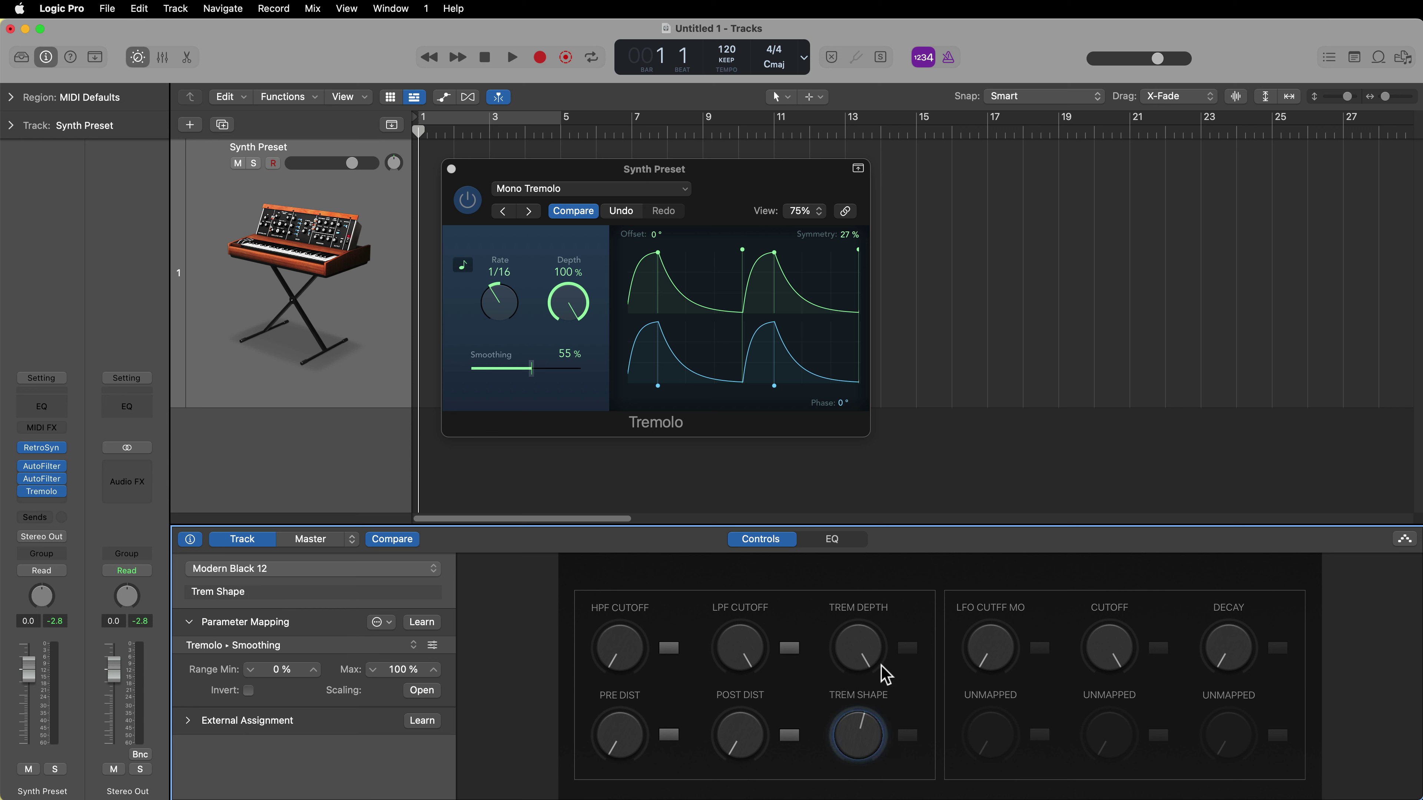
- Learn-map the switch beside the Trem Depth knob to Tremolo's bypass
{"action": "left_click", "coordinate": [907, 650]}
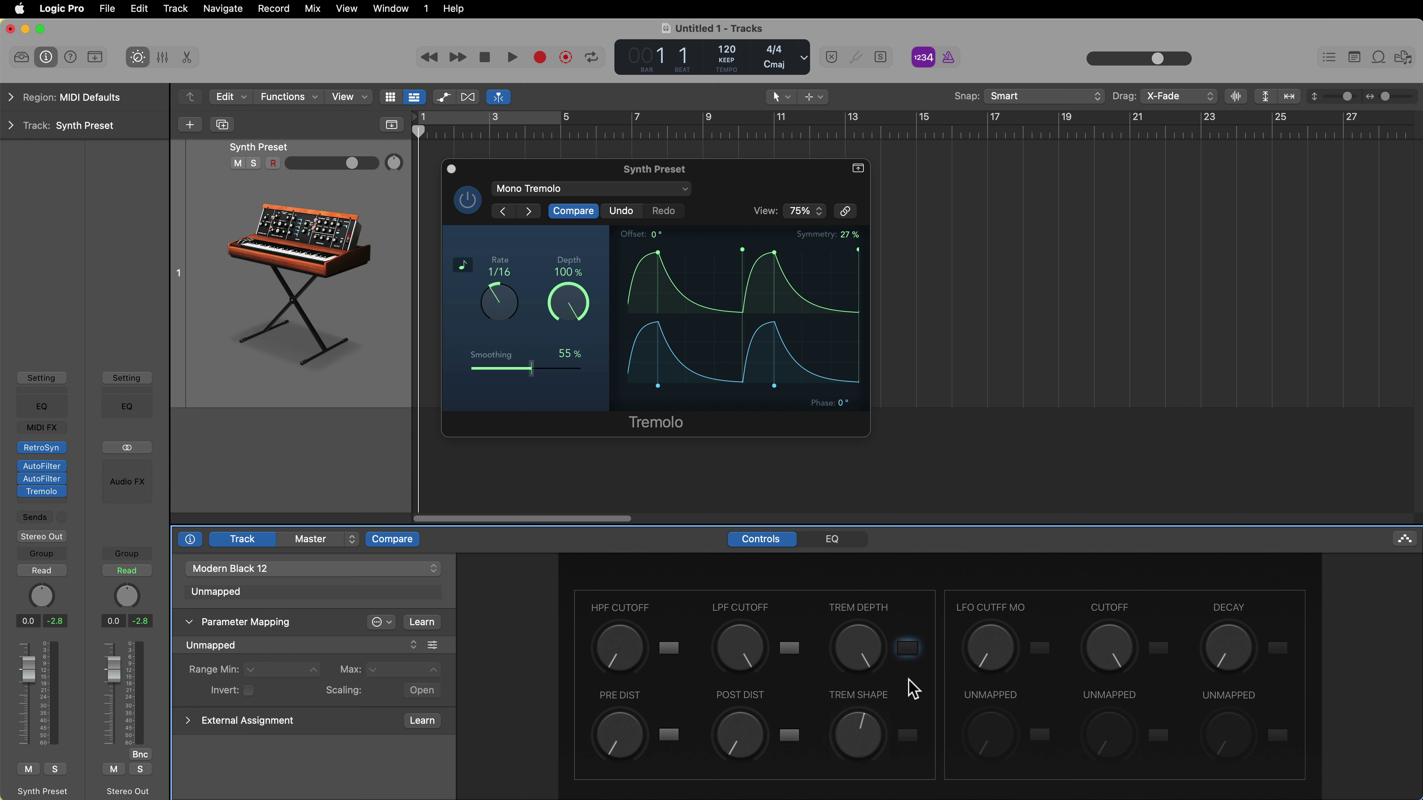
{"action": "left_click", "coordinate": [422, 622]}
{"action": "left_click", "coordinate": [467, 202]}
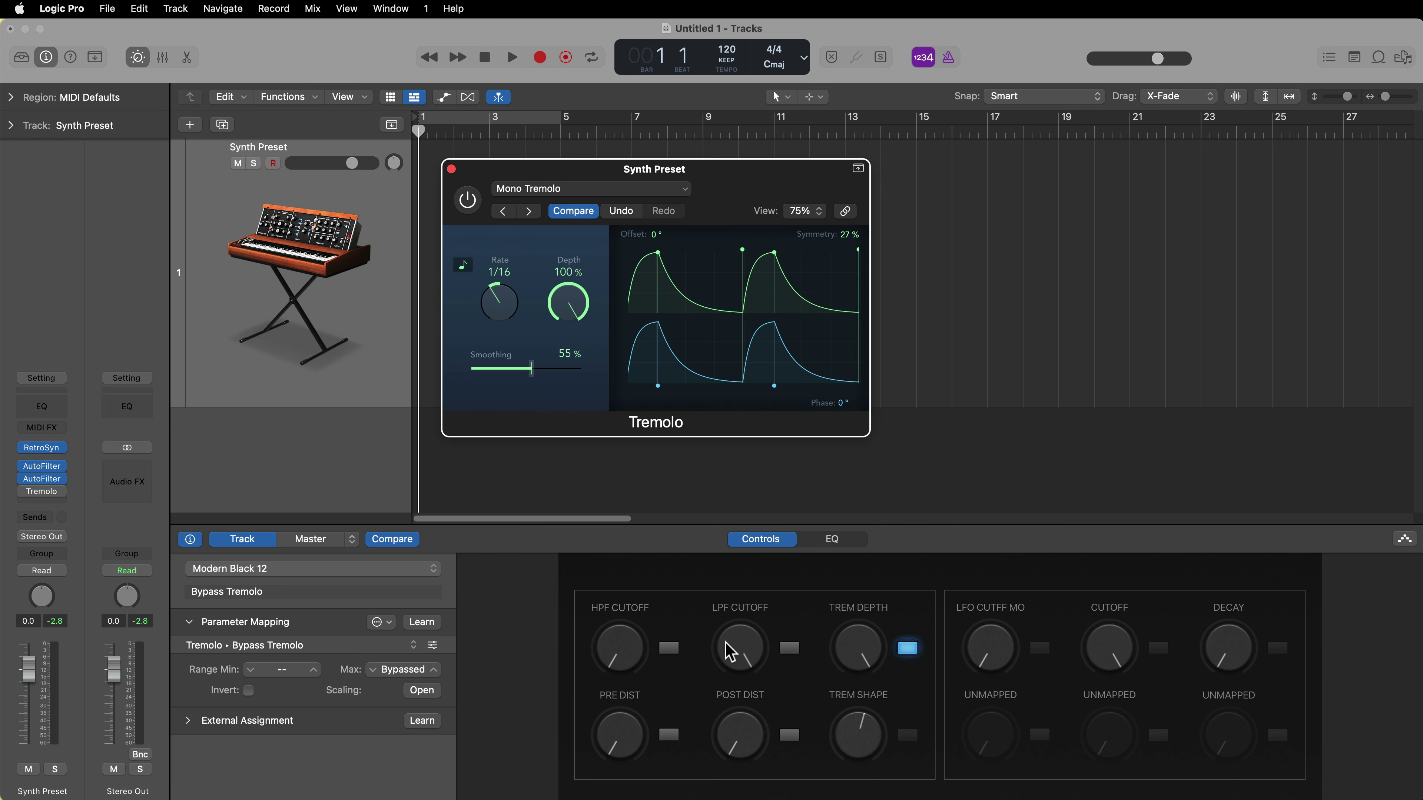
- Toggle the switch beside Trem Depth repeatedly to compare its lit state with Tremolo's power state
{"action": "left_click", "coordinate": [908, 650]}
{"action": "left_click", "coordinate": [913, 651]}
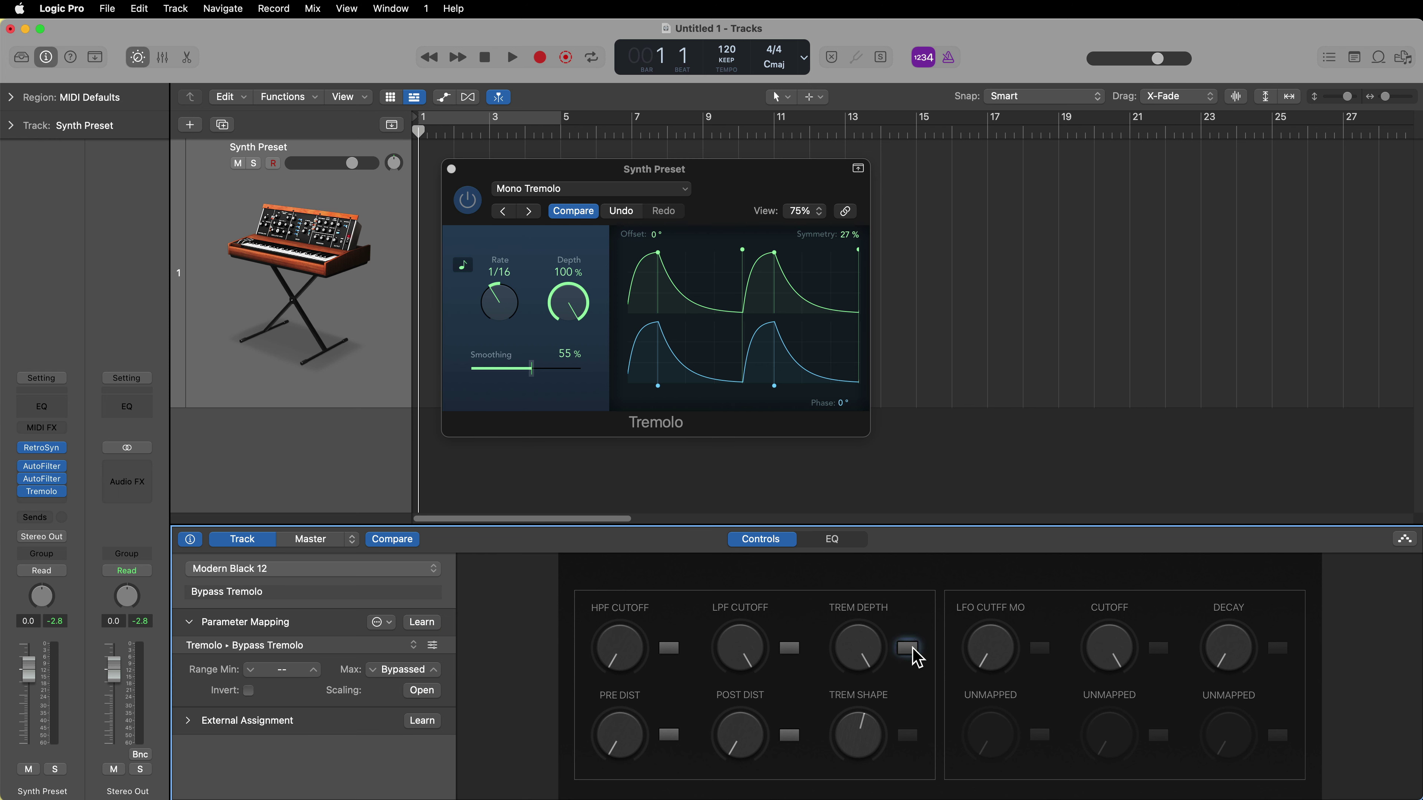
{"action": "left_click", "coordinate": [914, 651]}
{"action": "left_click", "coordinate": [914, 652]}
{"action": "left_click", "coordinate": [916, 654]}
{"action": "left_click", "coordinate": [918, 658]}
{"action": "left_click", "coordinate": [915, 657]}
{"action": "left_click", "coordinate": [913, 659]}
{"action": "left_click", "coordinate": [908, 649]}
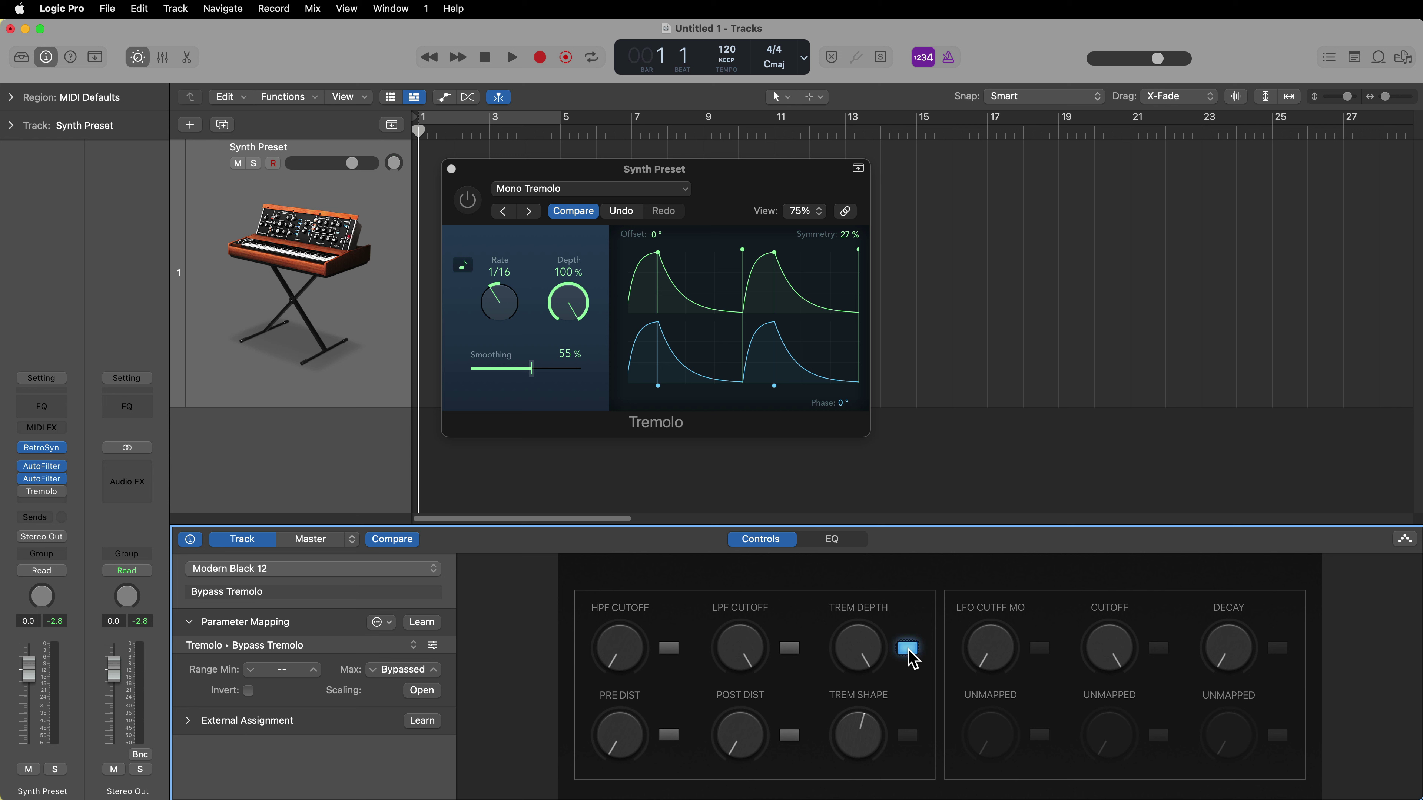
{"action": "left_click", "coordinate": [910, 653]}
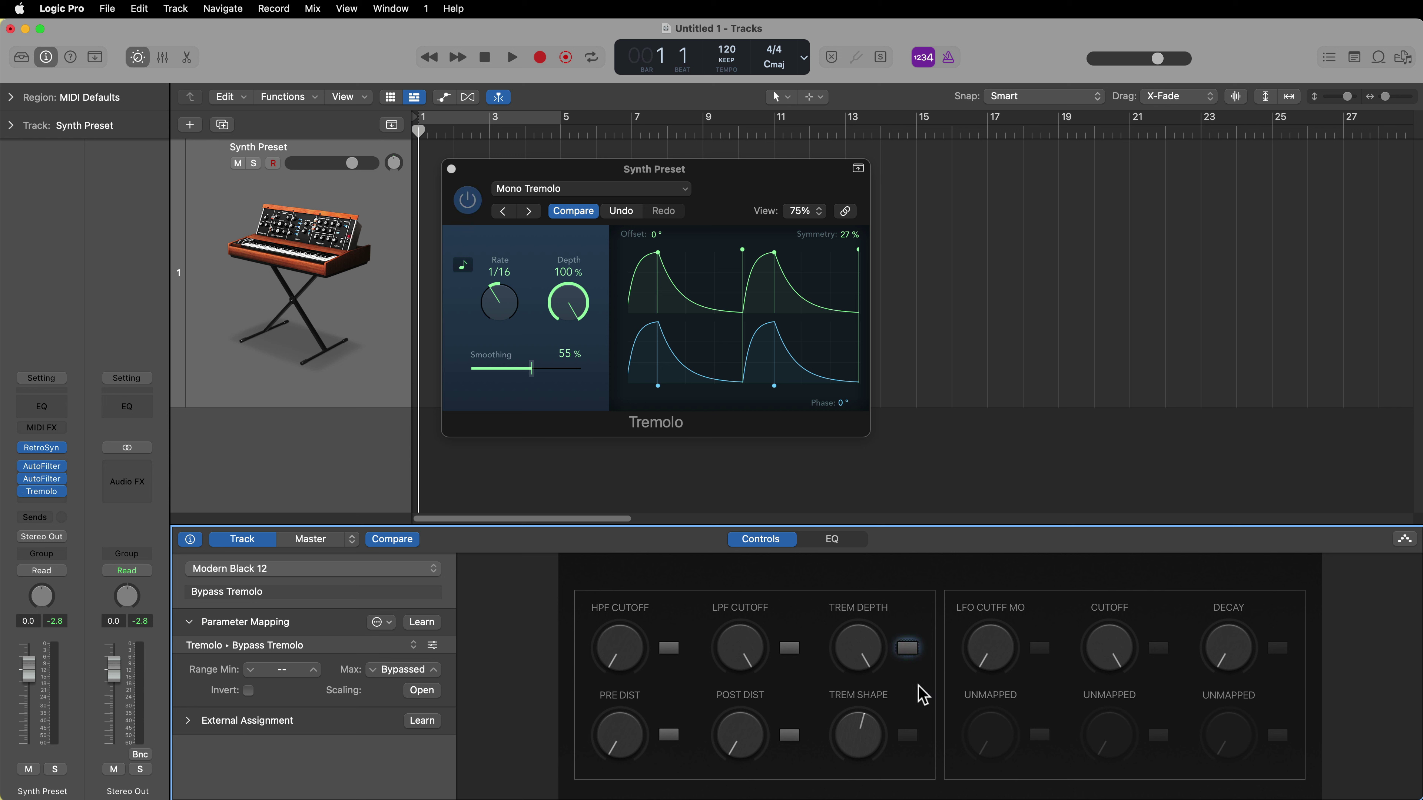
{"action": "left_click", "coordinate": [908, 655]}
{"action": "left_click", "coordinate": [908, 654]}
{"action": "left_click", "coordinate": [909, 654]}
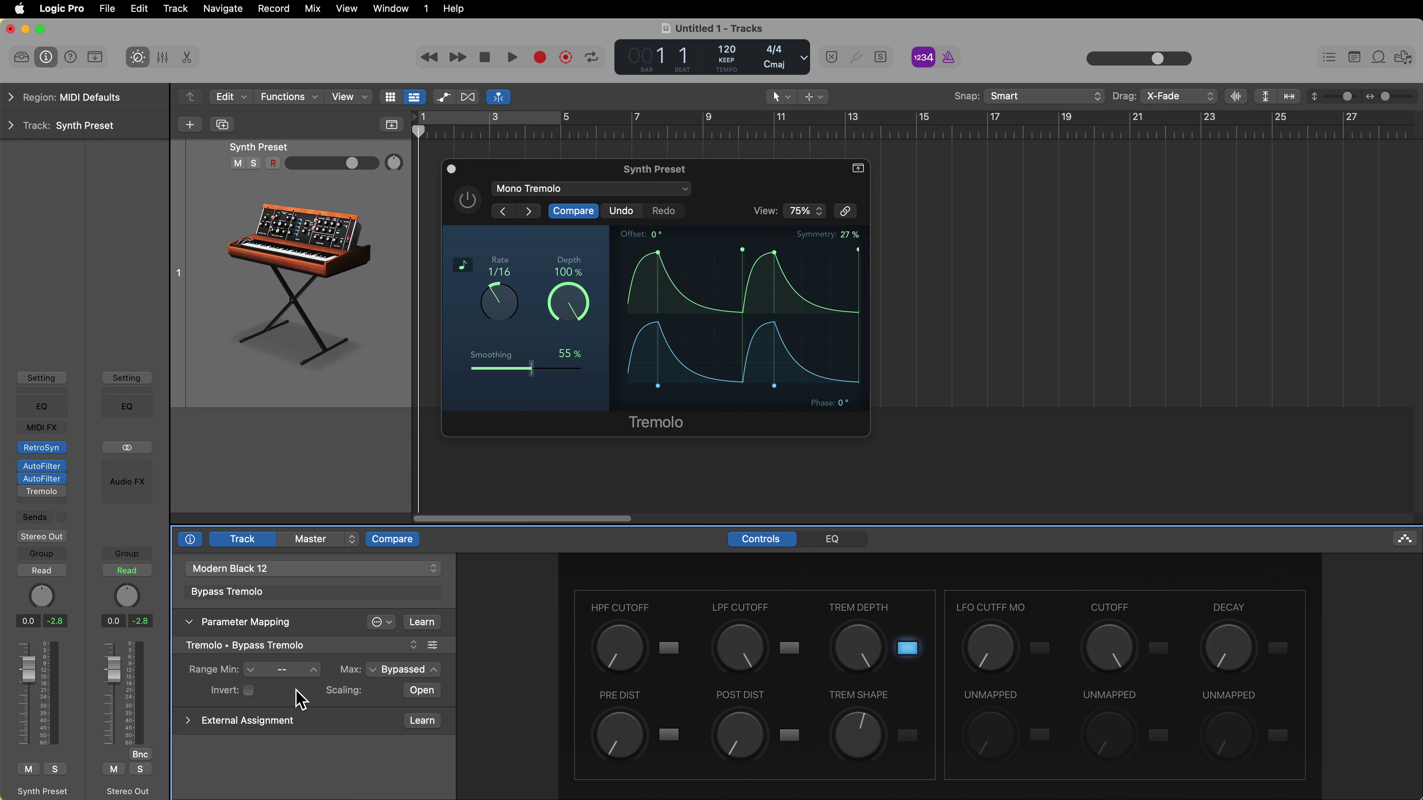
- Invert the Bypass Tremolo mapping and test its switch on and off
{"action": "left_click", "coordinate": [249, 690]}
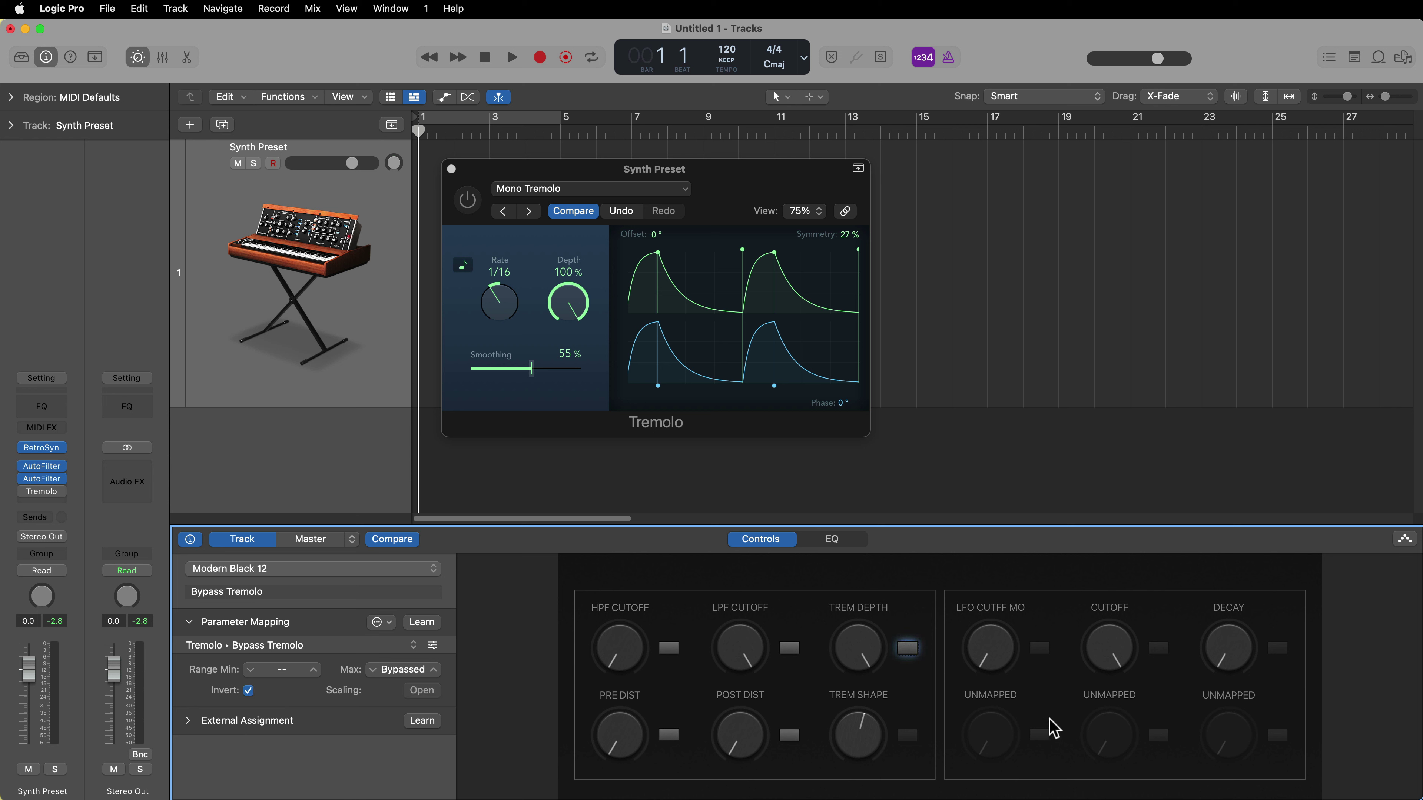
{"action": "left_click", "coordinate": [907, 649]}
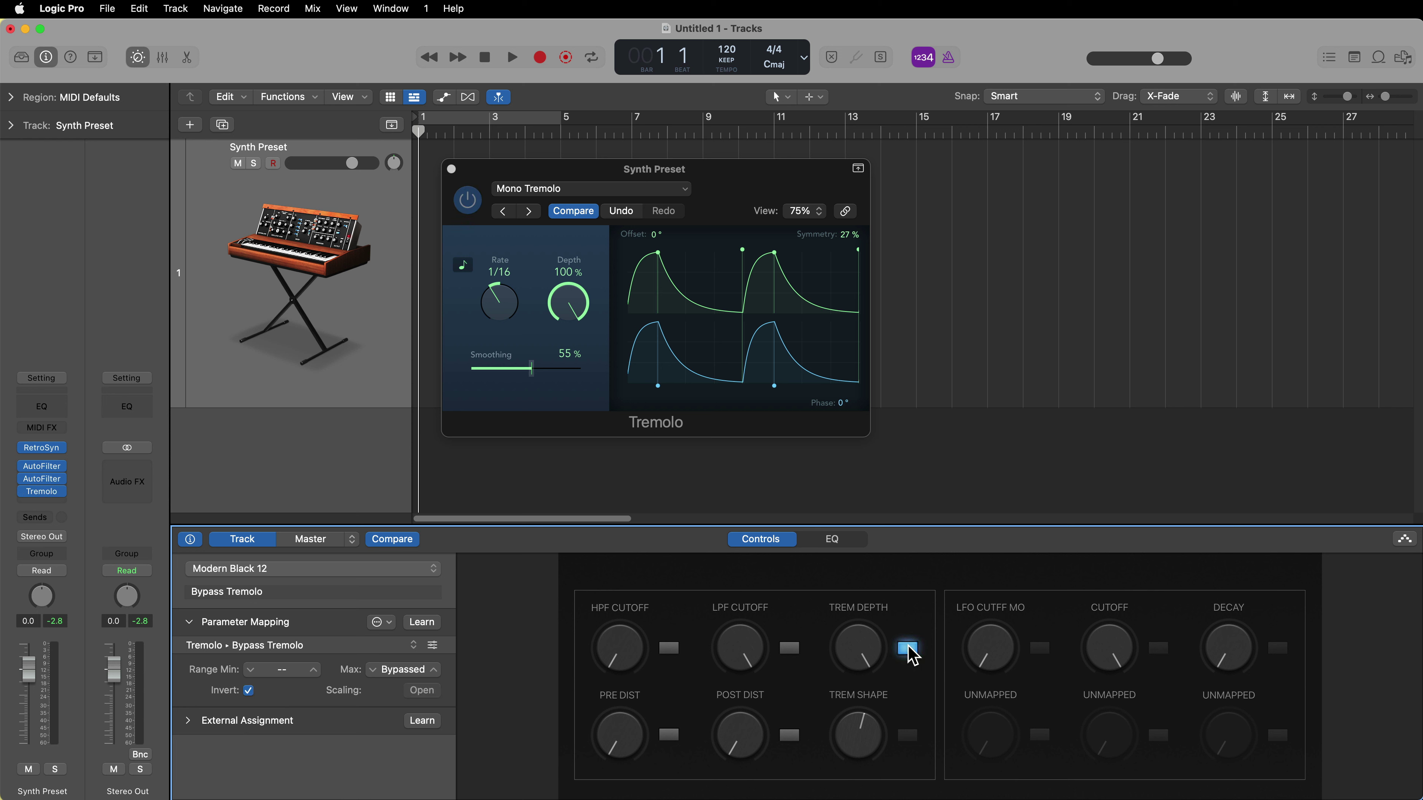
{"action": "left_click", "coordinate": [908, 649]}
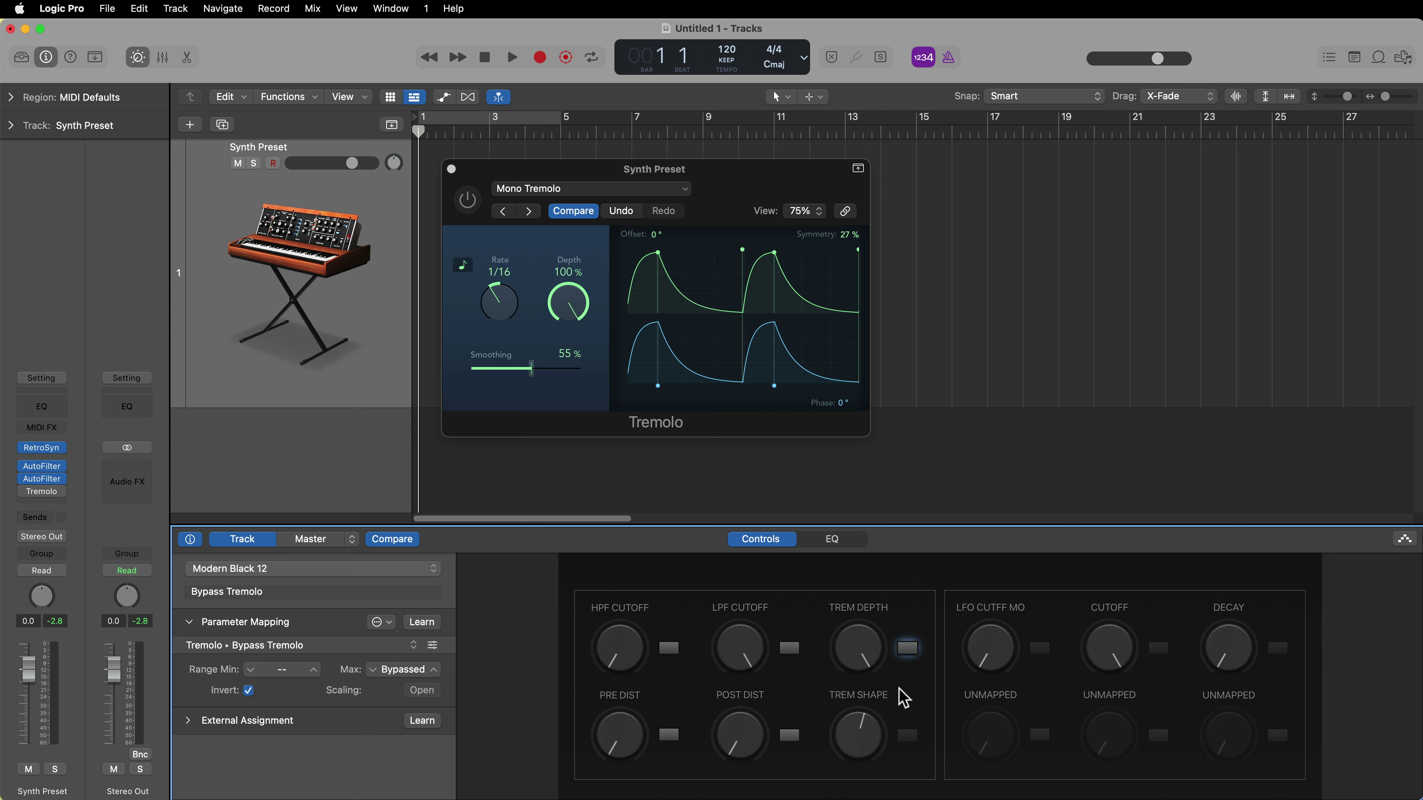
- Close the Tremolo window and sweep the Trem Shape and Trem Depth knobs, lowering Trem Shape to 0 %
{"action": "left_click", "coordinate": [451, 168]}
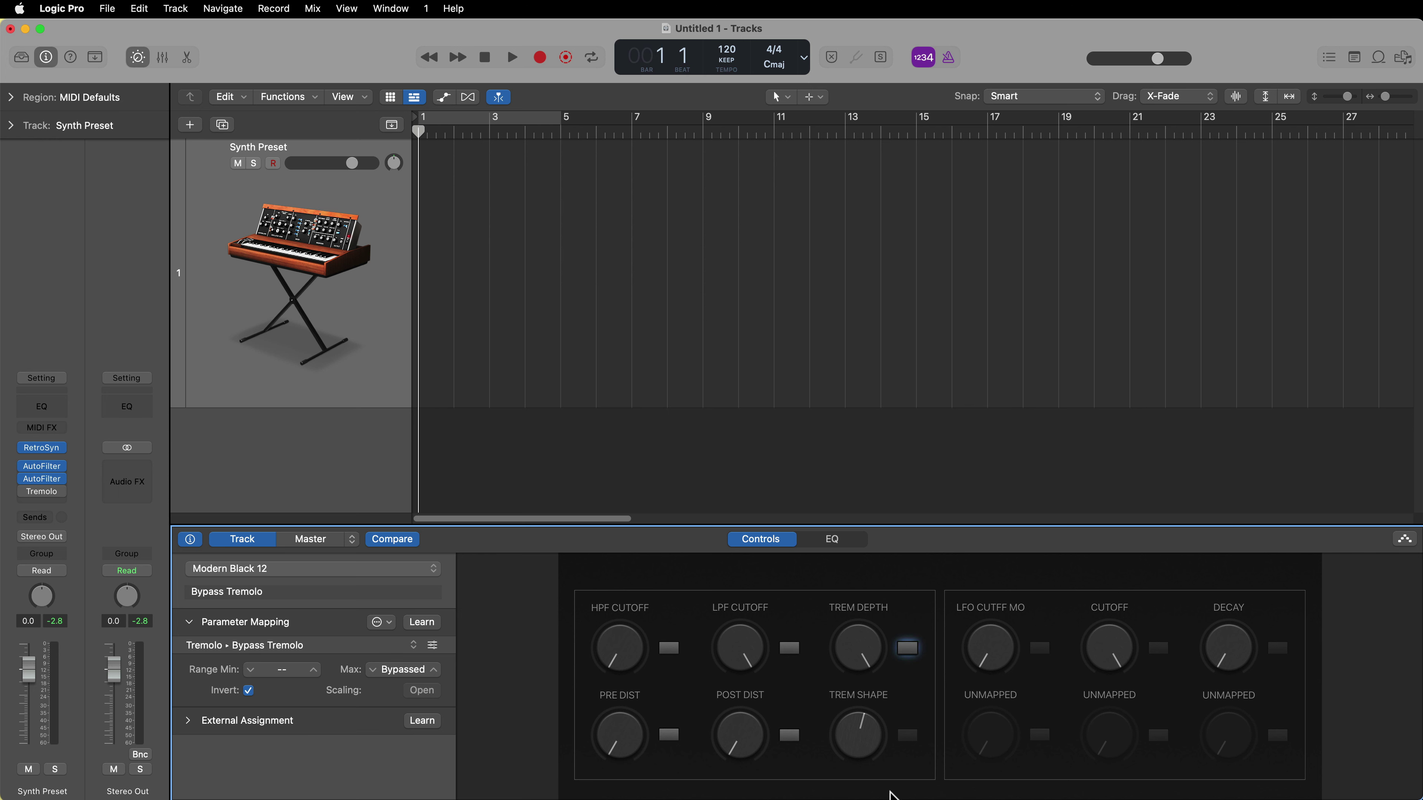
{"action": "left_click_drag", "start_coordinate": [870, 729], "coordinate": [859, 745]}
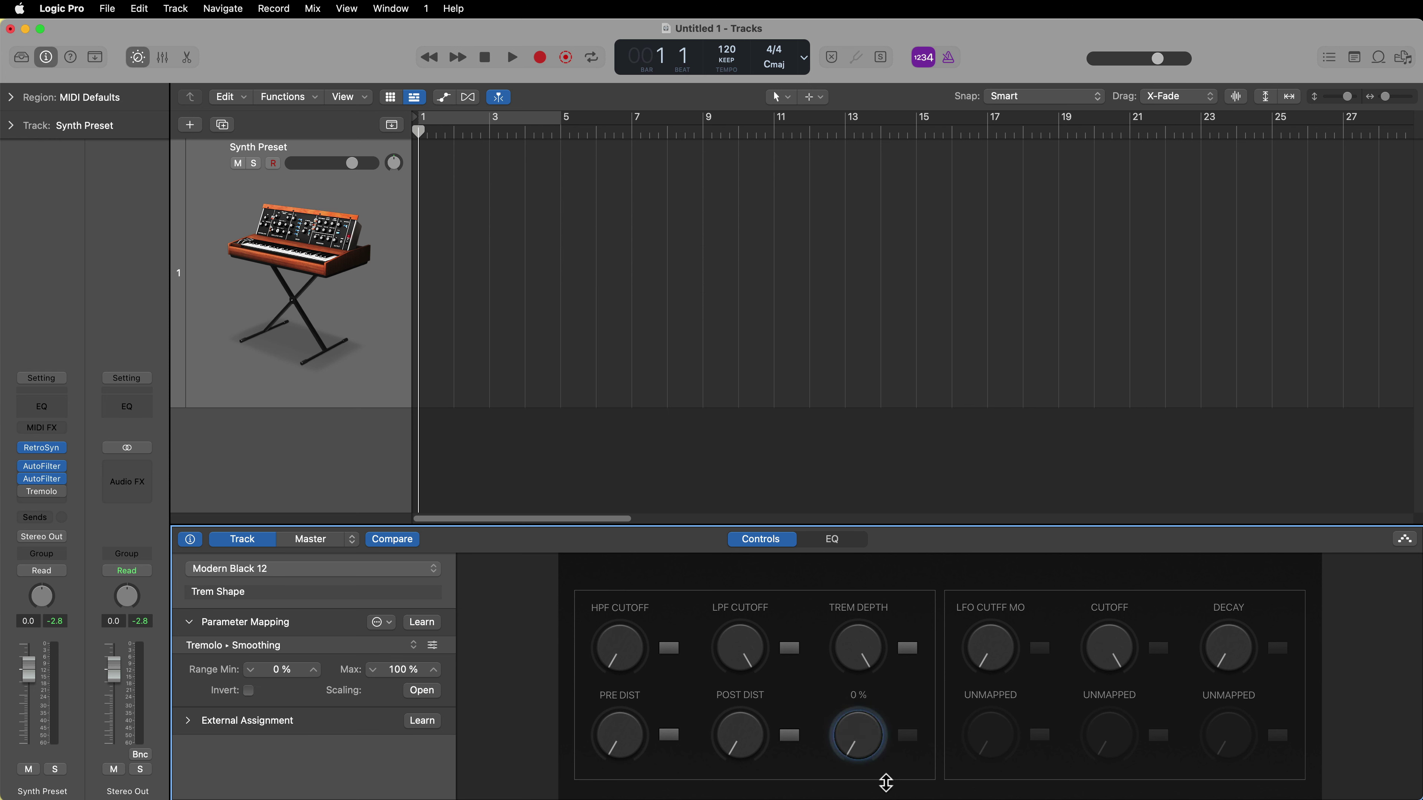
{"action": "left_click_drag", "start_coordinate": [858, 650], "coordinate": [857, 723]}
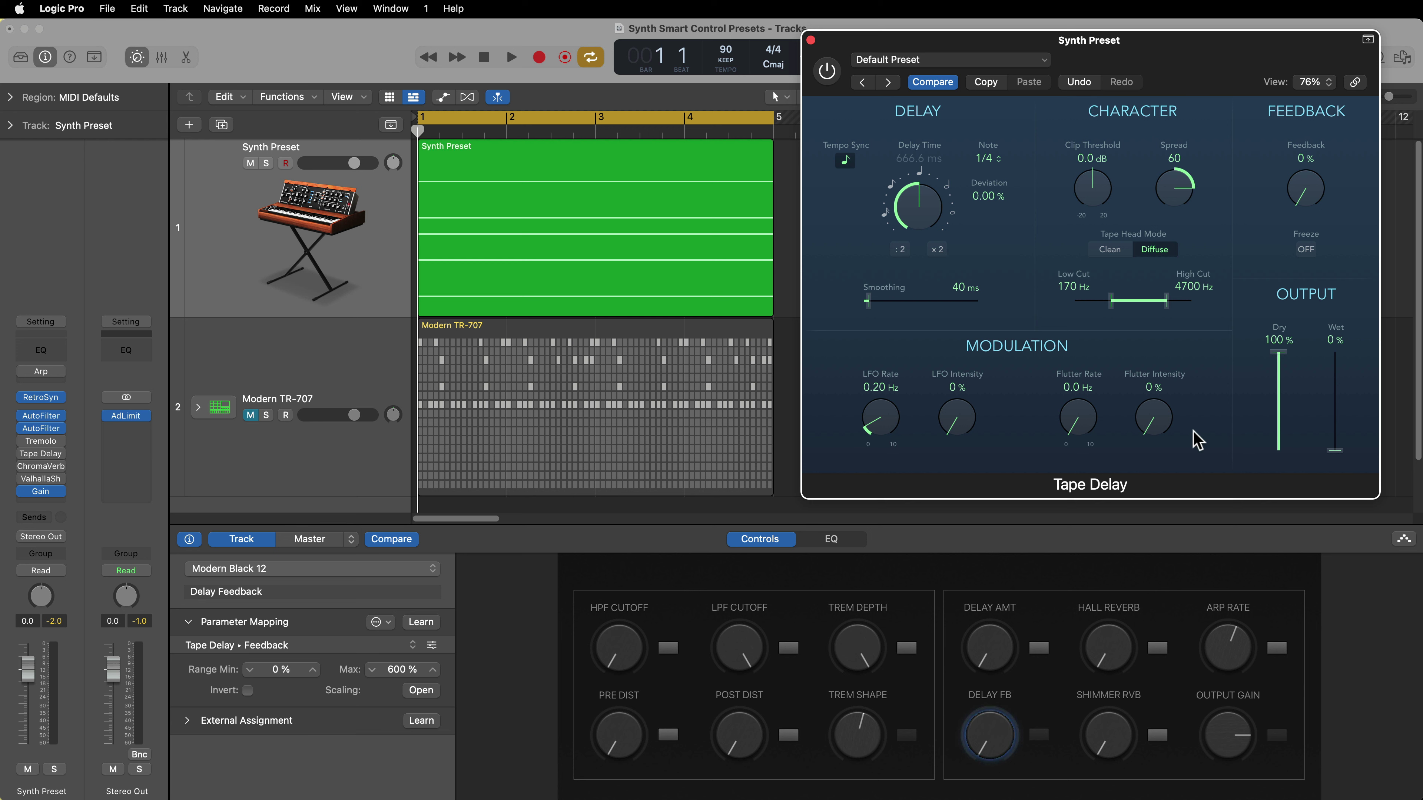
- Switch Tape Delay on, try out the Delay Amt and Delay FB knobs, and switch the delay off again
{"action": "left_click", "coordinate": [1038, 650]}
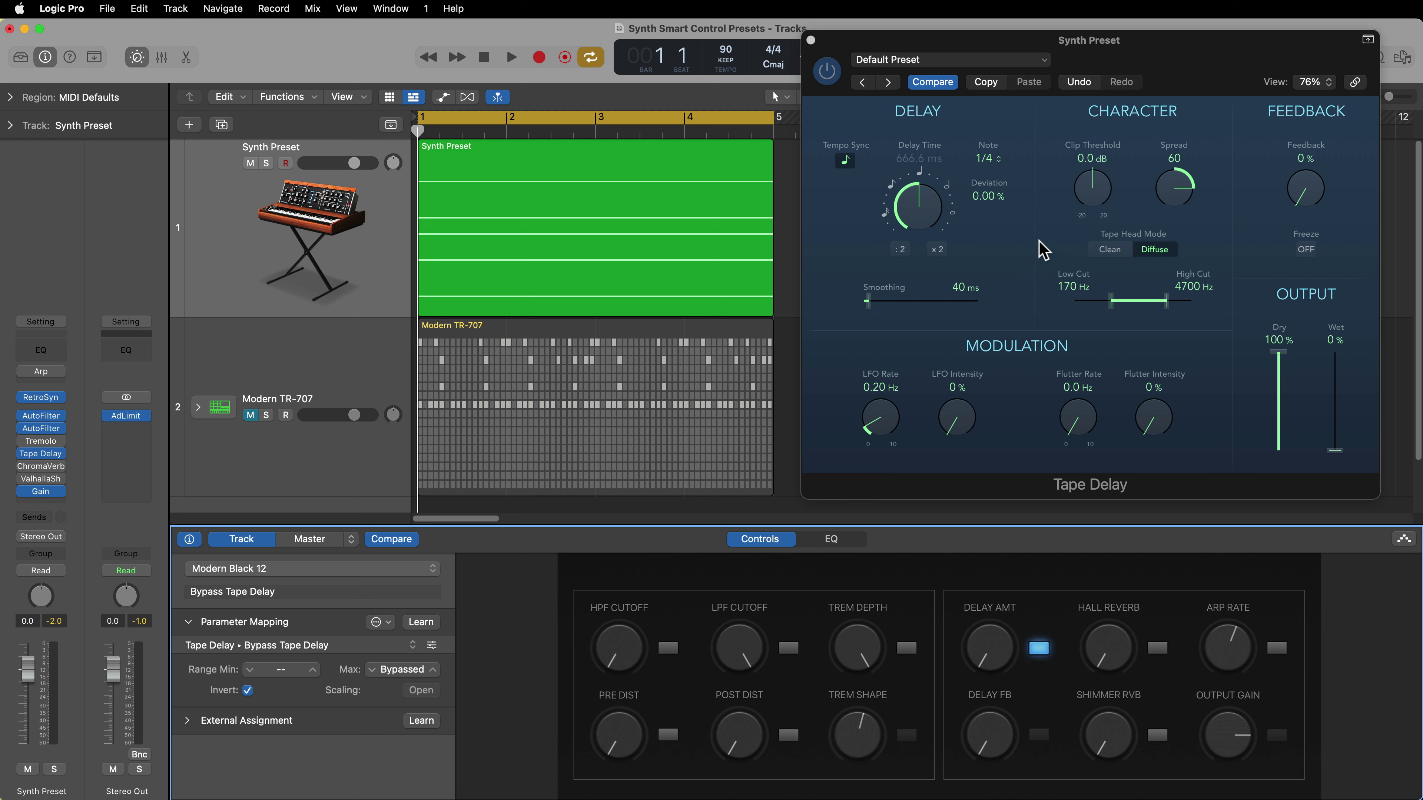
{"action": "left_click", "coordinate": [1001, 664]}
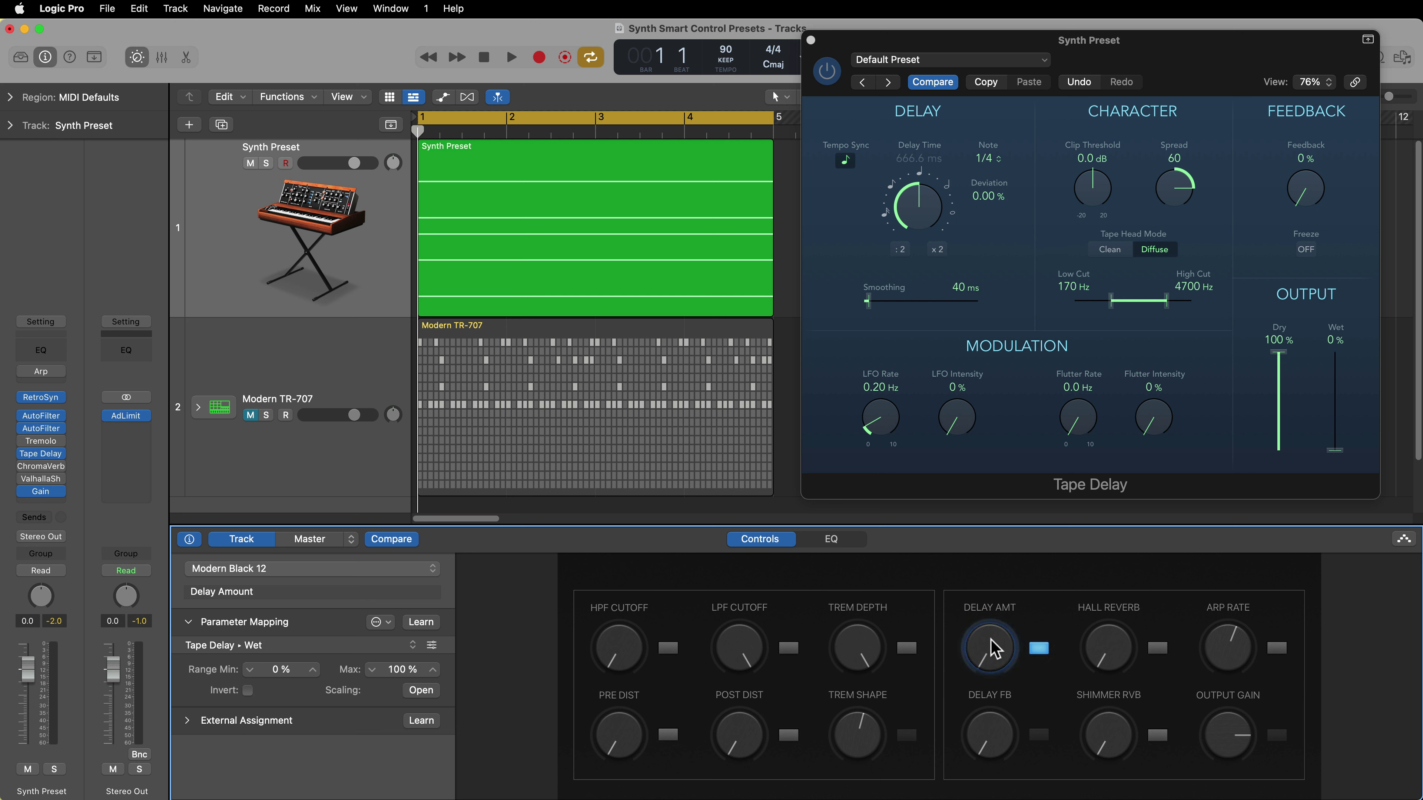
{"action": "left_click_drag", "start_coordinate": [990, 640], "coordinate": [994, 740]}
{"action": "left_click", "coordinate": [996, 748]}
{"action": "left_click_drag", "start_coordinate": [1016, 655], "coordinate": [1047, 723]}
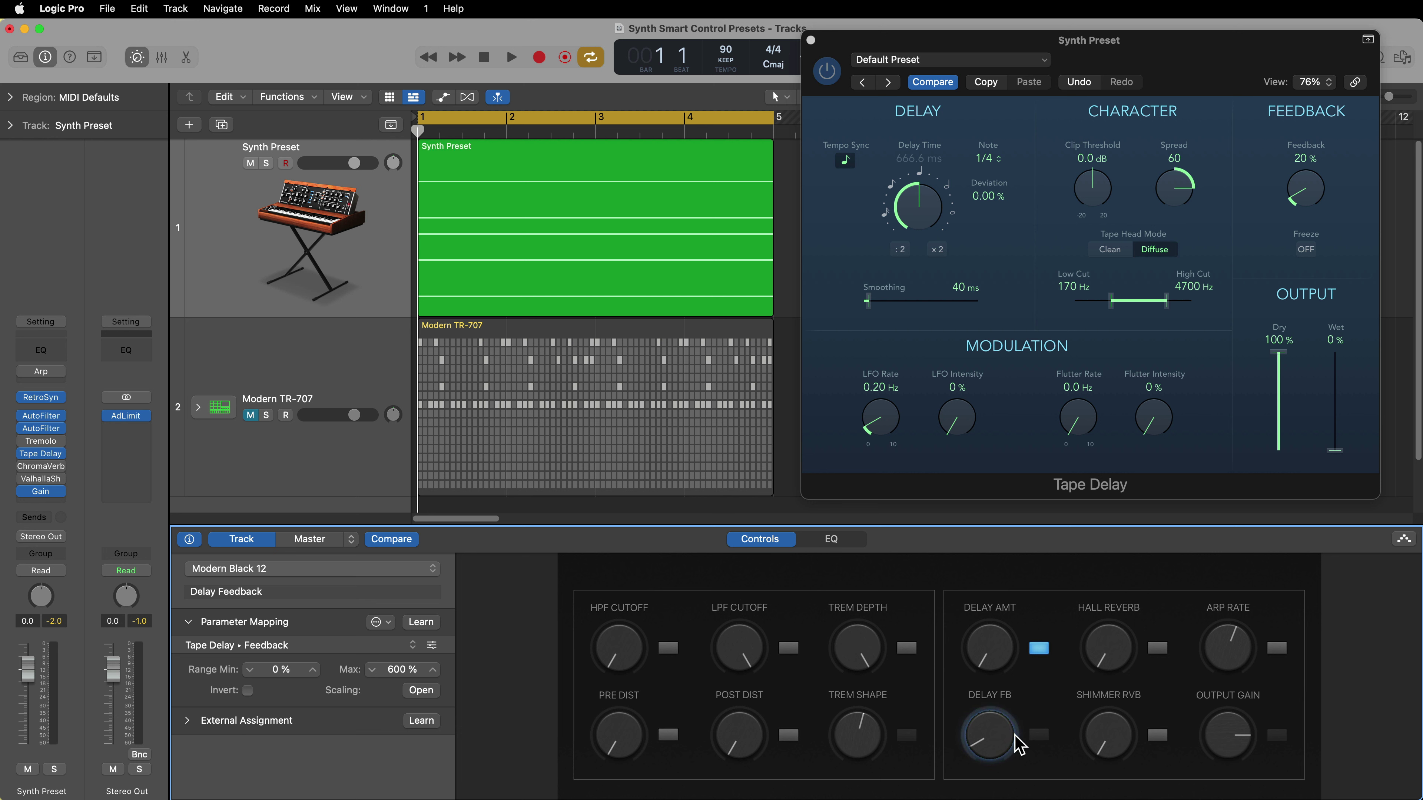
{"action": "left_click_drag", "start_coordinate": [994, 741], "coordinate": [1058, 658]}
{"action": "left_click", "coordinate": [1045, 655]}
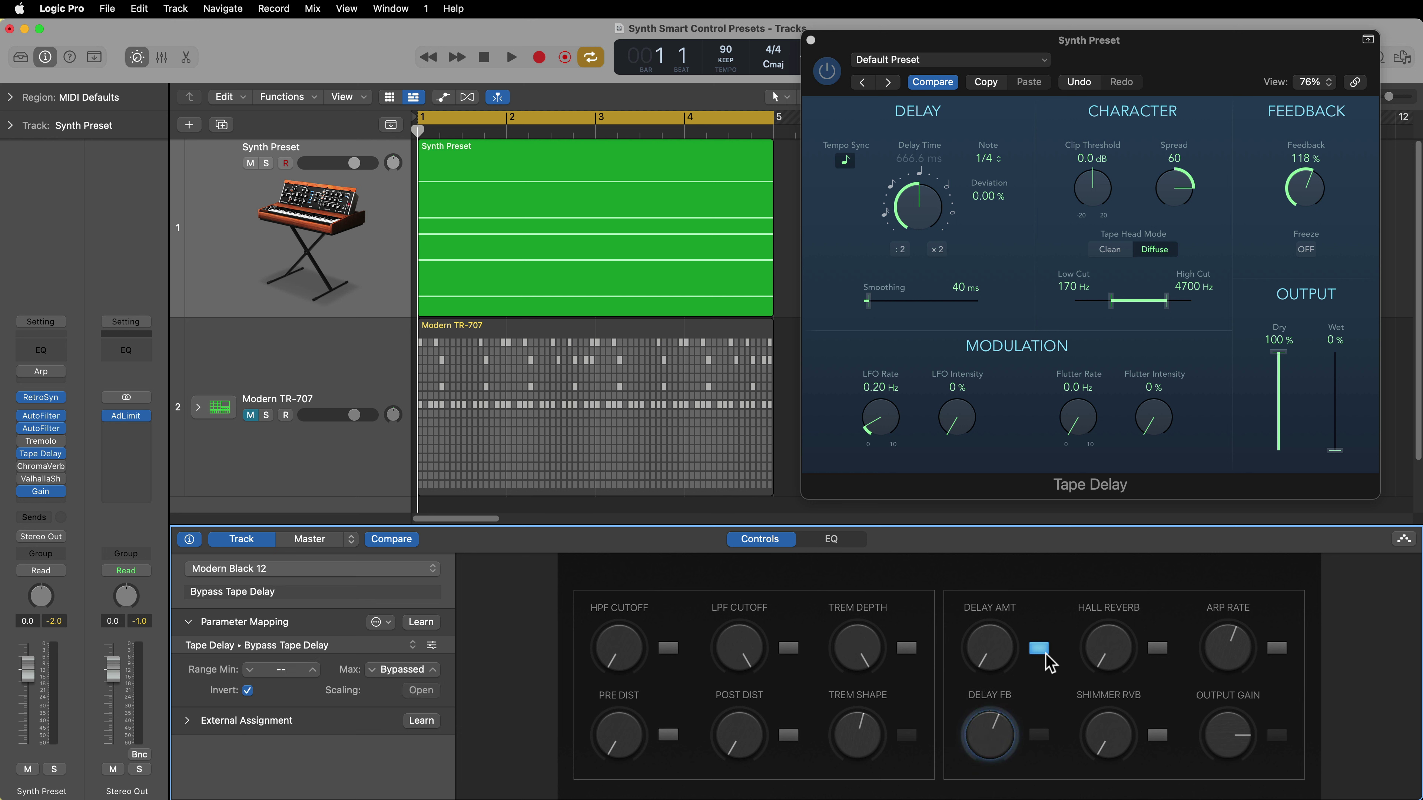
- Limit the Delay Feedback mapping's range maximum to 126 % and close the Tape Delay window
{"action": "left_click", "coordinate": [1006, 734]}
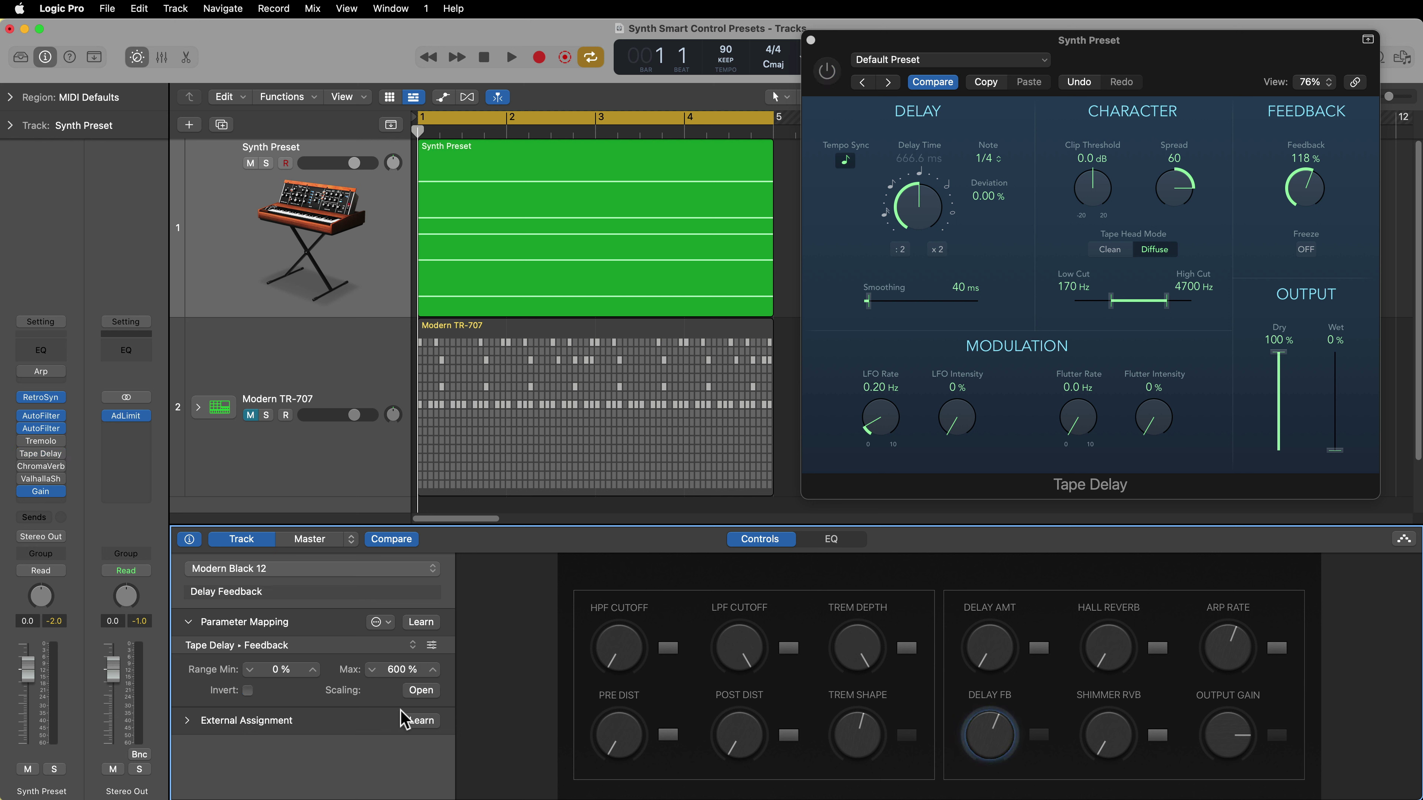
{"action": "left_click_drag", "start_coordinate": [980, 735], "coordinate": [727, 684]}
{"action": "left_click", "coordinate": [392, 670]}
{"action": "type", "text": "12"}
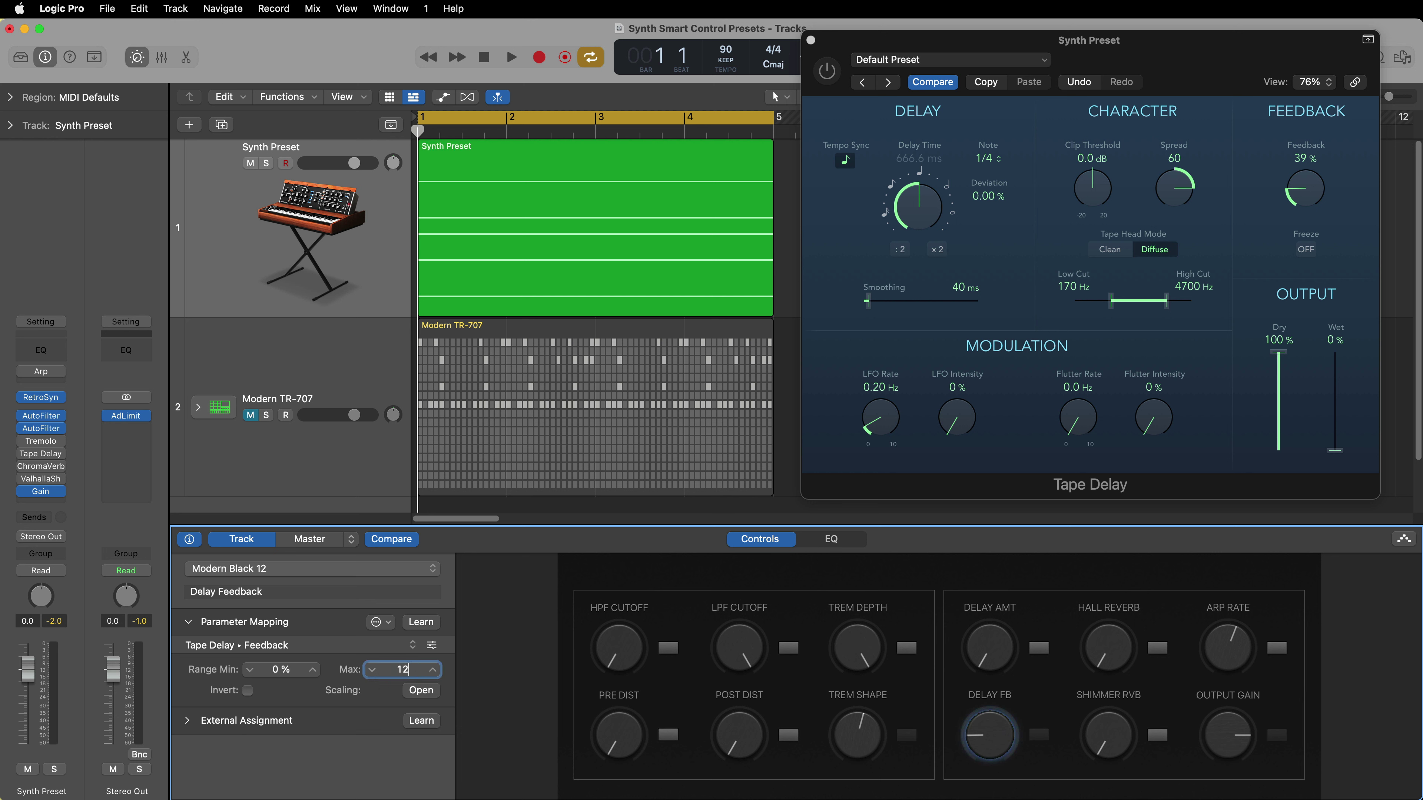
{"action": "type", "text": "5"}
{"action": "key", "text": "Return"}
{"action": "left_click", "coordinate": [810, 41]}
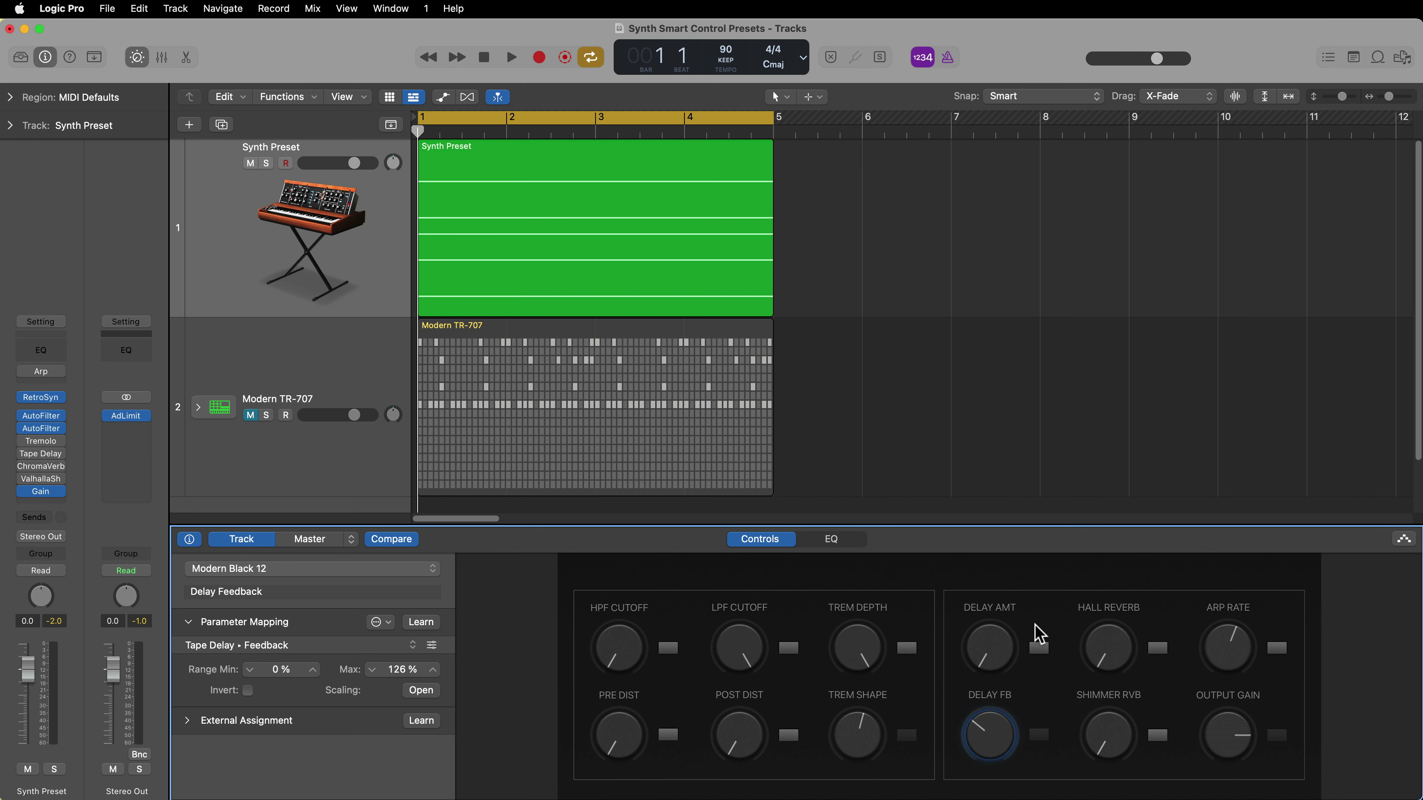
- Sweep the Delay FB knob through its limited range and return it to 0 %
{"action": "left_click_drag", "start_coordinate": [990, 740], "coordinate": [998, 655]}
{"action": "left_click_drag", "start_coordinate": [1031, 588], "coordinate": [1012, 685]}
{"action": "left_click_drag", "start_coordinate": [1010, 757], "coordinate": [990, 795]}
{"action": "left_click_drag", "start_coordinate": [1016, 723], "coordinate": [1071, 577]}
{"action": "left_click_drag", "start_coordinate": [1048, 722], "coordinate": [1048, 792]}
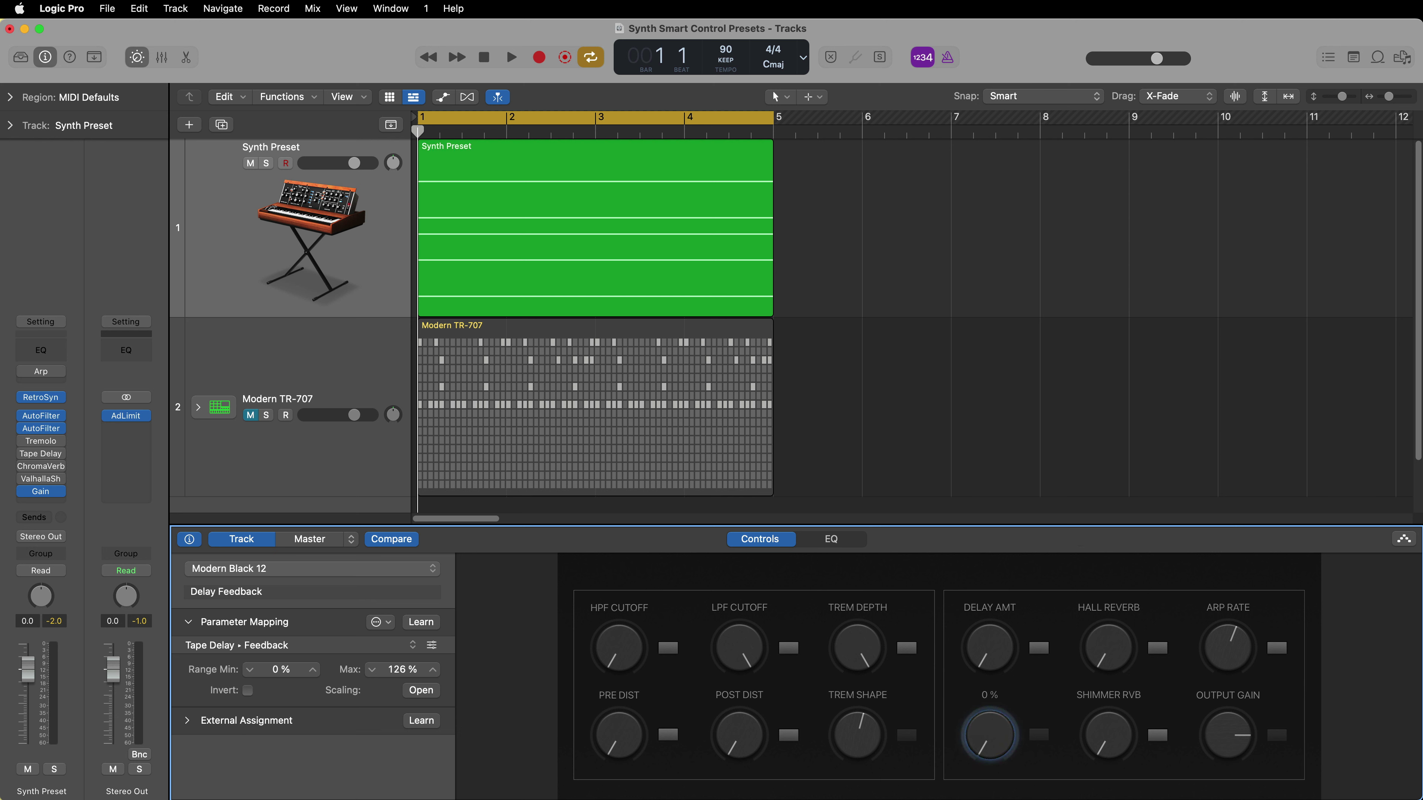
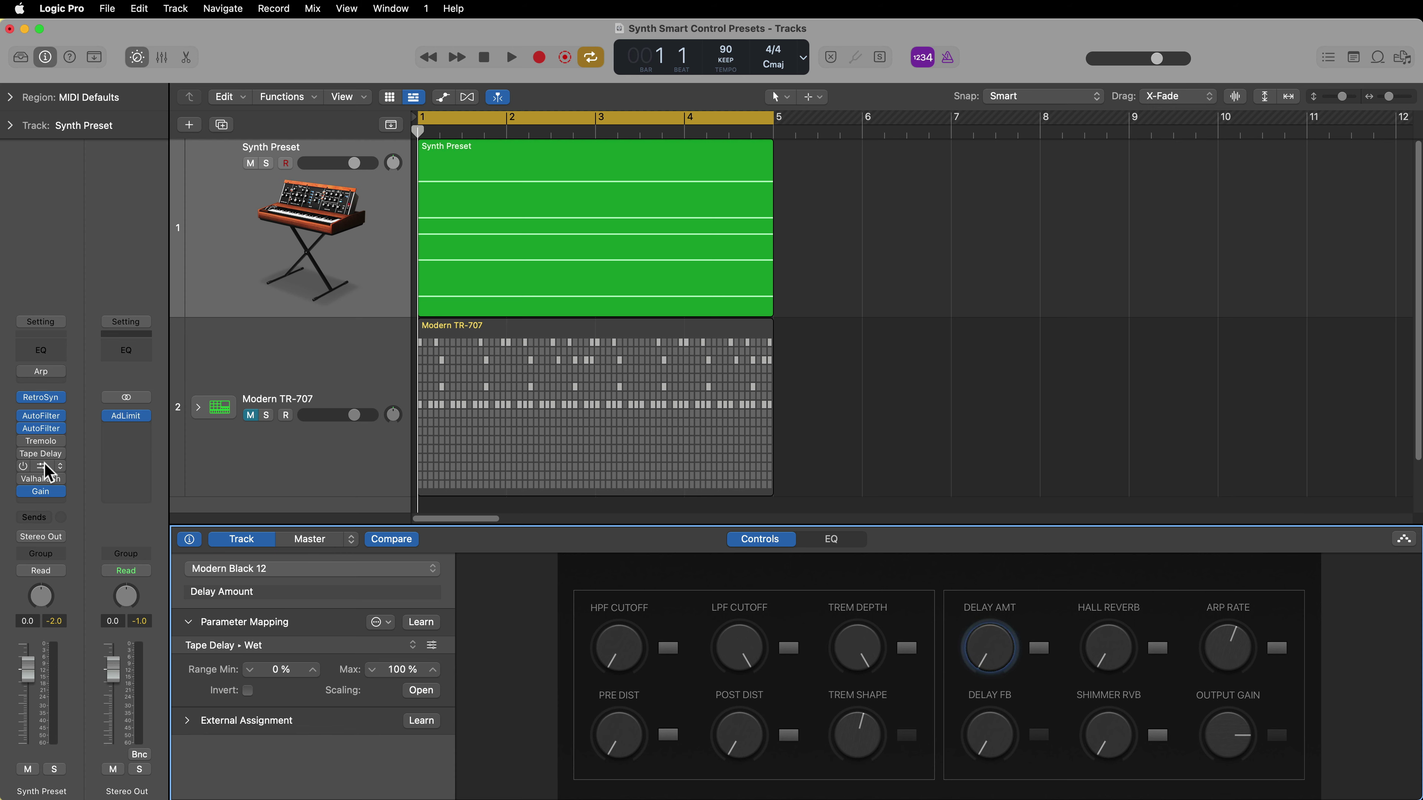
- Open ChromaVerb, move its window clear of the Smart Controls, and switch the reverb on with the Hall Reverb switch
{"action": "left_click", "coordinate": [42, 465]}
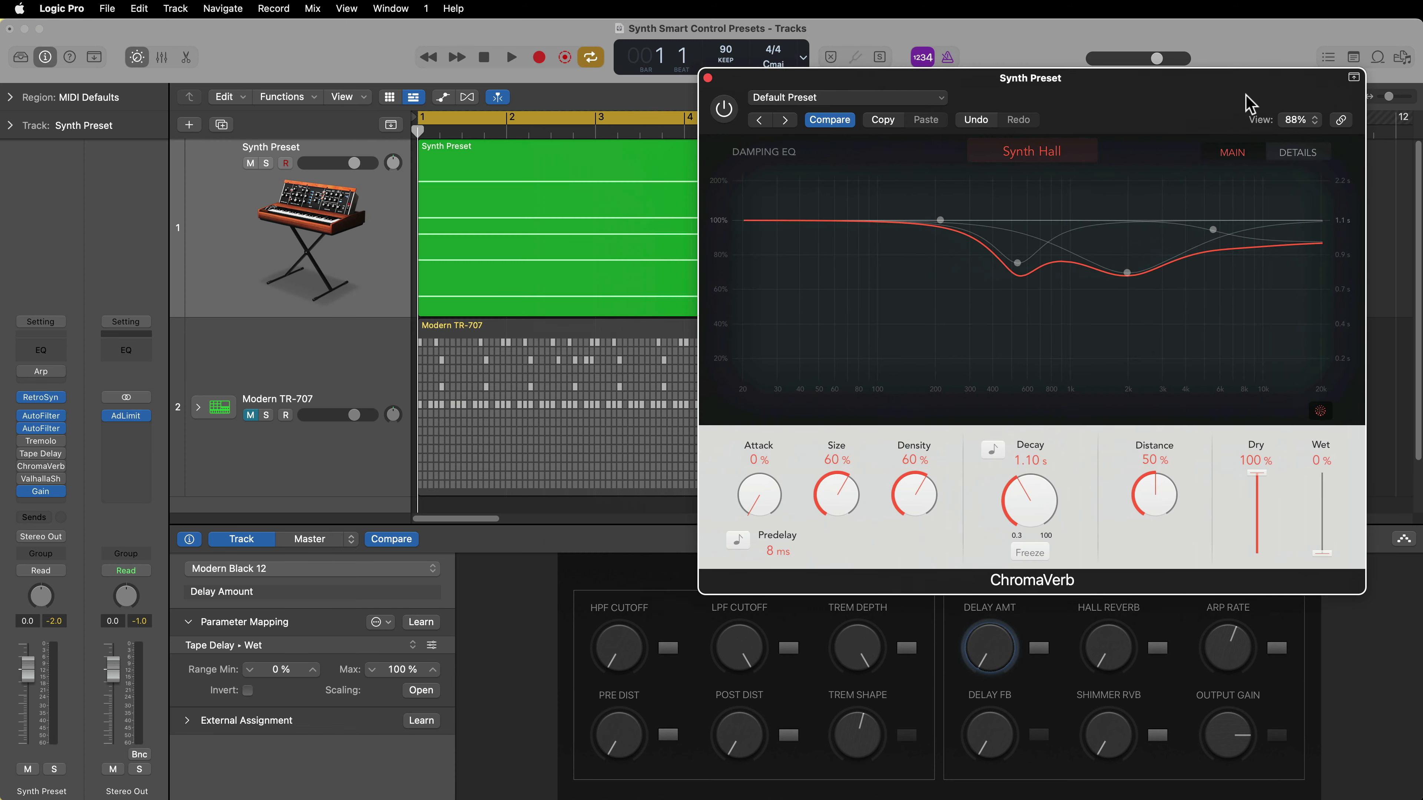
{"action": "left_click_drag", "start_coordinate": [1250, 104], "coordinate": [1281, 67]}
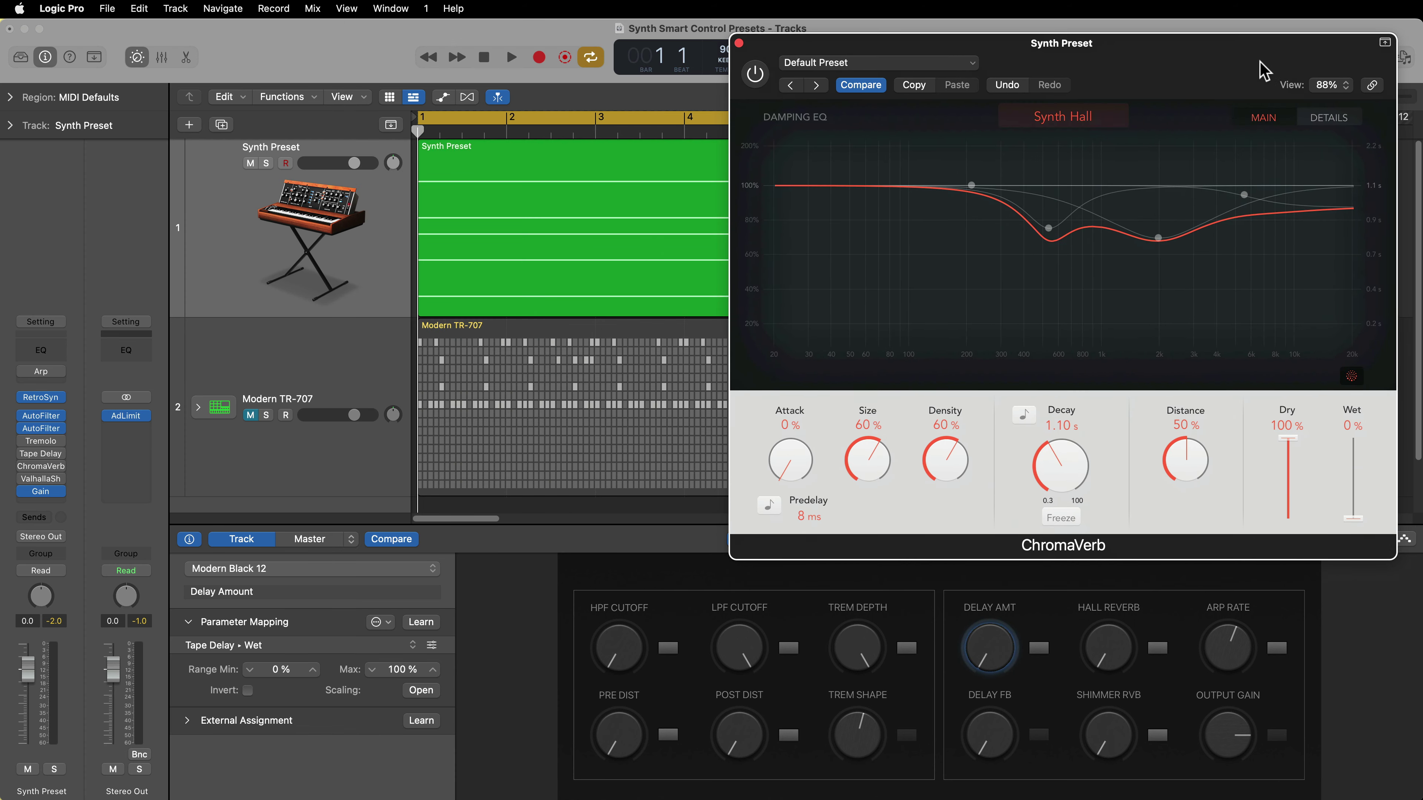
{"action": "left_click", "coordinate": [1157, 648]}
{"action": "left_click", "coordinate": [1159, 652]}
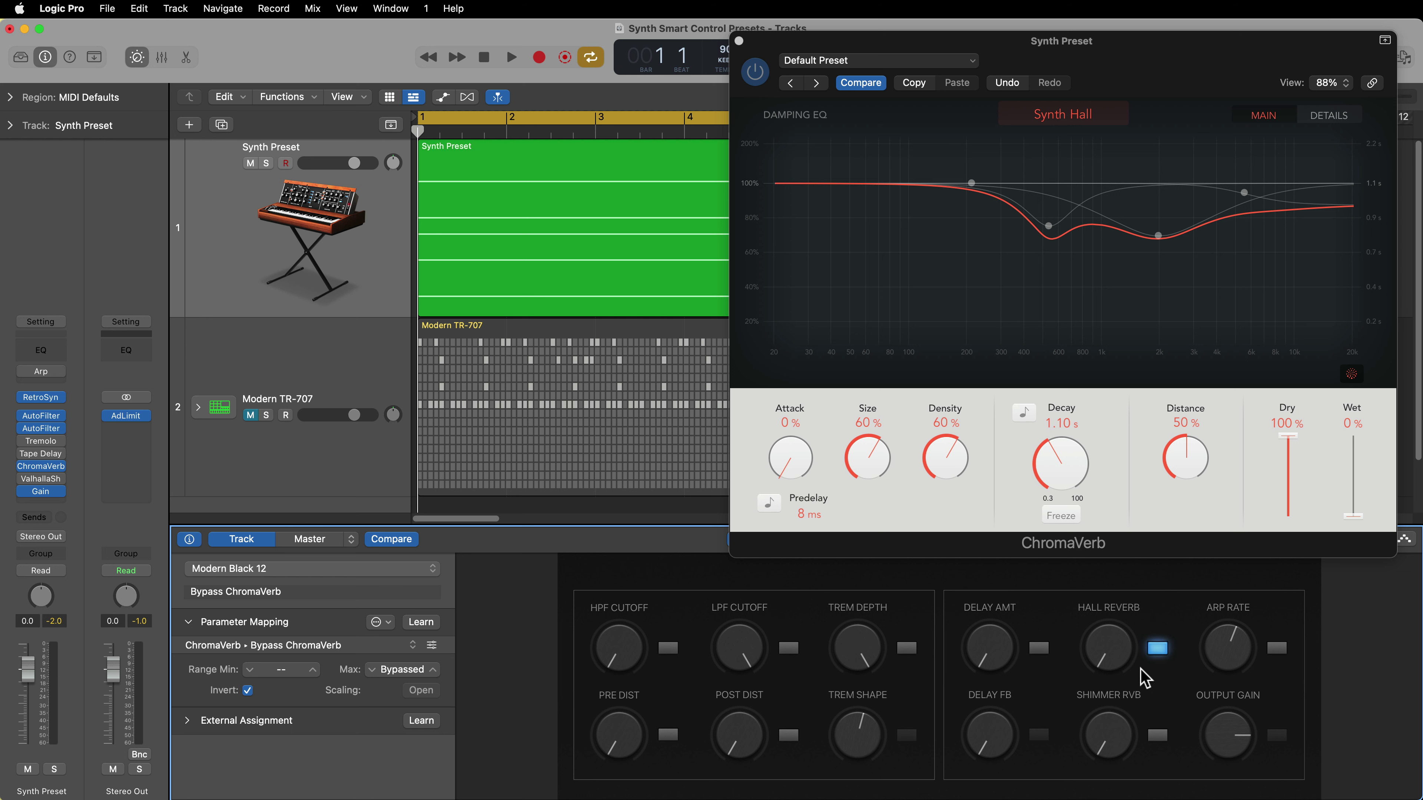
{"action": "left_click", "coordinate": [1159, 650]}
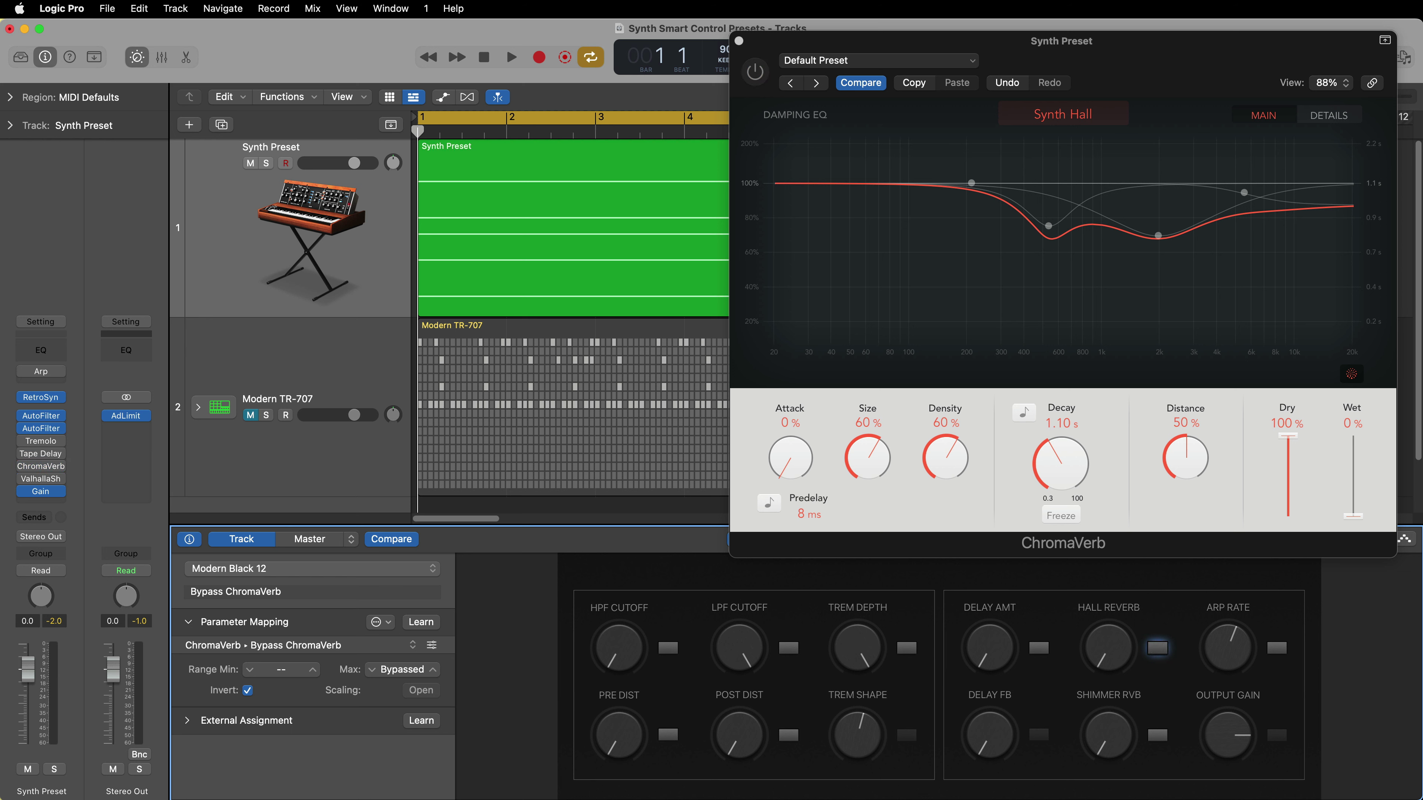
{"action": "left_click", "coordinate": [1159, 650]}
- Sweep the Hall Reverb knob to check its effect on ChromaVerb's Wet level, and try the Dry slider
{"action": "left_click_drag", "start_coordinate": [1128, 661], "coordinate": [1227, 720]}
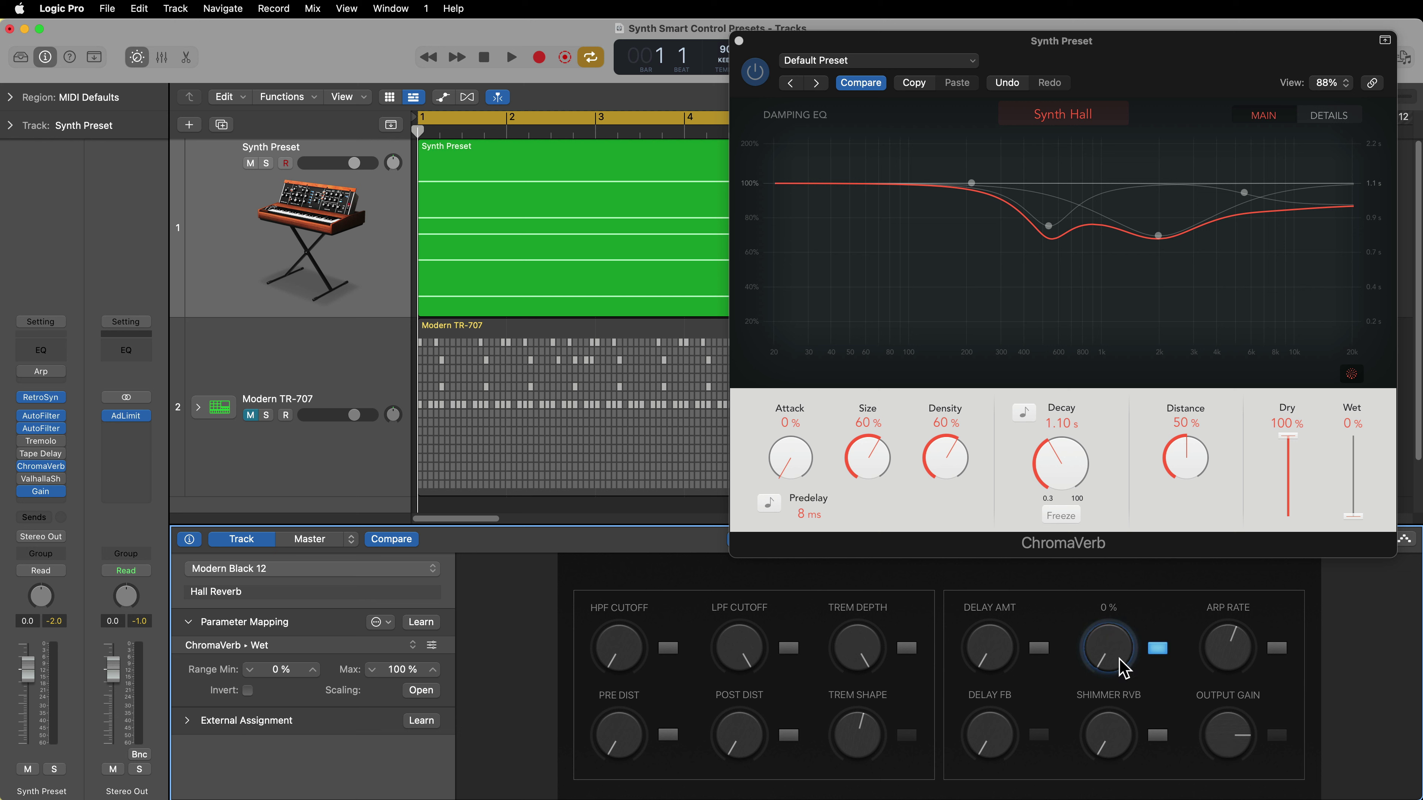
{"action": "left_click_drag", "start_coordinate": [1123, 668], "coordinate": [1158, 655]}
{"action": "mouse_move", "coordinate": [1283, 445]}
{"action": "left_mouse_down"}
{"action": "mouse_move", "coordinate": [1303, 476]}
{"action": "mouse_move", "coordinate": [1293, 433]}
{"action": "left_mouse_up"}
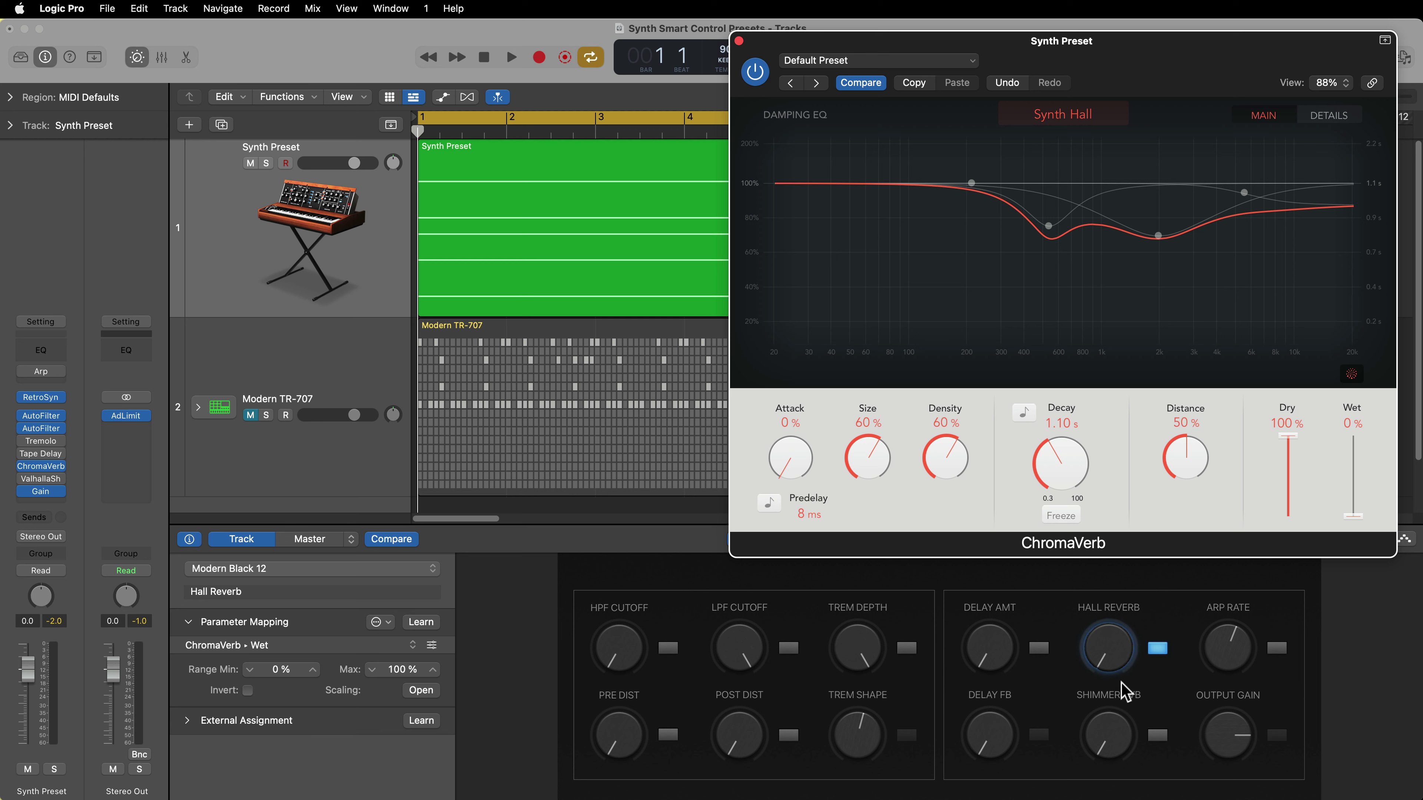
- Add a second mapping to the Hall Reverb knob and learn-map it to ChromaVerb's Dry level
{"action": "left_click", "coordinate": [1118, 664]}
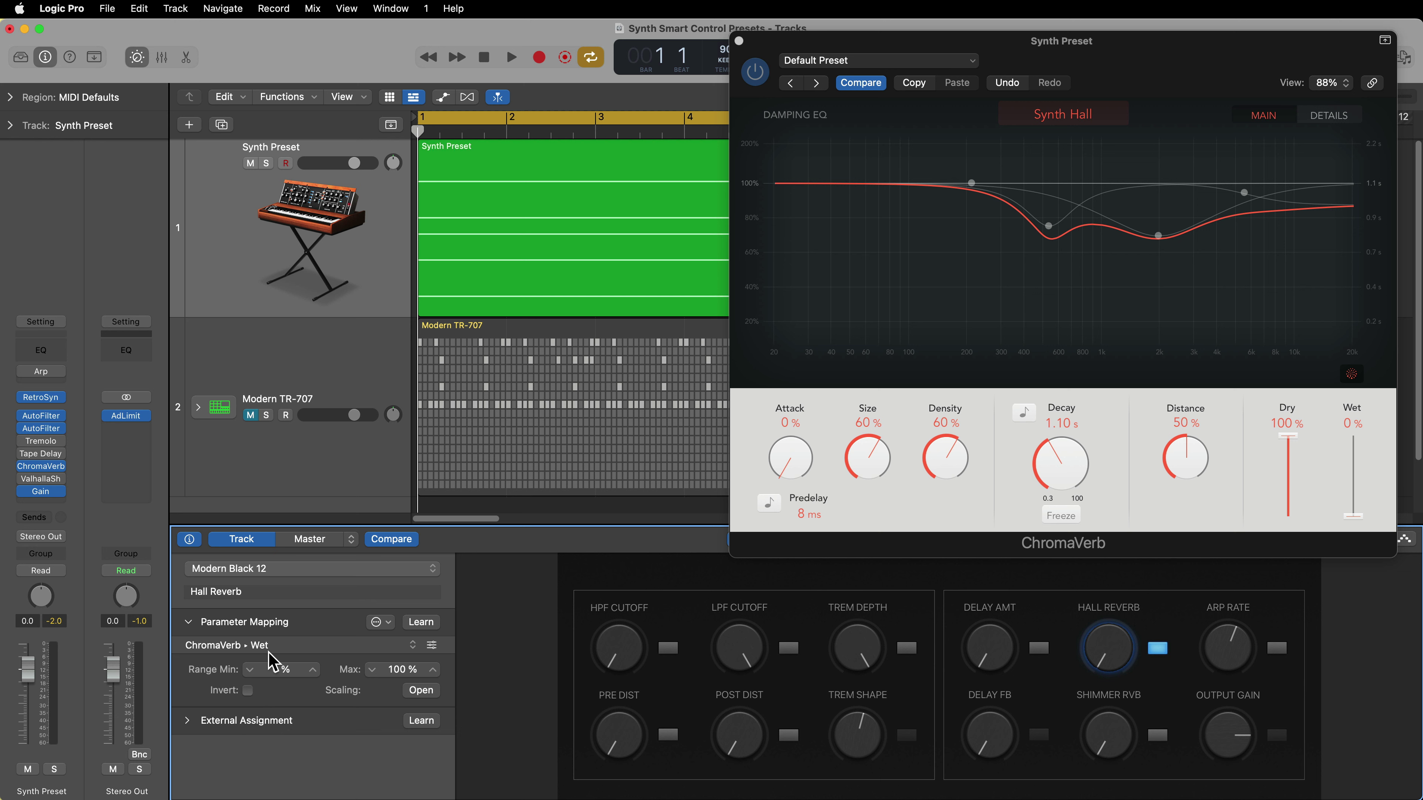
{"action": "left_click", "coordinate": [387, 622]}
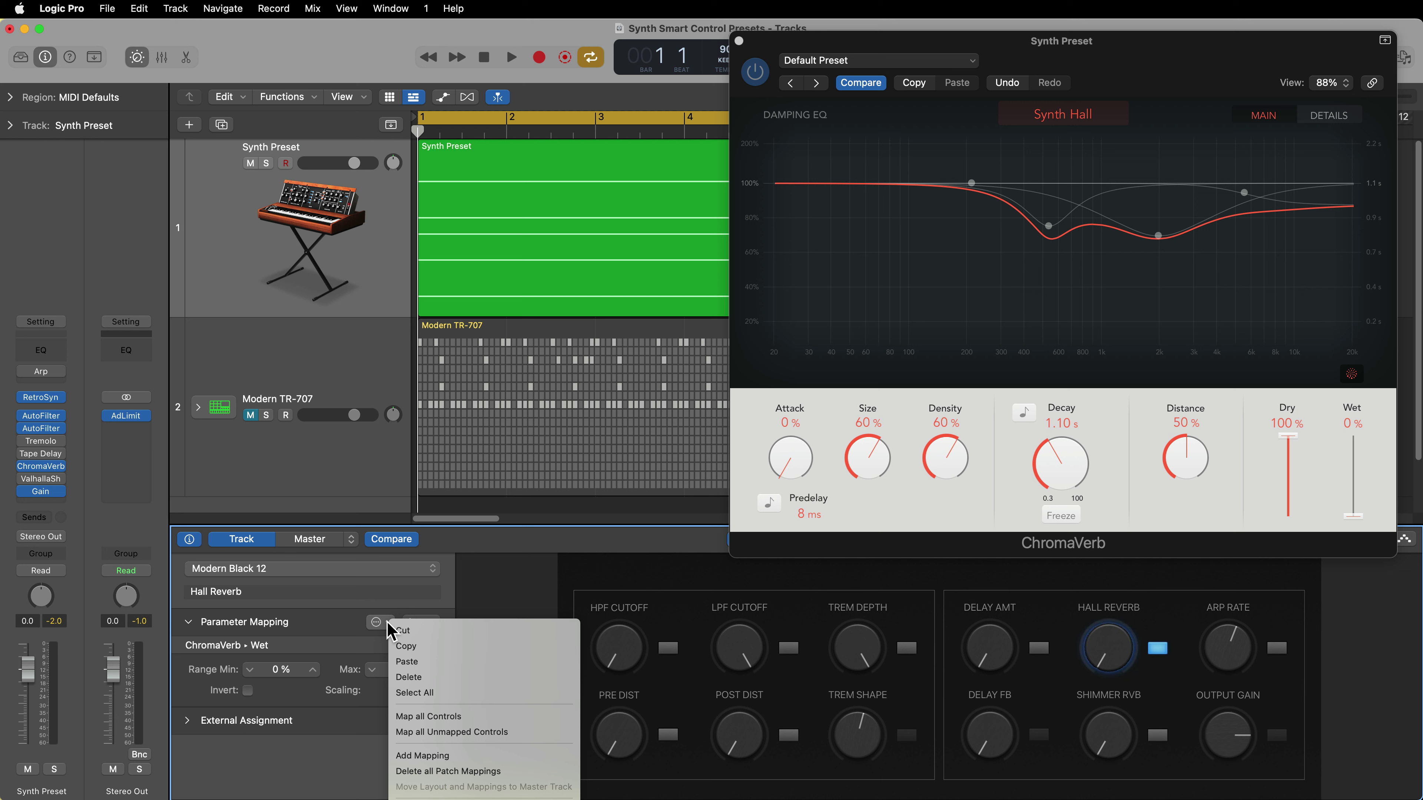
{"action": "left_click", "coordinate": [516, 756]}
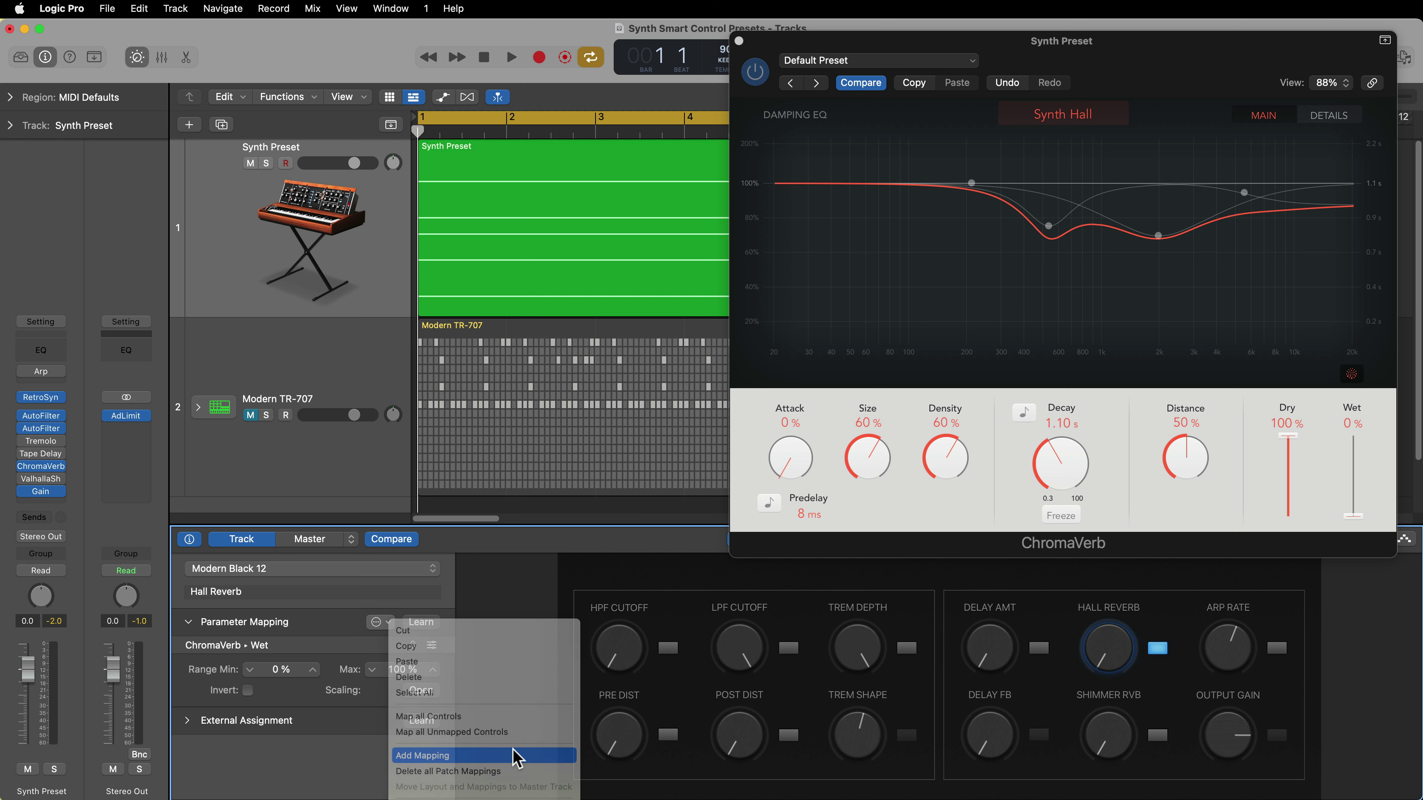
{"action": "left_click", "coordinate": [306, 651]}
{"action": "left_click", "coordinate": [303, 666]}
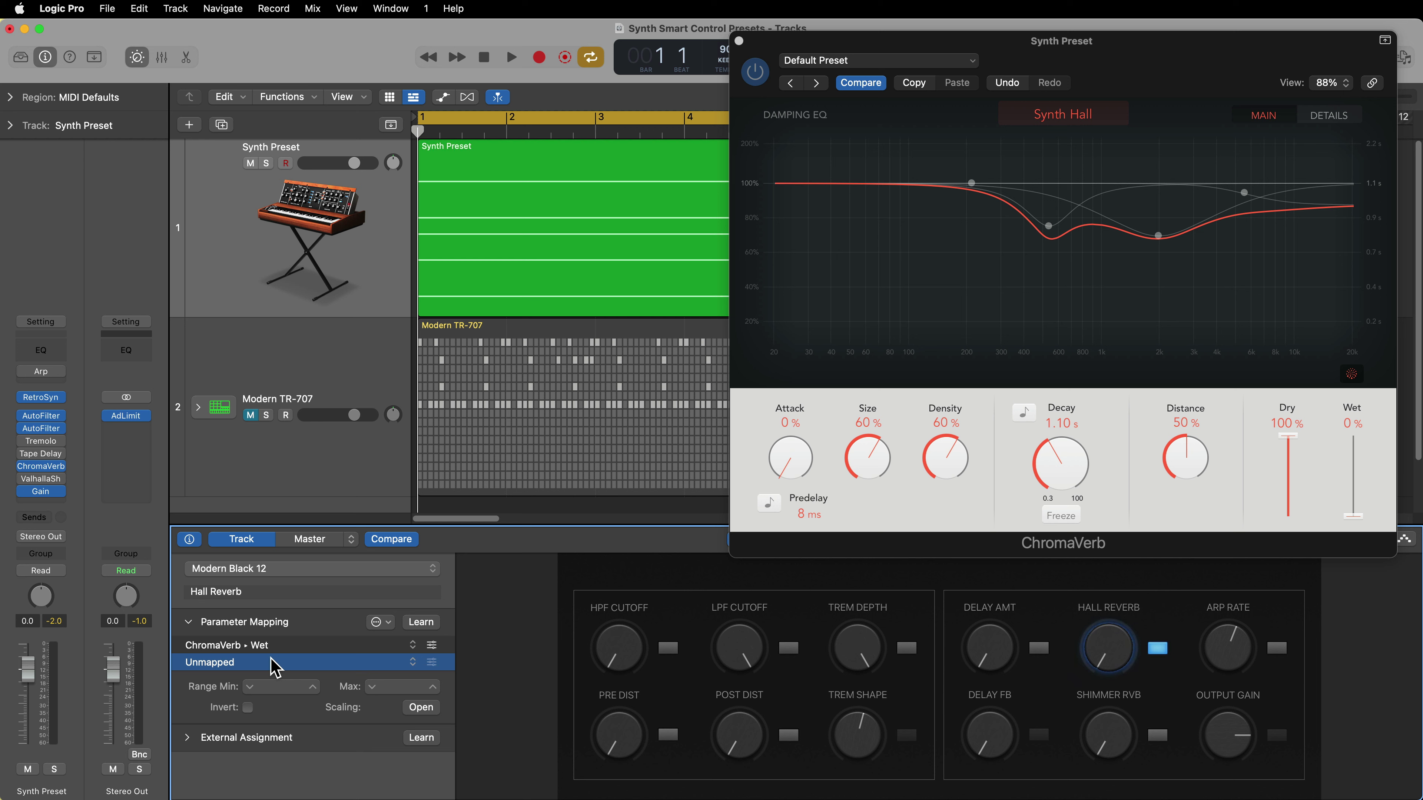
{"action": "left_click", "coordinate": [420, 622]}
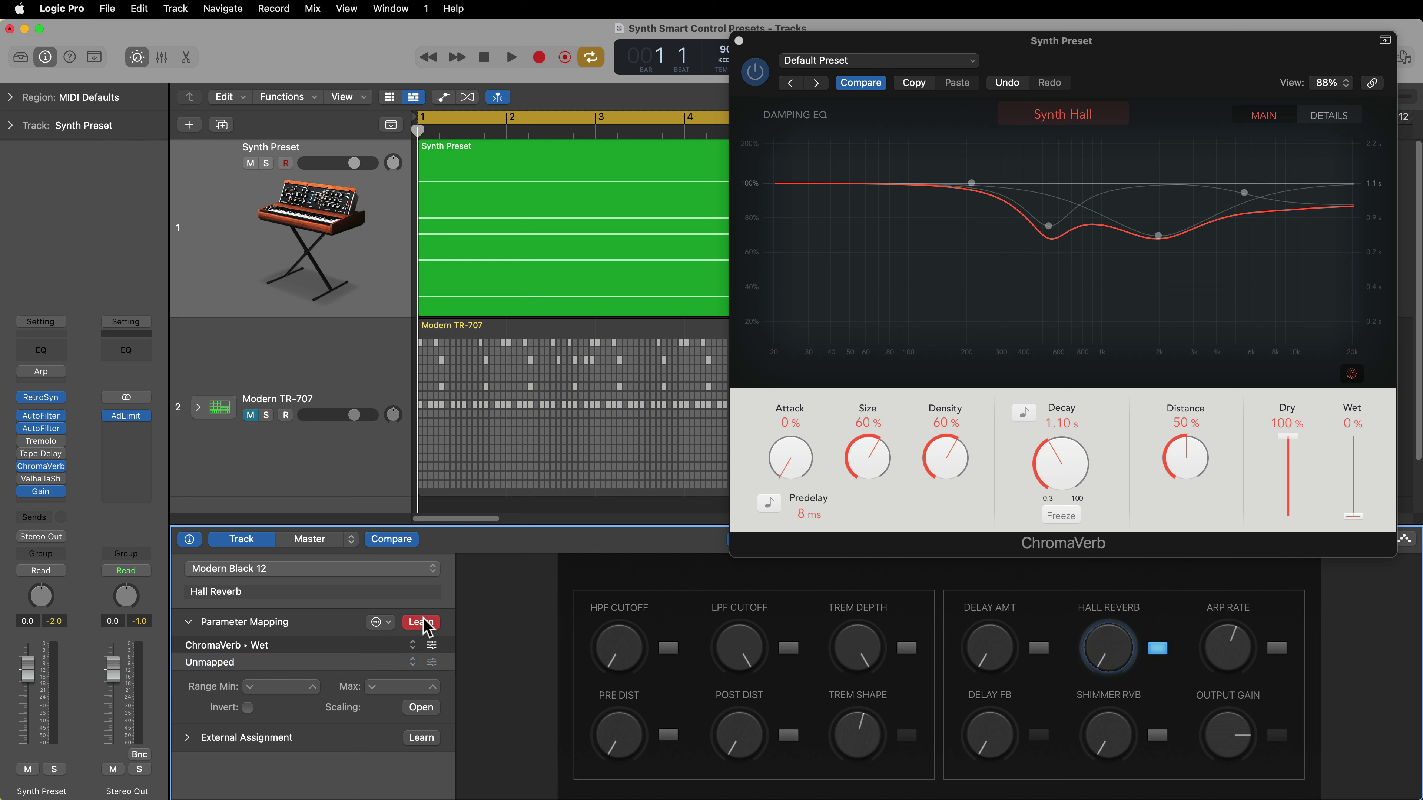
{"action": "left_click", "coordinate": [1288, 435]}
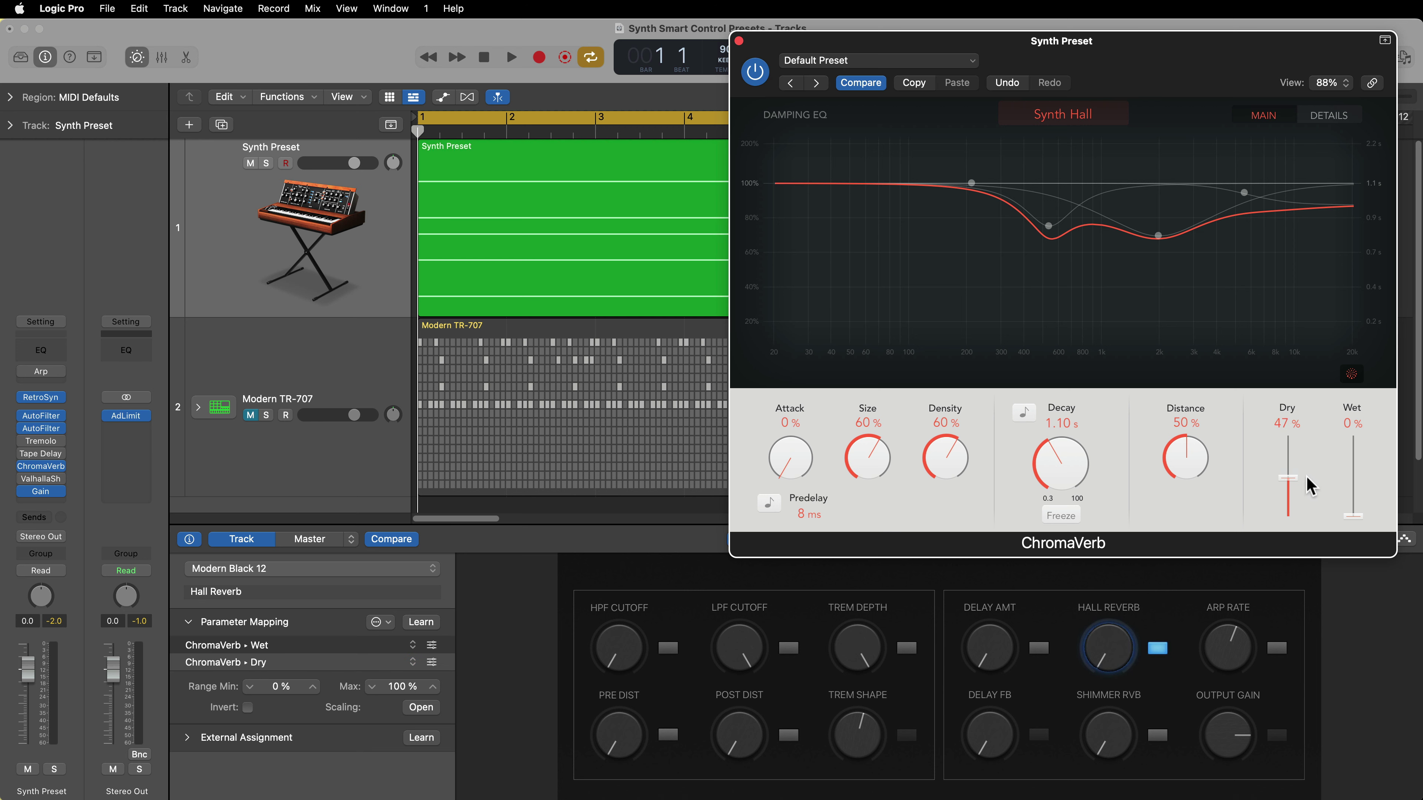
{"action": "left_click", "coordinate": [1130, 742]}
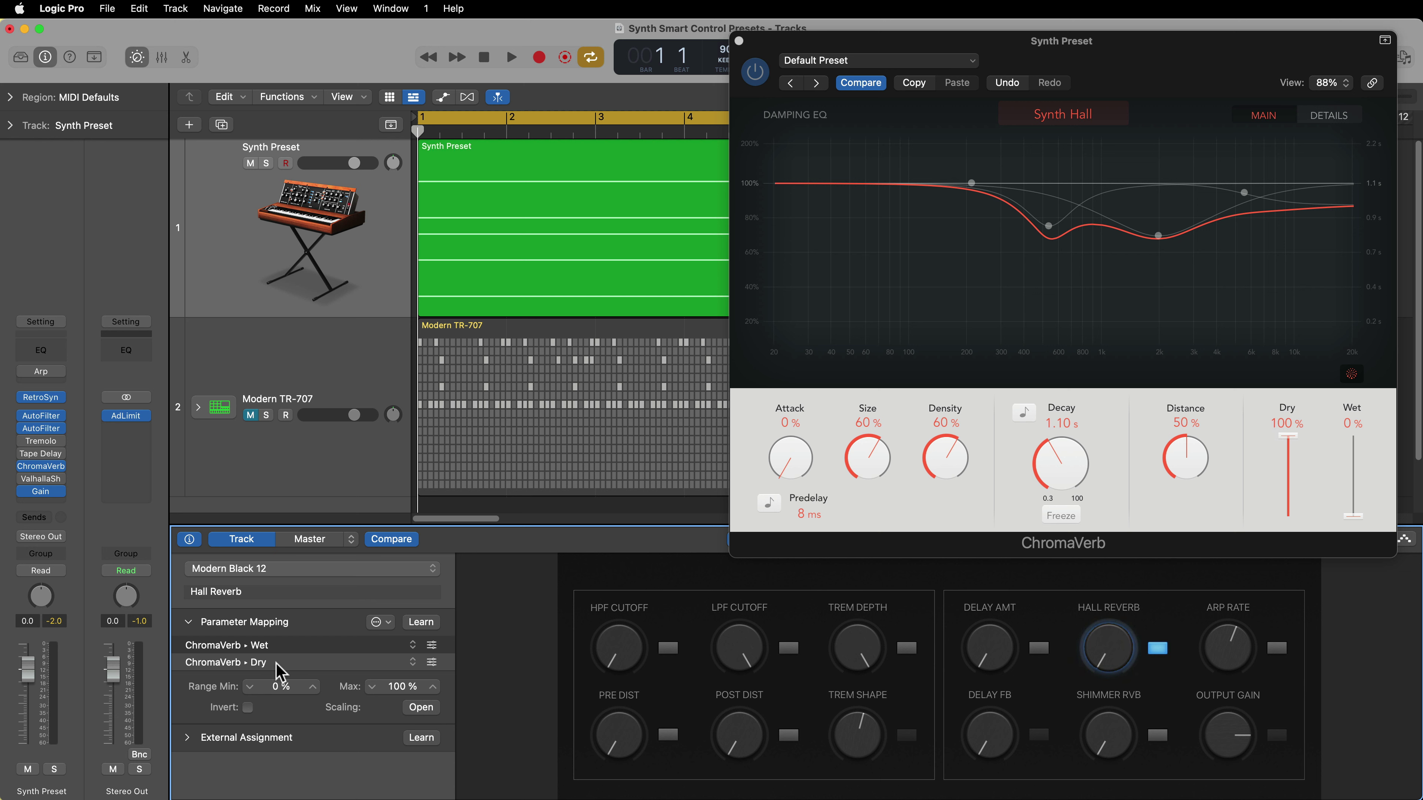
- Invert the Hall Reverb knob's ChromaVerb Dry mapping and set its range minimum to 70 %
{"action": "left_click", "coordinate": [248, 707]}
{"action": "left_click_drag", "start_coordinate": [1107, 659], "coordinate": [1157, 771]}
{"action": "left_click", "coordinate": [278, 688]}
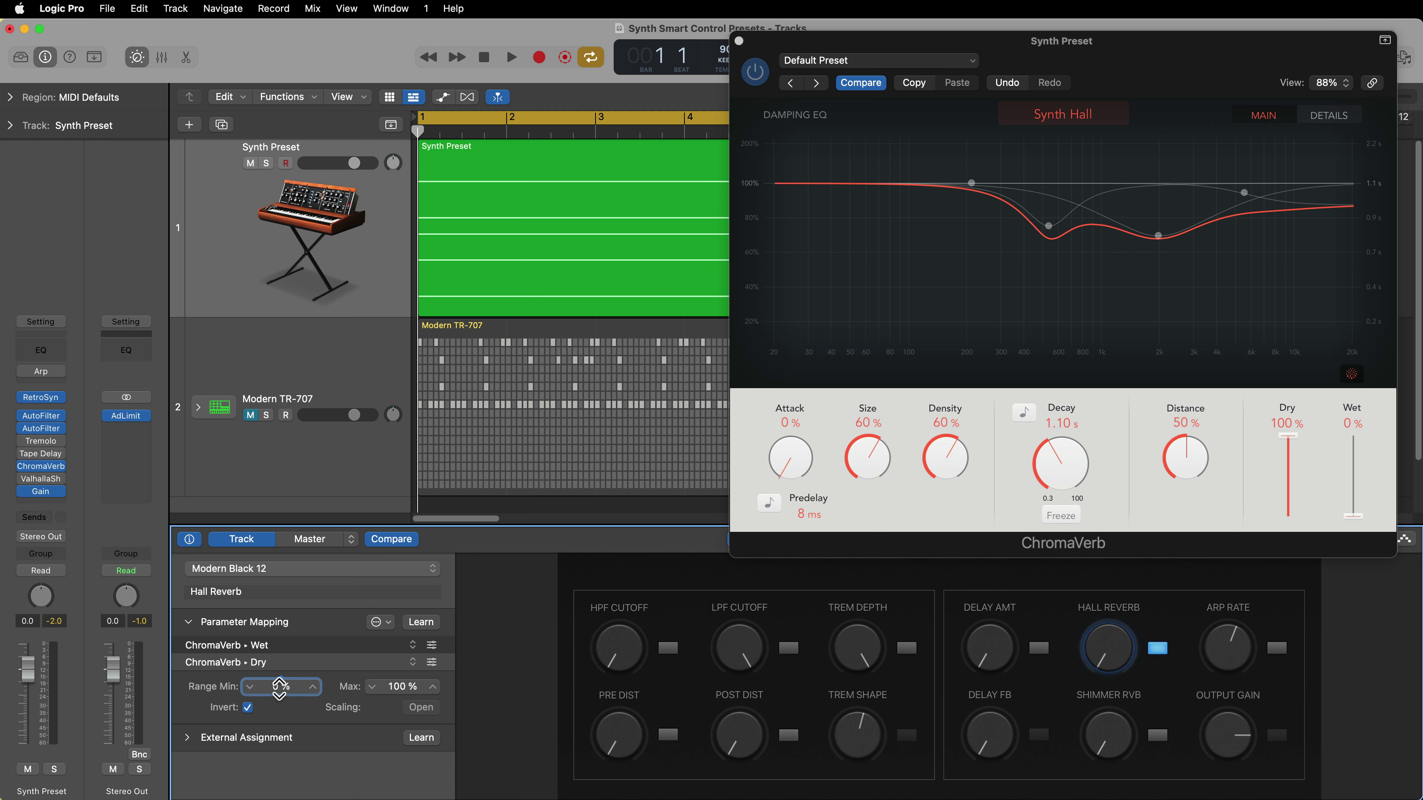
{"action": "type", "text": "70"}
{"action": "key", "text": "Return"}
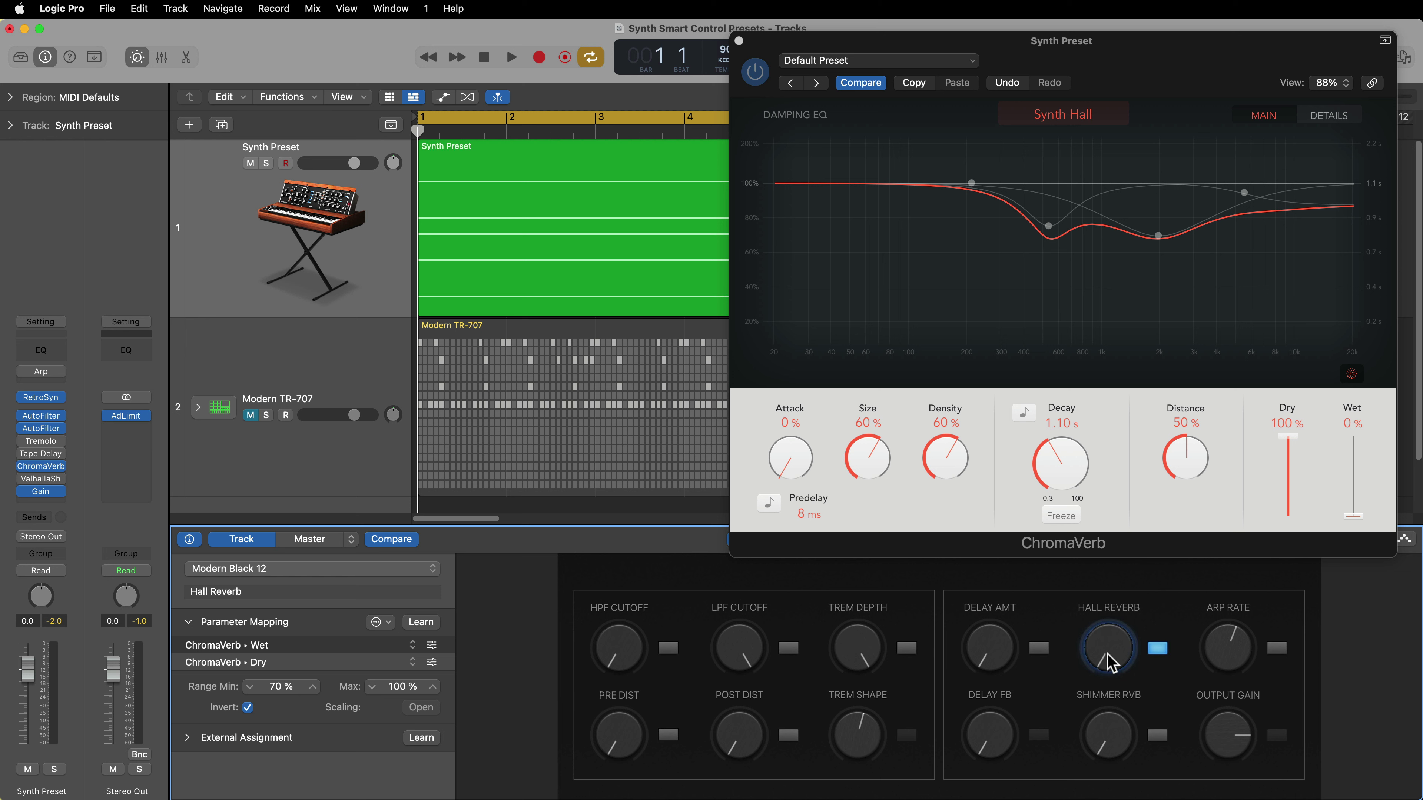
- Sweep the Hall Reverb knob to 100 % and back to 0 %, switch the reverb off, and close ChromaVerb
{"action": "mouse_move", "coordinate": [1106, 665]}
{"action": "left_click_drag", "start_coordinate": [1115, 670], "coordinate": [1136, 437]}
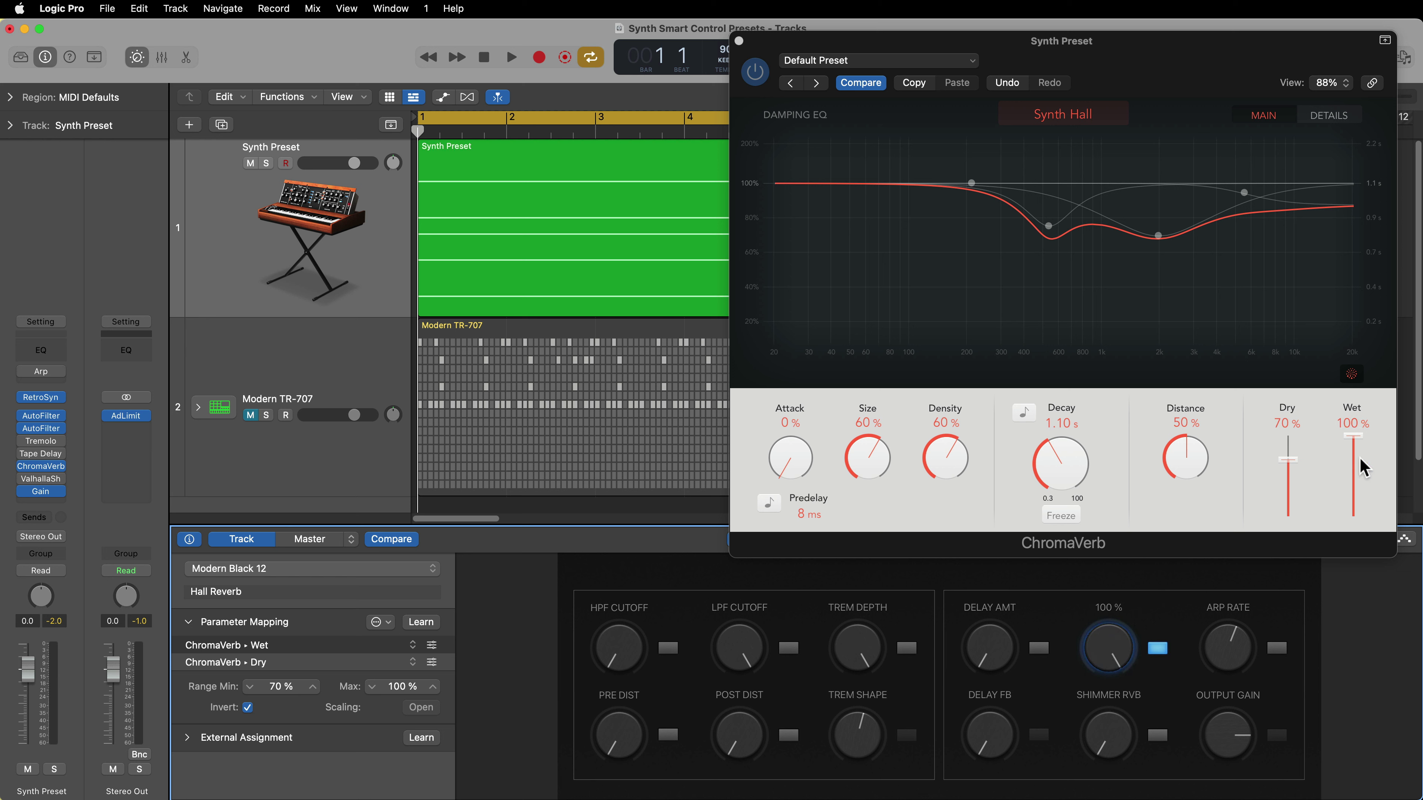
{"action": "left_click_drag", "start_coordinate": [1111, 641], "coordinate": [1096, 793]}
{"action": "left_click", "coordinate": [1157, 648]}
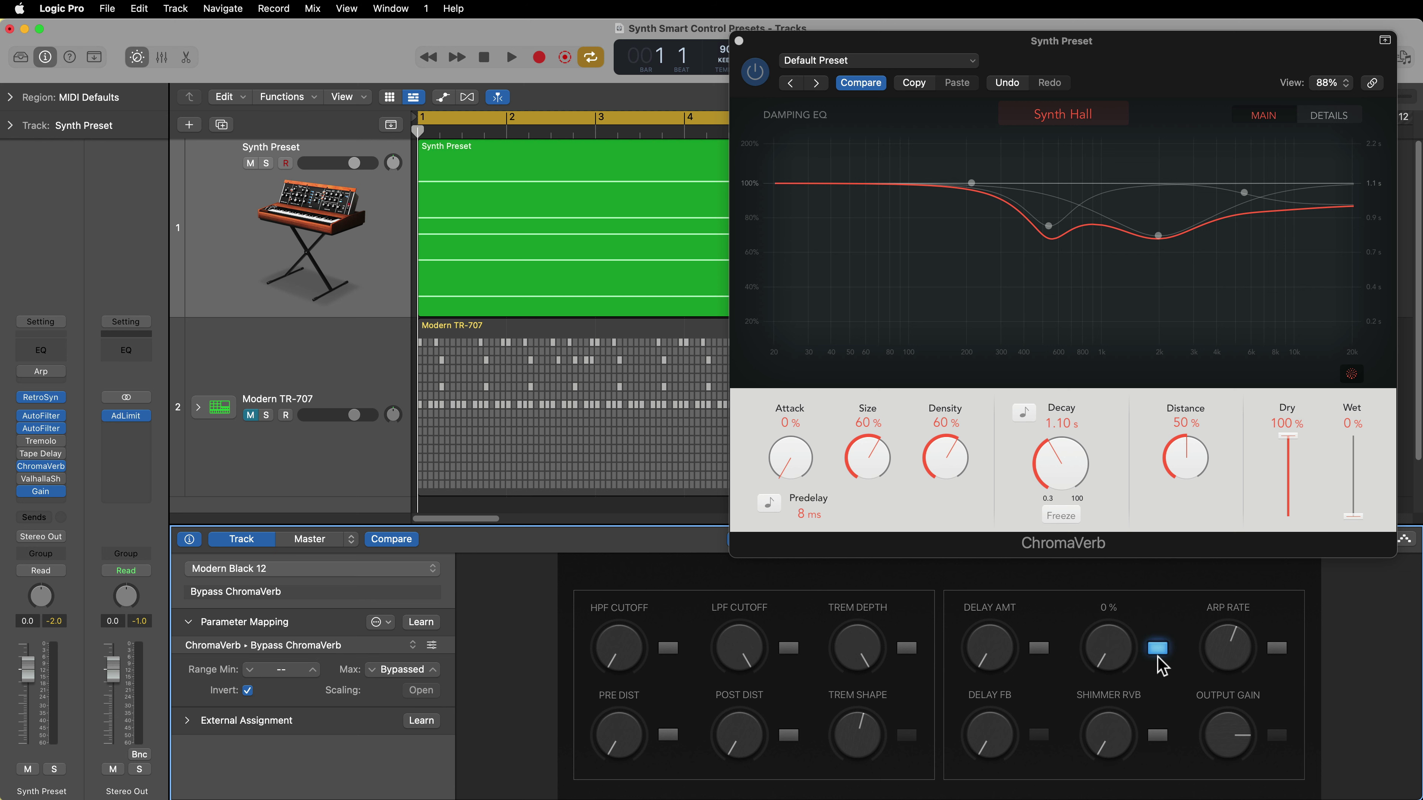
{"action": "left_click", "coordinate": [739, 41]}
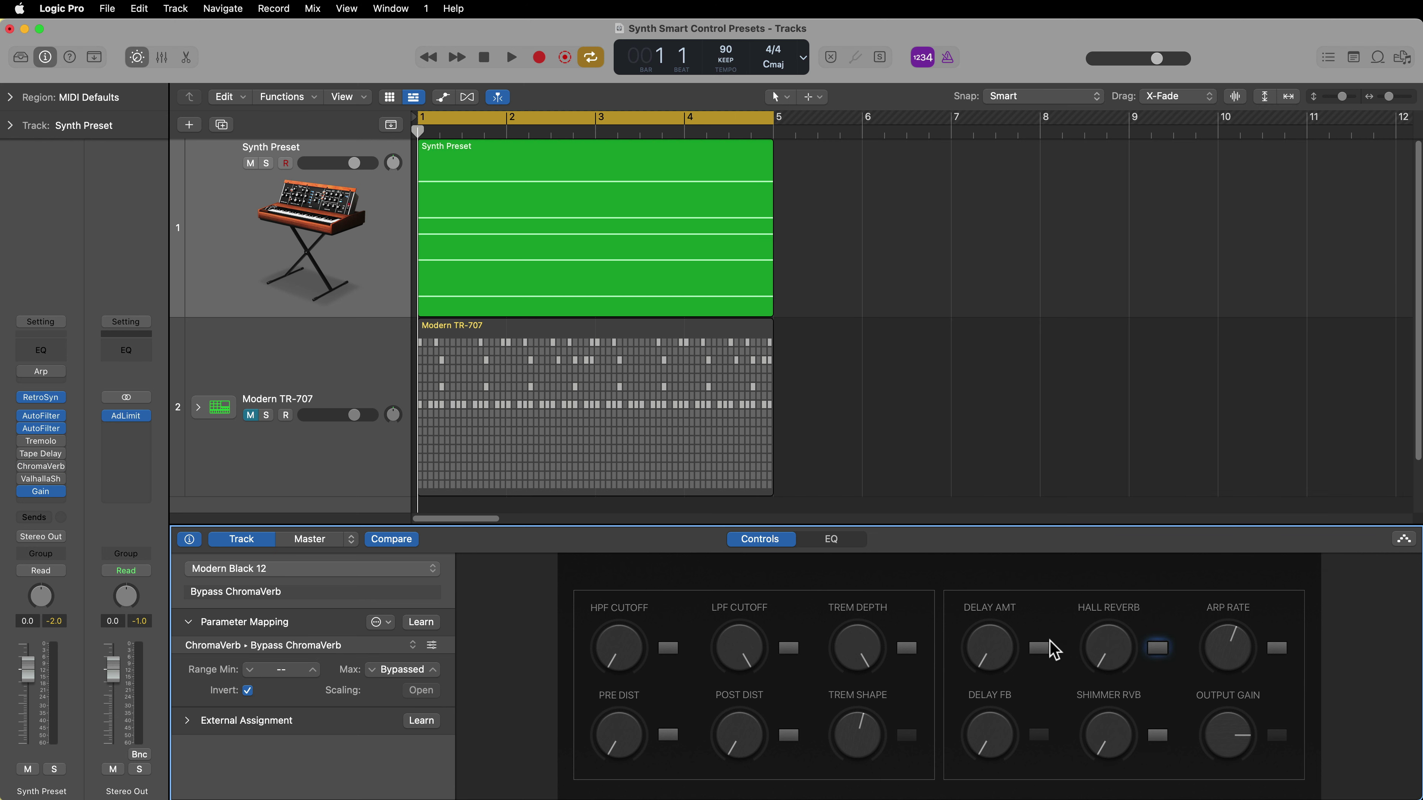
- Open ValhallaShimmer beside the Smart Controls and test its bypass with the Shimmer Rvb switch
{"action": "left_click", "coordinate": [1102, 737]}
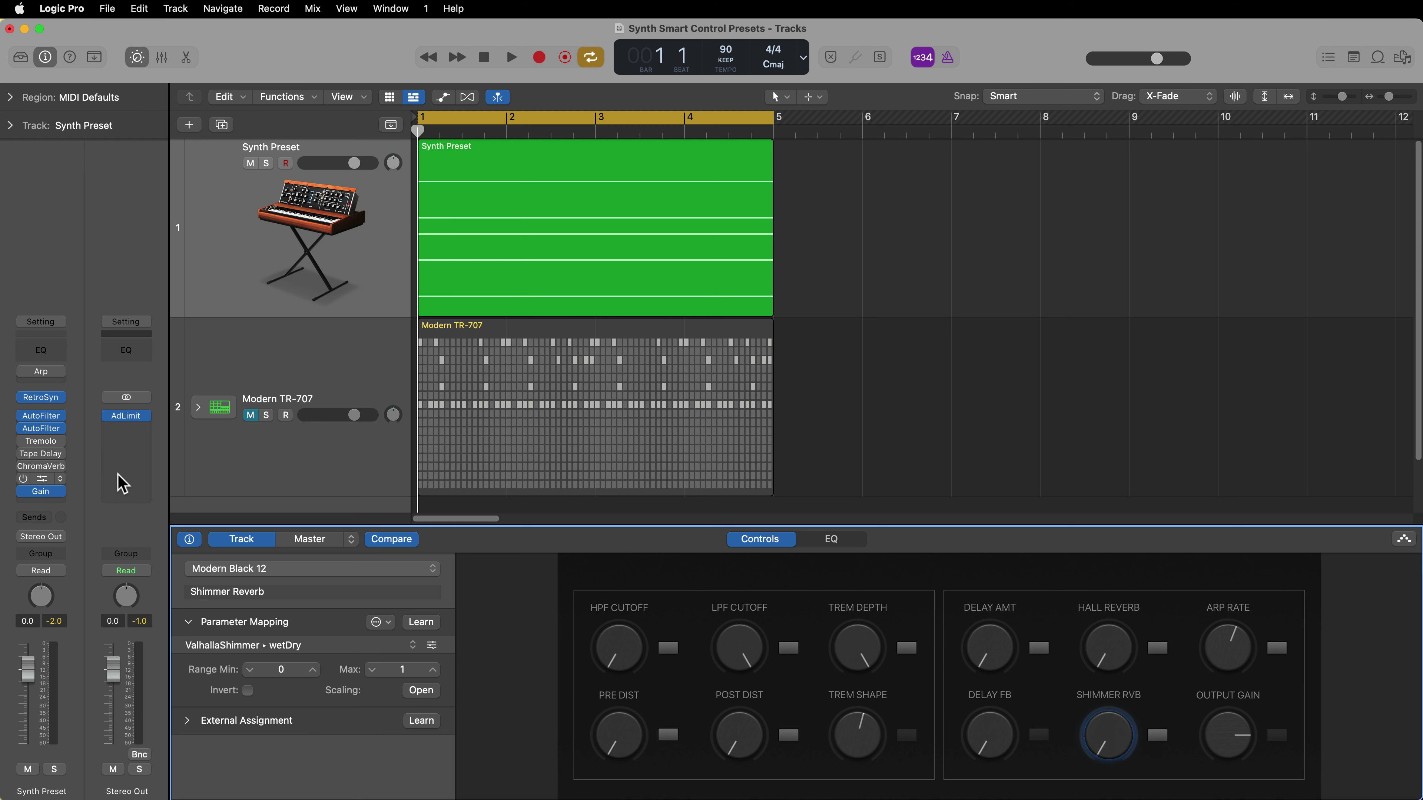
{"action": "left_click_drag", "start_coordinate": [1057, 196], "coordinate": [1302, 204]}
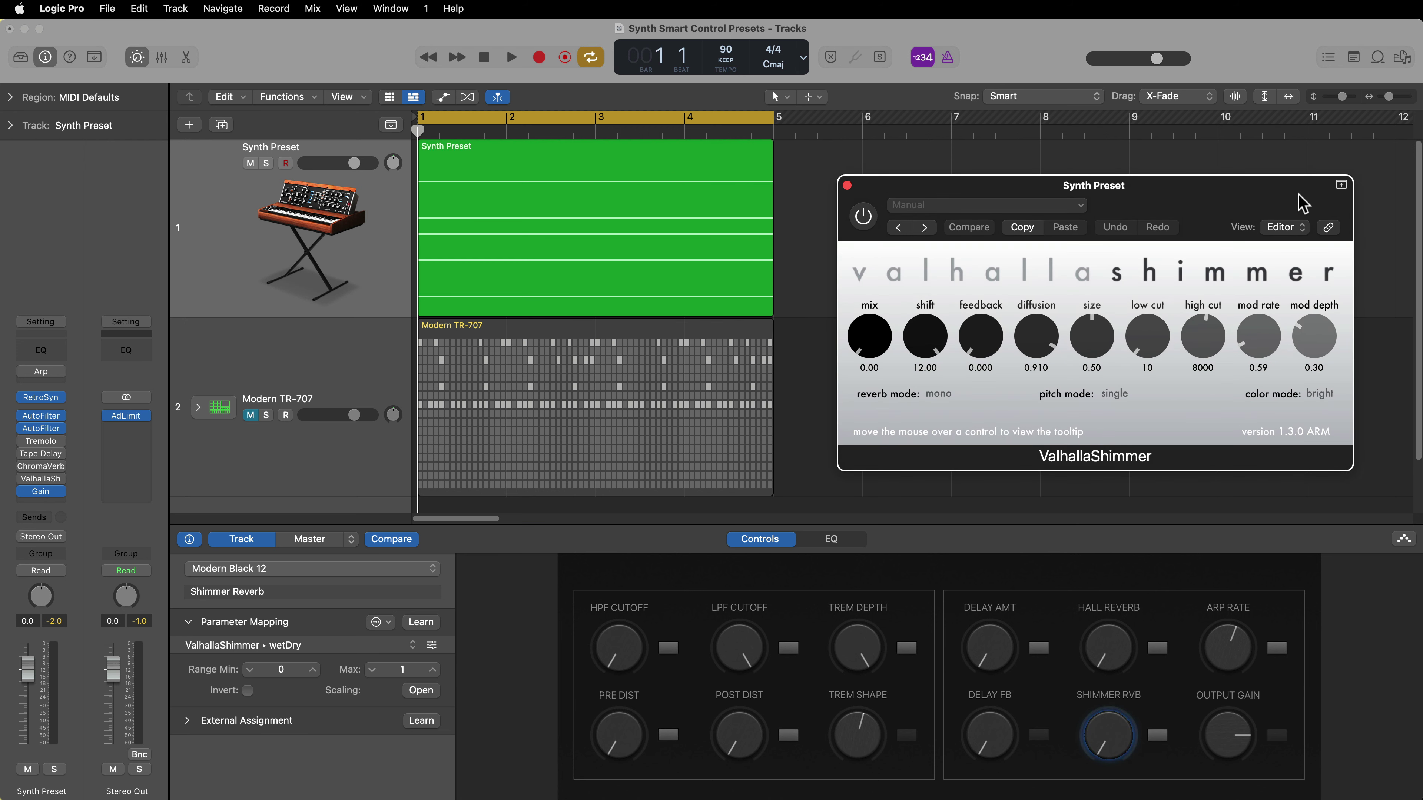
{"action": "left_click", "coordinate": [1157, 736]}
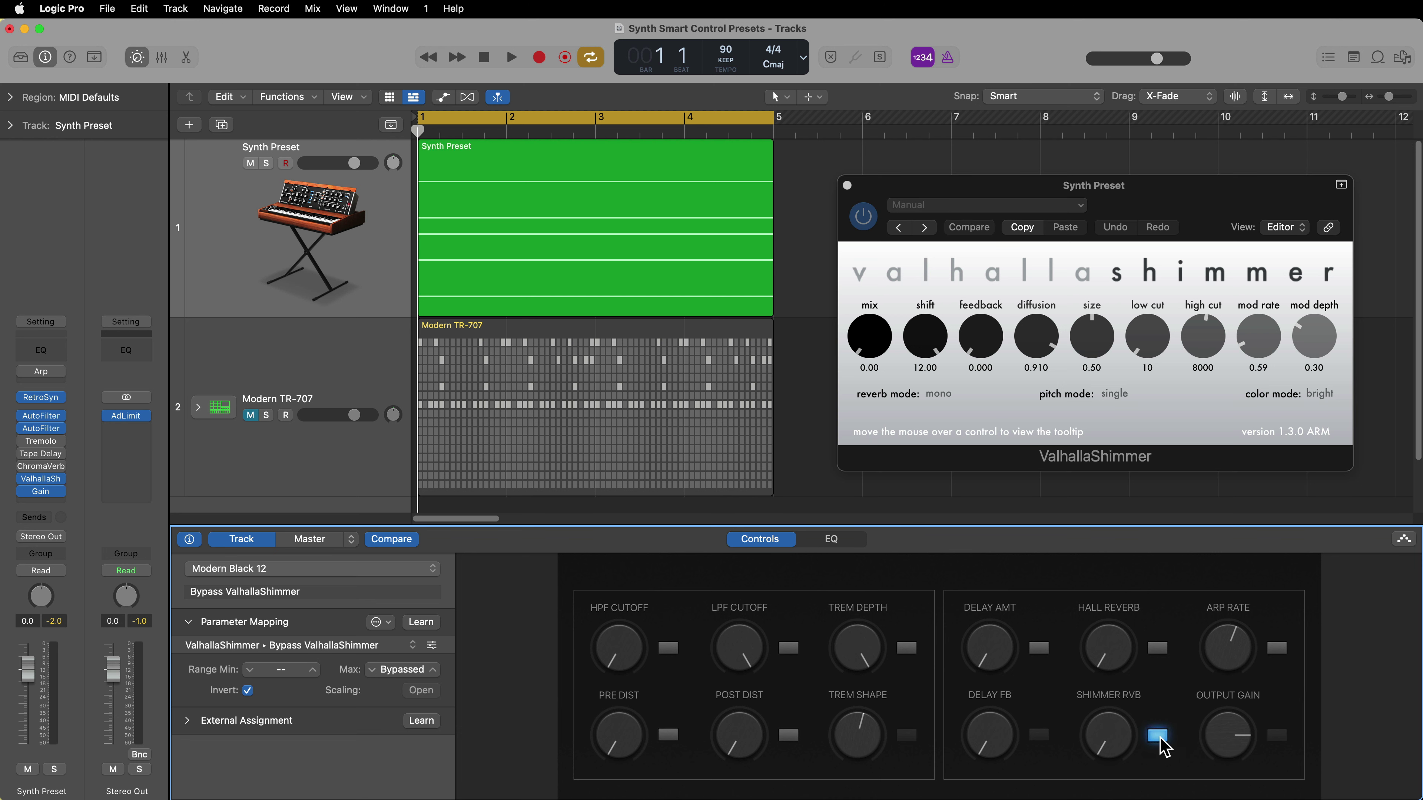
{"action": "left_click", "coordinate": [1158, 737]}
{"action": "left_click", "coordinate": [1158, 737]}
- Try the Shimmer Rvb knob's effect on the mix, return it to 0, switch the shimmer off, and close ValhallaShimmer
{"action": "left_click_drag", "start_coordinate": [1103, 728], "coordinate": [1122, 667]}
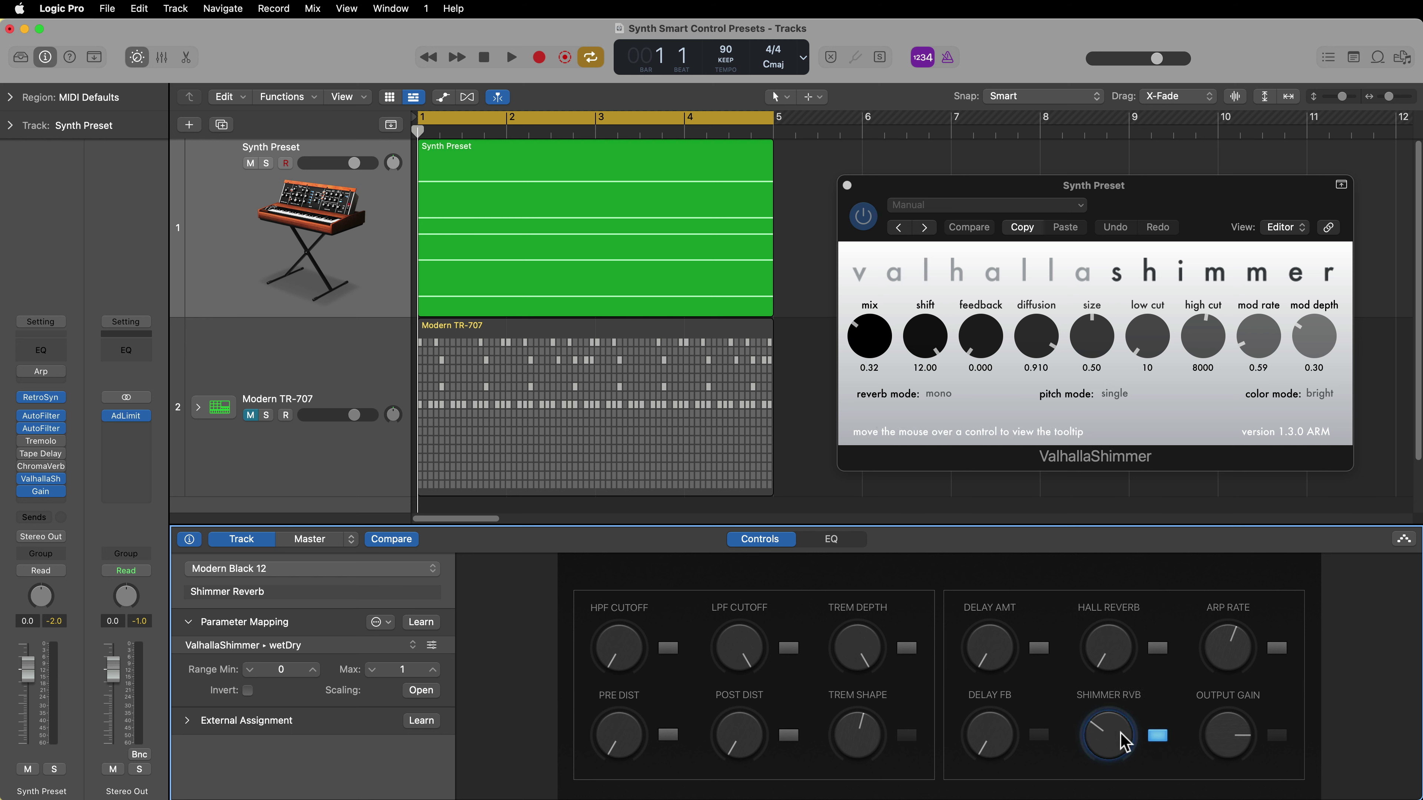
{"action": "left_click_drag", "start_coordinate": [1118, 740], "coordinate": [1121, 784]}
{"action": "left_click", "coordinate": [1157, 738]}
{"action": "left_click", "coordinate": [1117, 749]}
{"action": "left_click", "coordinate": [1167, 740]}
{"action": "left_click", "coordinate": [1167, 740]}
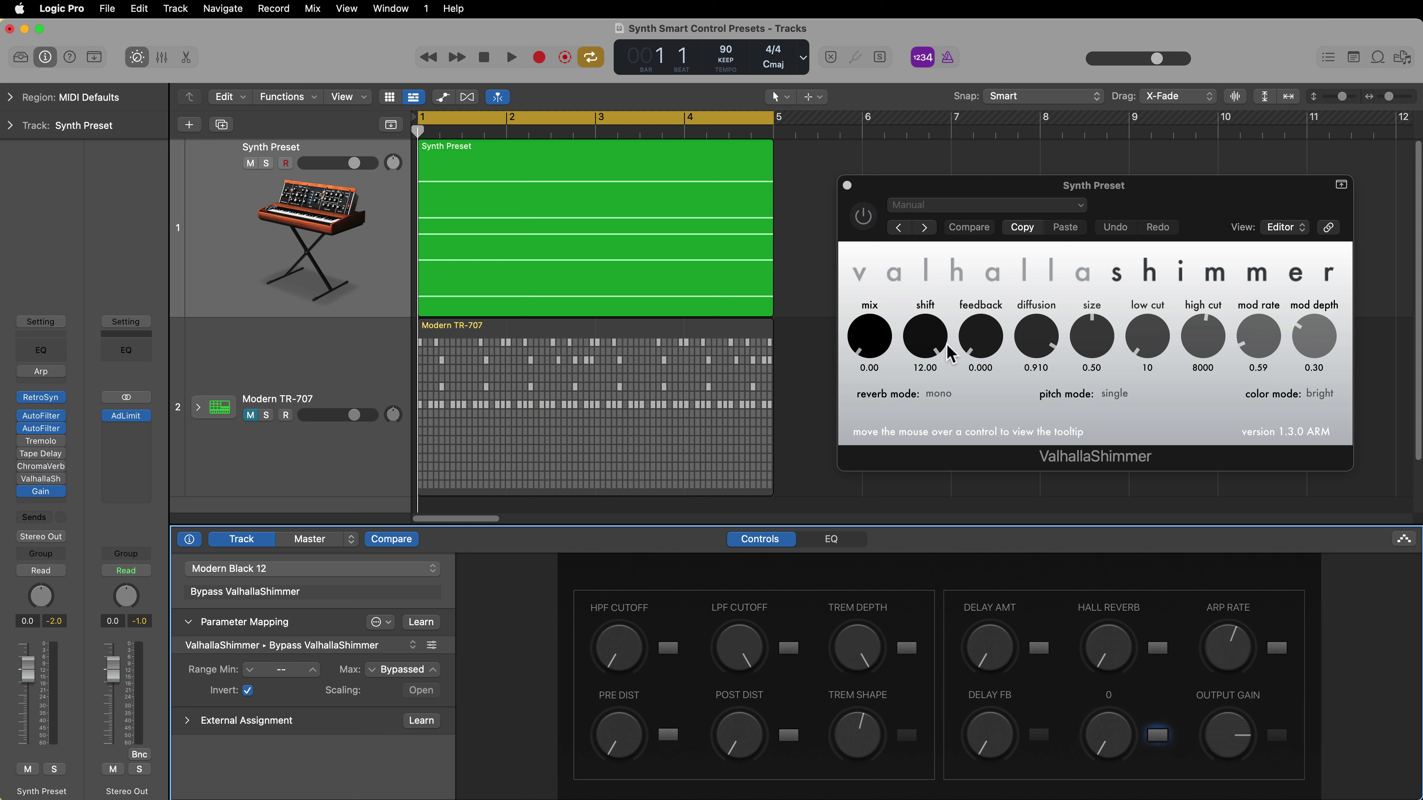
{"action": "left_click", "coordinate": [847, 185]}
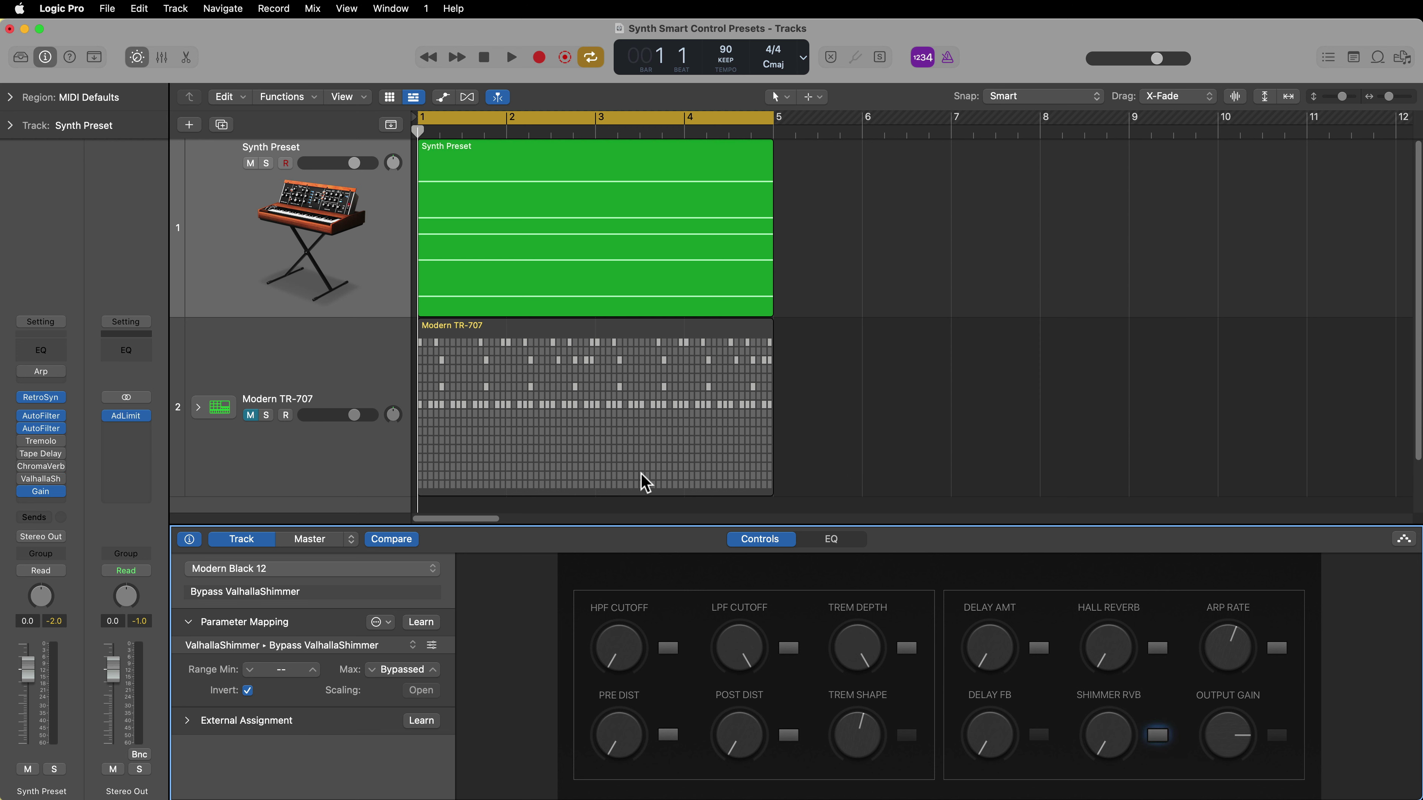
- Open the Gain plug-in, try the Output Gain knob, reset the gain to 0.0 dB, and close the plug-in
{"action": "left_click", "coordinate": [42, 492]}
{"action": "left_click_drag", "start_coordinate": [822, 223], "coordinate": [1206, 236]}
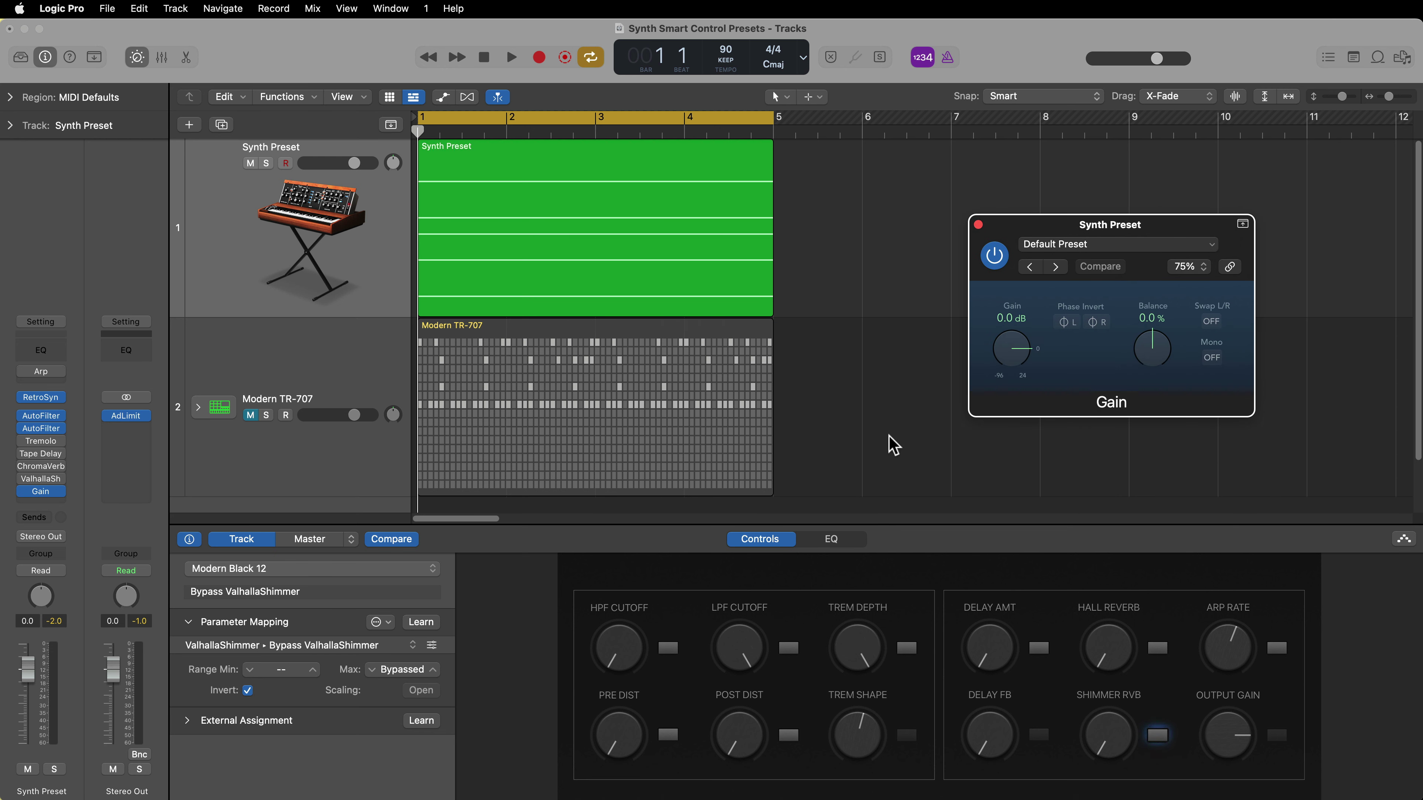
{"action": "left_click", "coordinate": [1237, 748]}
{"action": "left_click_drag", "start_coordinate": [1236, 748], "coordinate": [1245, 753]}
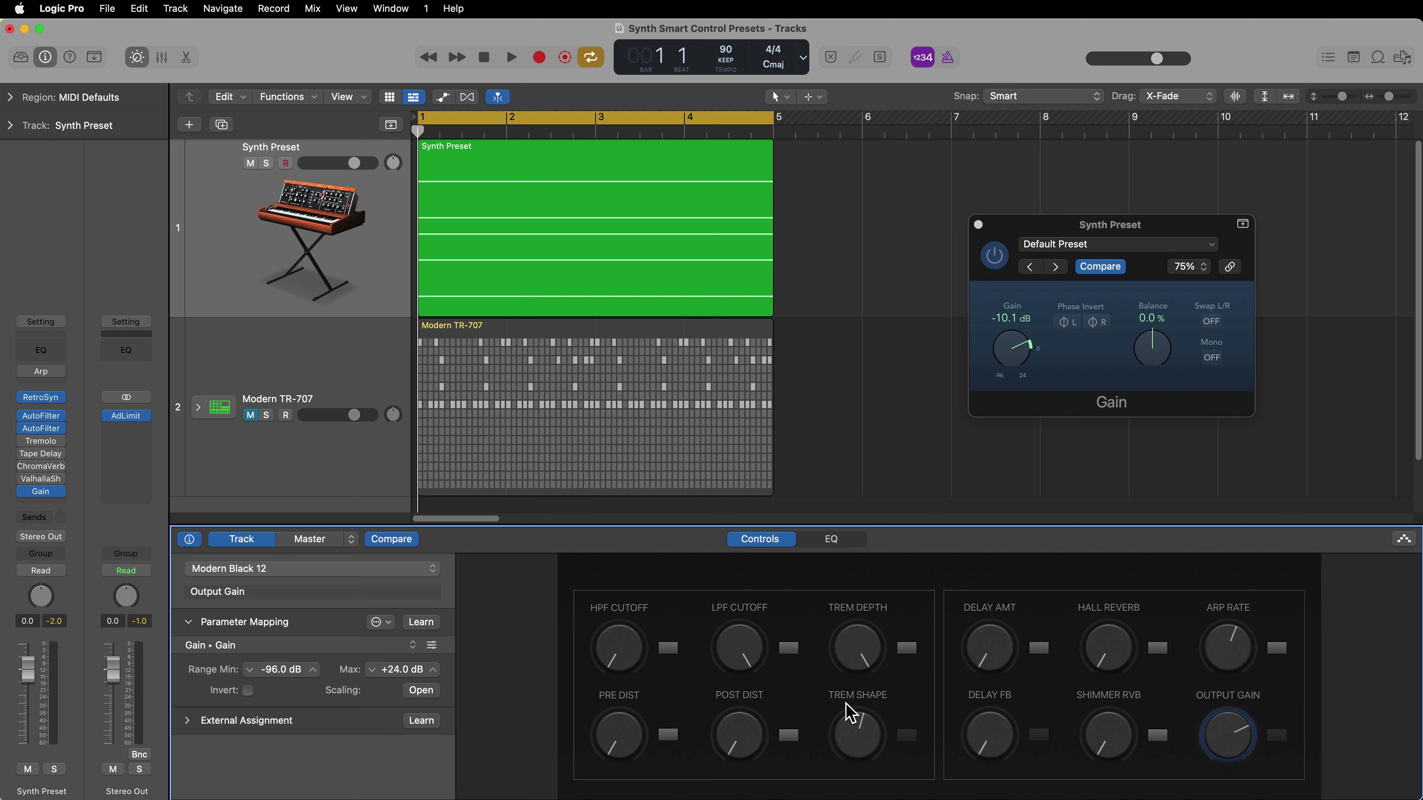
{"action": "left_click_drag", "start_coordinate": [1231, 732], "coordinate": [1267, 689]}
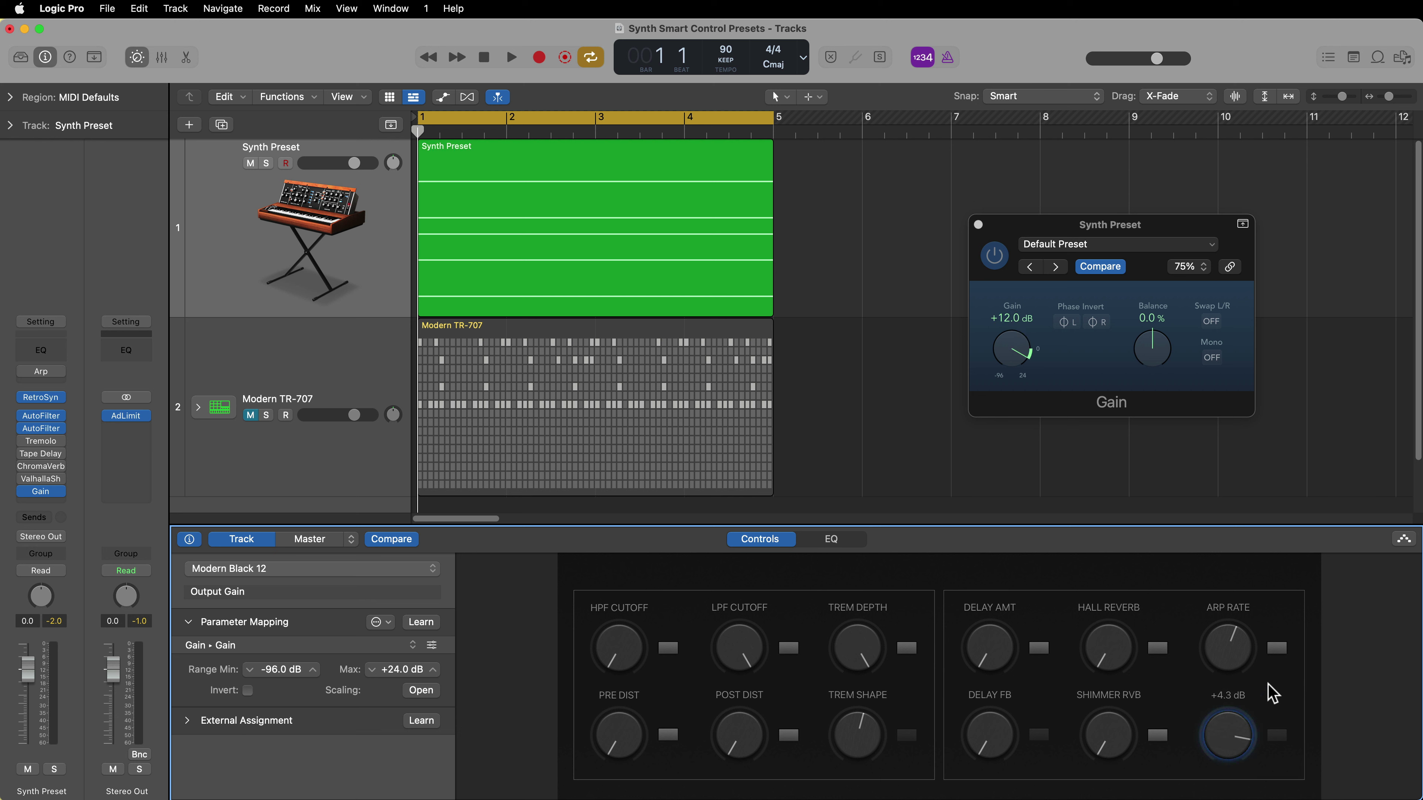
{"action": "left_click", "coordinate": [1010, 367], "text": "alt"}
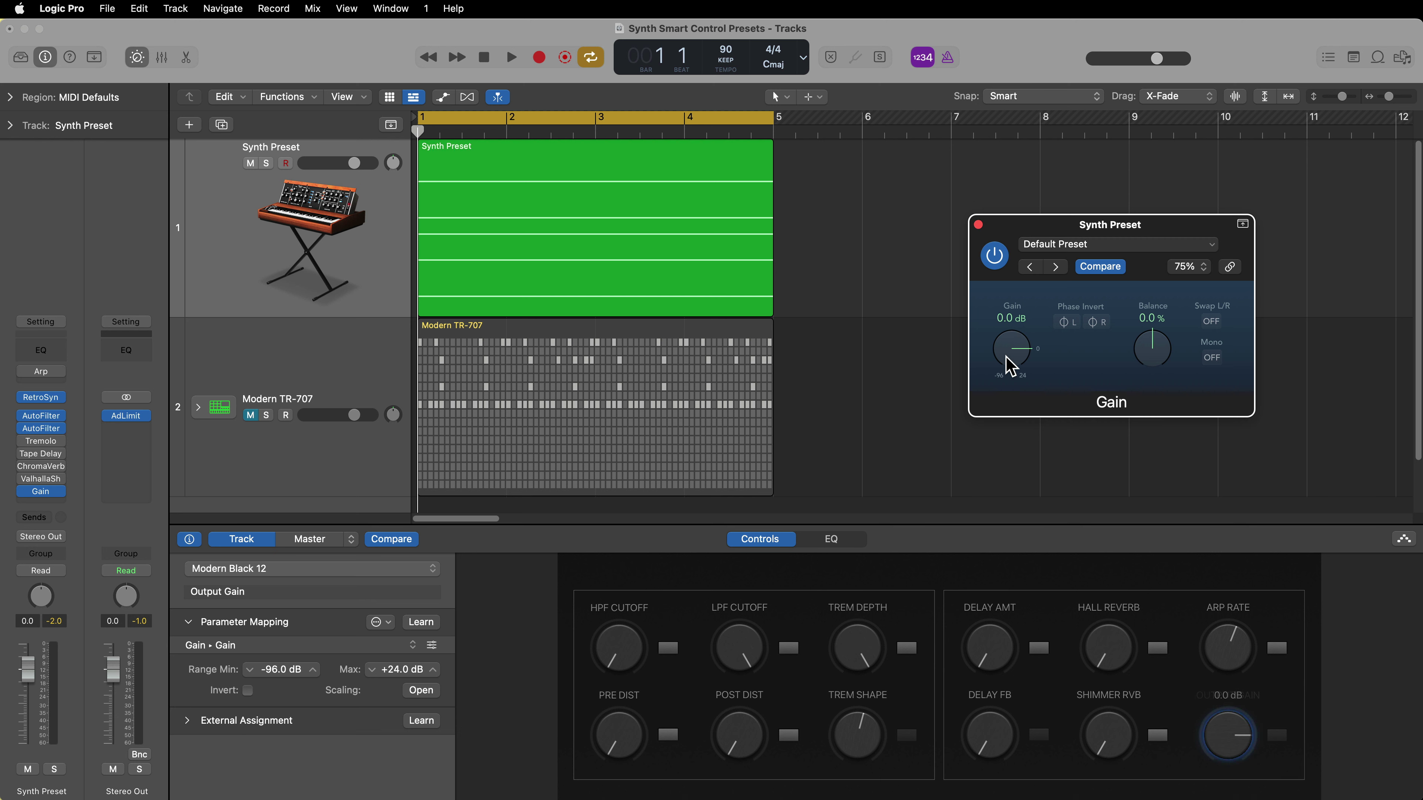
{"action": "left_click", "coordinate": [978, 224]}
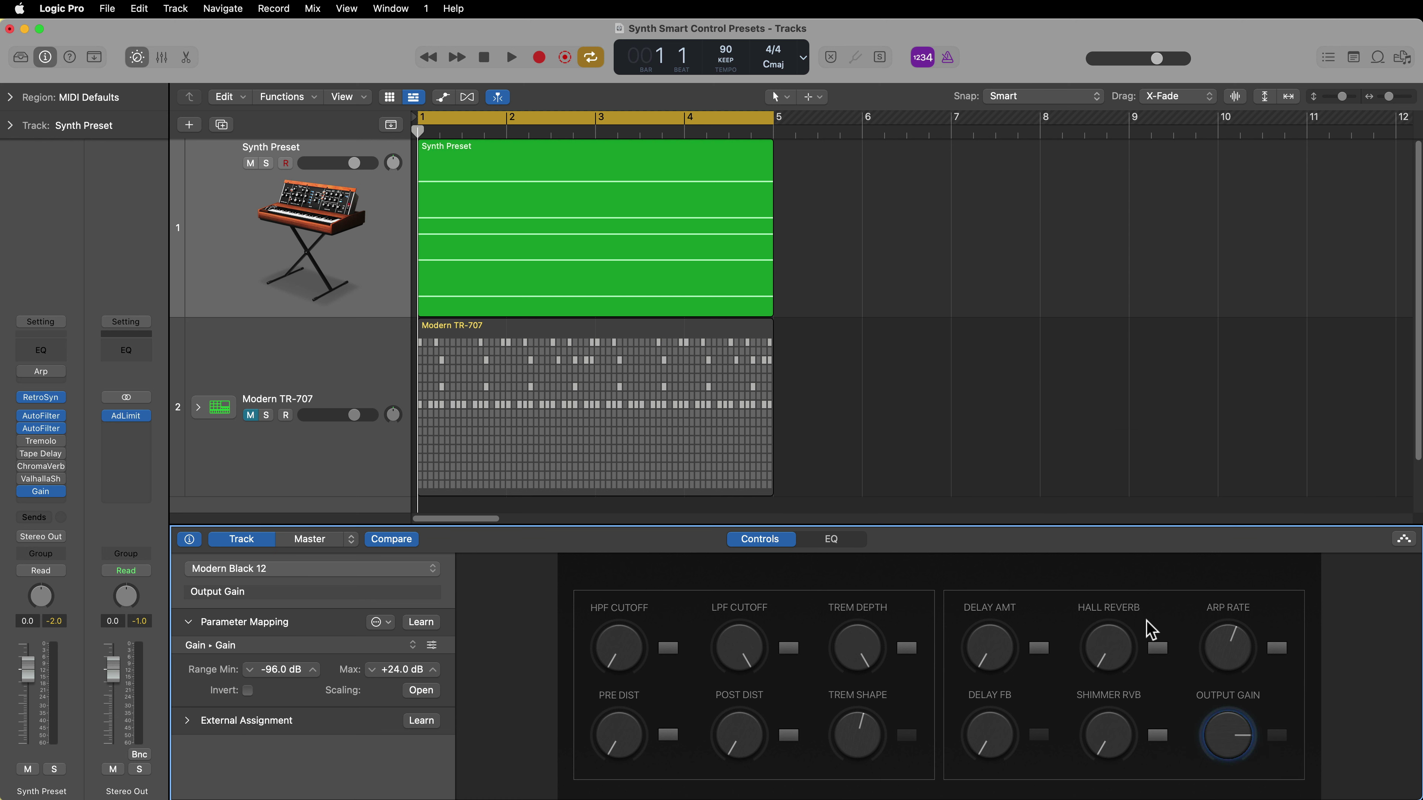
- Open the Arpeggiator, switch it on with the Arp Rate switch, try slower rates with the Arp Rate knob, and close the window
{"action": "left_click", "coordinate": [1236, 653]}
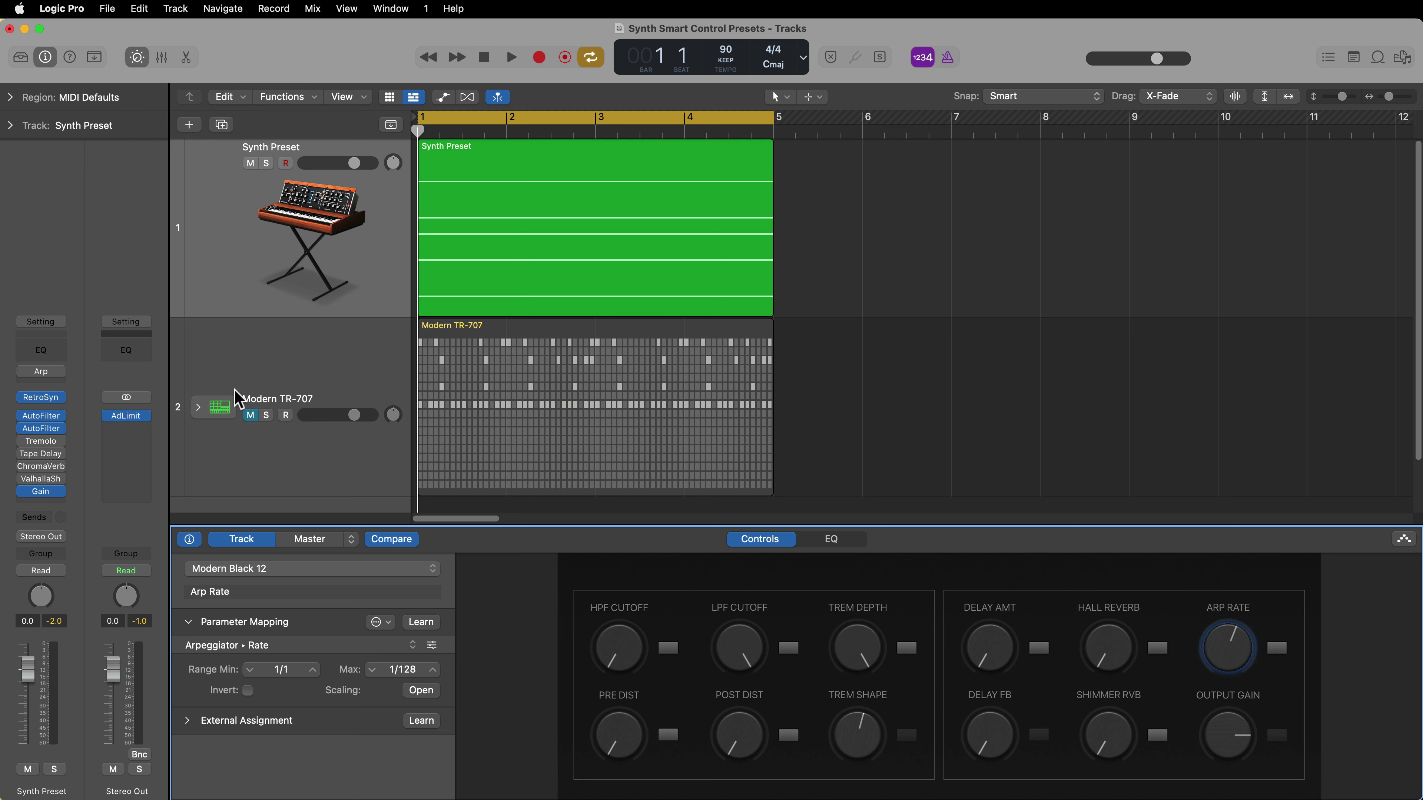
{"action": "left_click", "coordinate": [42, 372]}
{"action": "left_click_drag", "start_coordinate": [946, 112], "coordinate": [903, 51]}
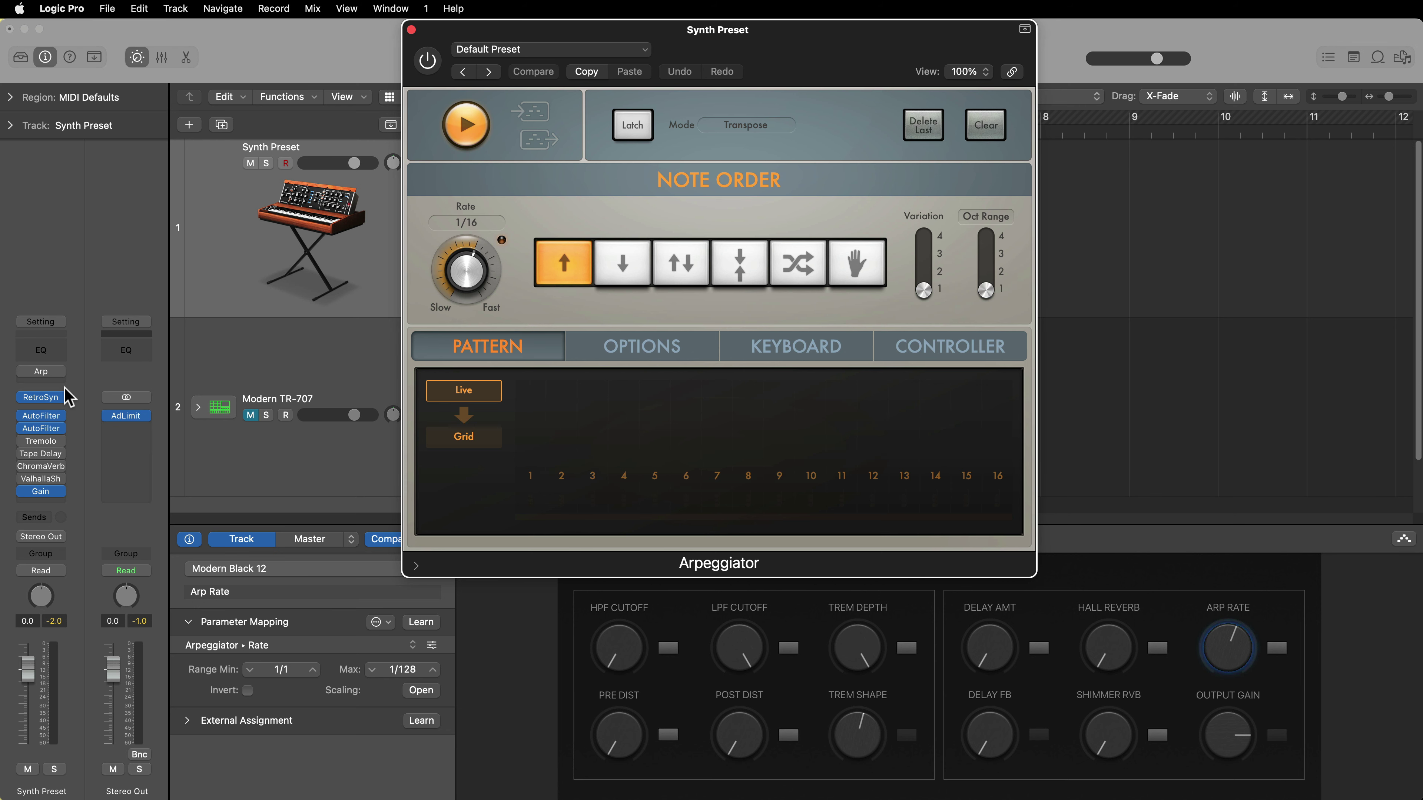
{"action": "left_click", "coordinate": [1285, 615]}
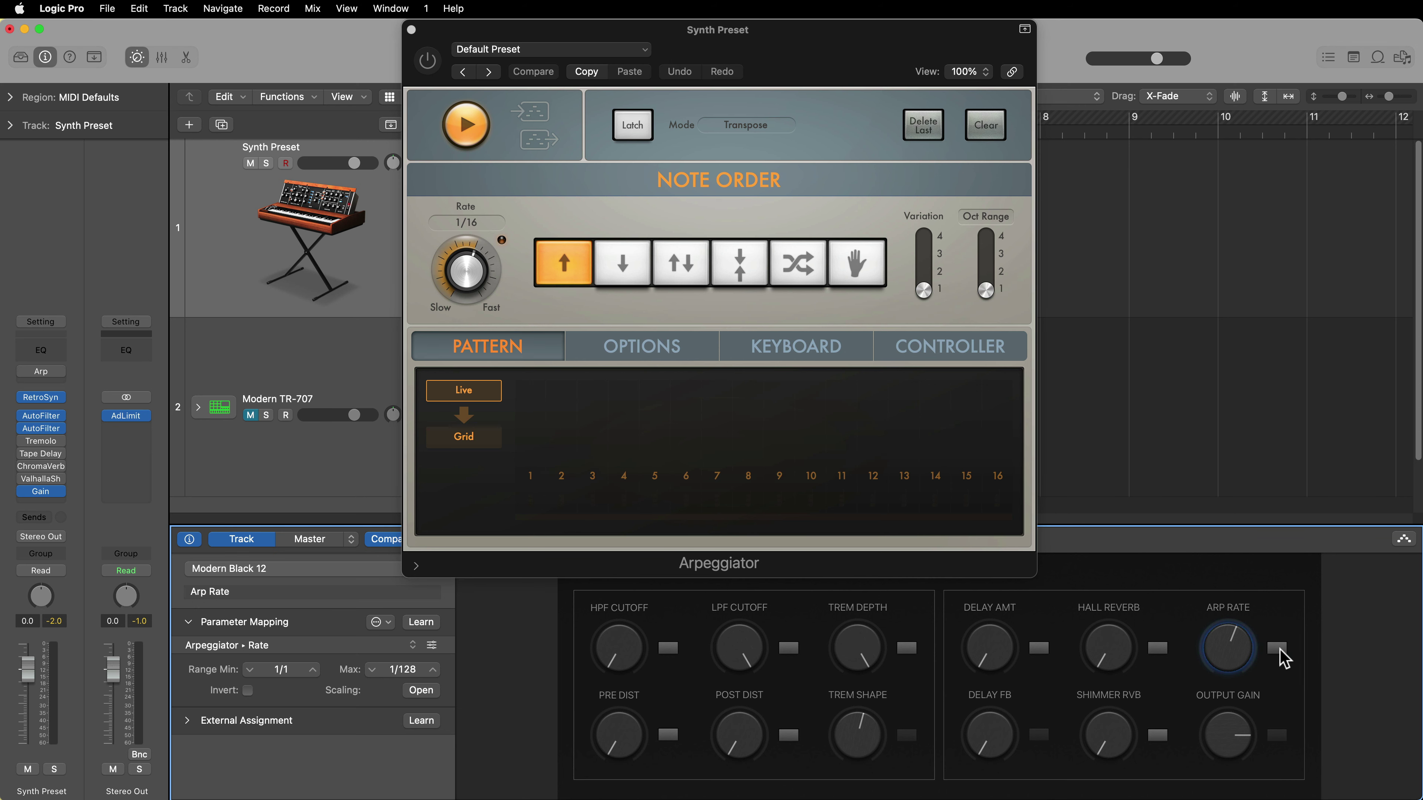
{"action": "left_click", "coordinate": [1276, 651]}
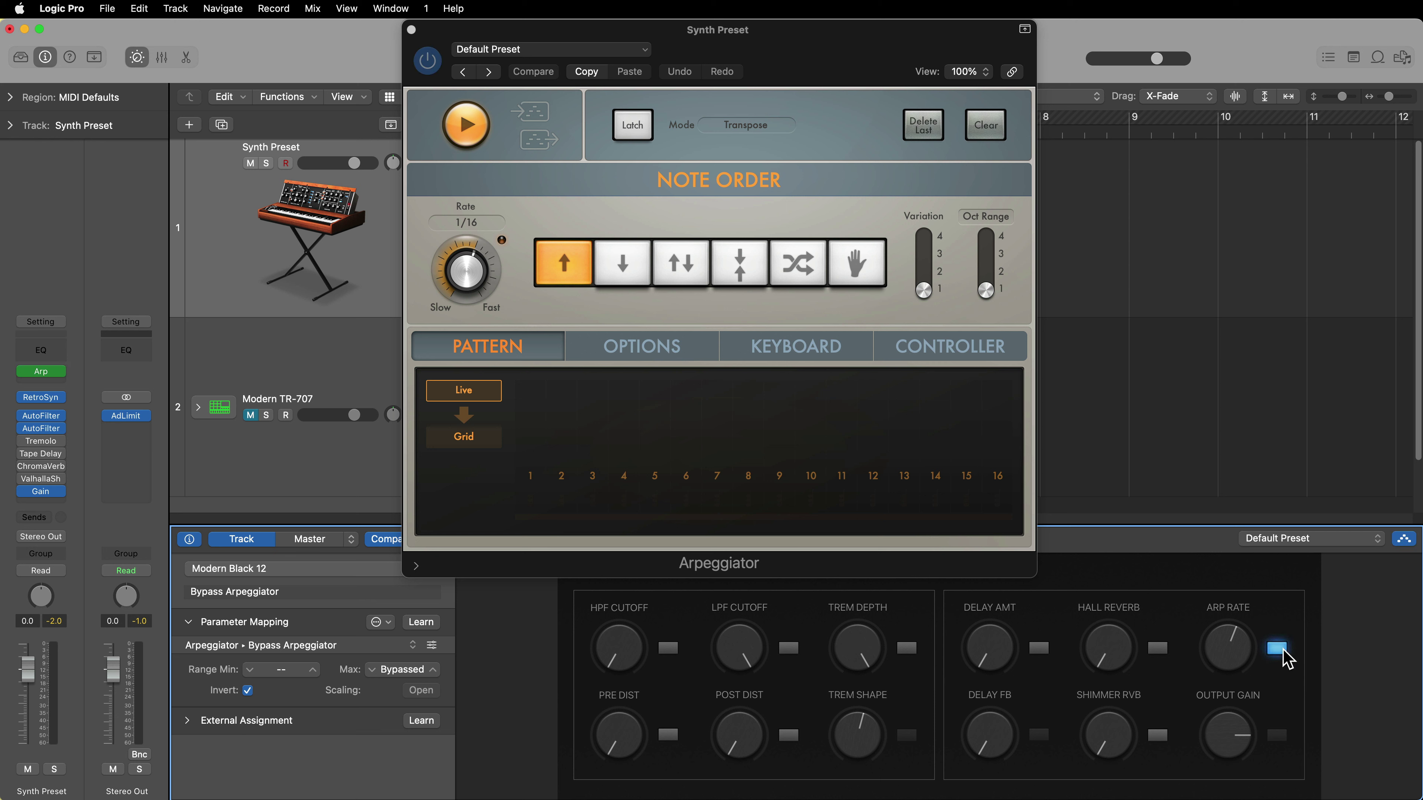
{"action": "left_click_drag", "start_coordinate": [1228, 656], "coordinate": [1251, 689]}
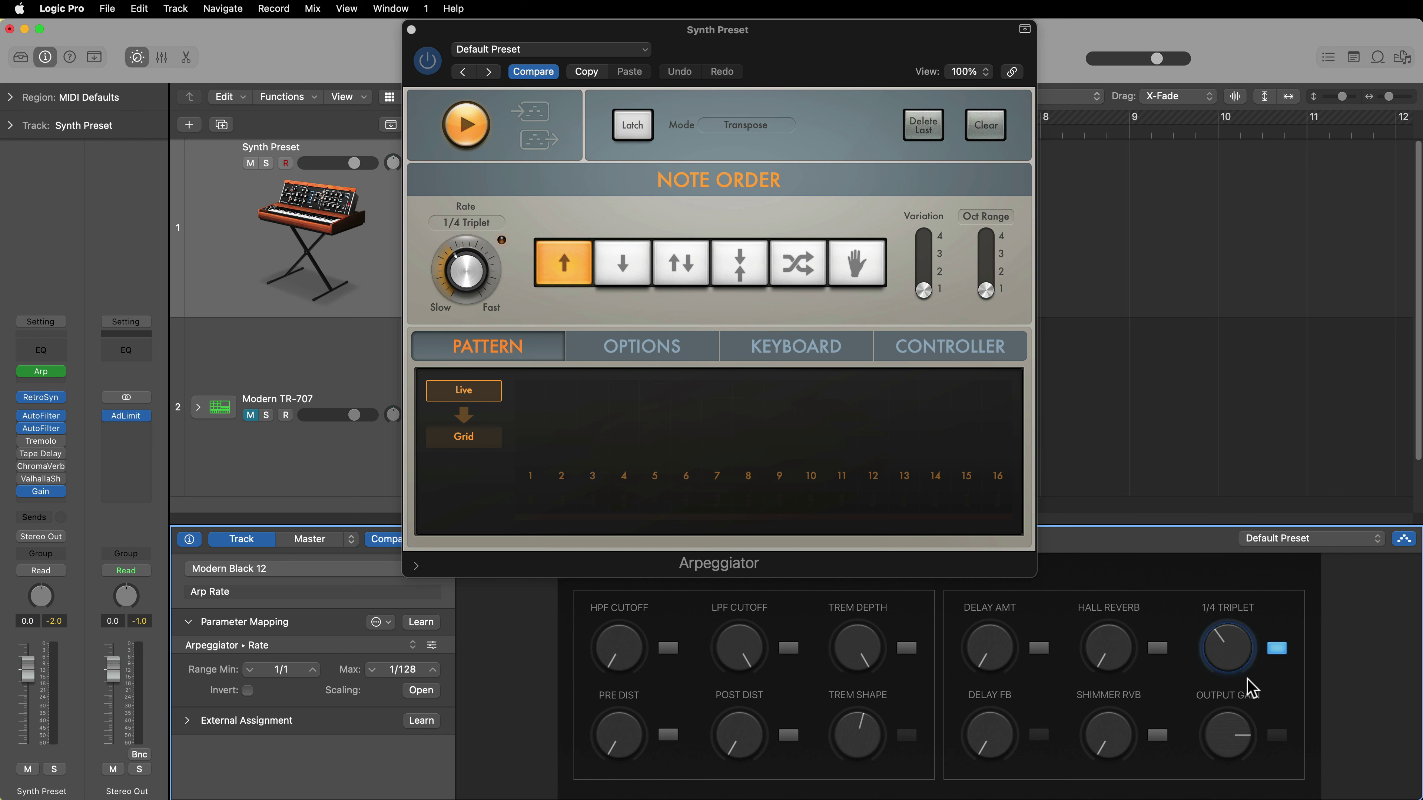
{"action": "key", "text": "super+w"}
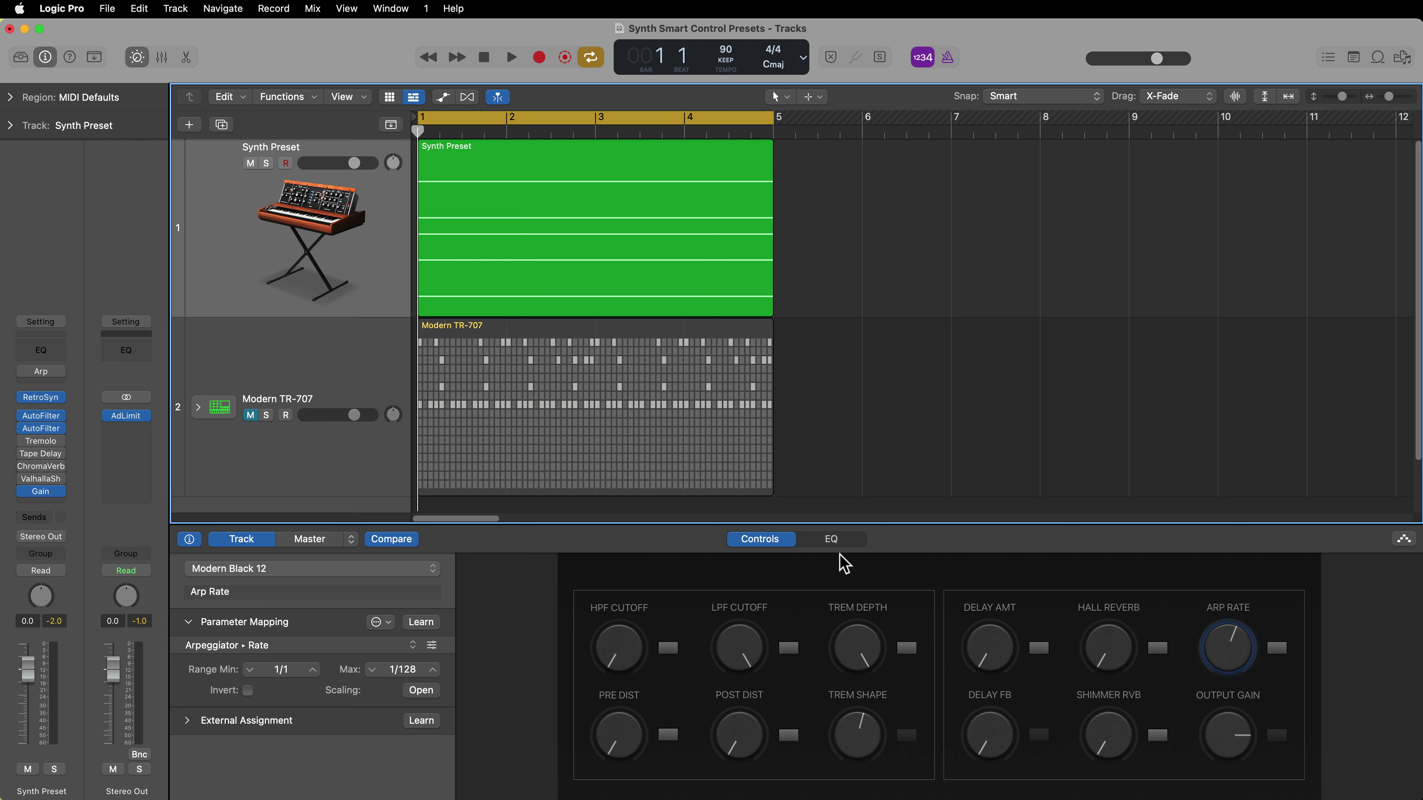
- Remove the Retro Synth instrument from the channel strip and save the channel strip setting as Synth Preset 02
{"action": "mouse_move", "coordinate": [61, 402]}
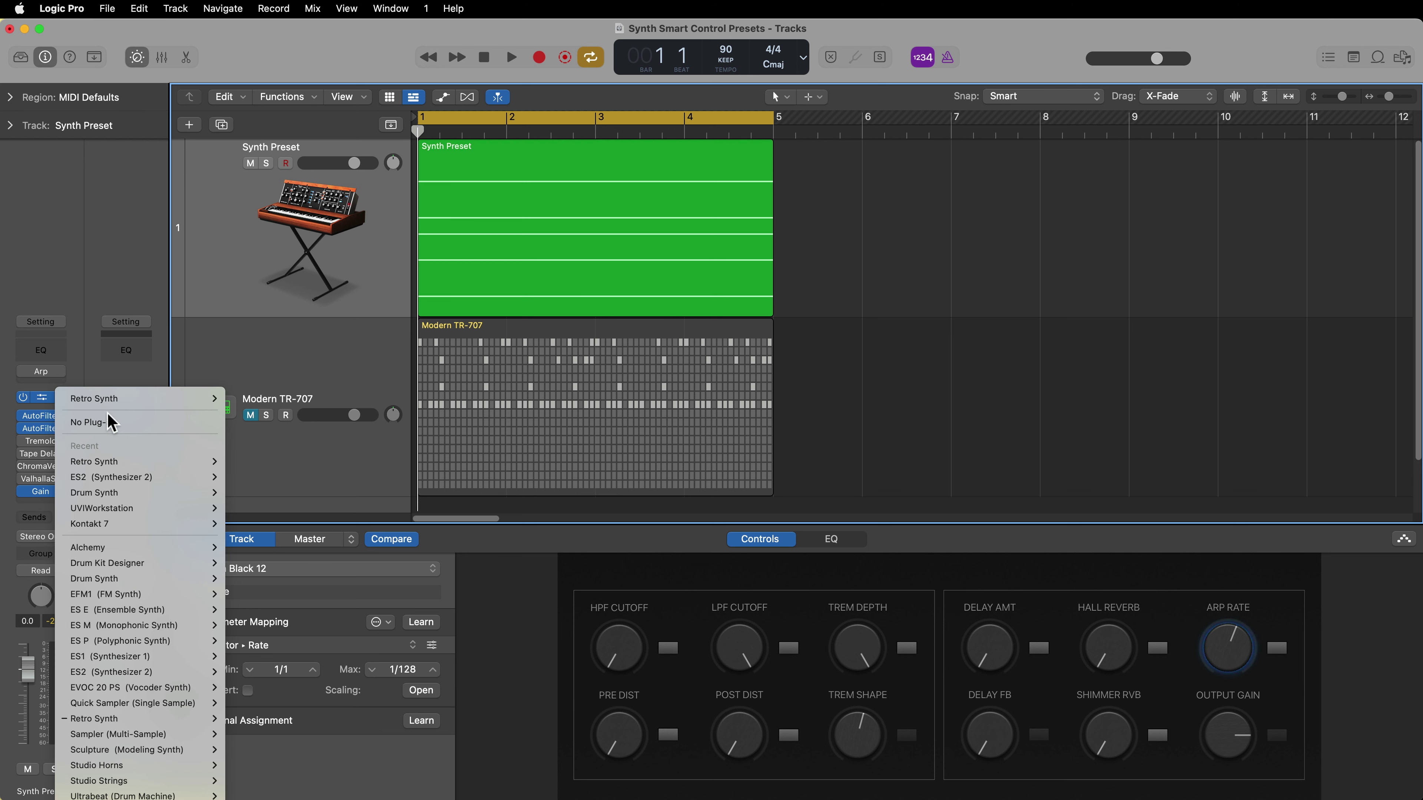
{"action": "left_click", "coordinate": [111, 426]}
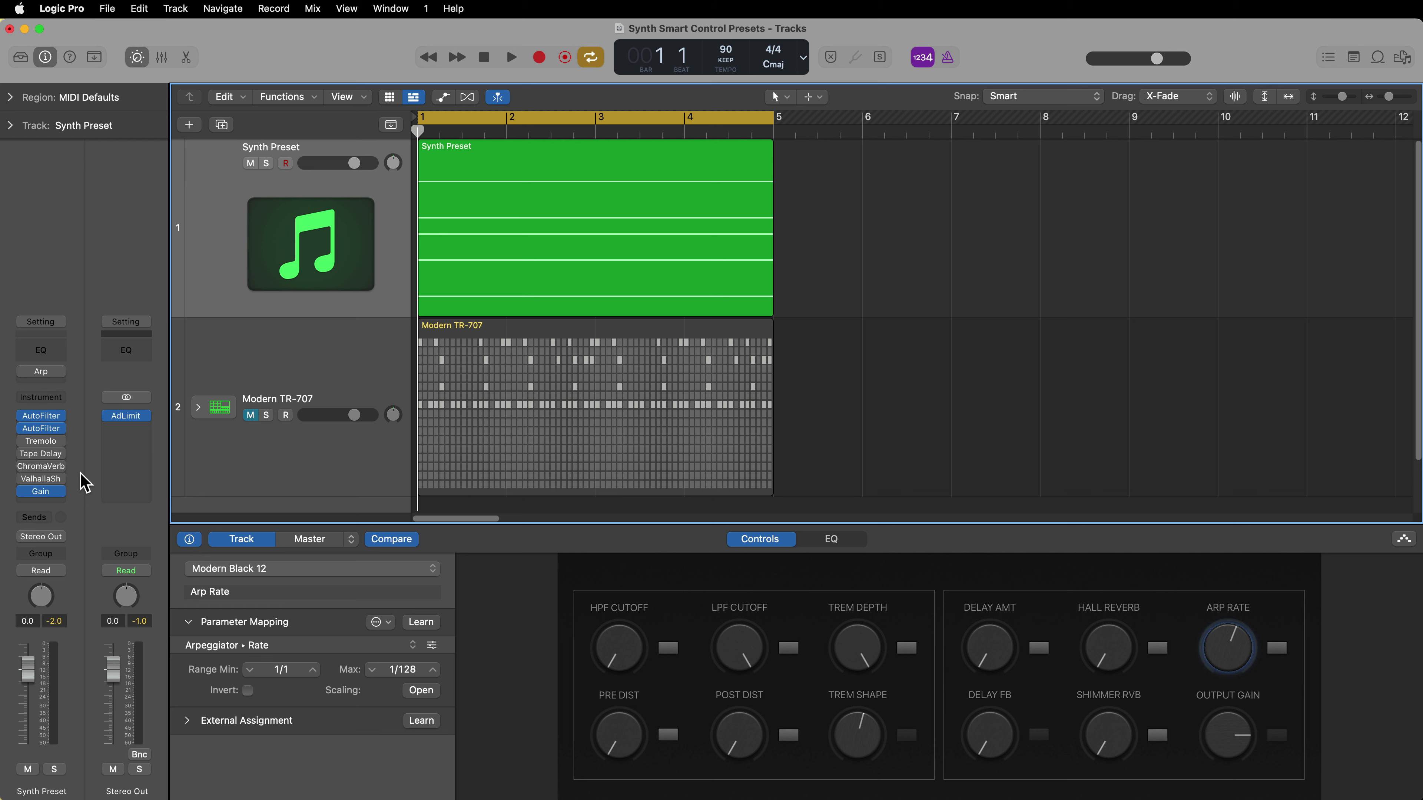
{"action": "left_click", "coordinate": [41, 321]}
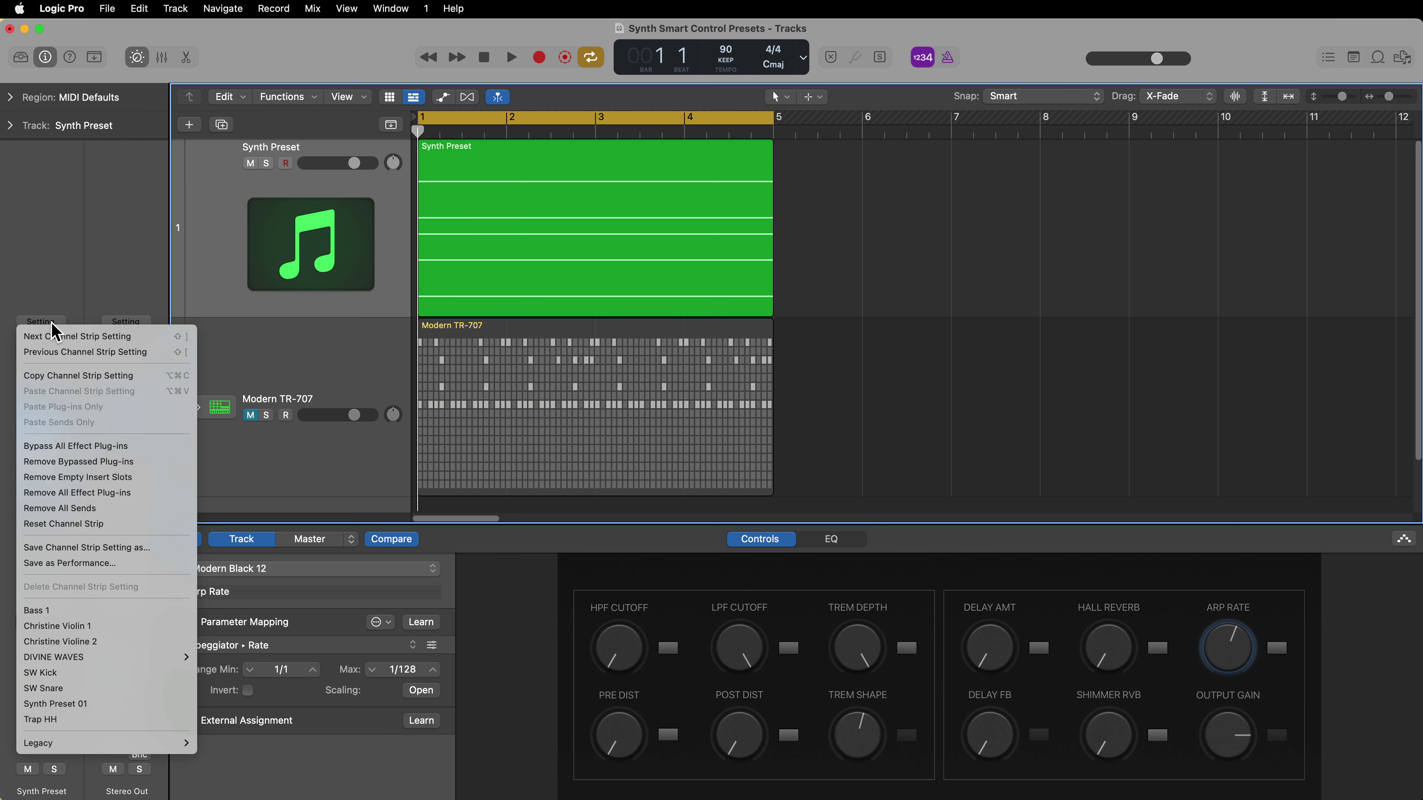
{"action": "left_click", "coordinate": [167, 549]}
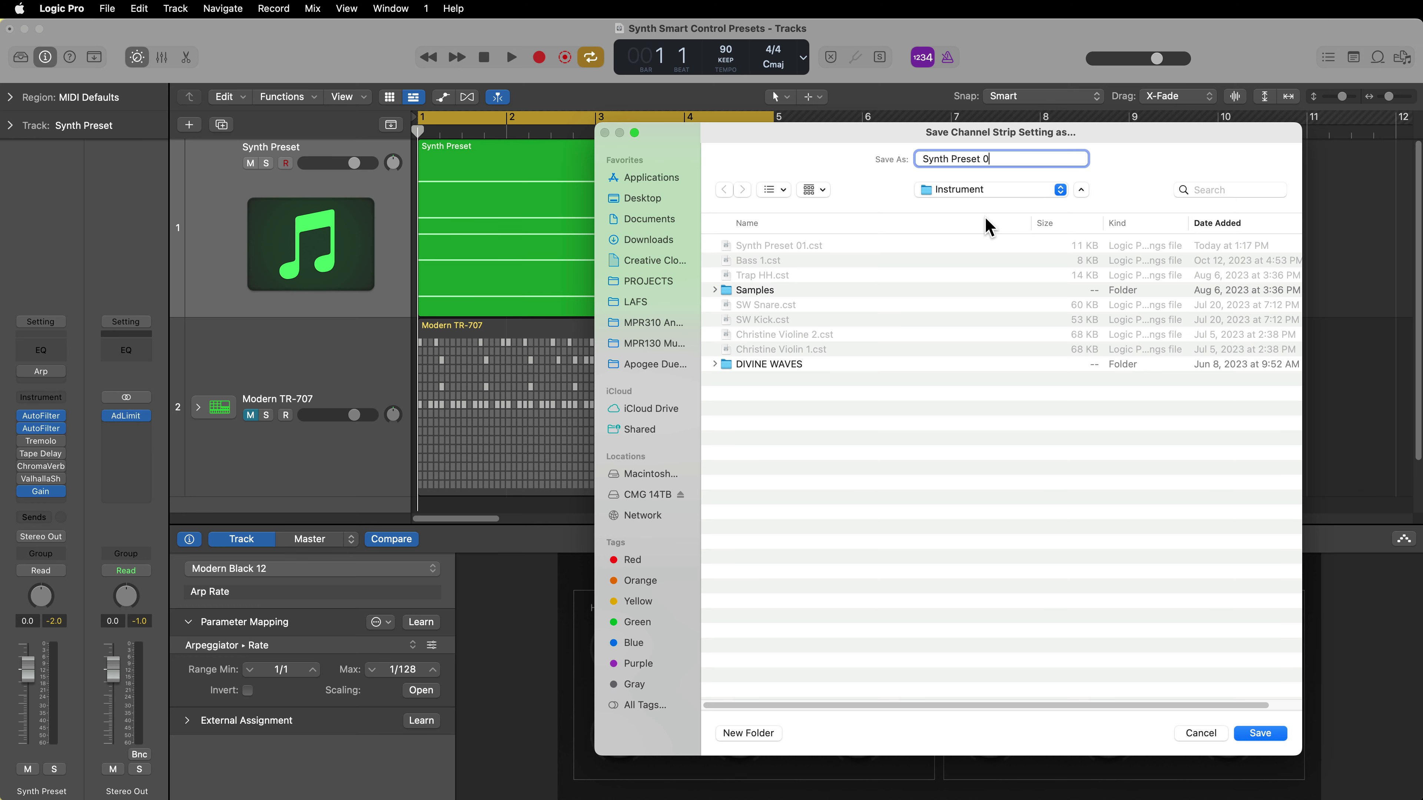
{"action": "key", "text": "Return"}
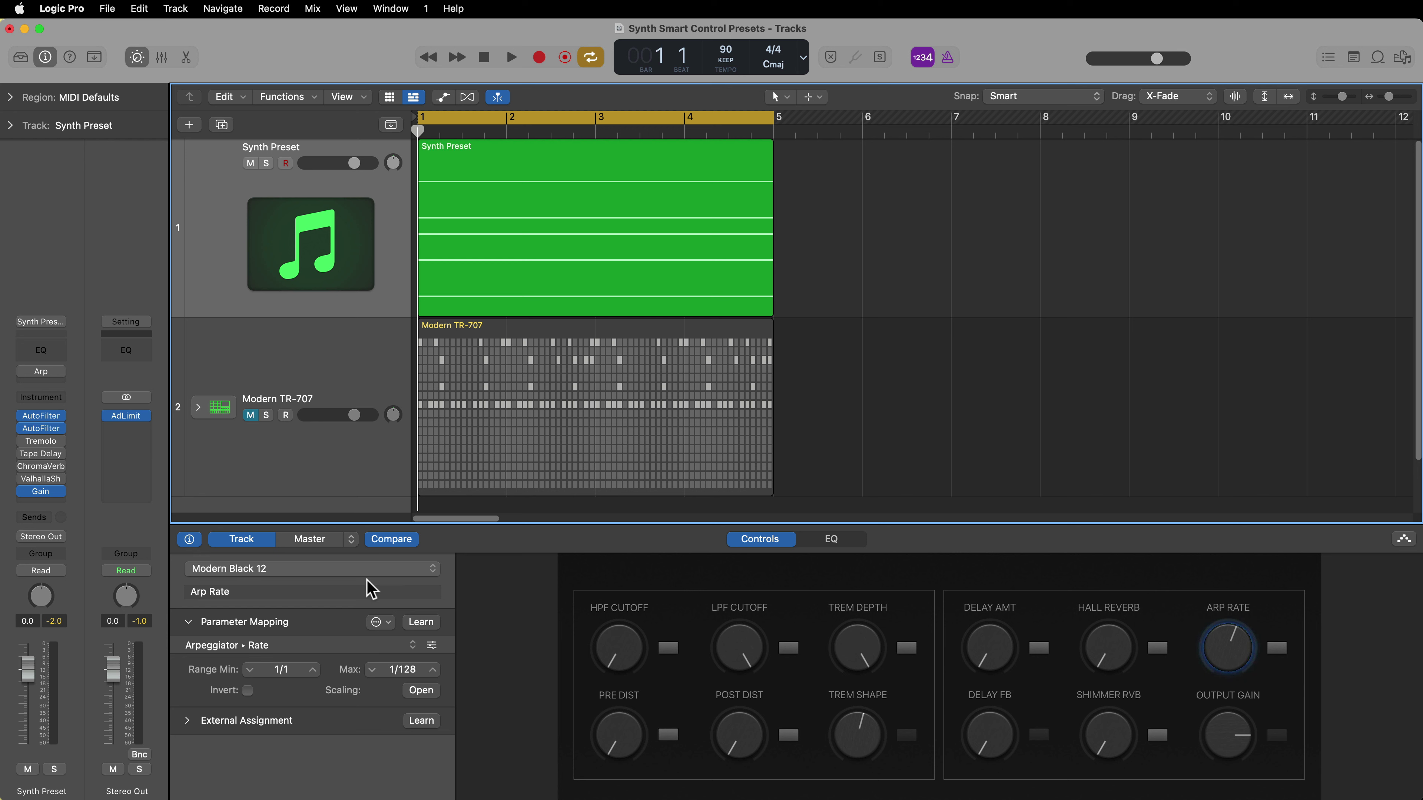
- Reset the Synth Preset channel strip and load the saved Synth Preset 02 setting
{"action": "left_click", "coordinate": [39, 322]}
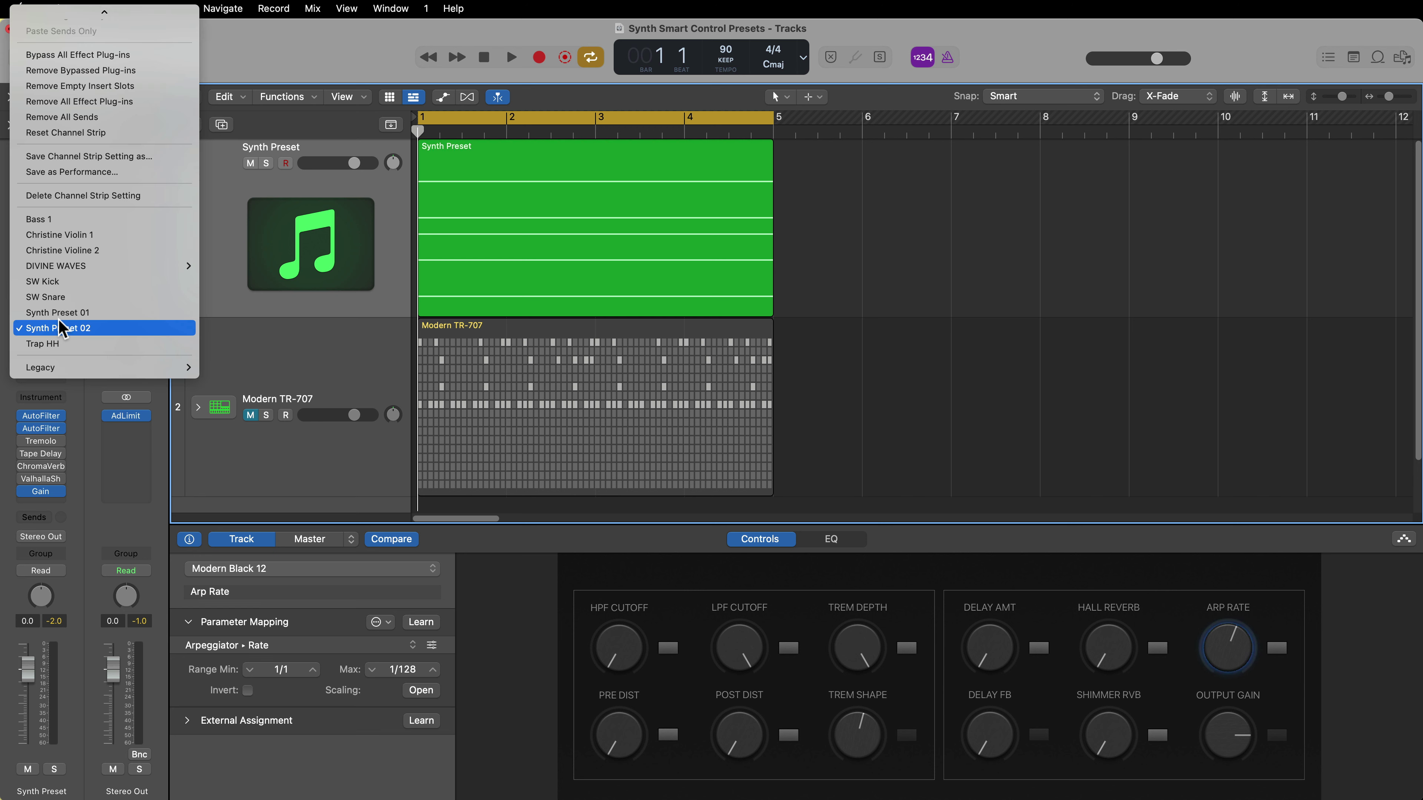
{"action": "left_click", "coordinate": [174, 275]}
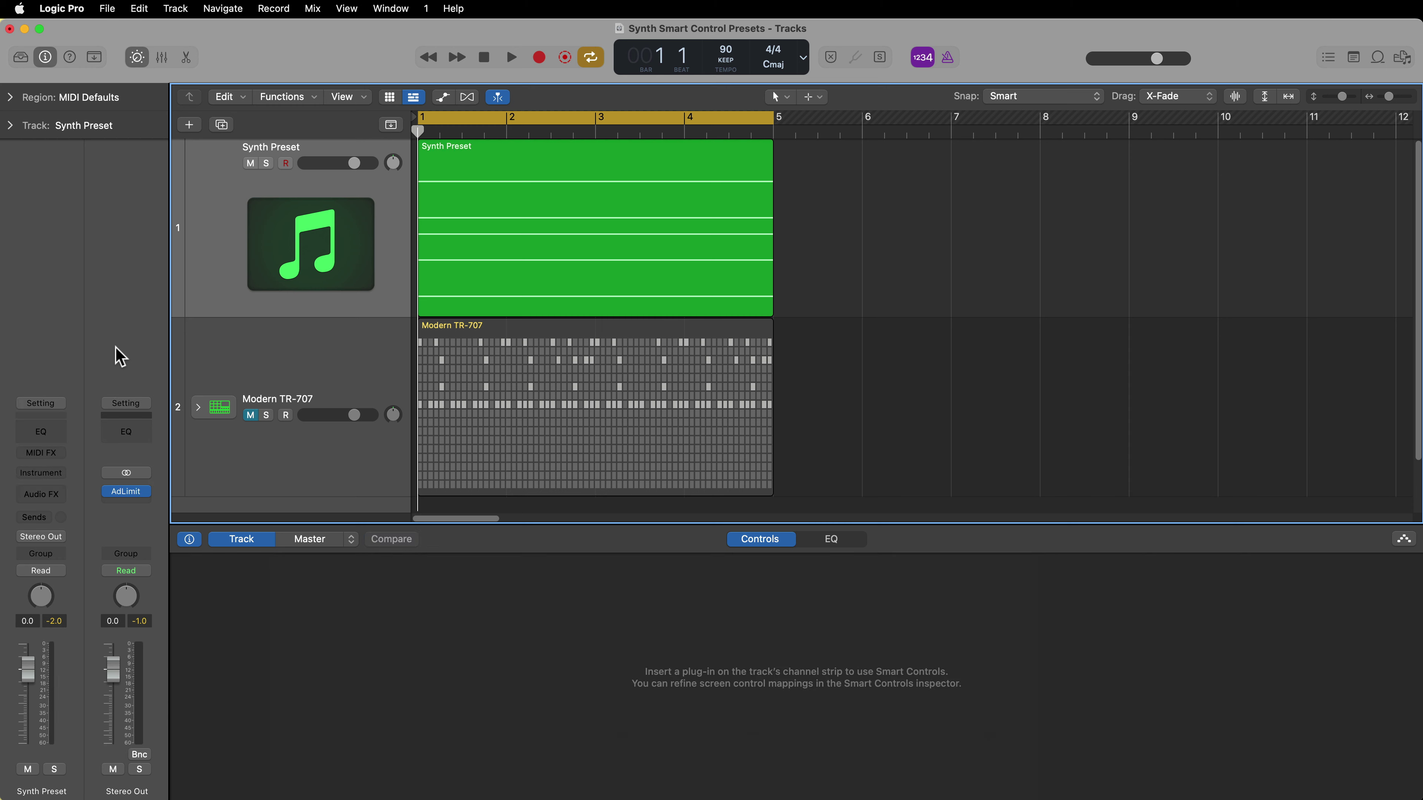
{"action": "left_click", "coordinate": [40, 403]}
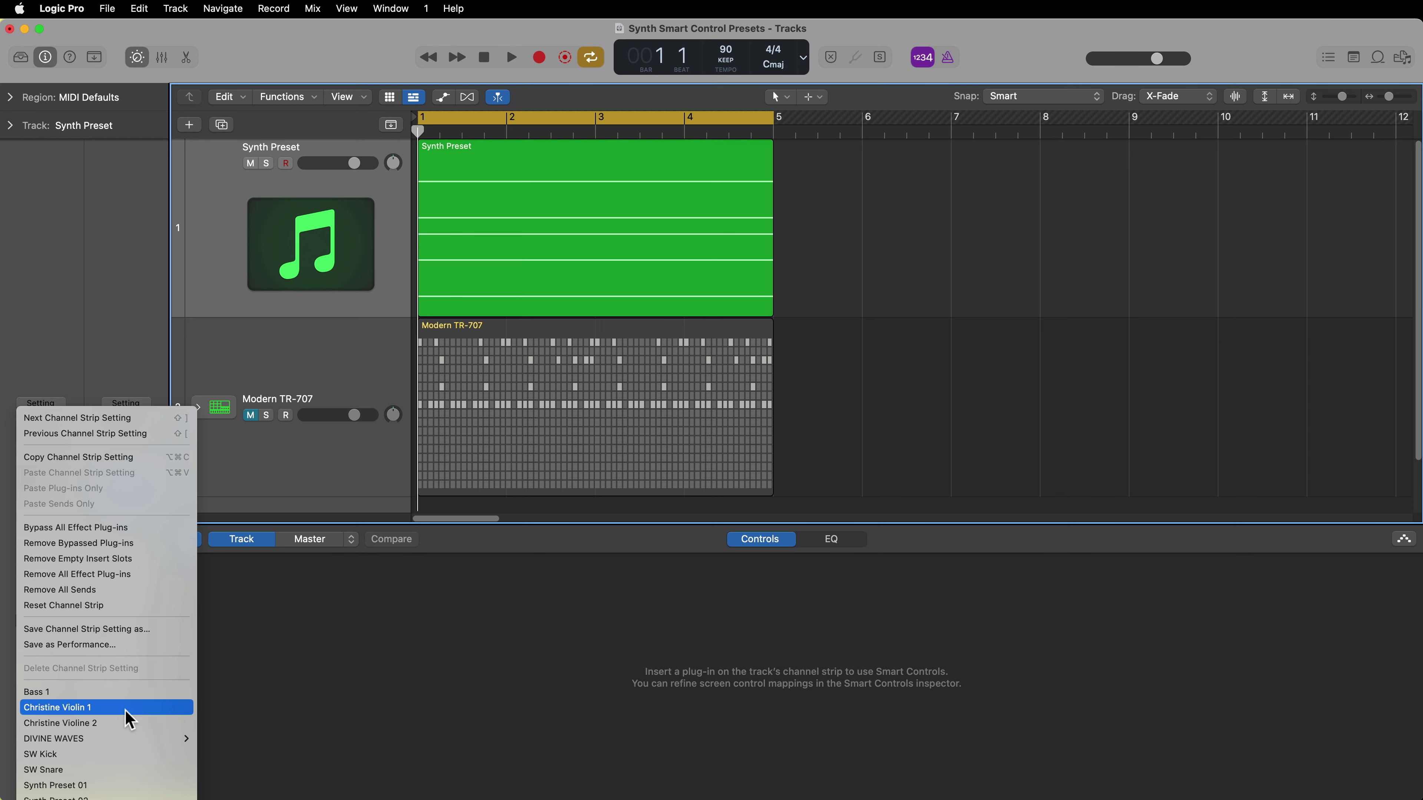
{"action": "left_click", "coordinate": [126, 796]}
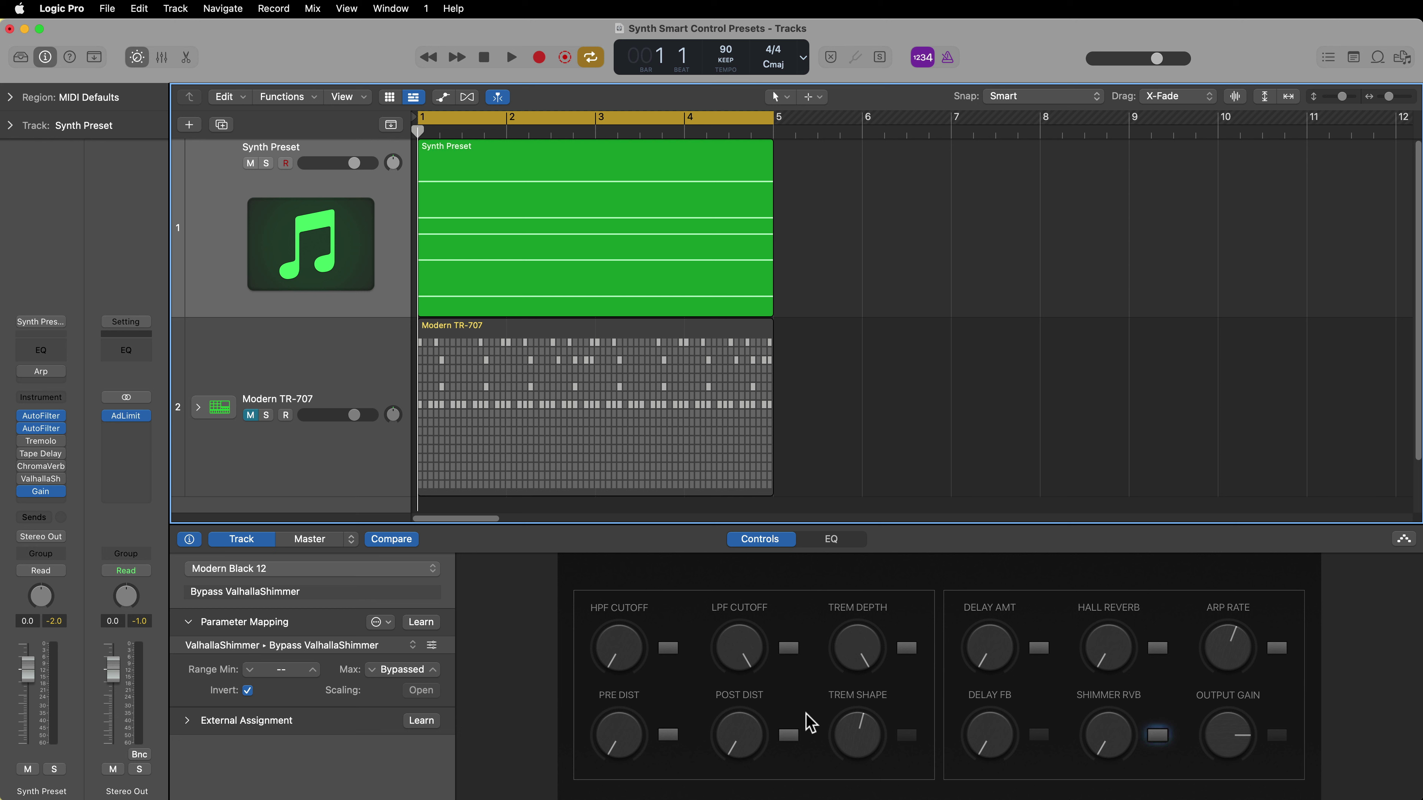
{"action": "left_click", "coordinate": [1347, 692]}
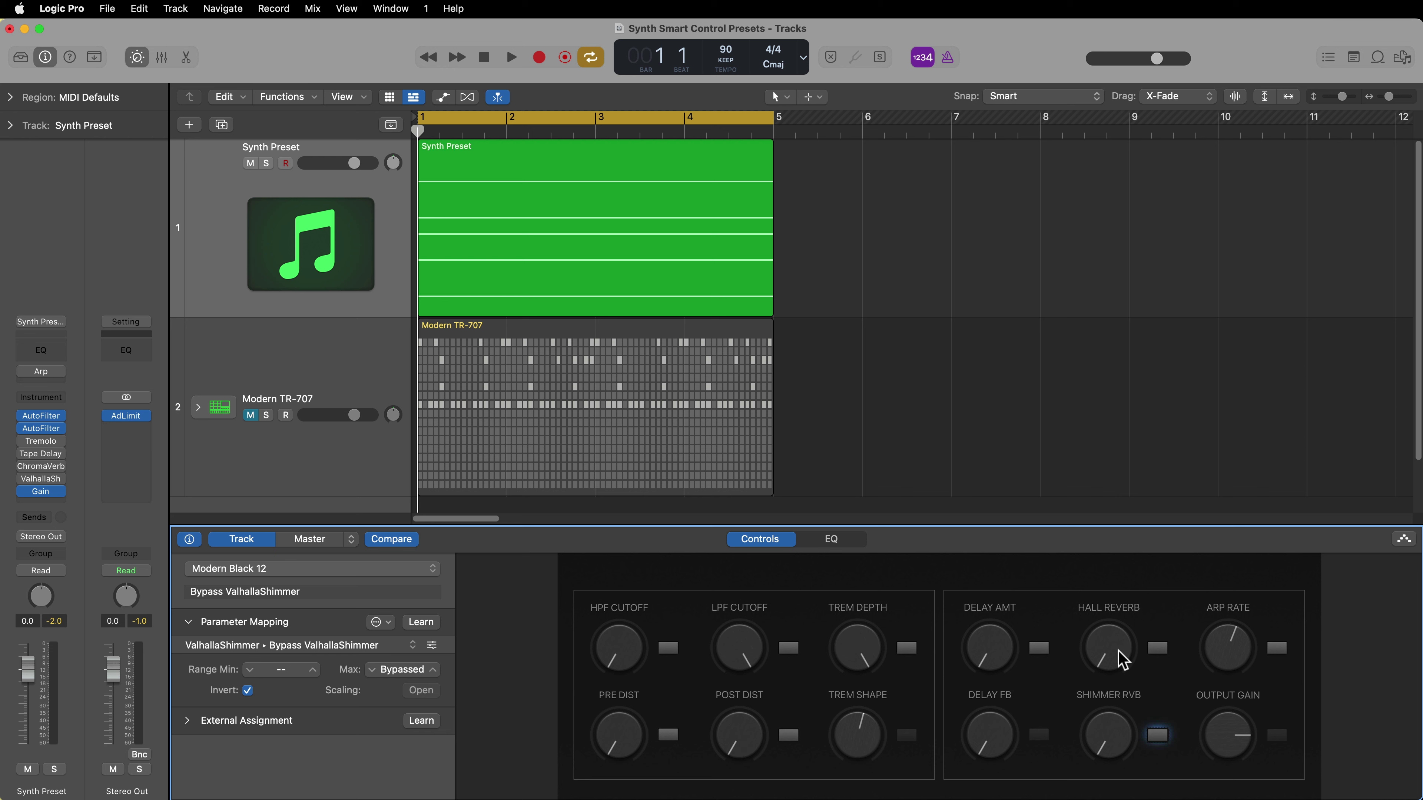
- Insert Retro Synth in the empty instrument slot of the Synth Preset track
{"action": "left_click", "coordinate": [41, 397]}
{"action": "left_click", "coordinate": [191, 445]}
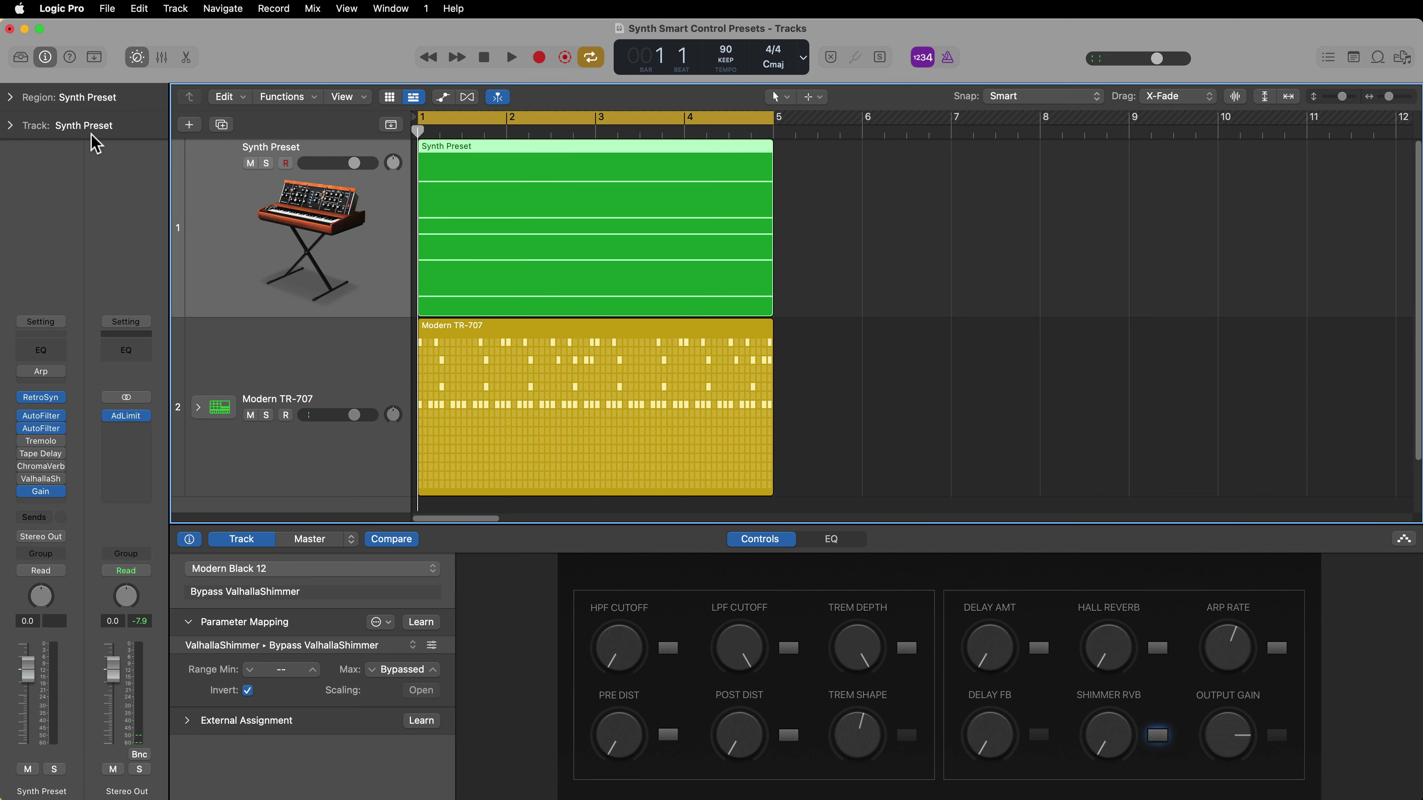
- Play back the unprocessed synth, switch on the Arpeggiator with the Arp Rate switch, and play the loop with it
{"action": "key", "text": "space"}
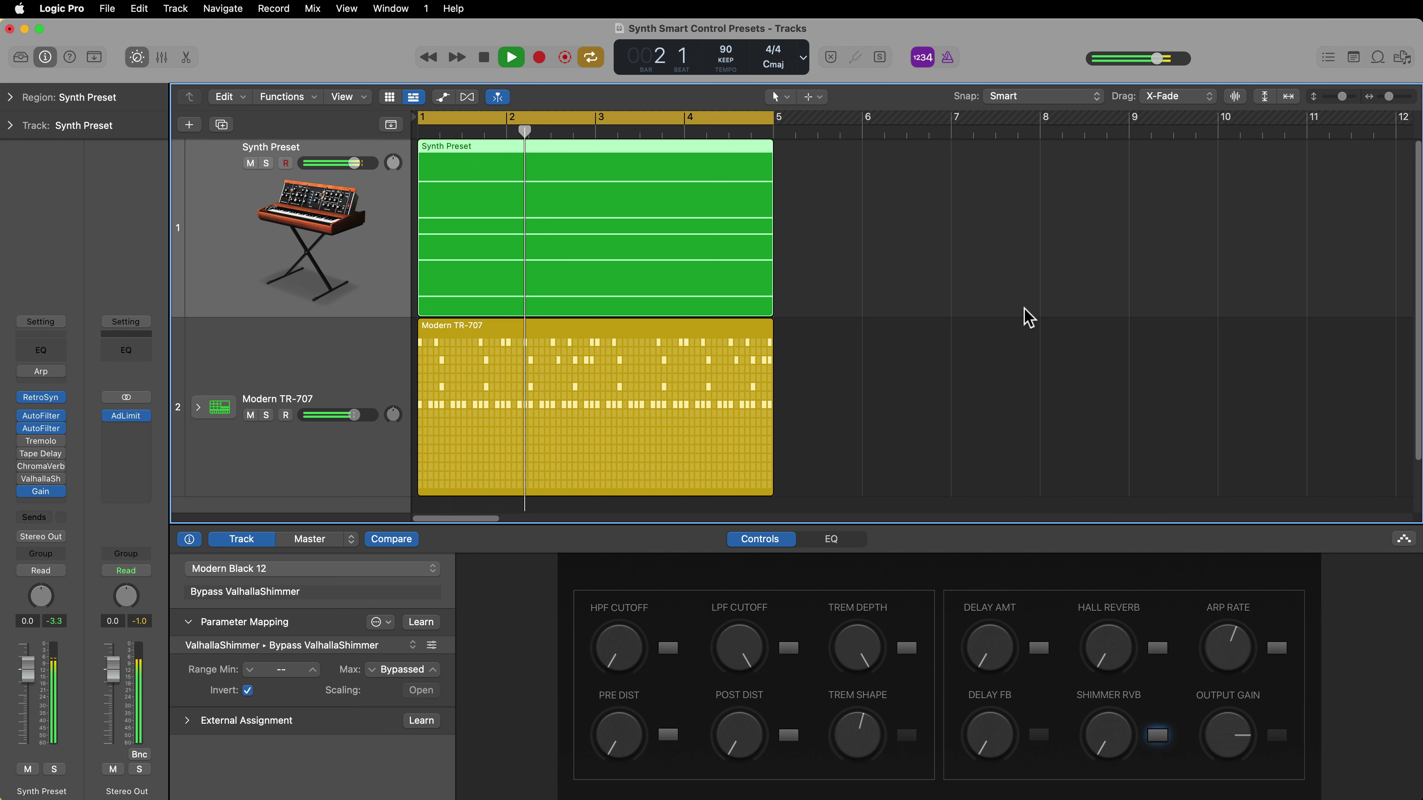
{"action": "key", "text": "space"}
{"action": "left_click", "coordinate": [1279, 650]}
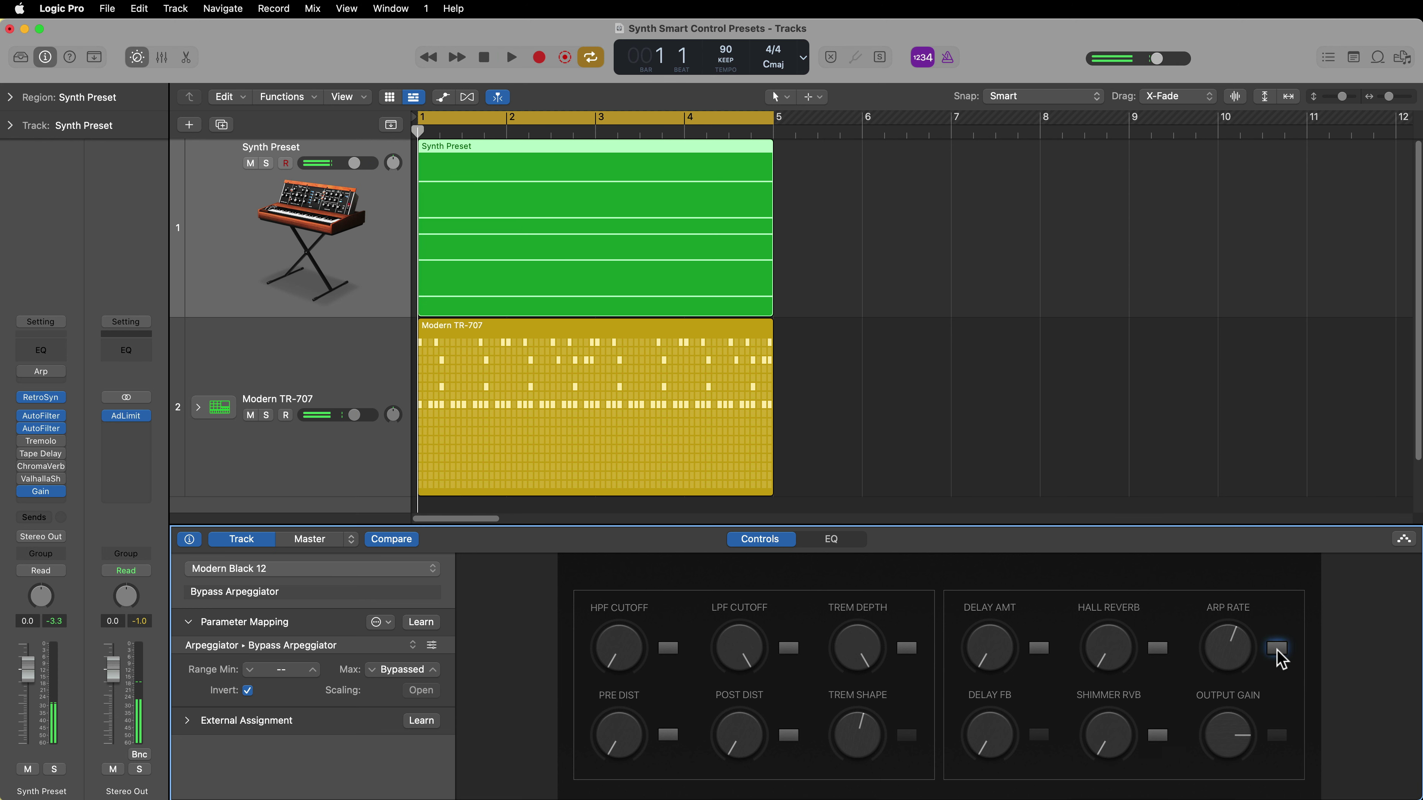
{"action": "key", "text": "space"}
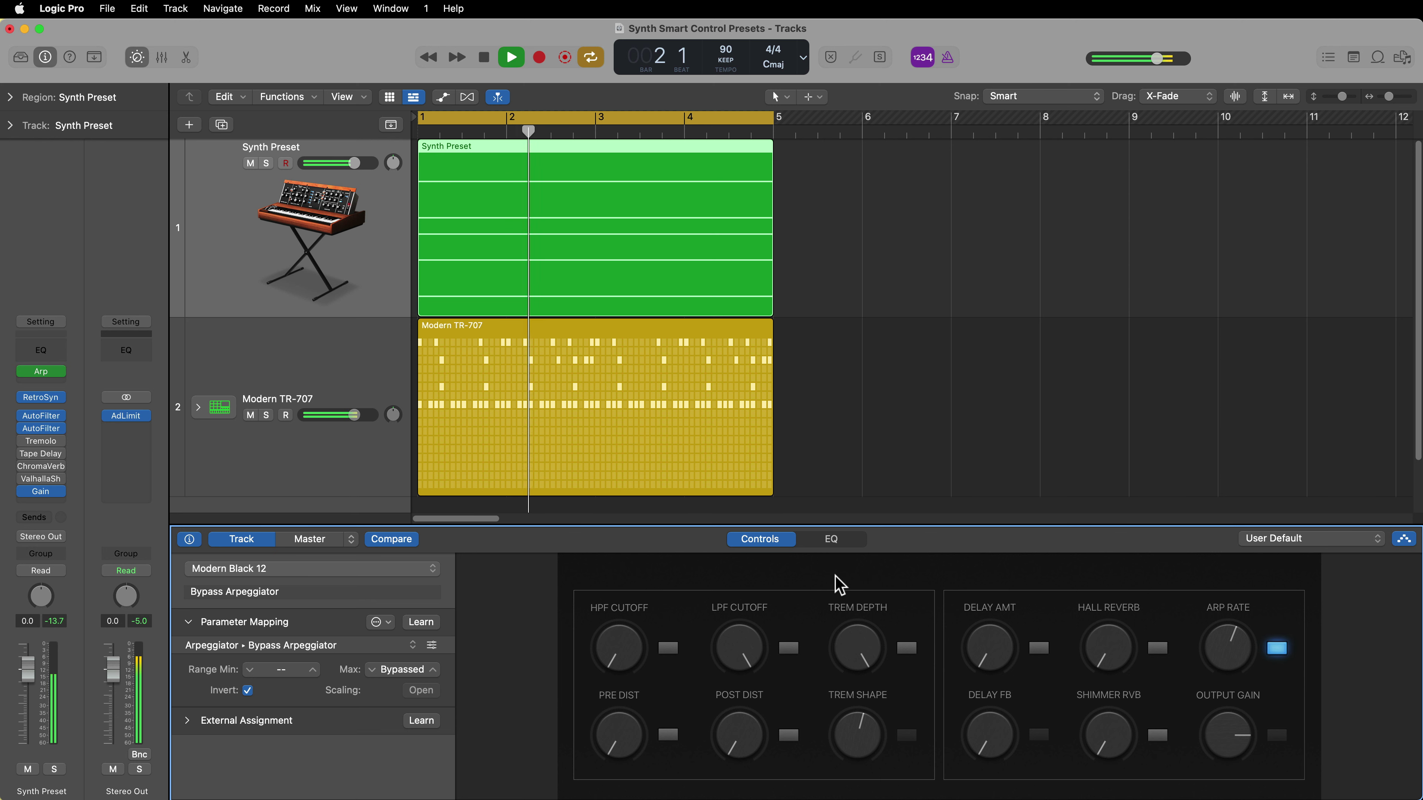
{"action": "key", "text": "space"}
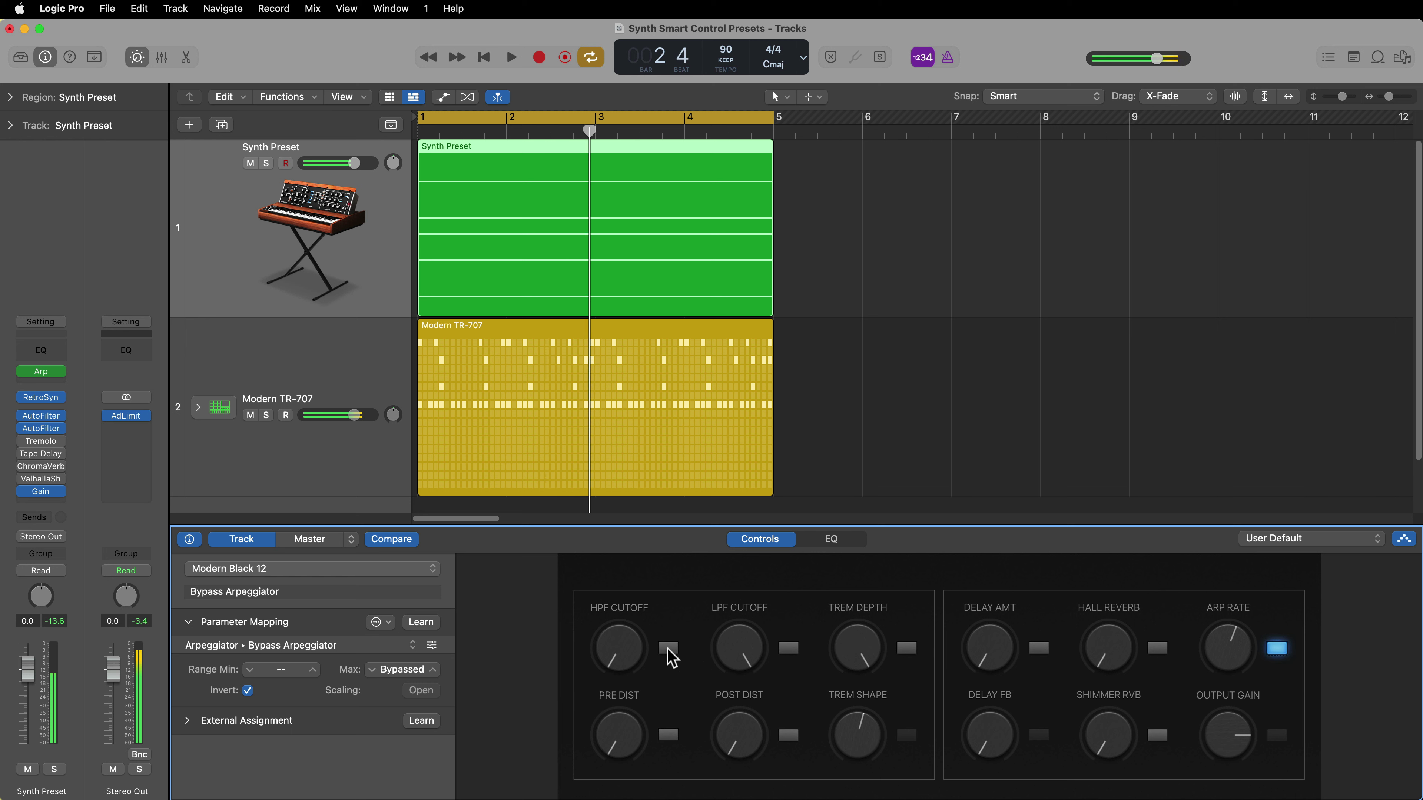
- Switch on the HPF and LPF filters, raise HPF Cutoff and lower LPF Cutoff to about 81% during playback
{"action": "left_click", "coordinate": [668, 649]}
{"action": "left_click", "coordinate": [791, 650]}
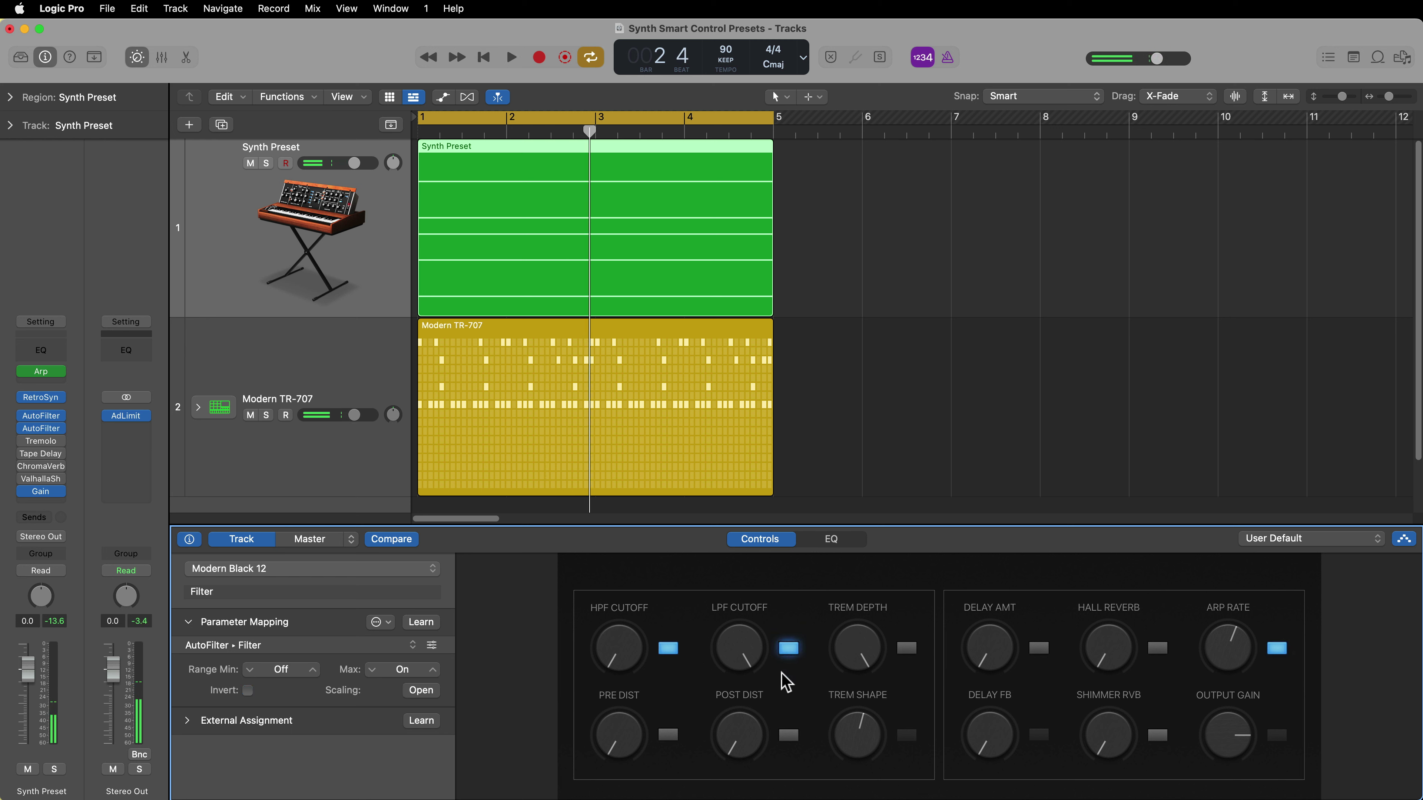
{"action": "key", "text": "space"}
{"action": "left_click", "coordinate": [620, 652]}
{"action": "left_click_drag", "start_coordinate": [627, 663], "coordinate": [654, 611]}
{"action": "left_click_drag", "start_coordinate": [727, 652], "coordinate": [743, 702]}
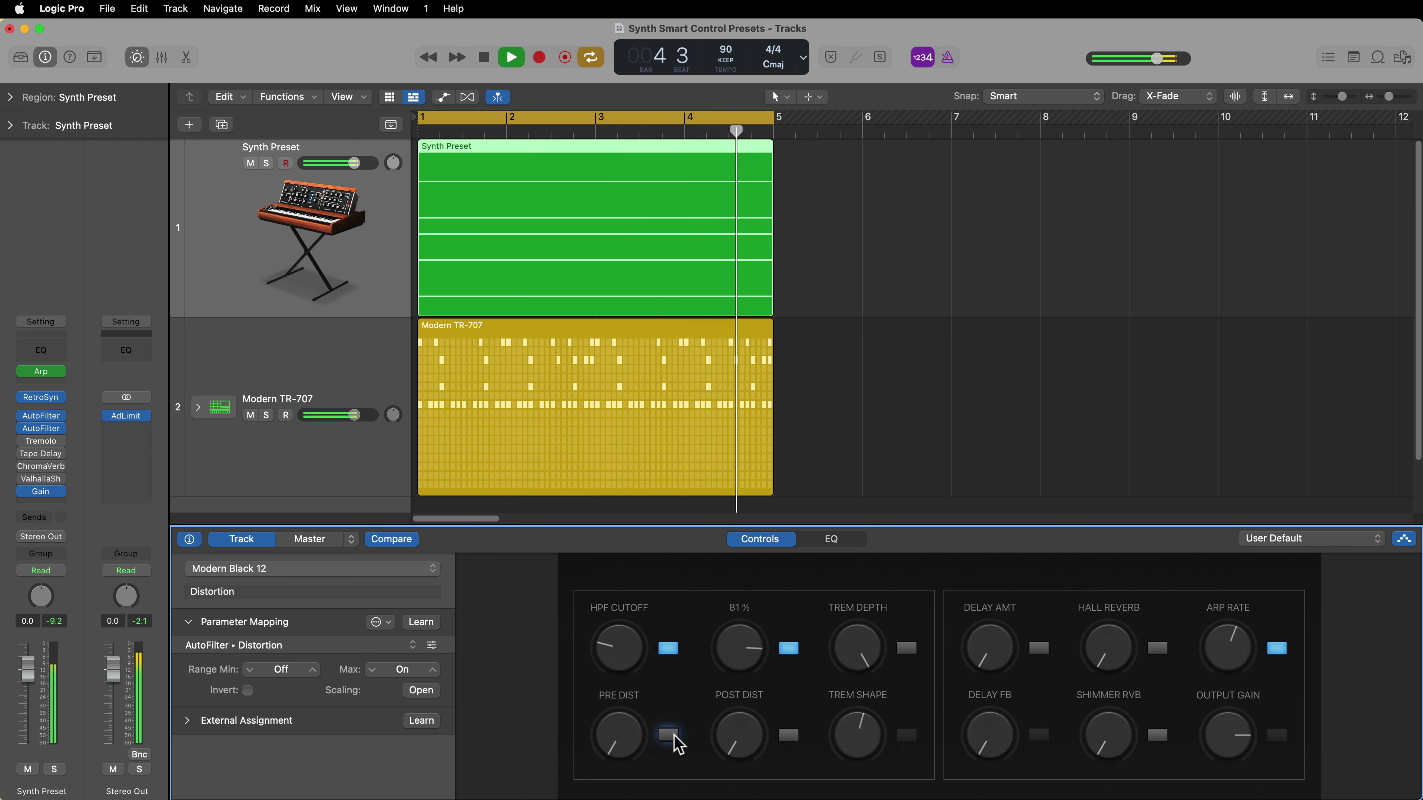
- Switch on both distortion stages, raise Pre Dist and set Post Dist to about 96%, and play the result
{"action": "left_click", "coordinate": [622, 732]}
{"action": "mouse_move", "coordinate": [632, 733]}
{"action": "left_mouse_down"}
{"action": "mouse_move", "coordinate": [659, 656]}
{"action": "mouse_move", "coordinate": [653, 729]}
{"action": "left_mouse_up"}
{"action": "key", "text": "space"}
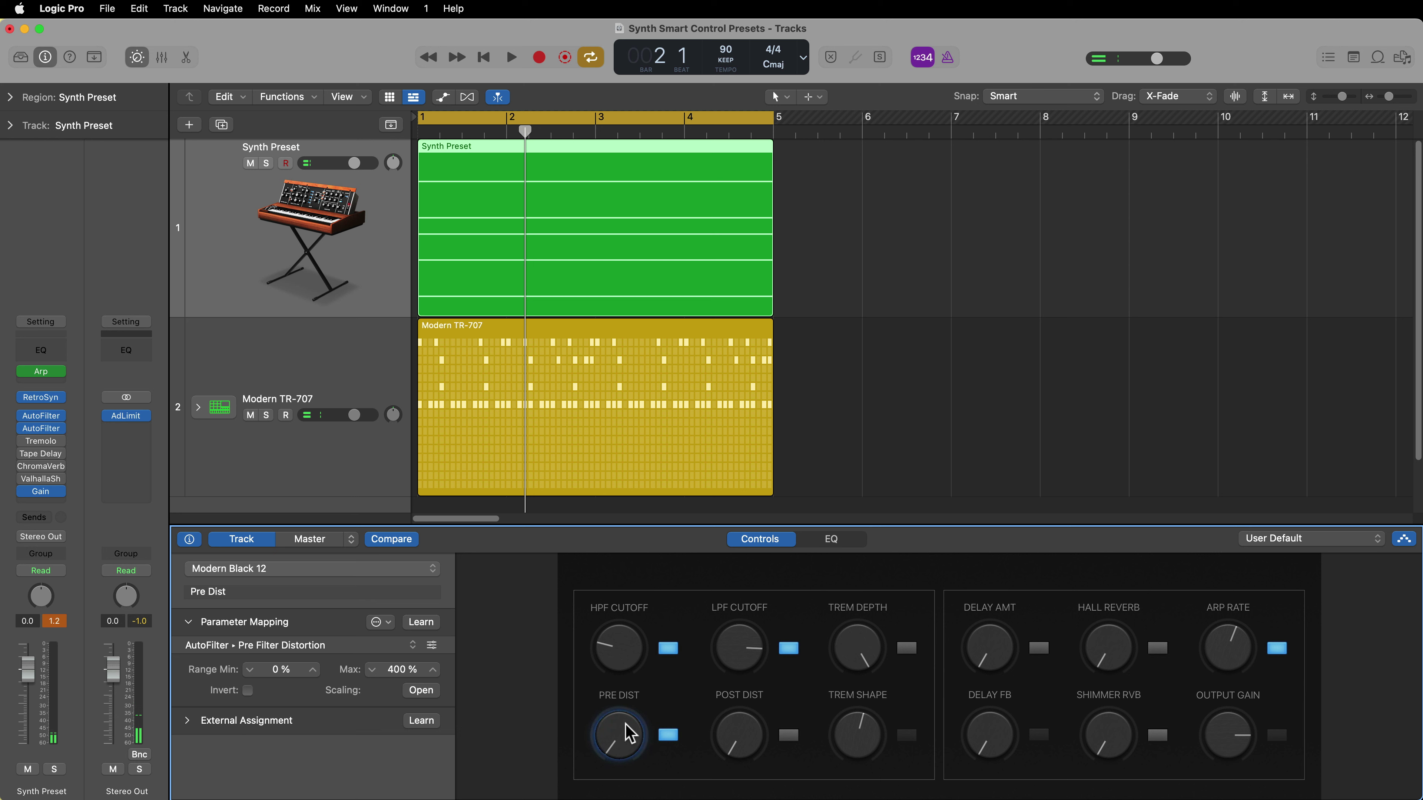
{"action": "left_click", "coordinate": [793, 738]}
{"action": "left_click", "coordinate": [738, 712]}
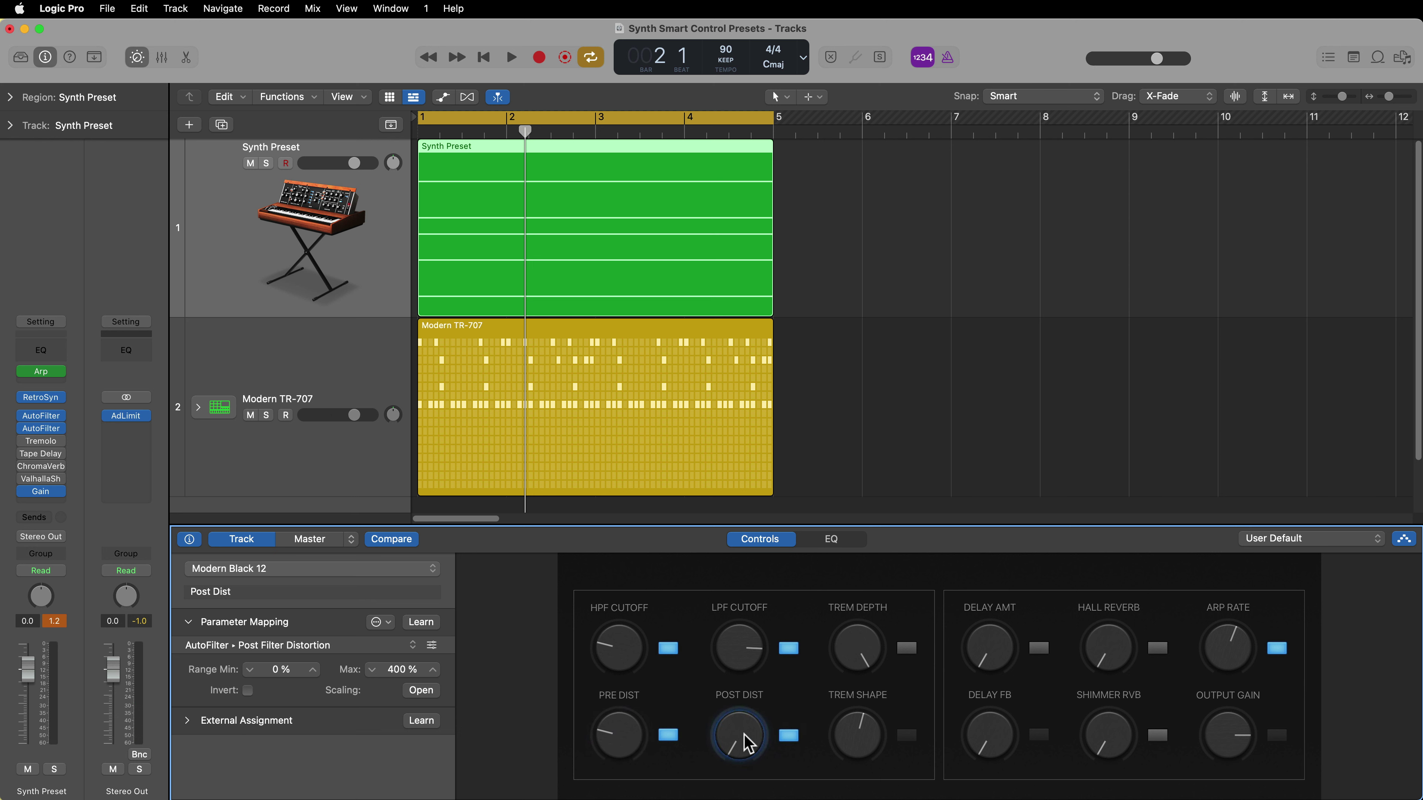
{"action": "left_click", "coordinate": [616, 728]}
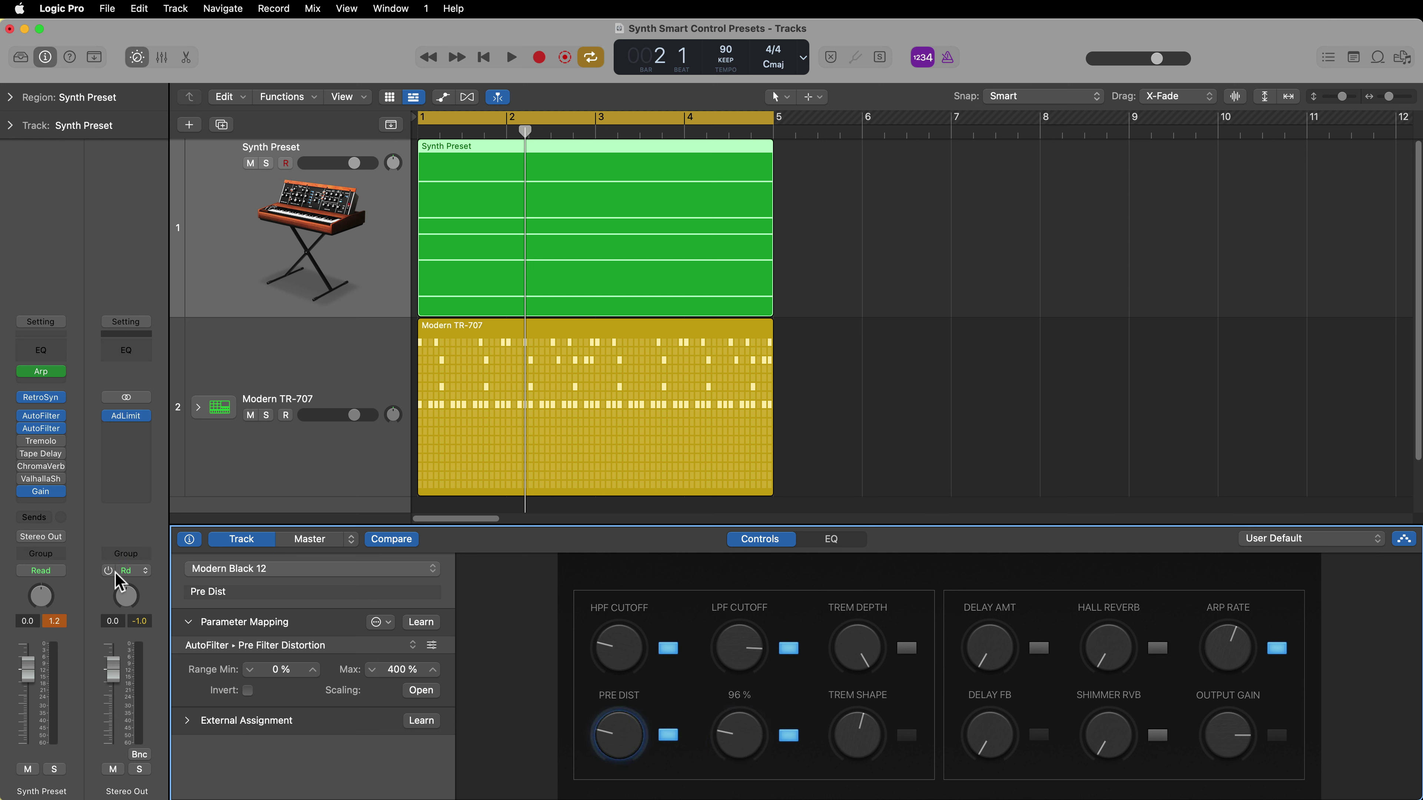
{"action": "key", "text": "space"}
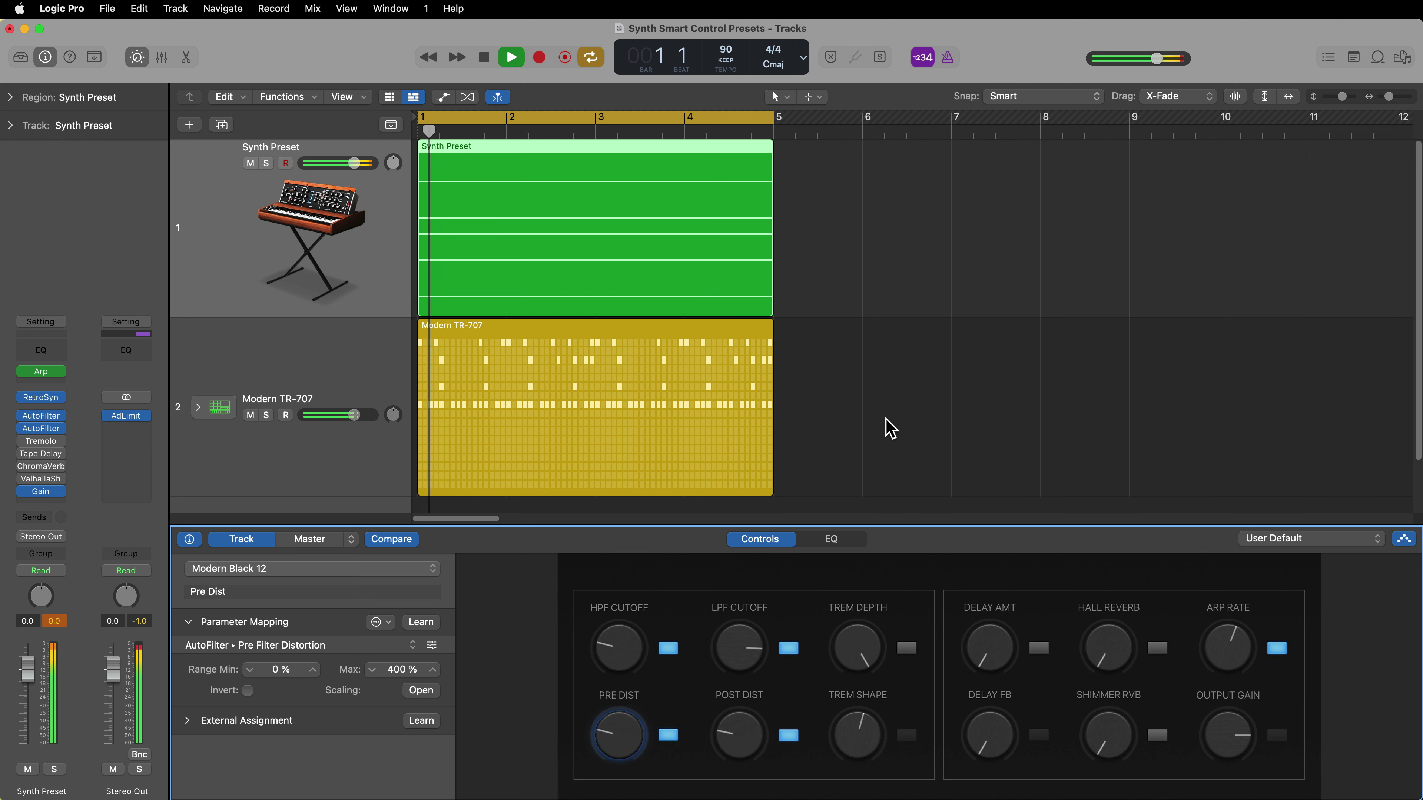
- Lower the Output Gain knob to tame the distorted level and check it in playback
{"action": "left_click", "coordinate": [1278, 735]}
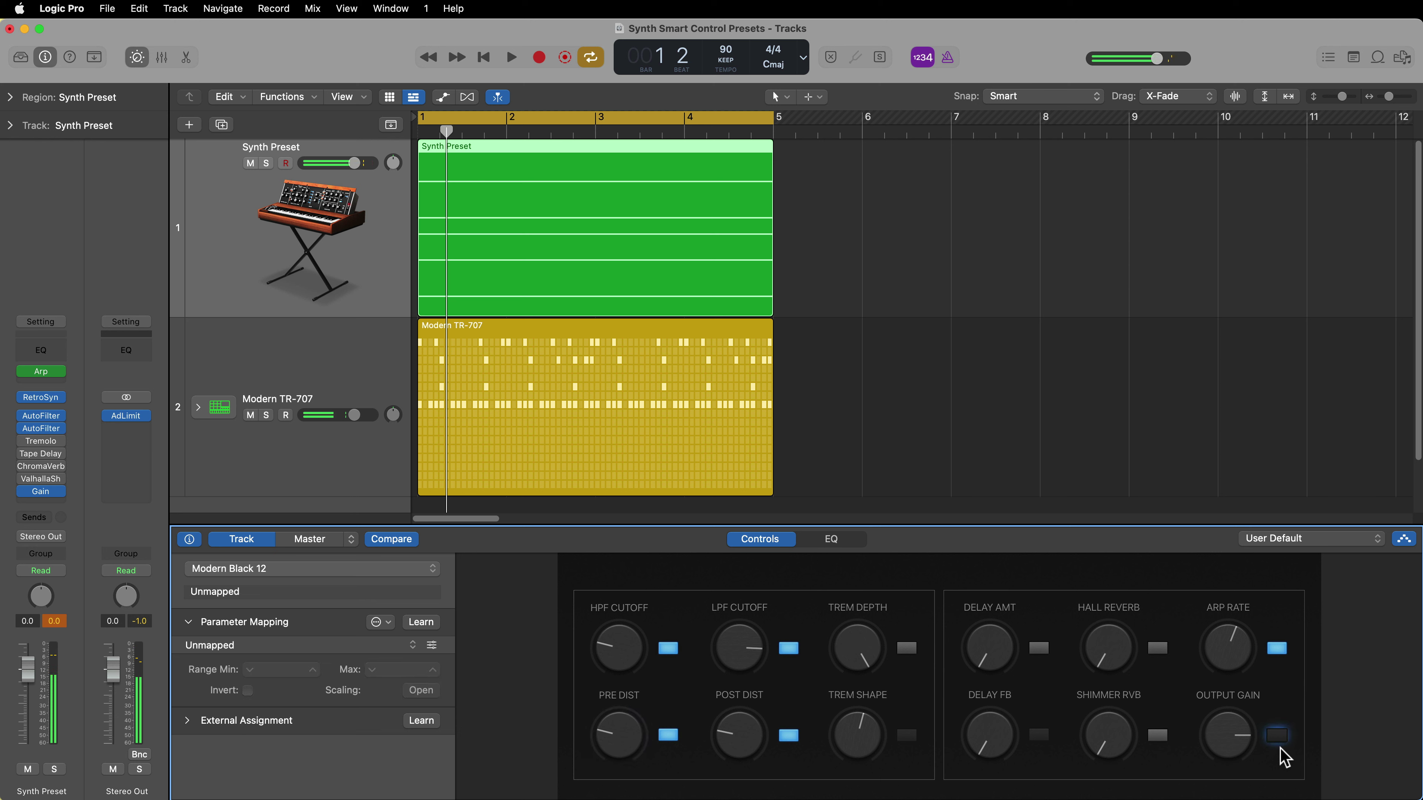
{"action": "left_click", "coordinate": [1236, 744]}
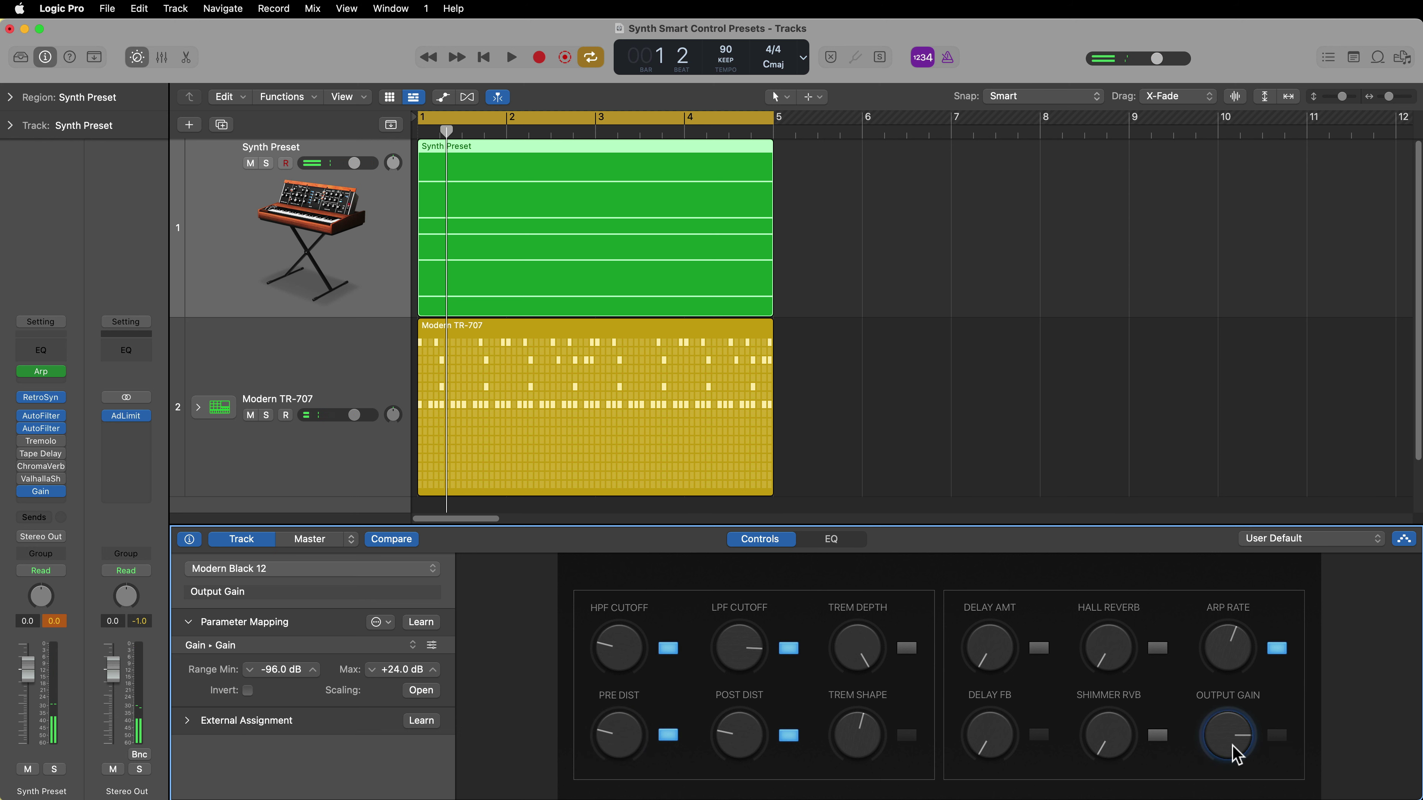
{"action": "mouse_move", "coordinate": [1232, 741]}
{"action": "left_mouse_down"}
{"action": "mouse_move", "coordinate": [1230, 771]}
{"action": "mouse_move", "coordinate": [1249, 739]}
{"action": "left_mouse_up"}
{"action": "key", "text": "space"}
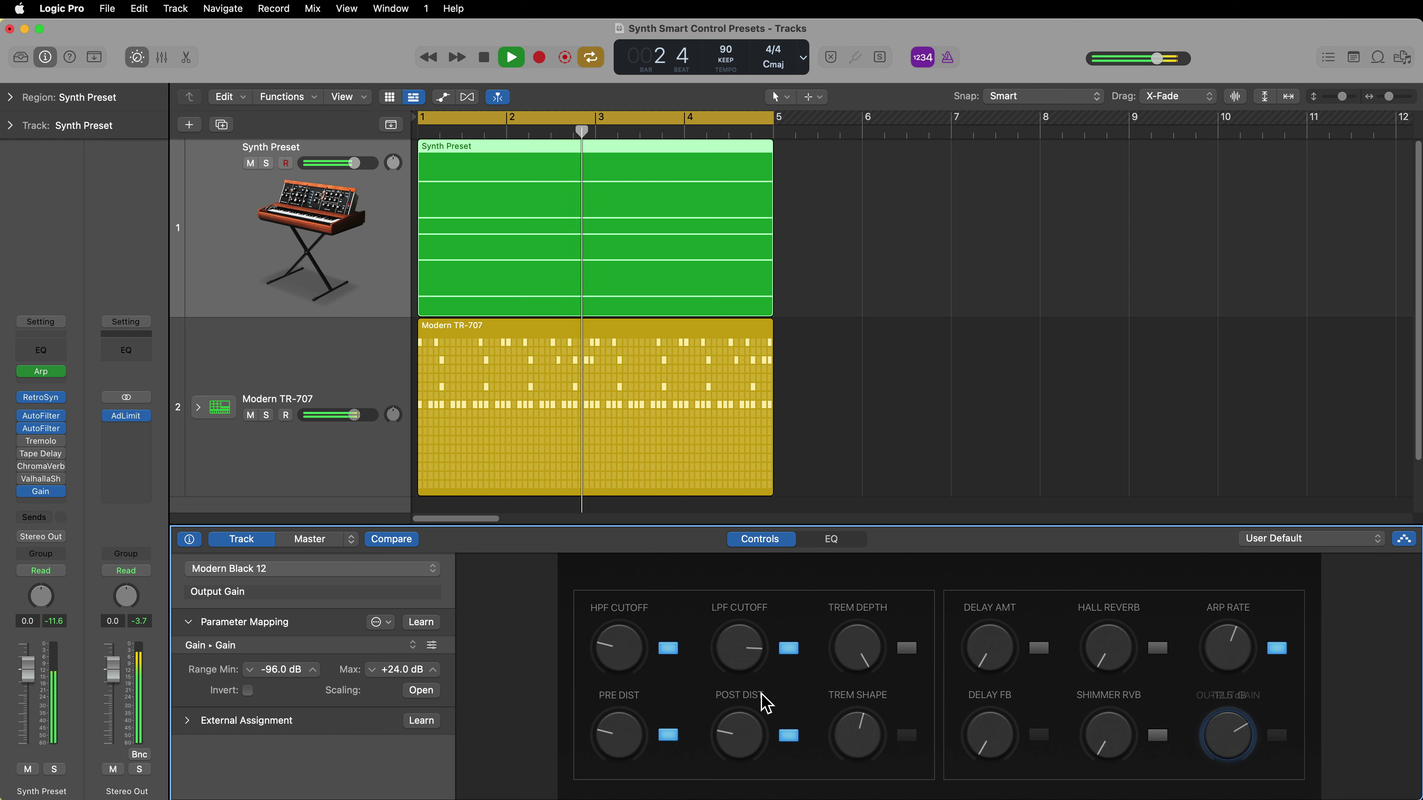
{"action": "key", "text": "space"}
- Switch on the Tremolo and slightly reduce Trem Shape and Trem Depth while playing from the beginning
{"action": "left_click", "coordinate": [906, 648]}
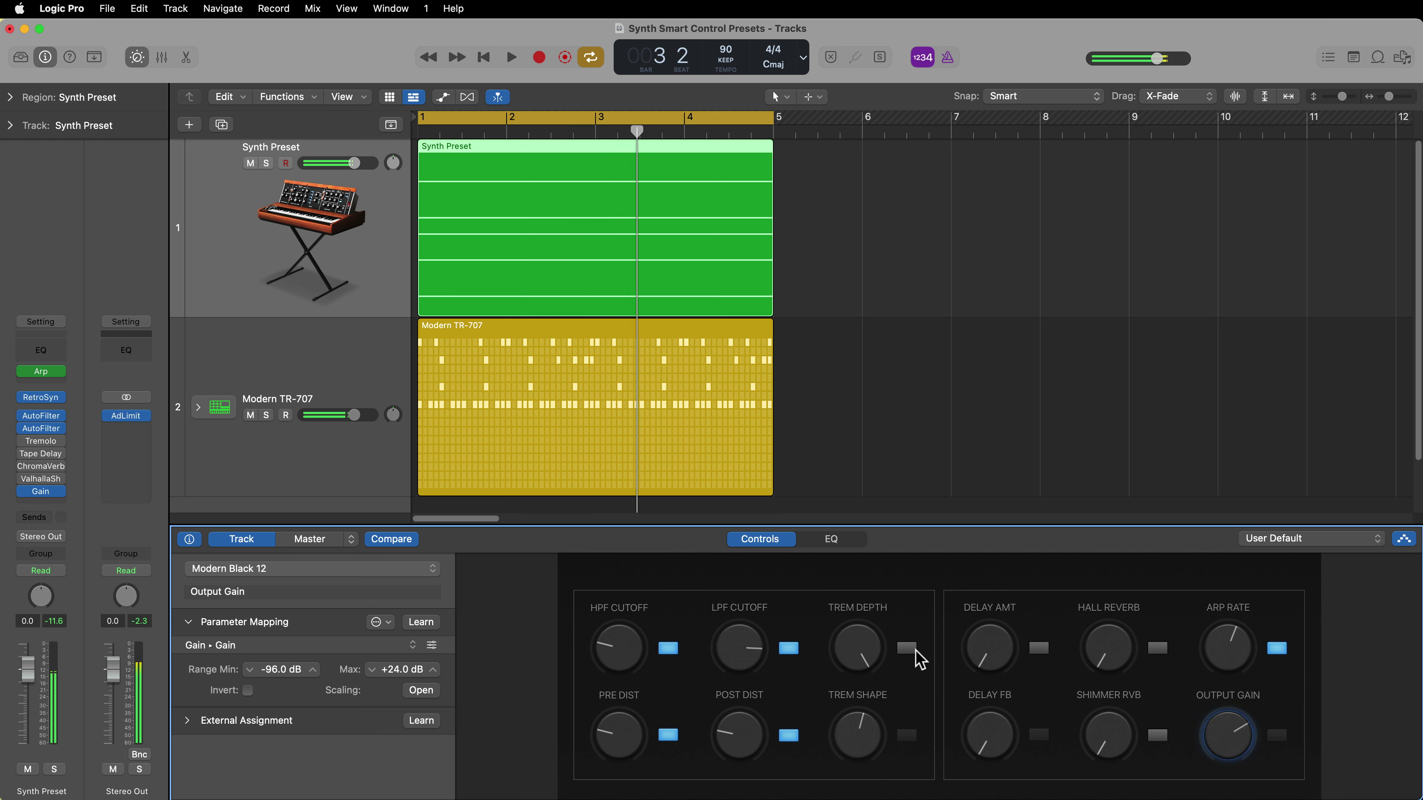
{"action": "key", "text": "Return"}
{"action": "key", "text": "space"}
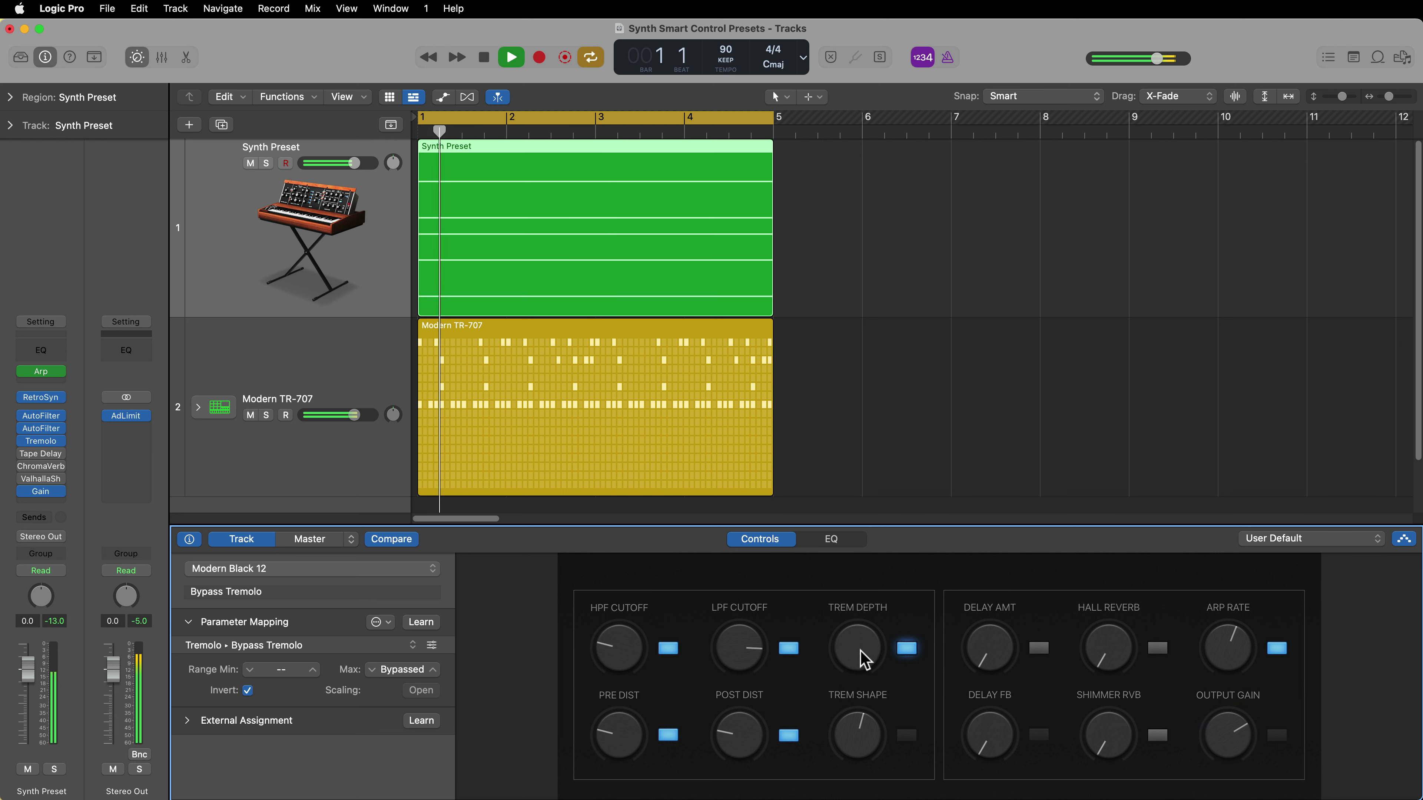
{"action": "left_click", "coordinate": [859, 740]}
{"action": "left_click_drag", "start_coordinate": [858, 760], "coordinate": [894, 781]}
{"action": "left_click", "coordinate": [860, 661]}
{"action": "left_click_drag", "start_coordinate": [863, 666], "coordinate": [906, 693]}
- Switch on the Tape Delay and set Delay Amt to about 26% and Delay FB to about 32%
{"action": "left_click", "coordinate": [1039, 649]}
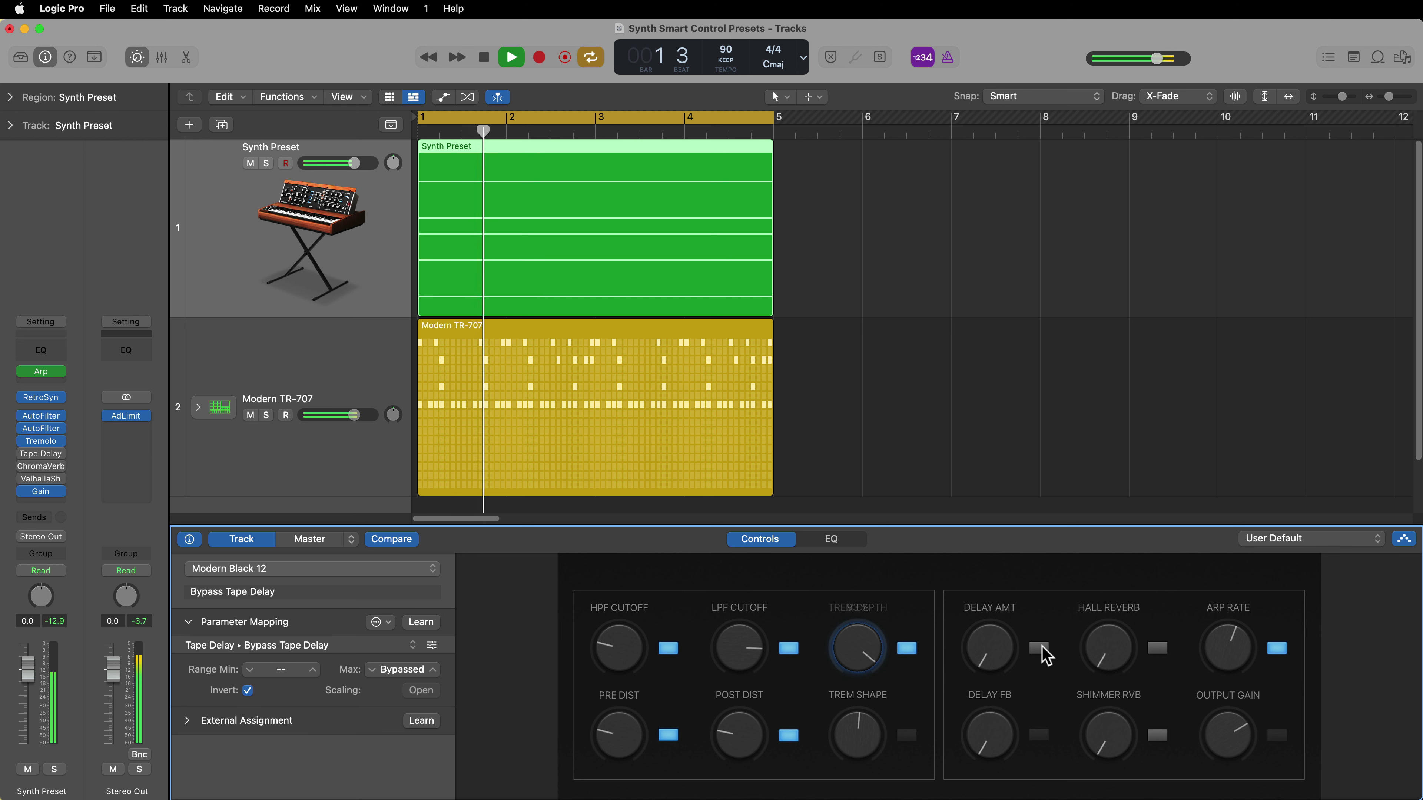
{"action": "left_click_drag", "start_coordinate": [1003, 656], "coordinate": [1010, 614]}
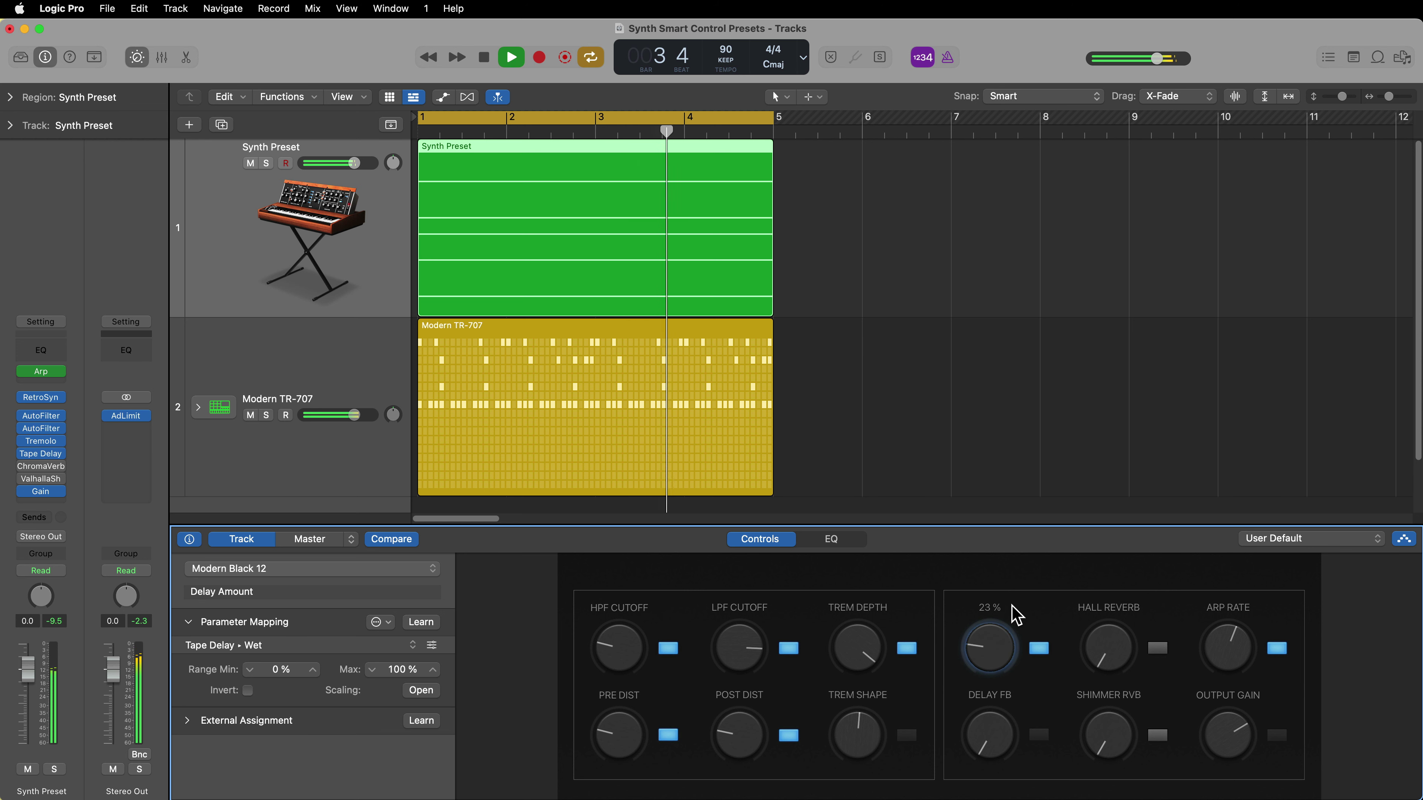
{"action": "left_click", "coordinate": [1040, 738]}
{"action": "left_click_drag", "start_coordinate": [1003, 741], "coordinate": [1008, 650]}
{"action": "left_click", "coordinate": [1003, 657]}
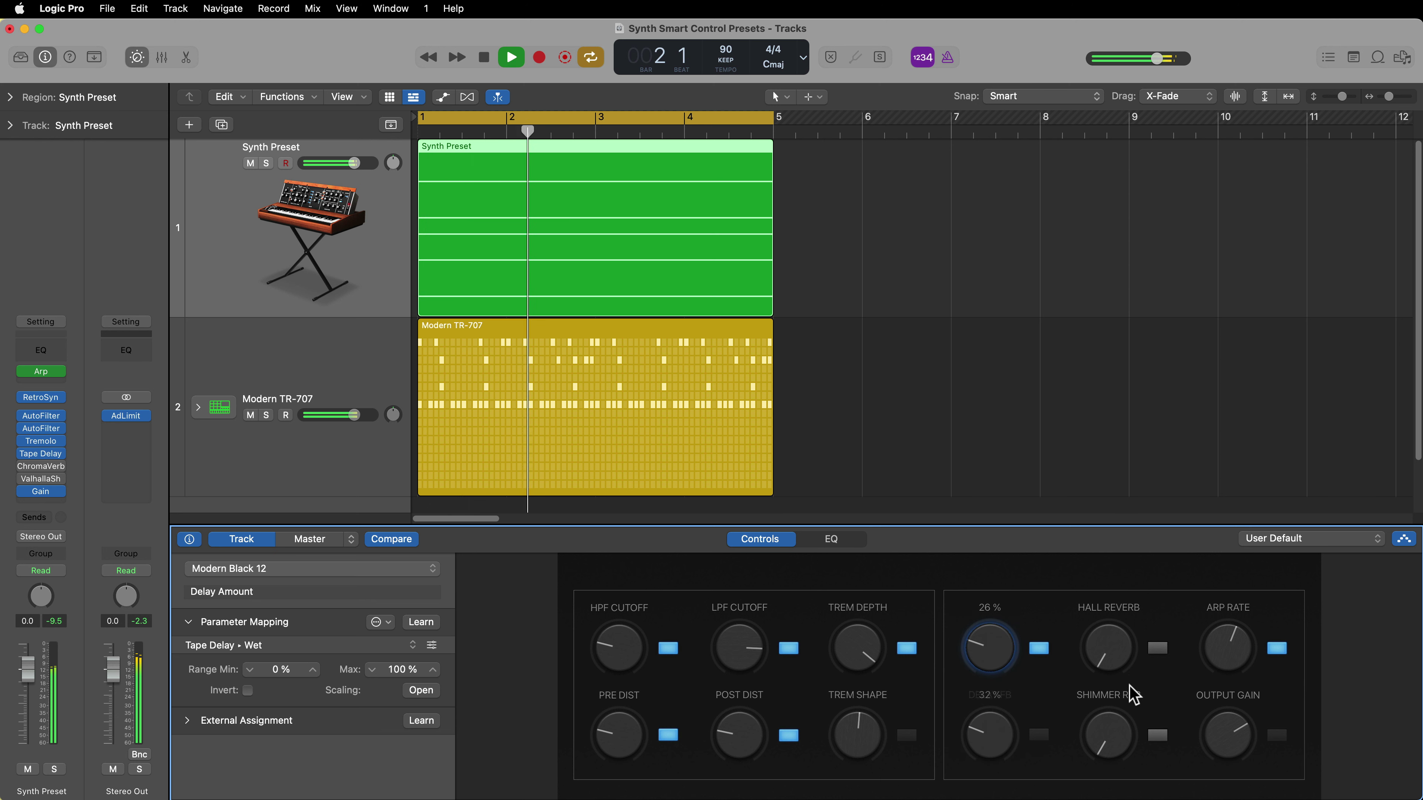
- Switch on both reverbs, setting Hall Reverb to about 26% and Shimmer Rvb to about 0.12
{"action": "left_click", "coordinate": [1157, 651]}
{"action": "left_click_drag", "start_coordinate": [1131, 681], "coordinate": [1152, 611]}
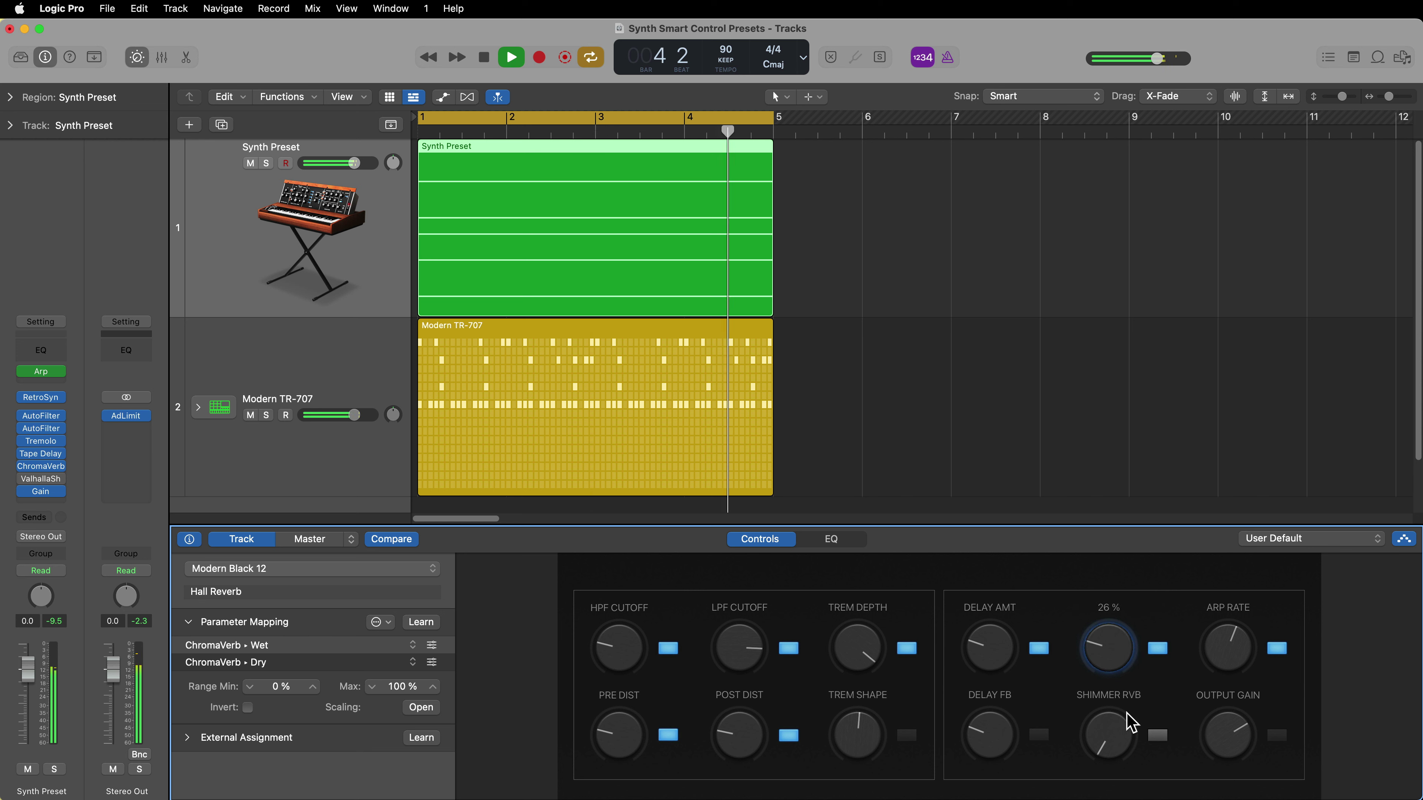
{"action": "left_click", "coordinate": [1158, 736]}
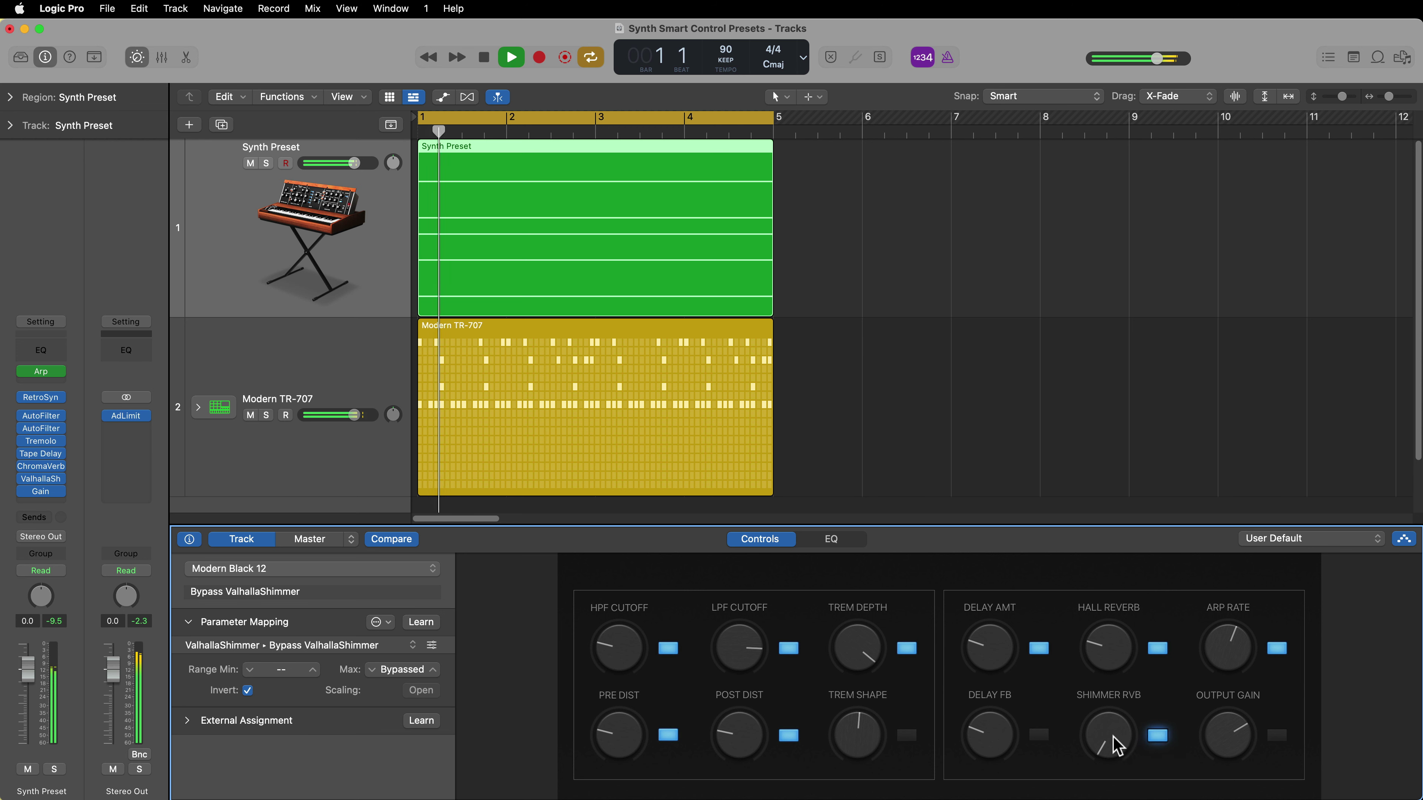
{"action": "left_click_drag", "start_coordinate": [1111, 740], "coordinate": [1133, 688]}
{"action": "left_click", "coordinate": [1060, 458]}
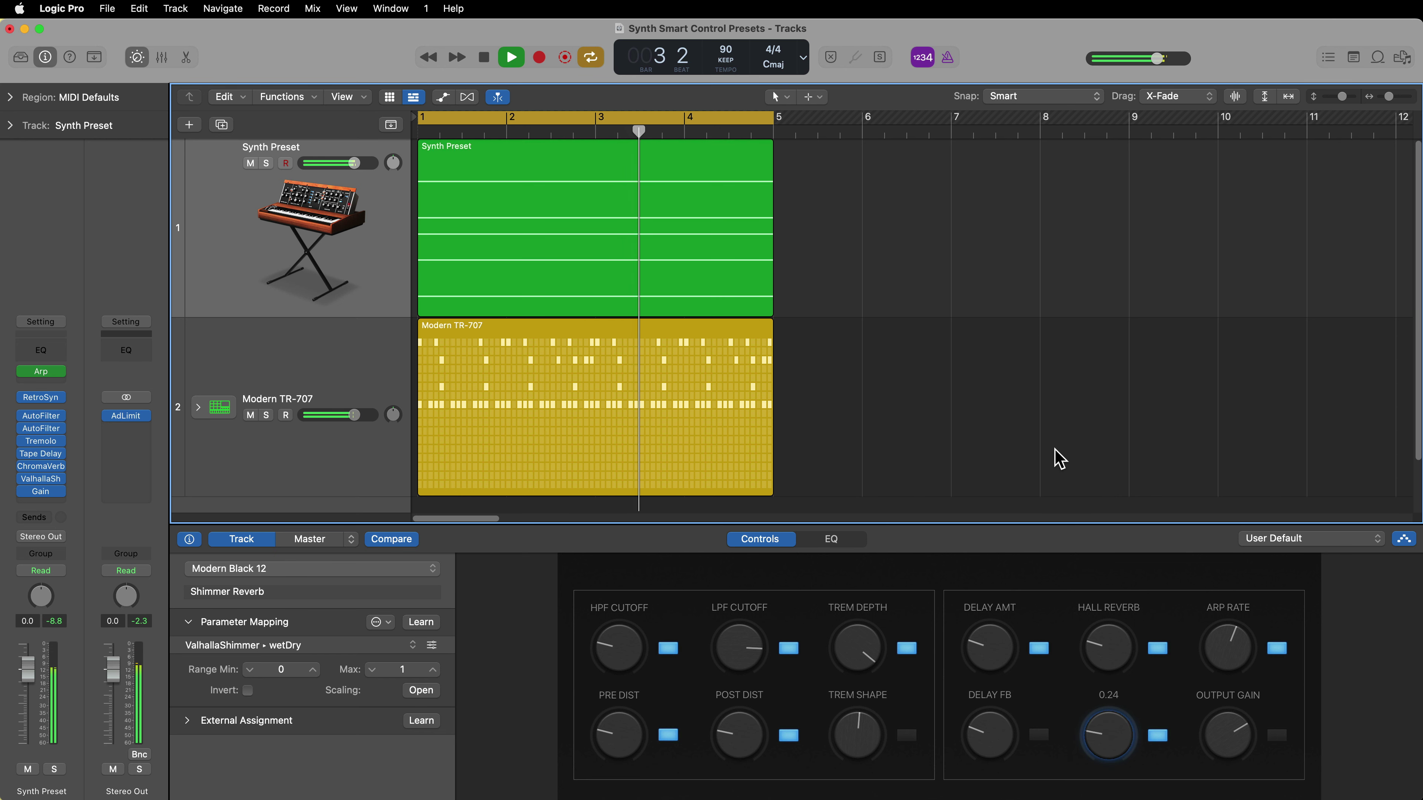
{"action": "left_click_drag", "start_coordinate": [1090, 737], "coordinate": [1116, 770]}
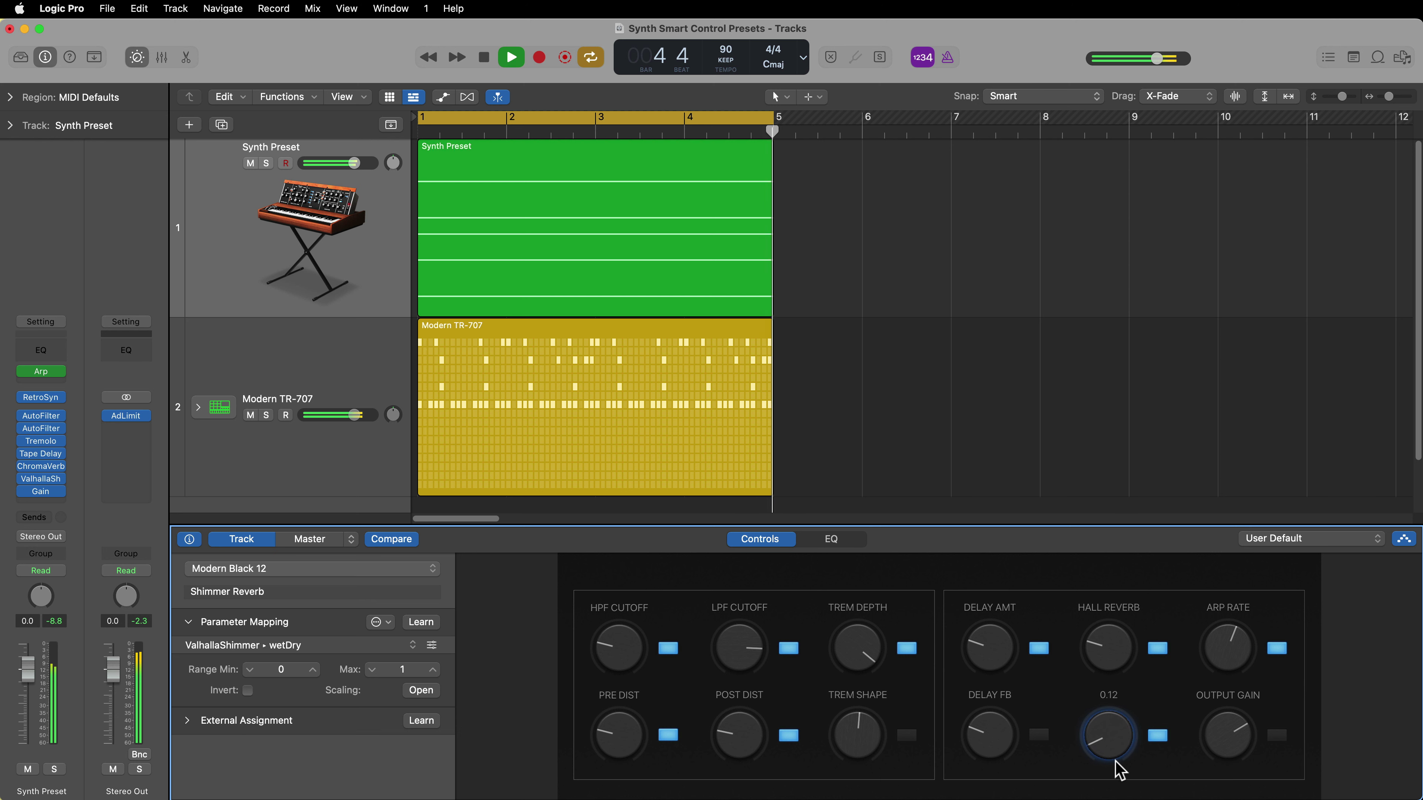
- Reduce Delay FB to about 28%, listen to the full effect chain, and stop playback
{"action": "left_click", "coordinate": [1008, 765]}
{"action": "left_click_drag", "start_coordinate": [1008, 766], "coordinate": [1057, 745]}
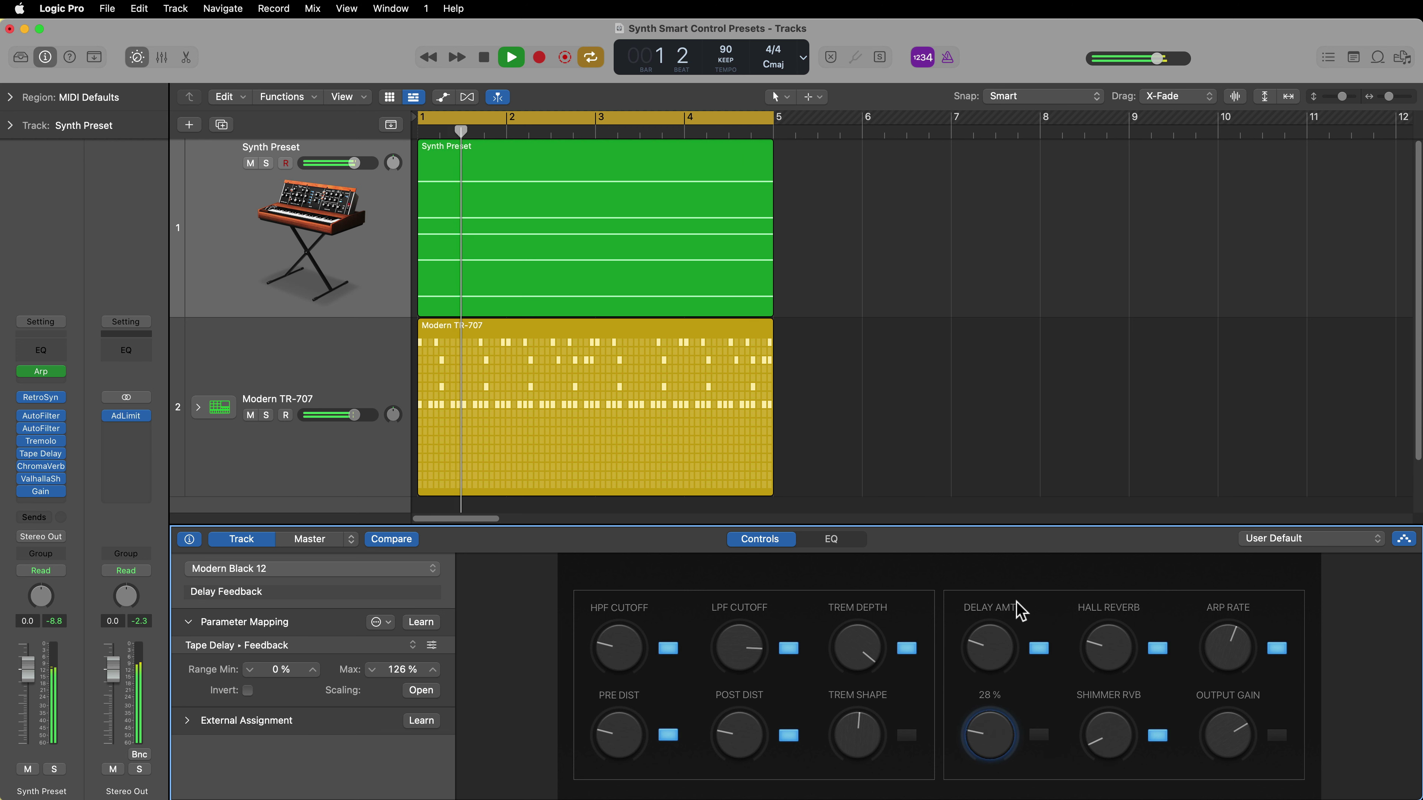
{"action": "left_click", "coordinate": [978, 429]}
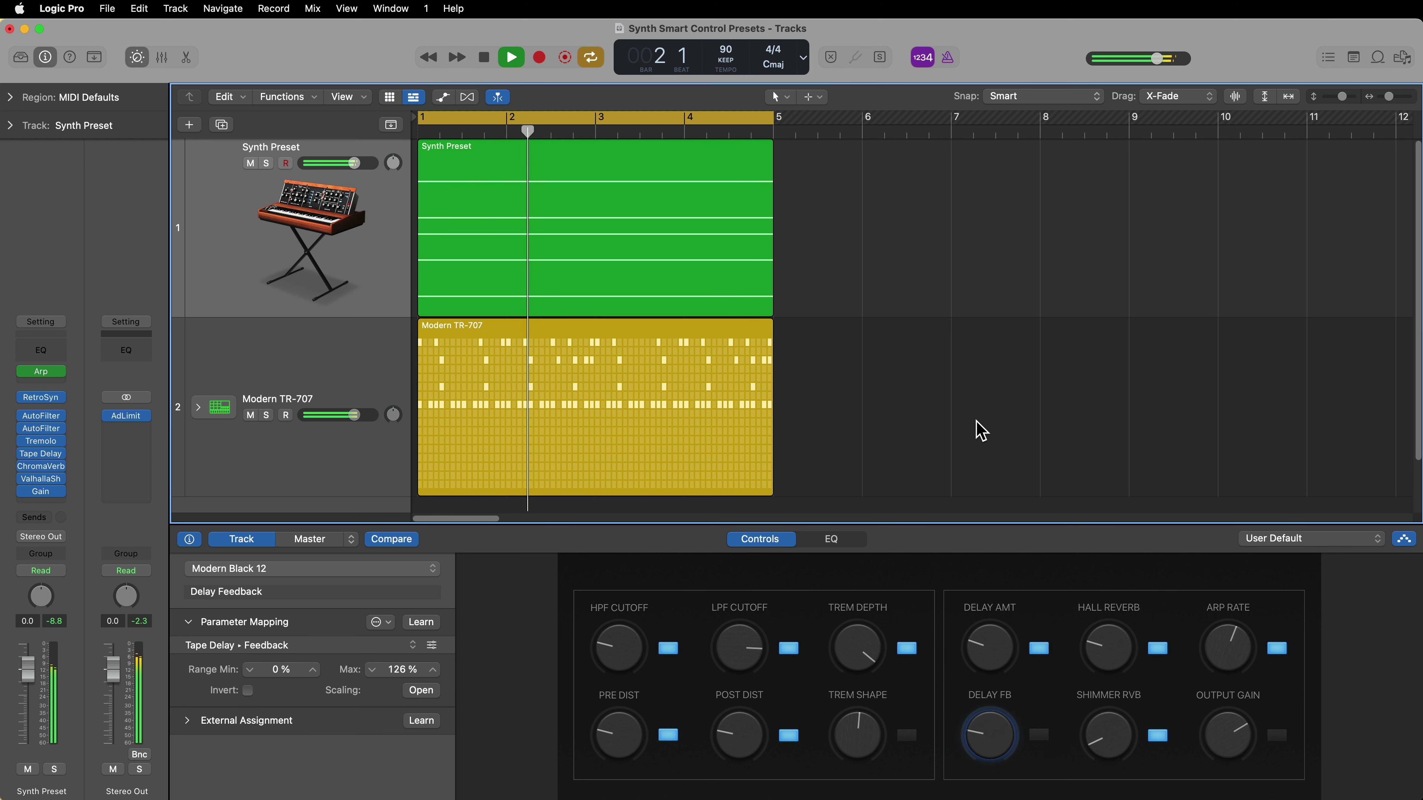
{"action": "key", "text": "space"}
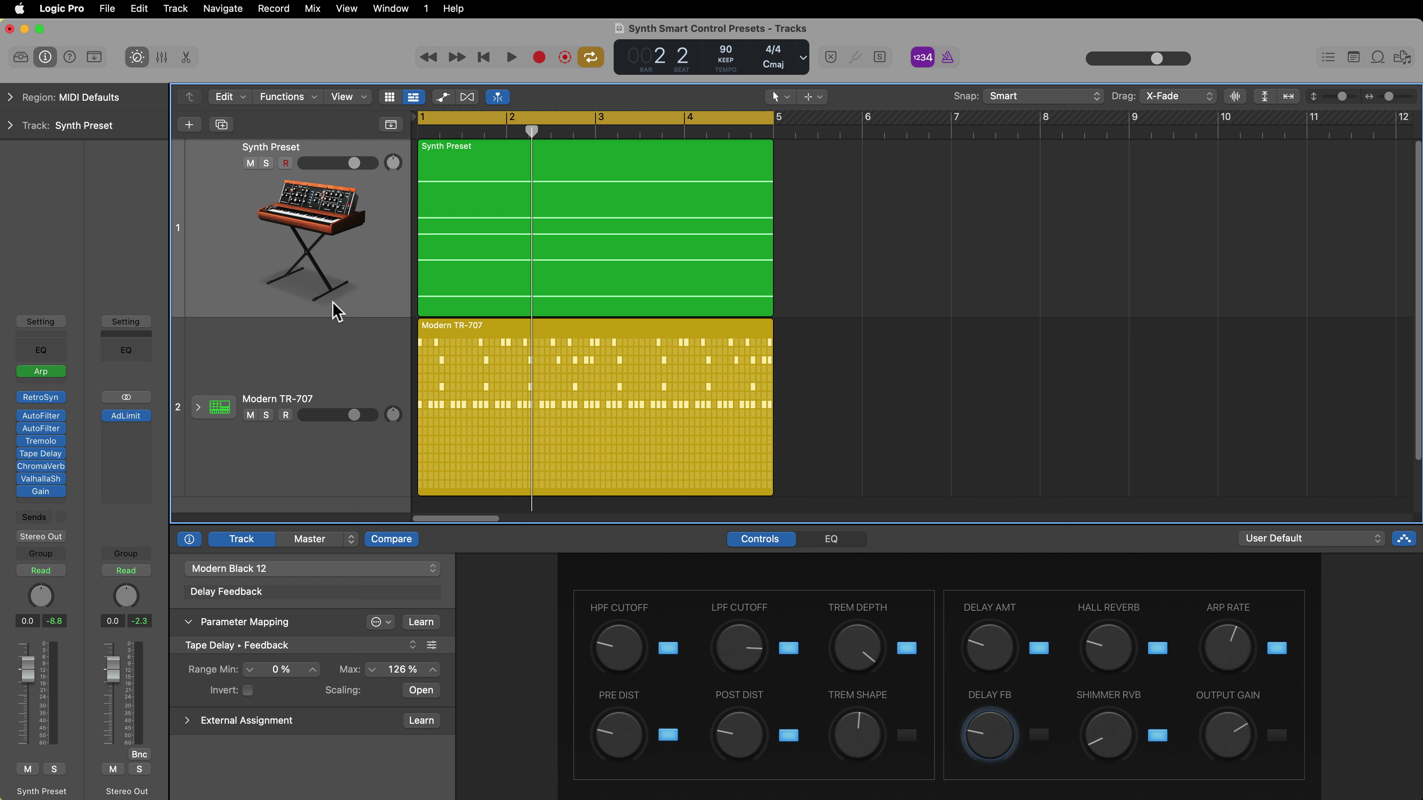
{"action": "left_click", "coordinate": [59, 323]}
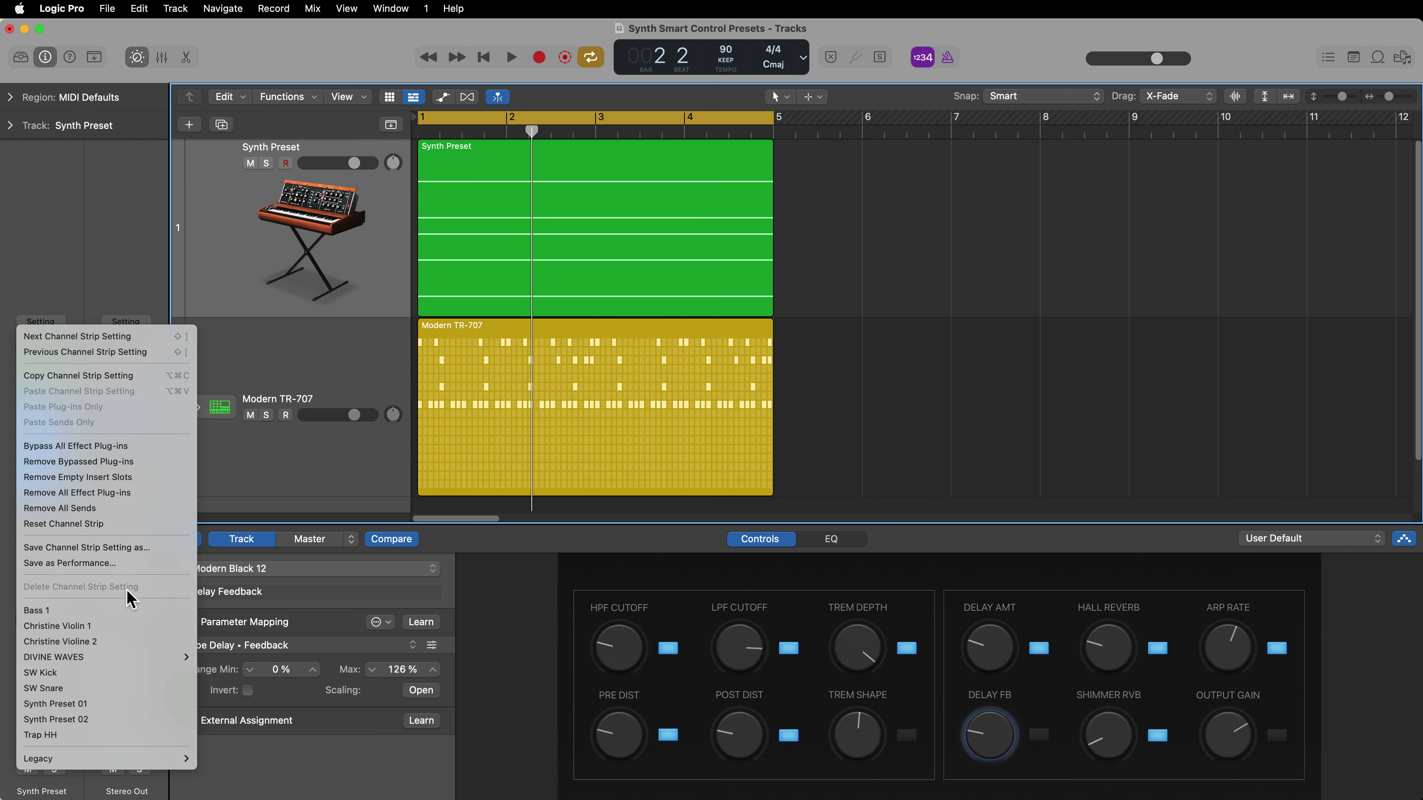
{"action": "left_click", "coordinate": [855, 367]}
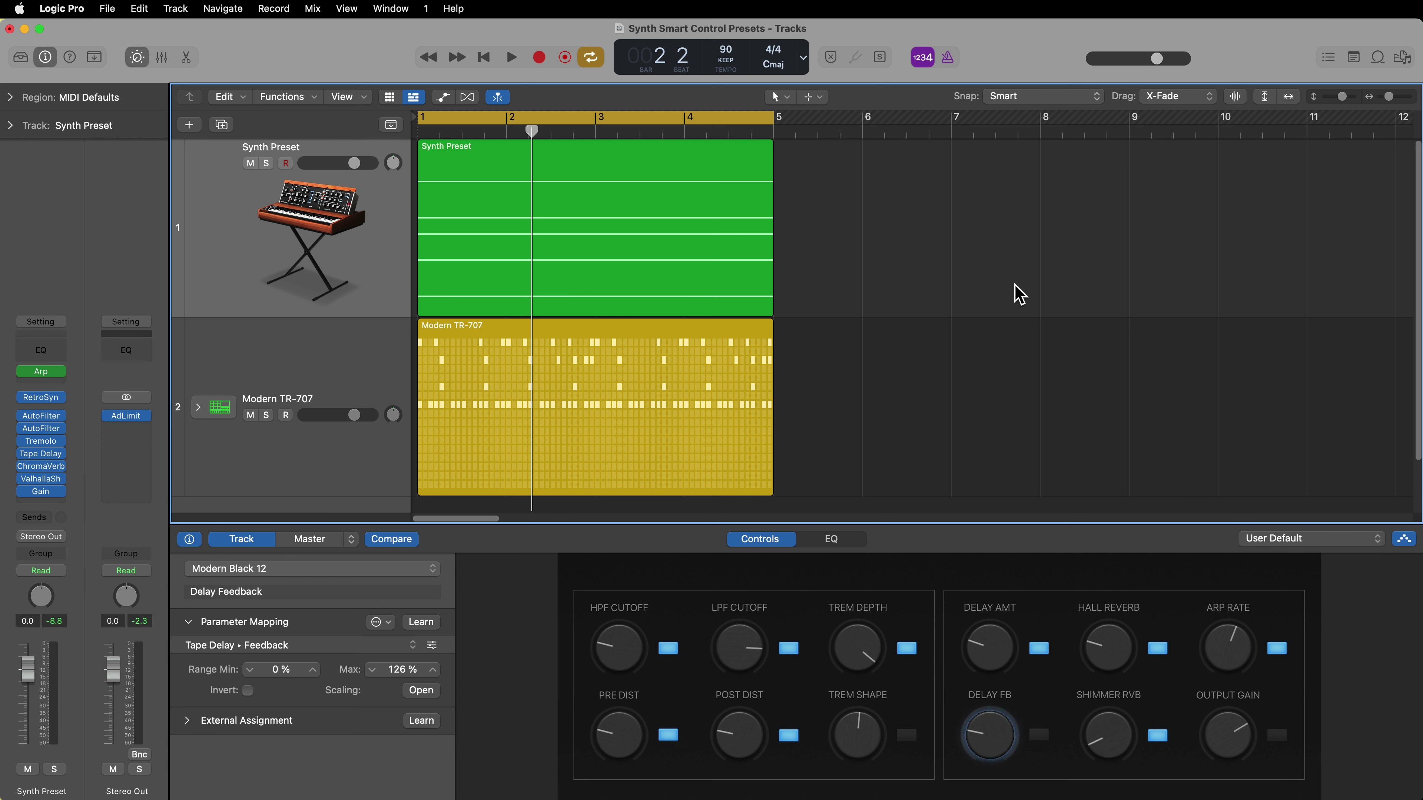
- Open ChromaVerb beside the Smart Controls and vary the Hall Reverb knob, leaving it at 36% wet and 89% dry
{"action": "left_click", "coordinate": [41, 467]}
{"action": "left_click_drag", "start_coordinate": [991, 224], "coordinate": [1169, 44]}
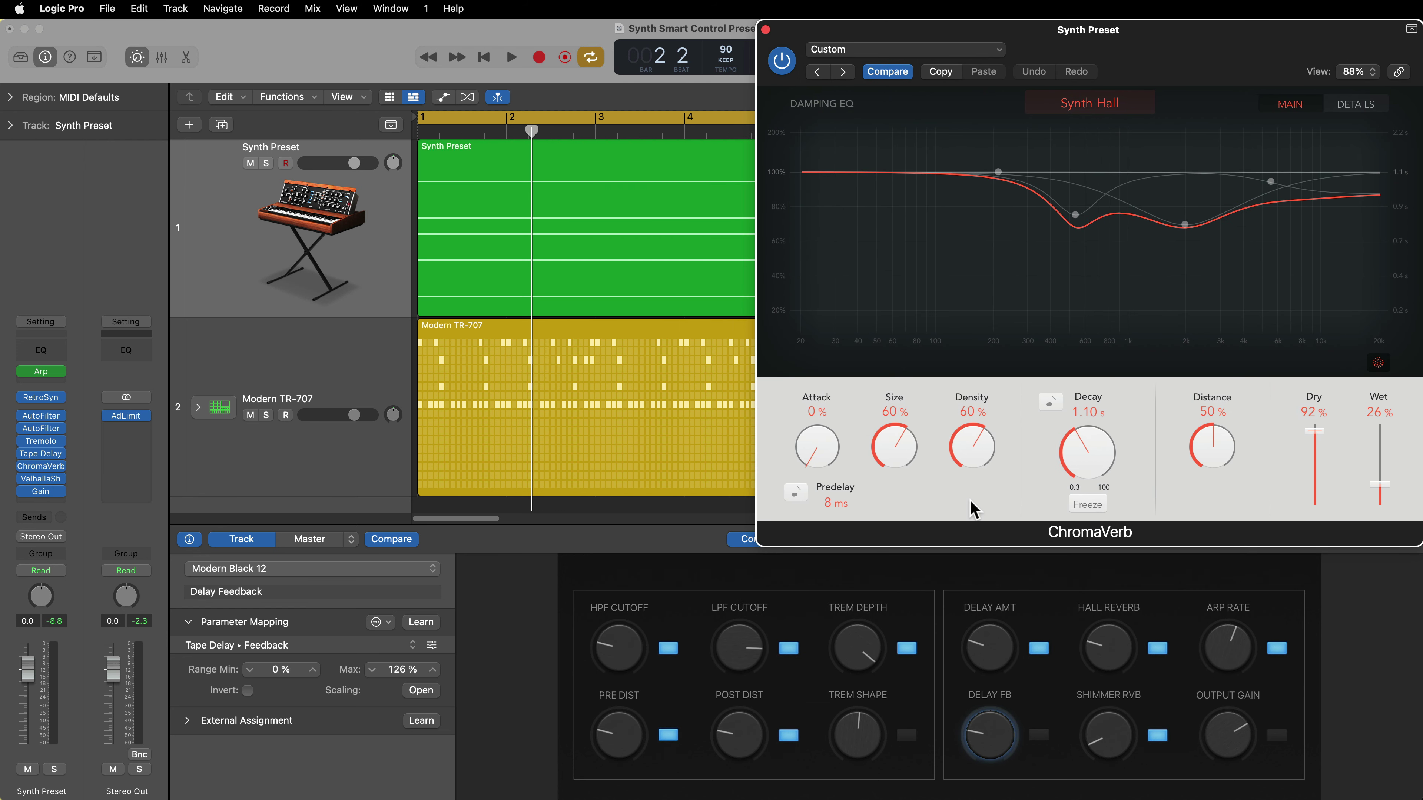
{"action": "left_click", "coordinate": [1101, 654]}
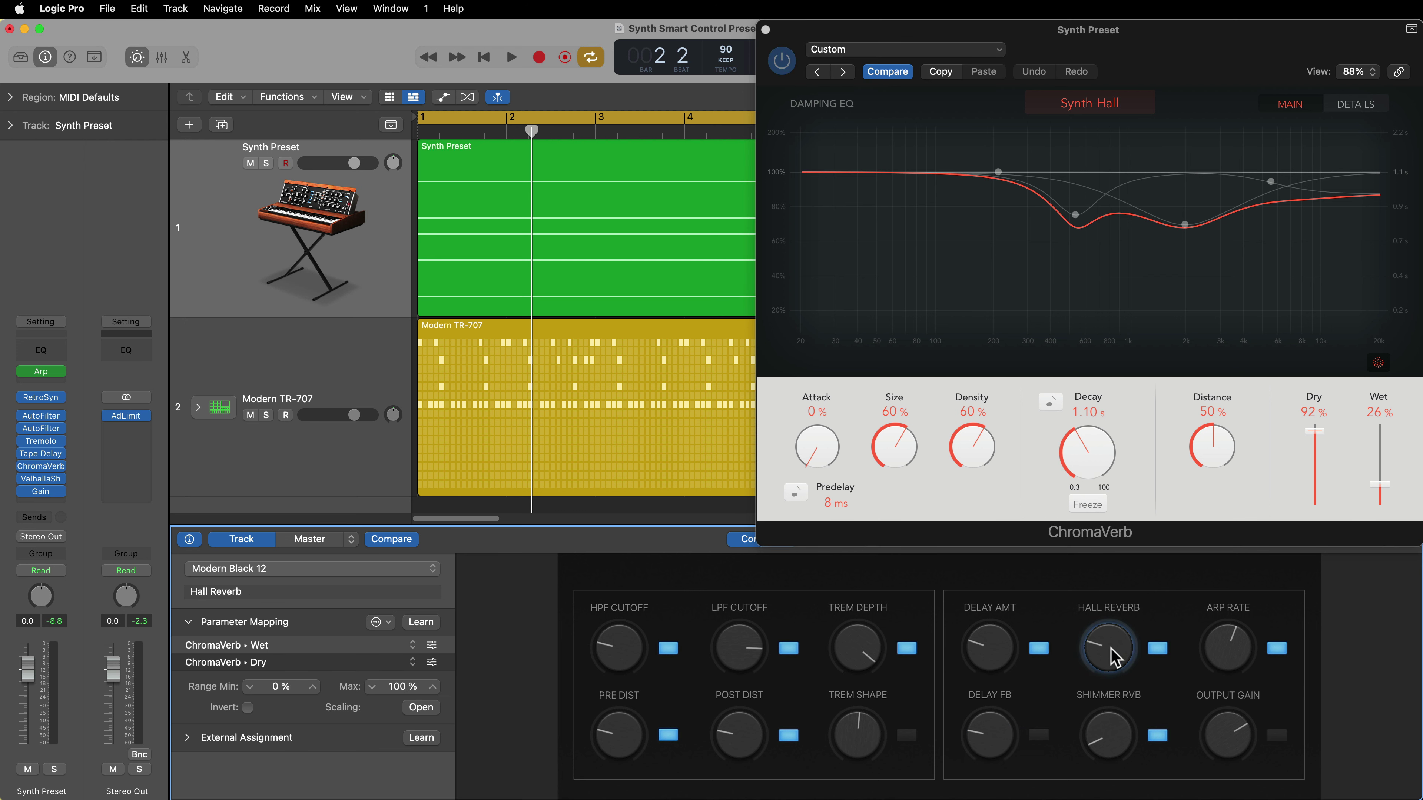
{"action": "mouse_move", "coordinate": [1110, 647]}
{"action": "left_mouse_down"}
{"action": "mouse_move", "coordinate": [1141, 559]}
{"action": "mouse_move", "coordinate": [1119, 659]}
{"action": "left_mouse_up"}
{"action": "left_click_drag", "start_coordinate": [1093, 652], "coordinate": [1092, 628]}
{"action": "scroll", "coordinate": [1112, 653], "scroll_direction": "down", "scroll_amount": 5}
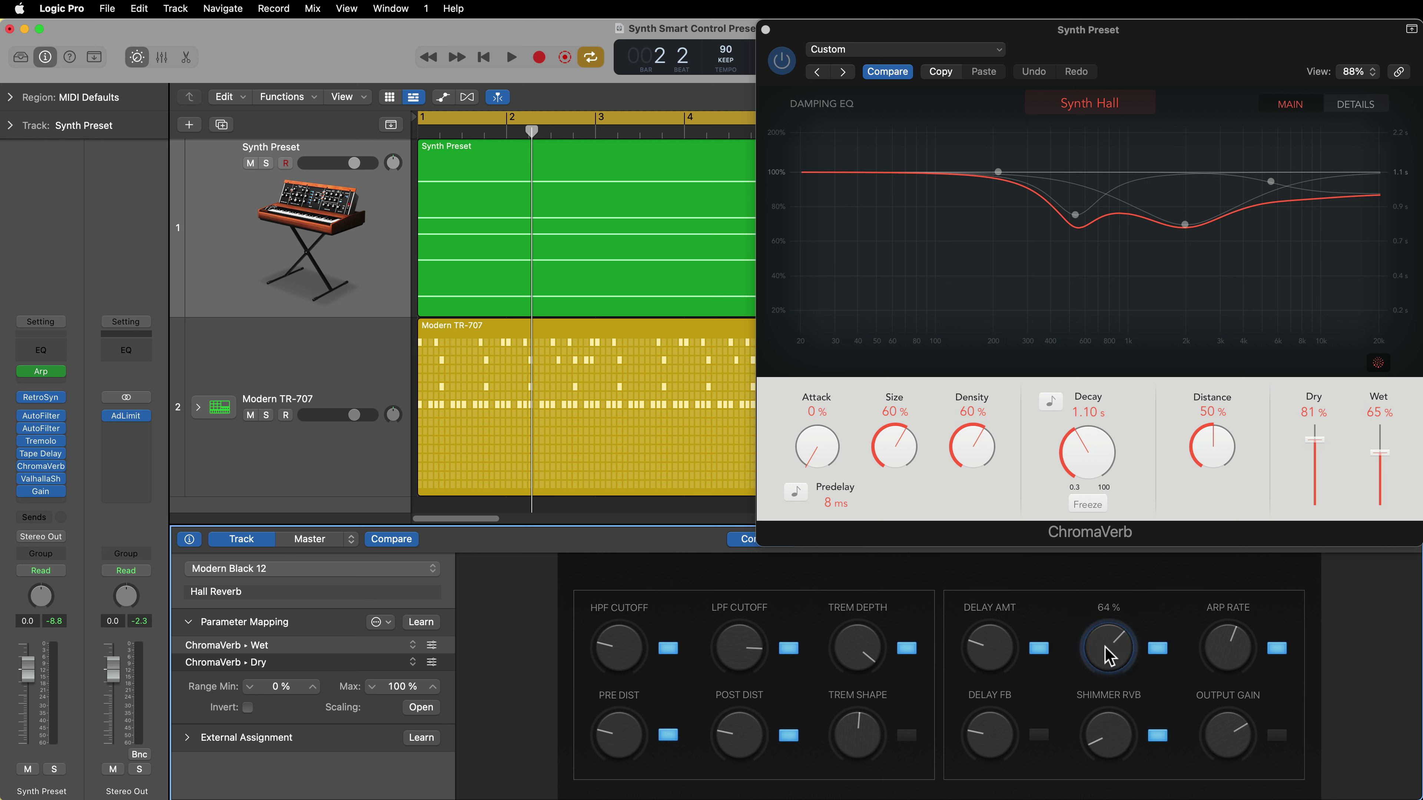
{"action": "left_click_drag", "start_coordinate": [1132, 717], "coordinate": [1116, 650]}
{"action": "left_click", "coordinate": [1113, 643]}
- Turn the external assignment Learn mode on and back off for the Hall Reverb knob
{"action": "left_click", "coordinate": [424, 741]}
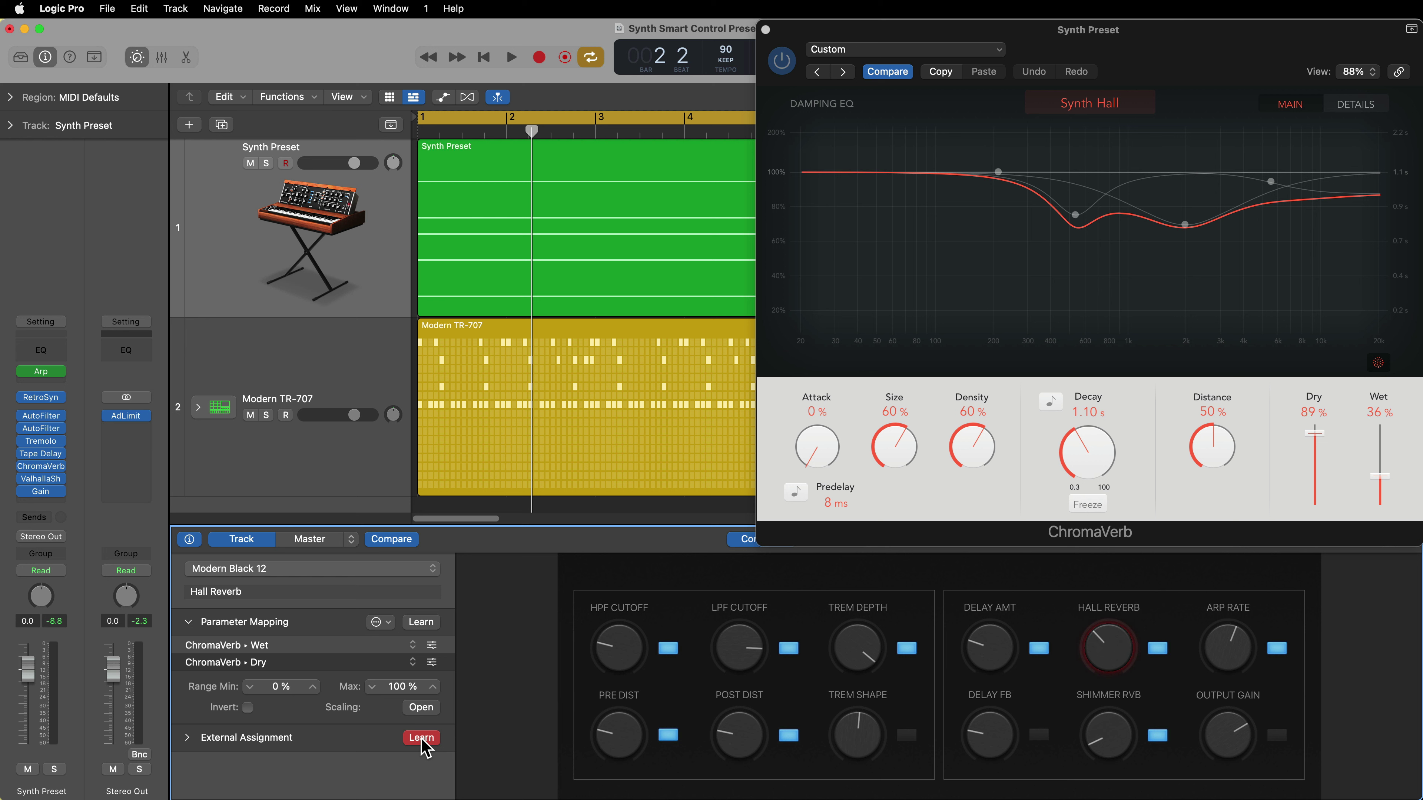
{"action": "left_click", "coordinate": [423, 740]}
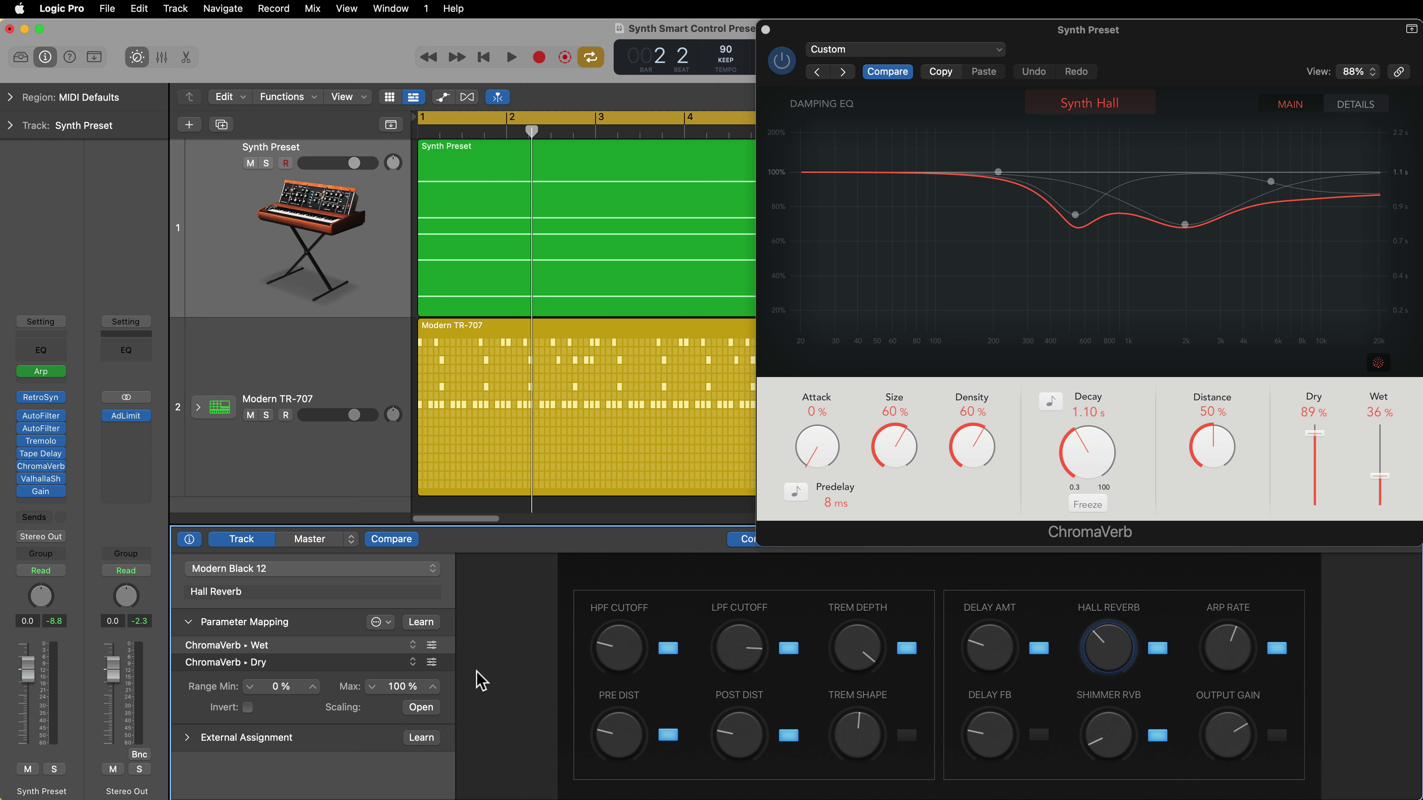